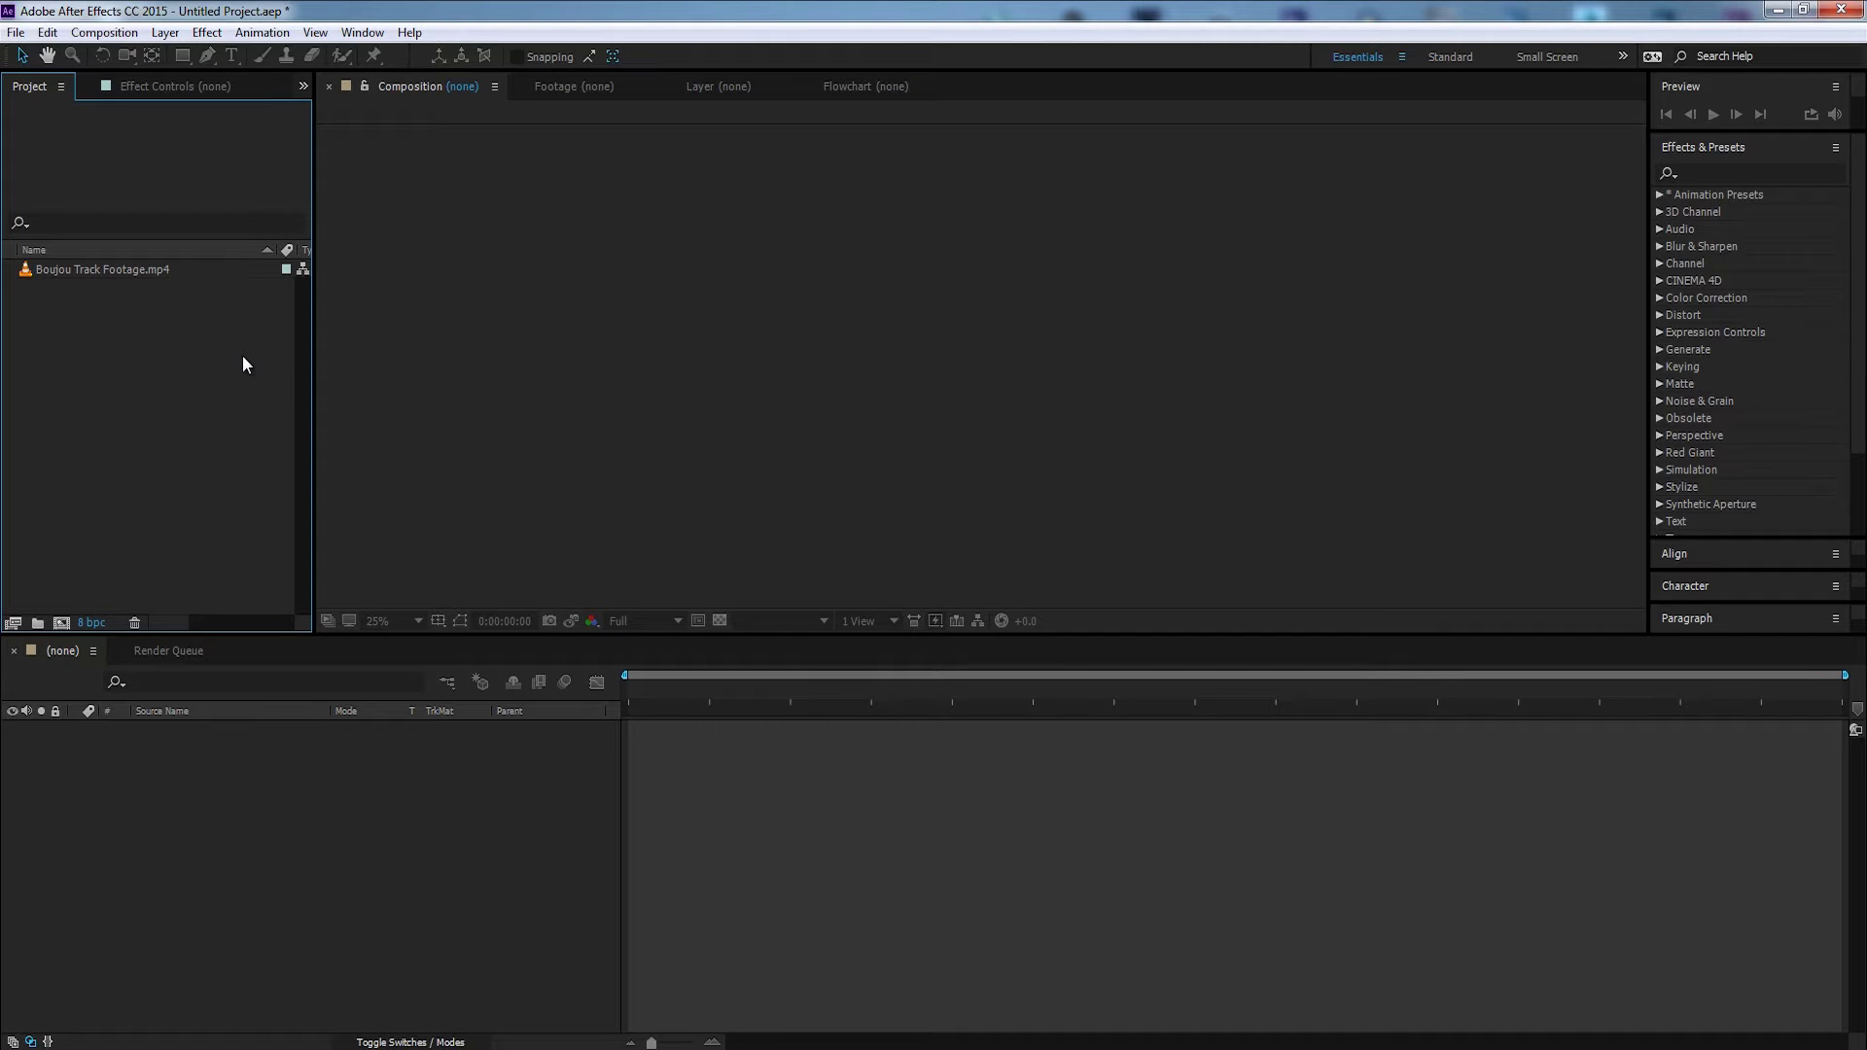
Create a composition from the Boujou Track Footage clip and return to its first frame
left_click(130, 273)
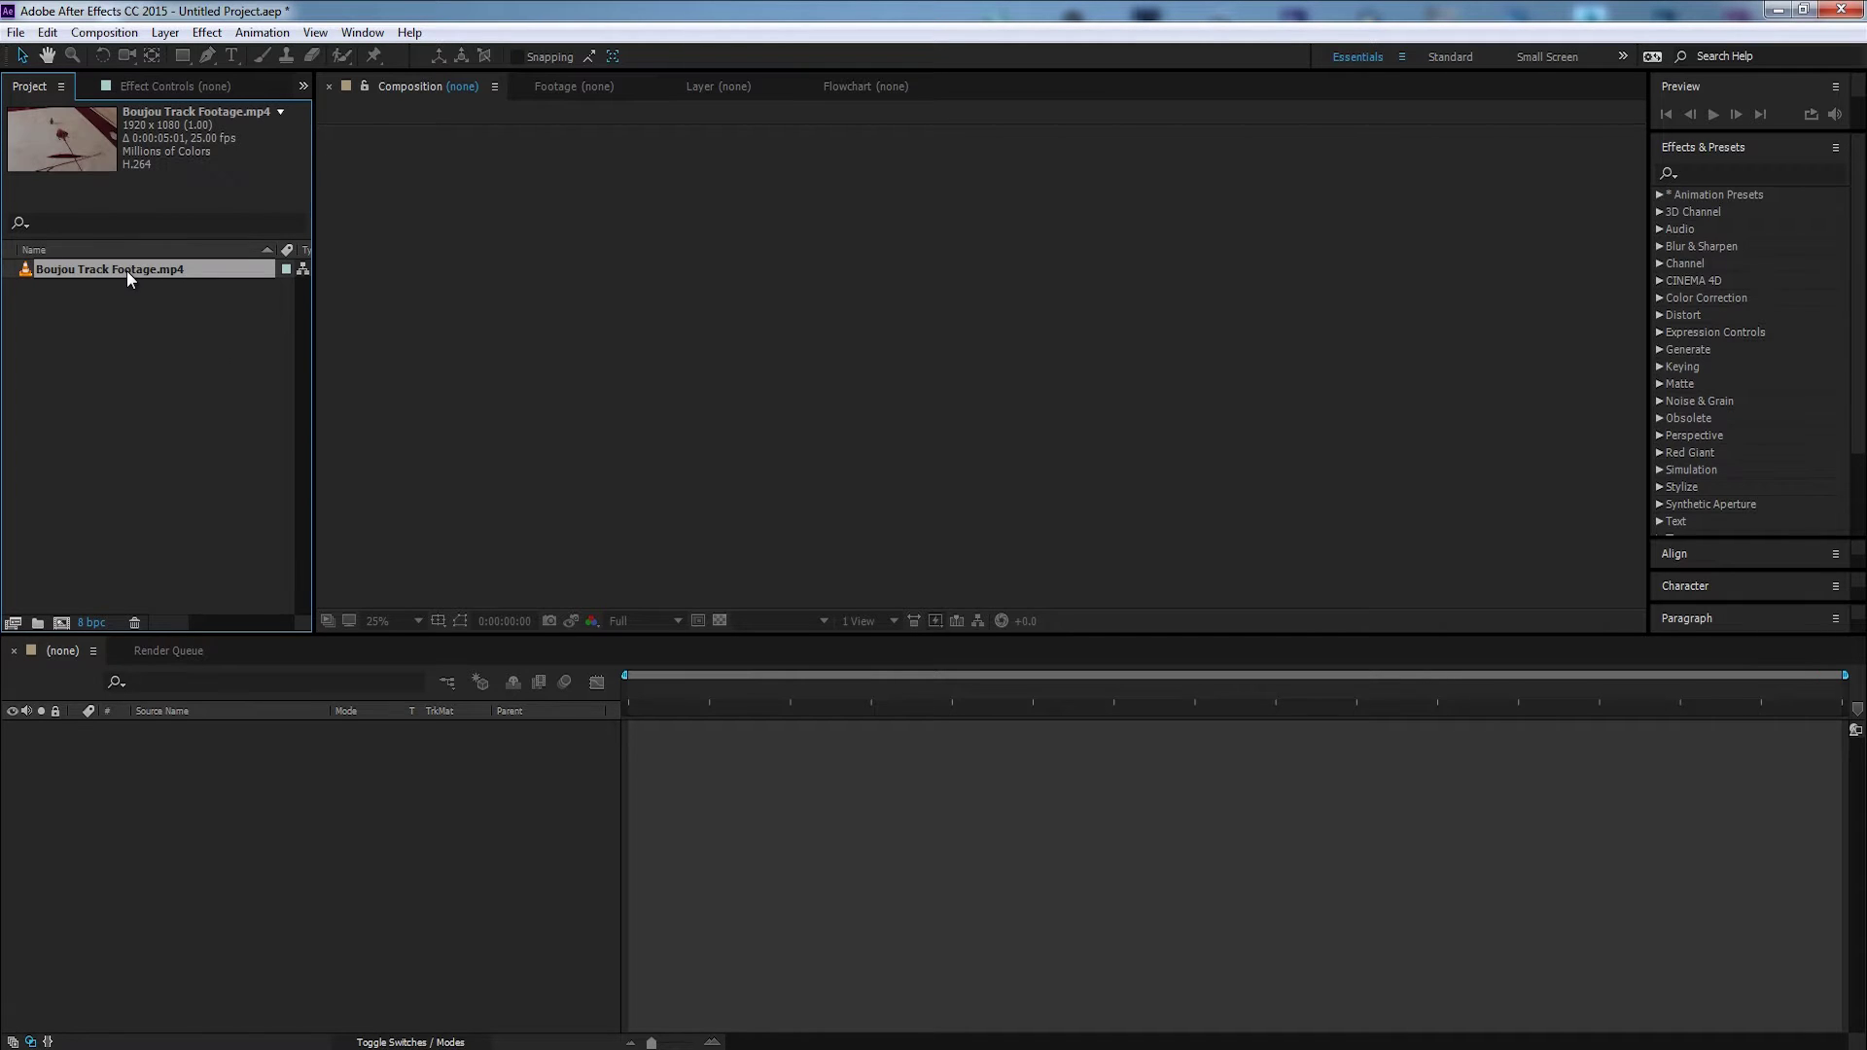
left_click_drag(73, 265, 61, 620)
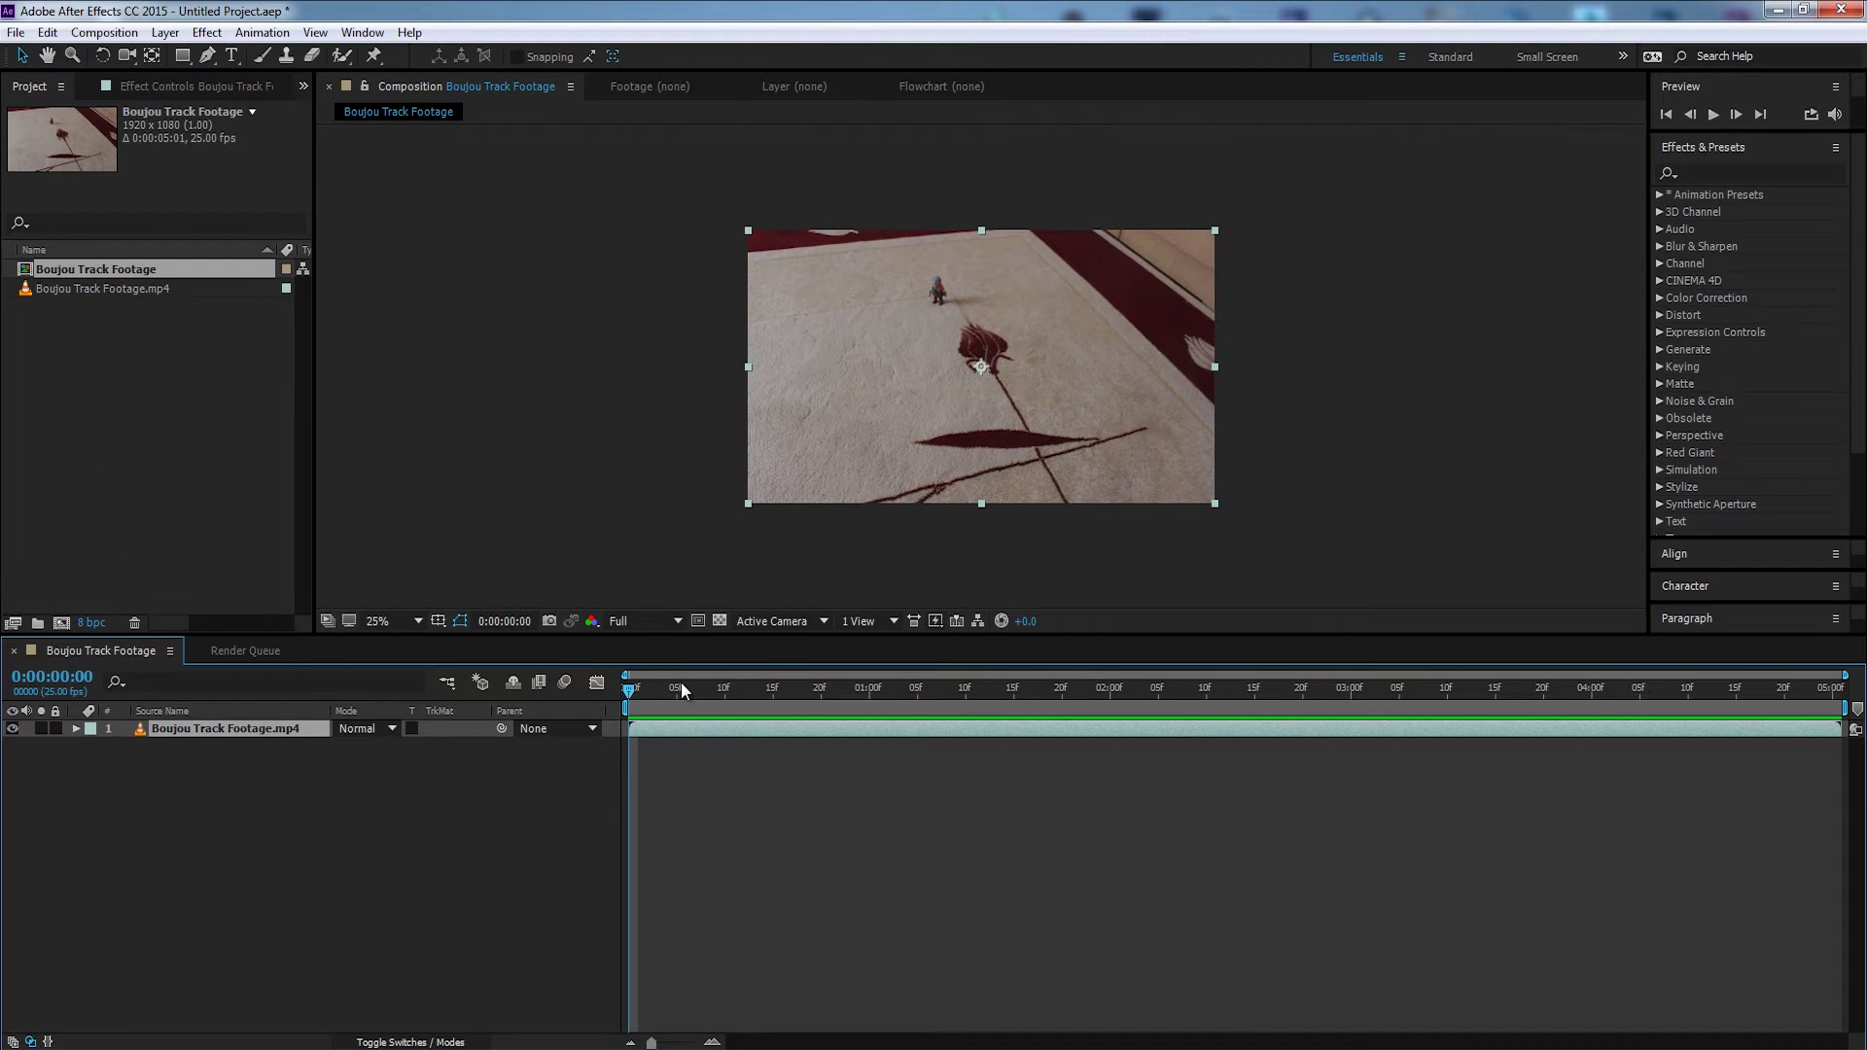
left_click_drag(681, 686, 954, 756)
key("Home")
left_click(70, 266)
Add the composition to the Render Queue with JPEG Sequence as the output format
left_click(104, 32)
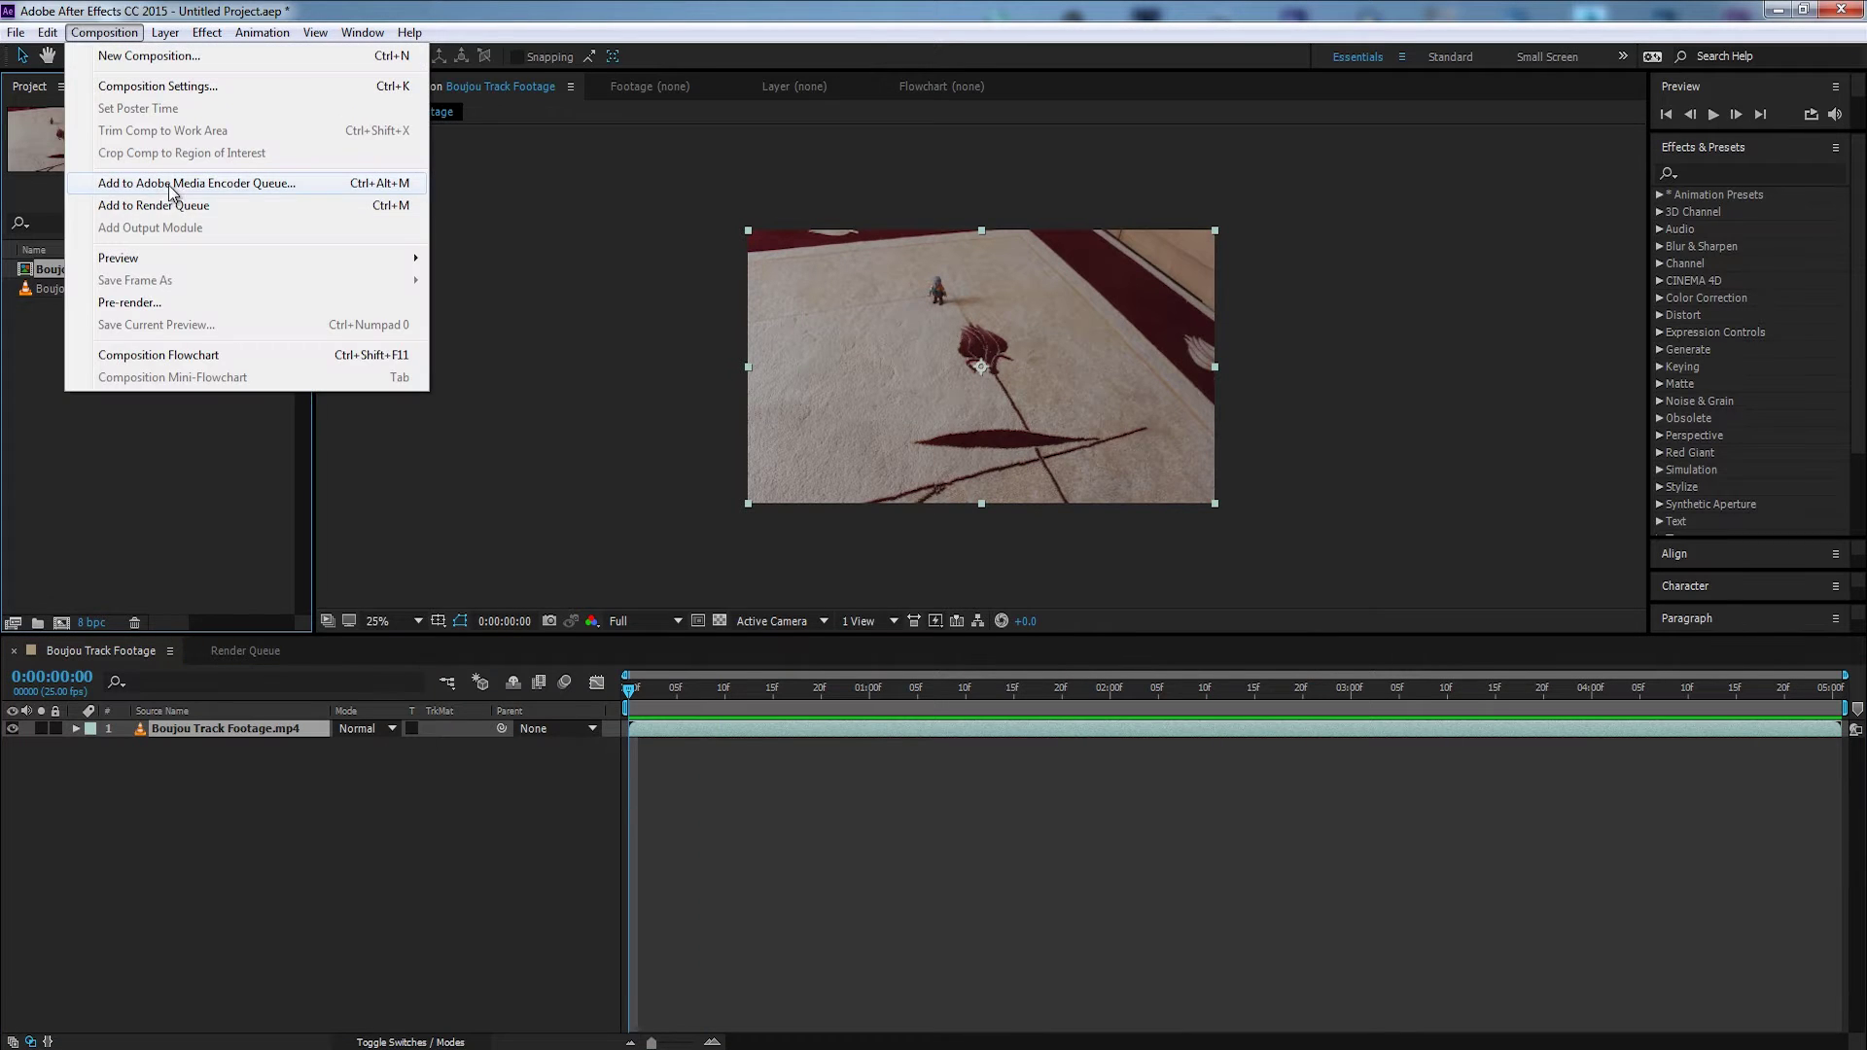
left_click(174, 208)
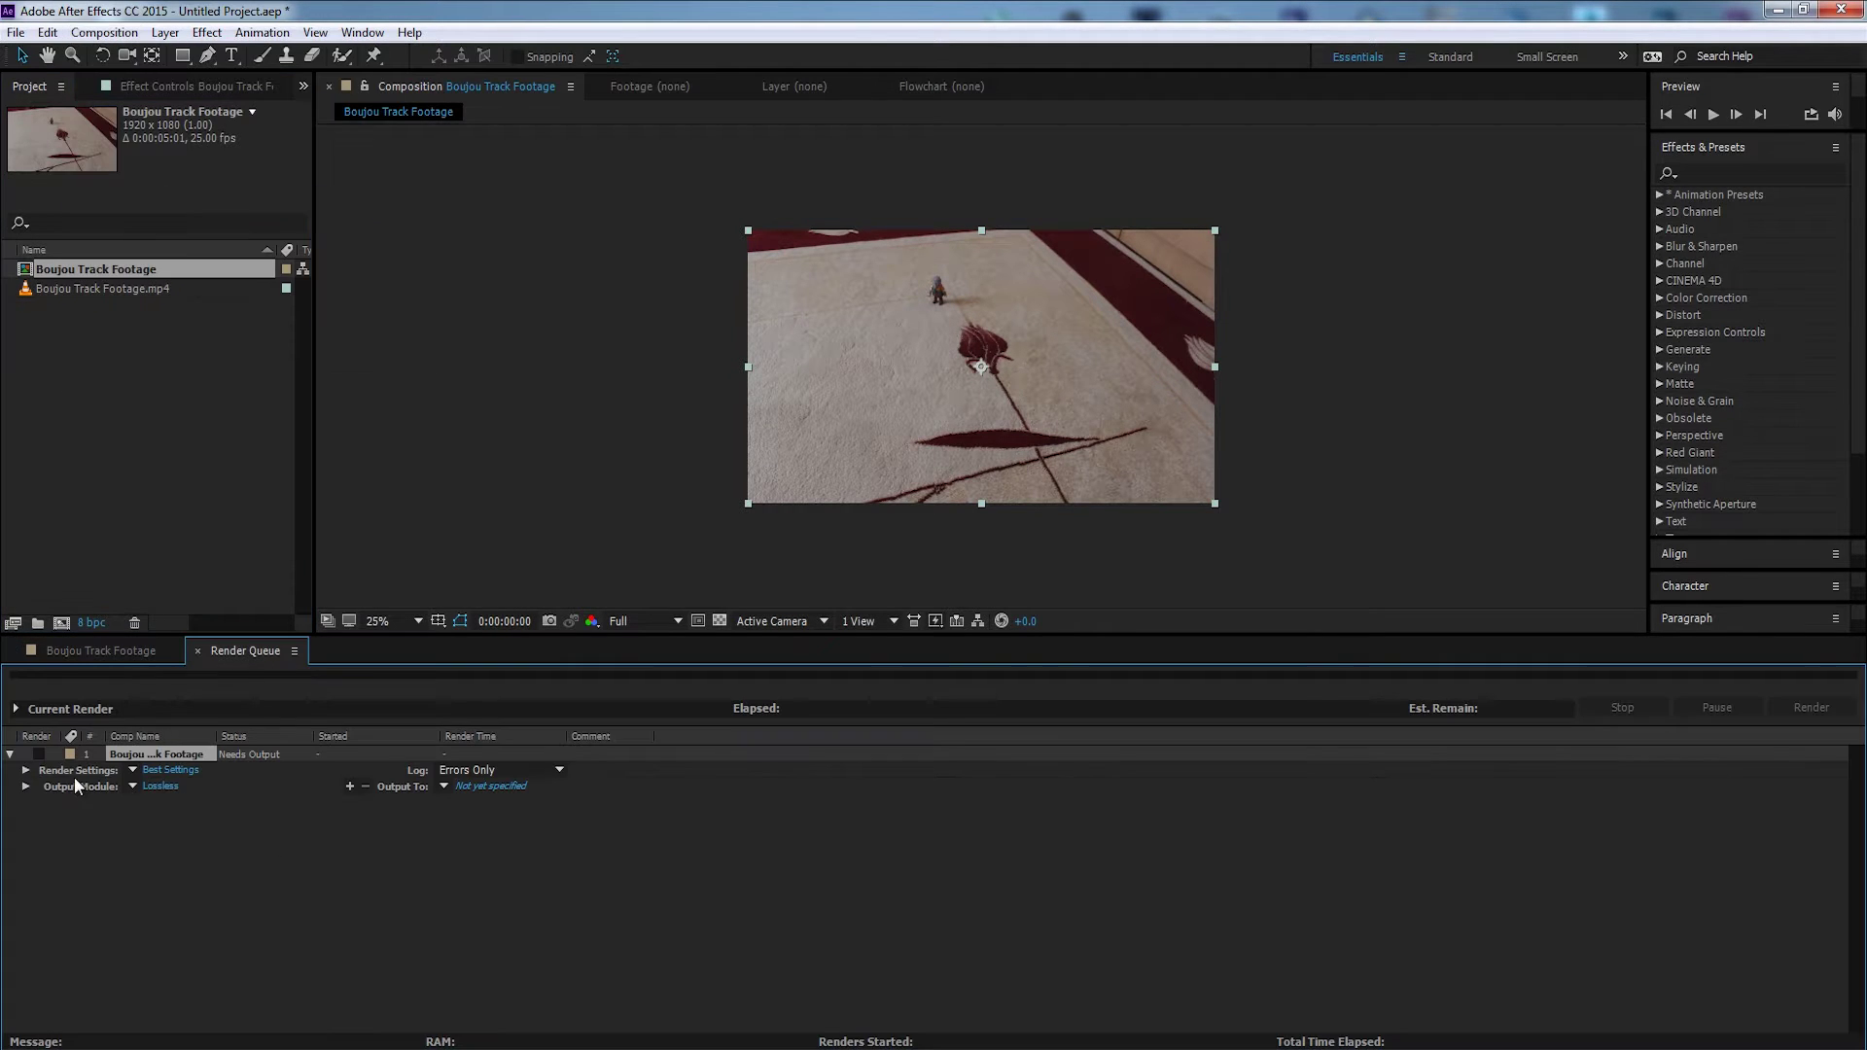
left_click(162, 786)
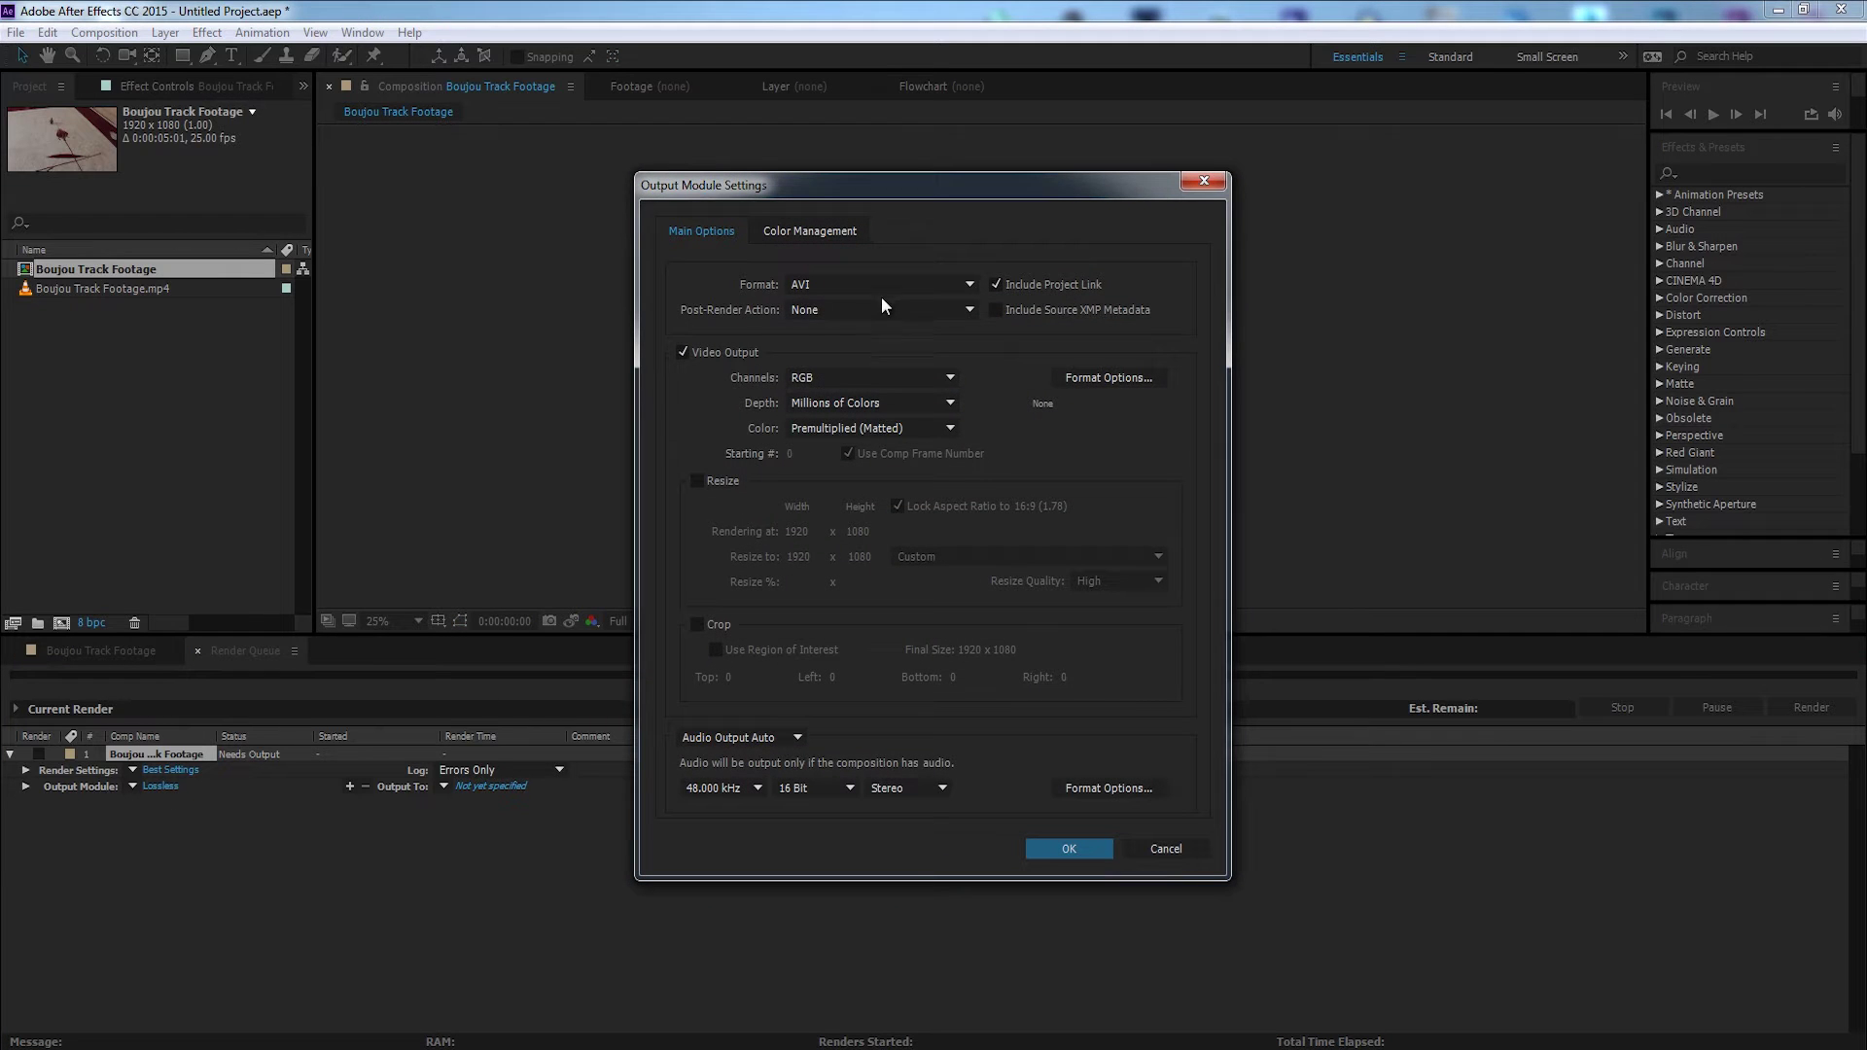
left_click(883, 288)
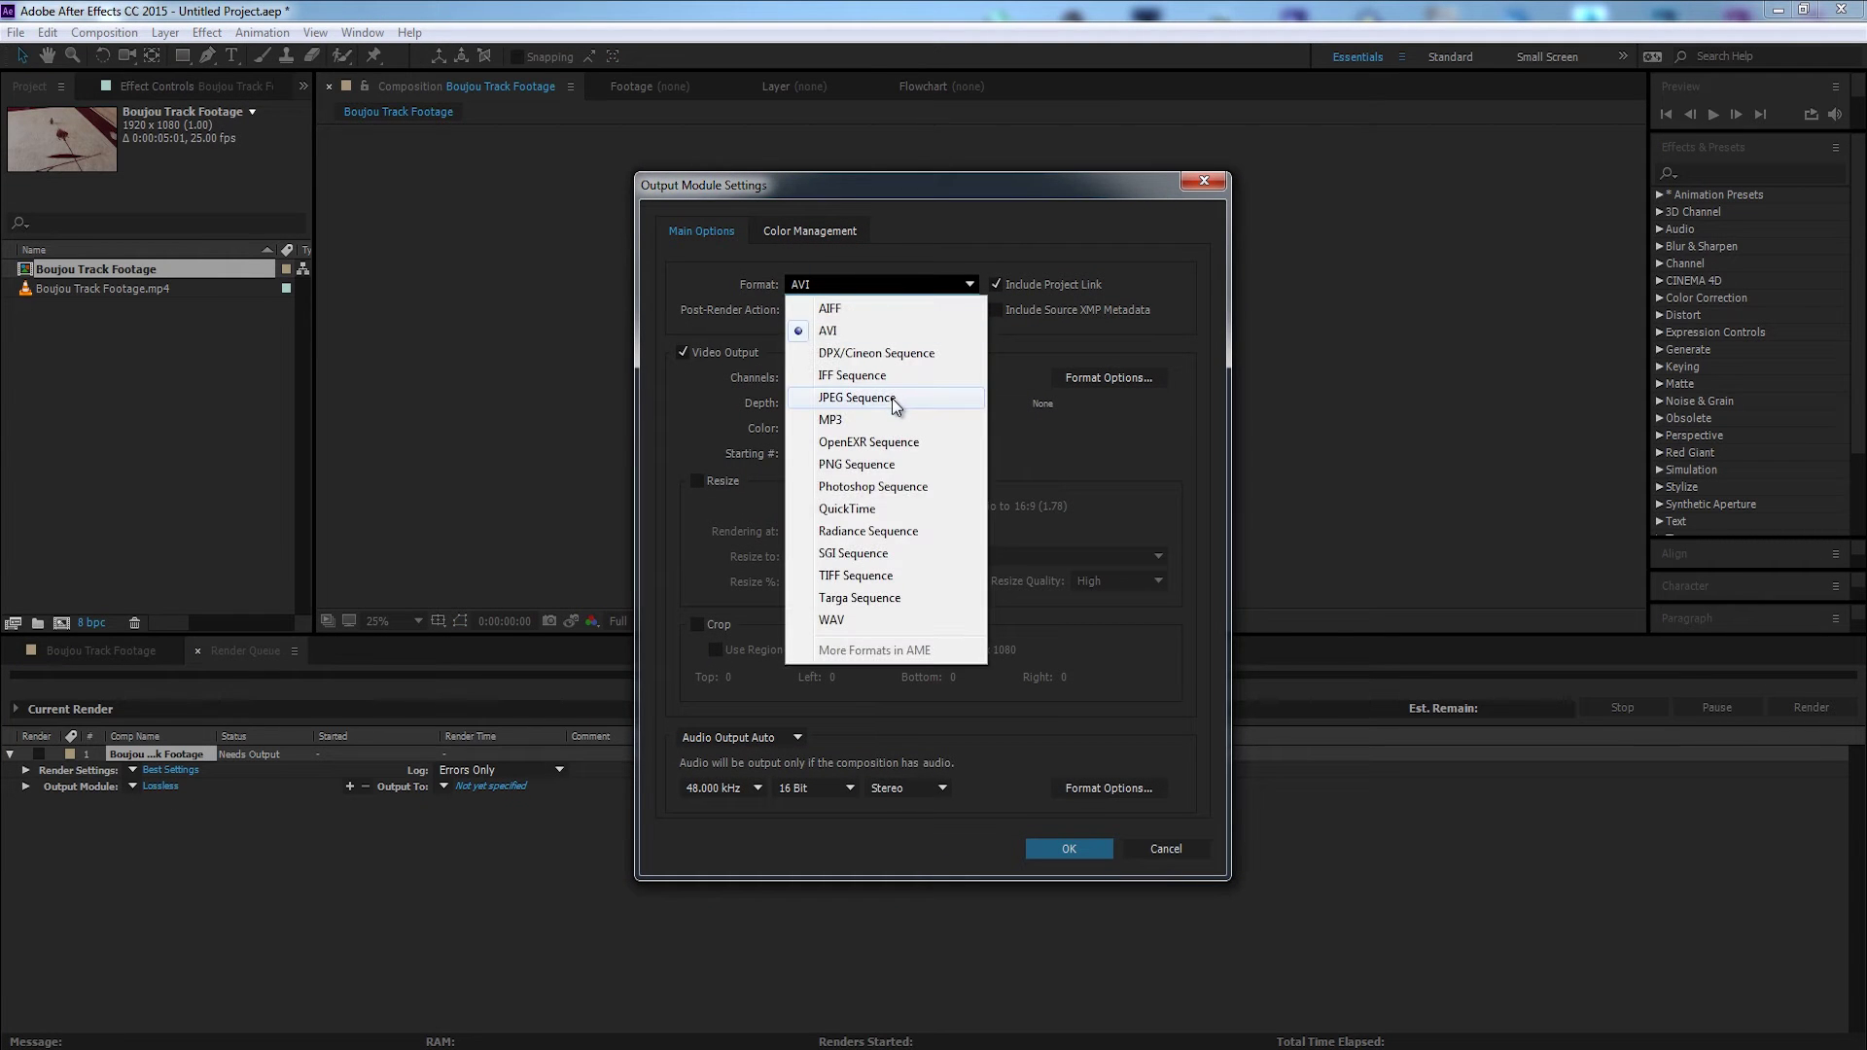
left_click(895, 399)
left_click(1051, 847)
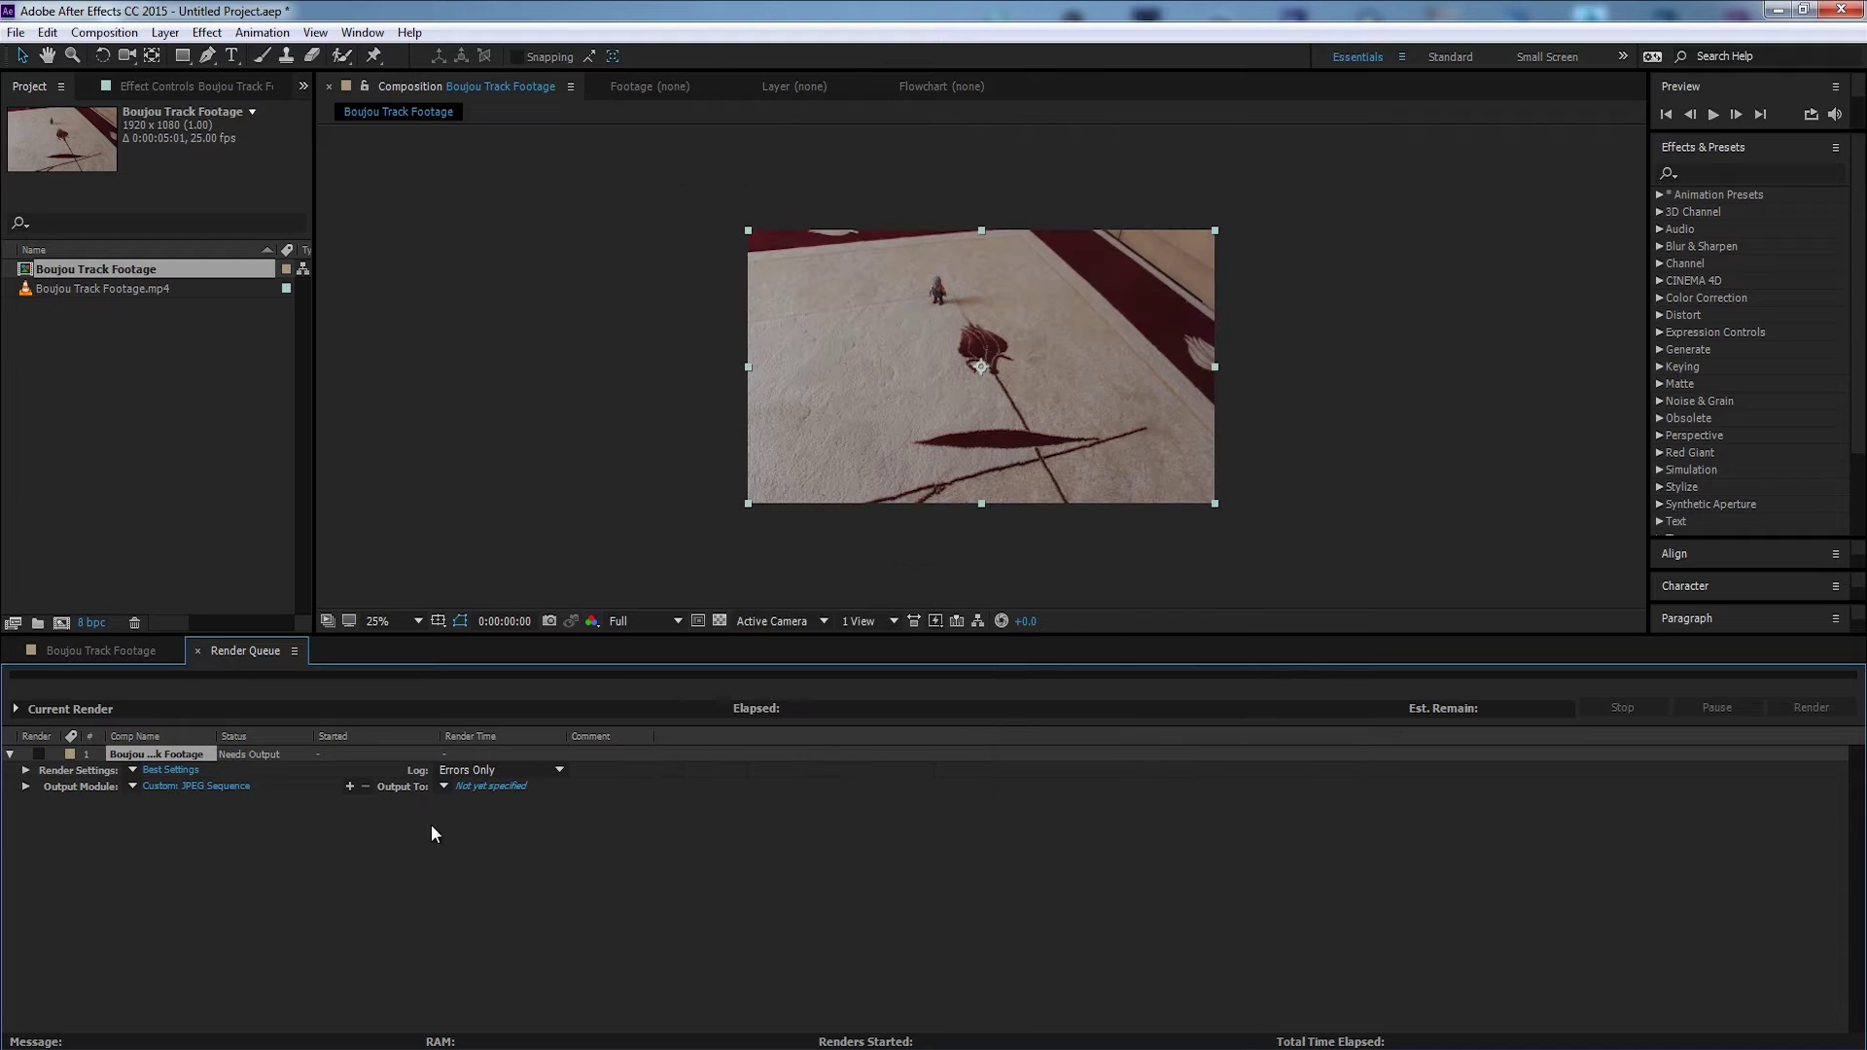
Set the output location to the Desktop's Export Sequence folder and render
left_click(492, 785)
left_click(76, 180)
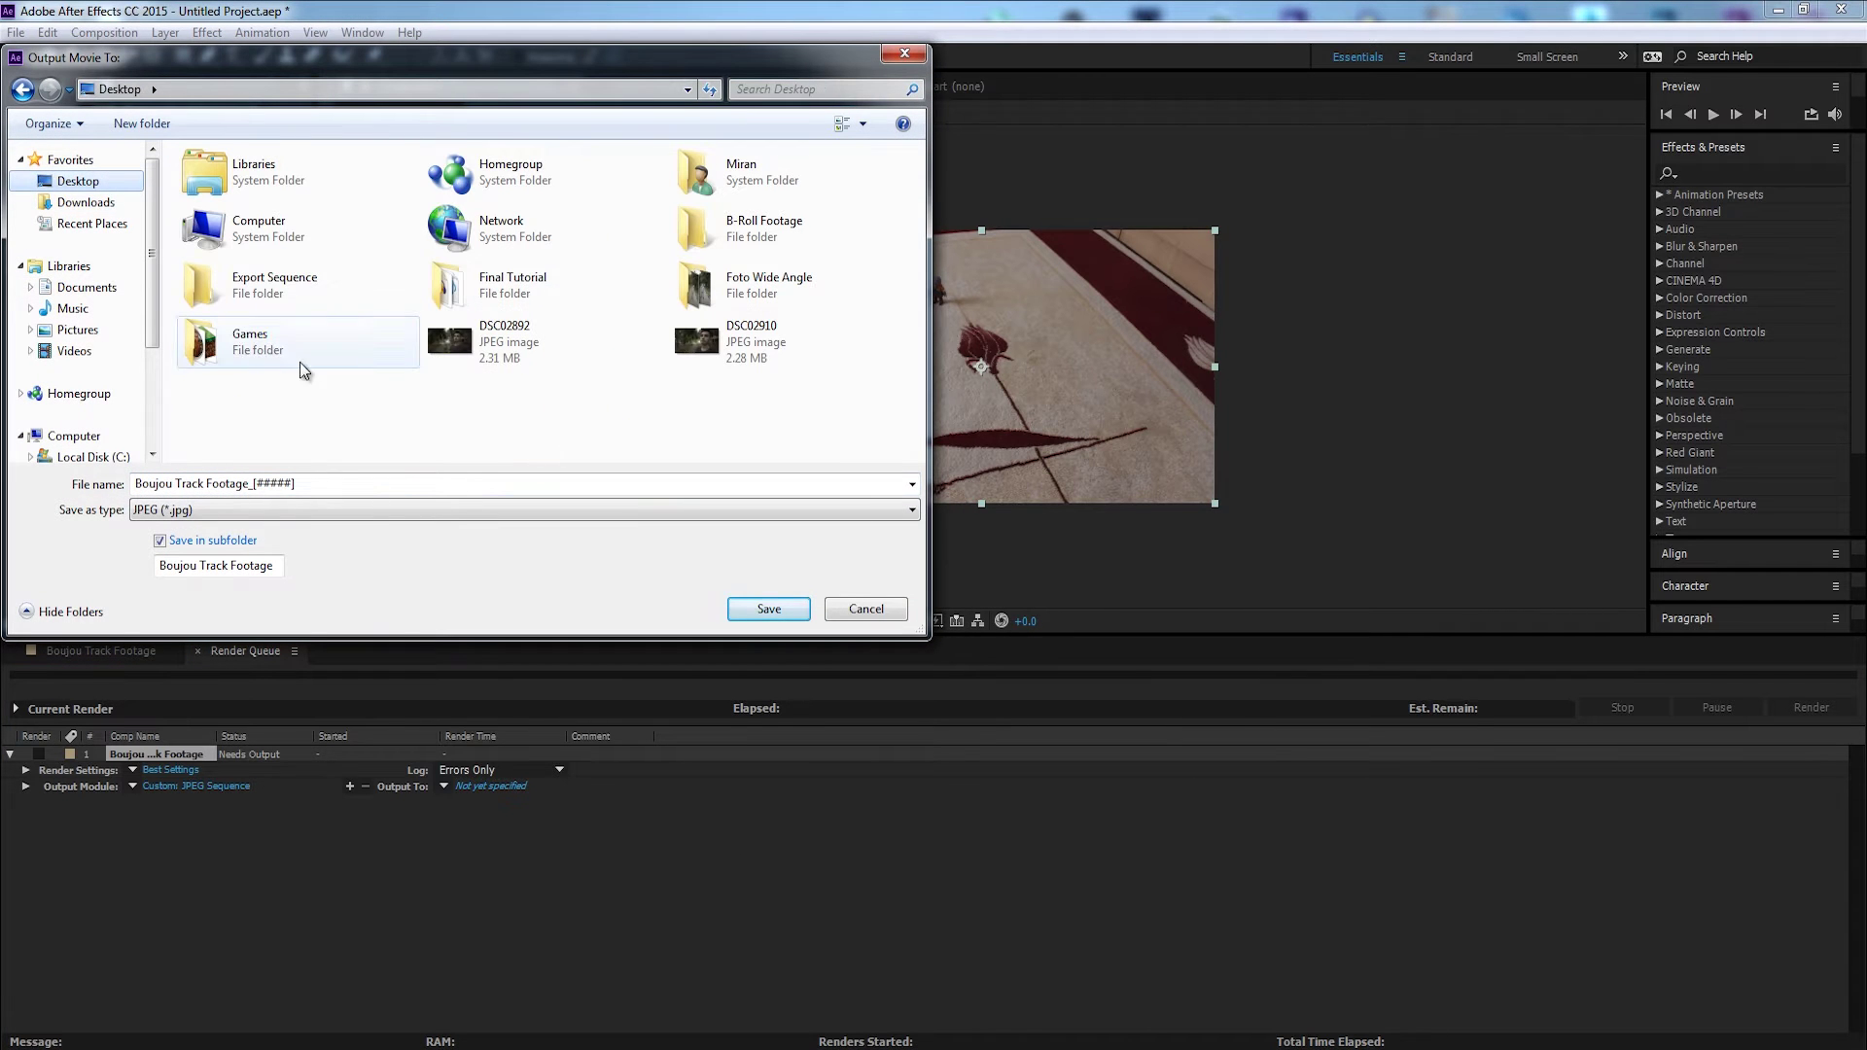
double_click(275, 285)
left_click(768, 608)
left_click(1814, 707)
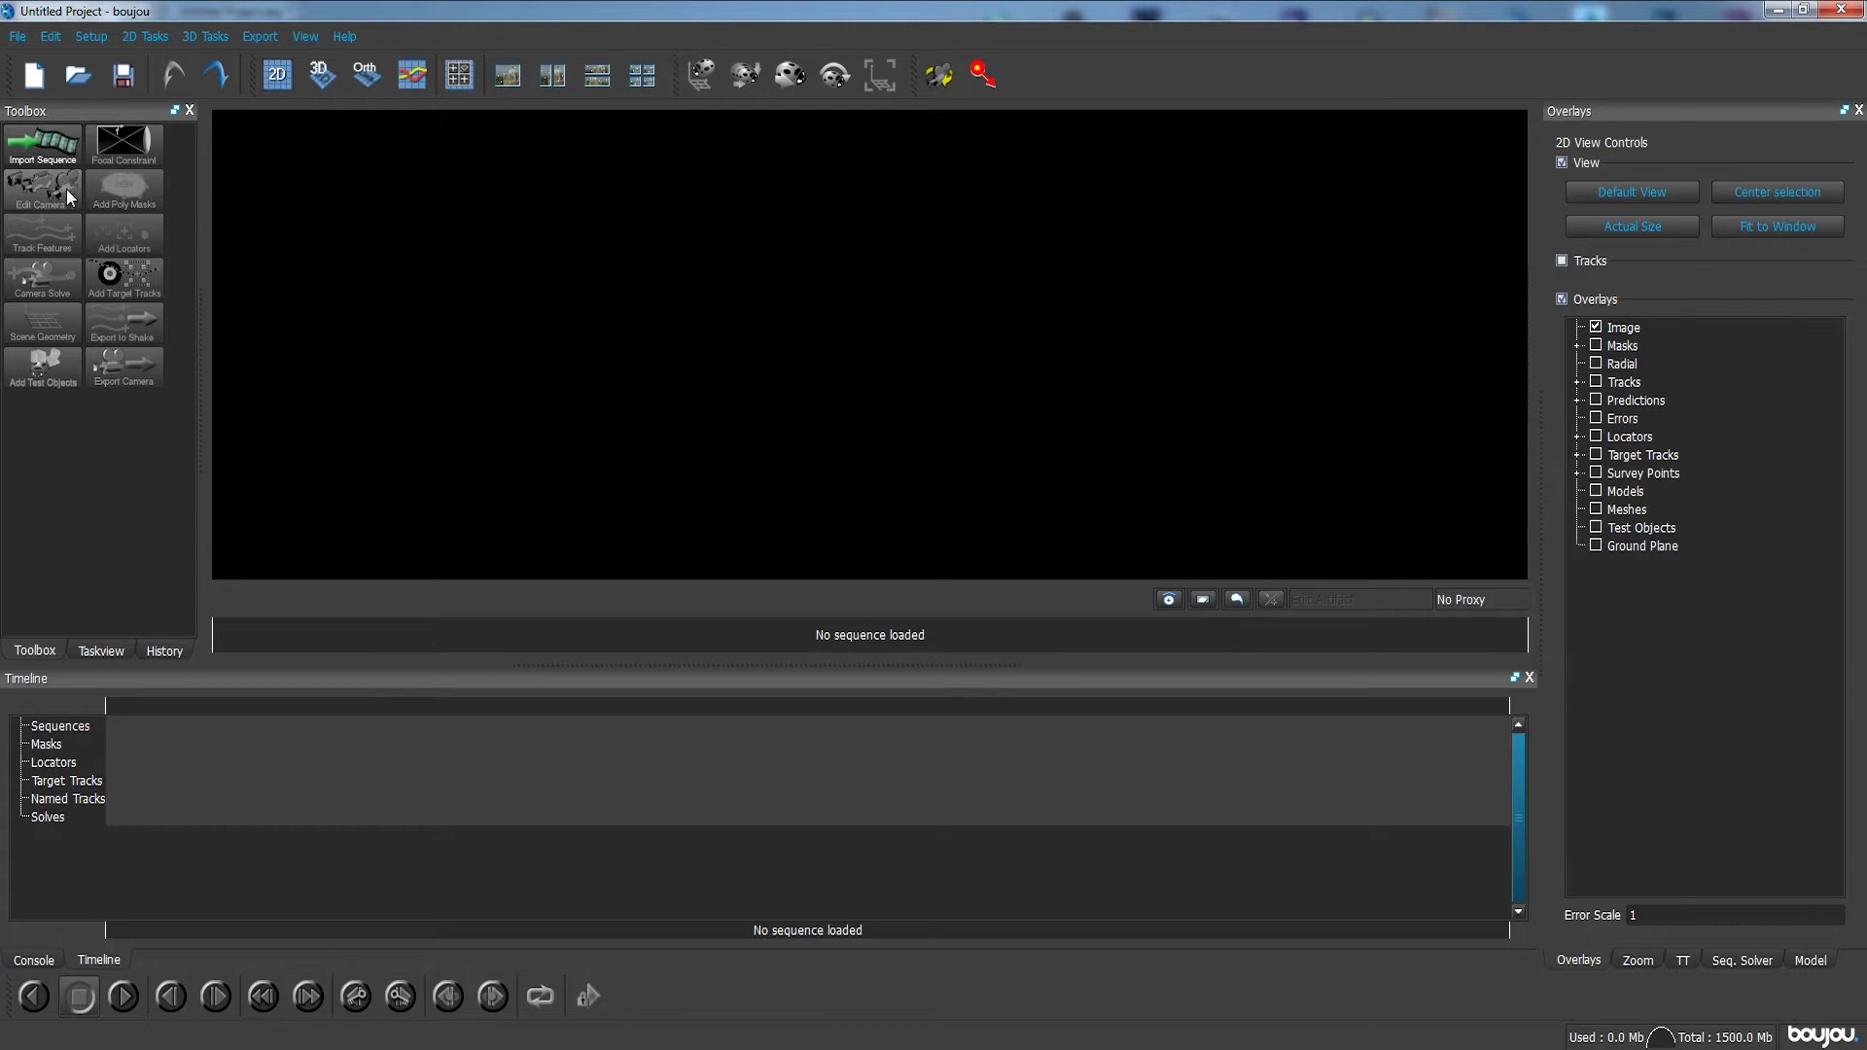
Load Boujou Track Footage_00000.jpg as a new image sequence
left_click(41, 144)
left_click_drag(423, 156, 1165, 164)
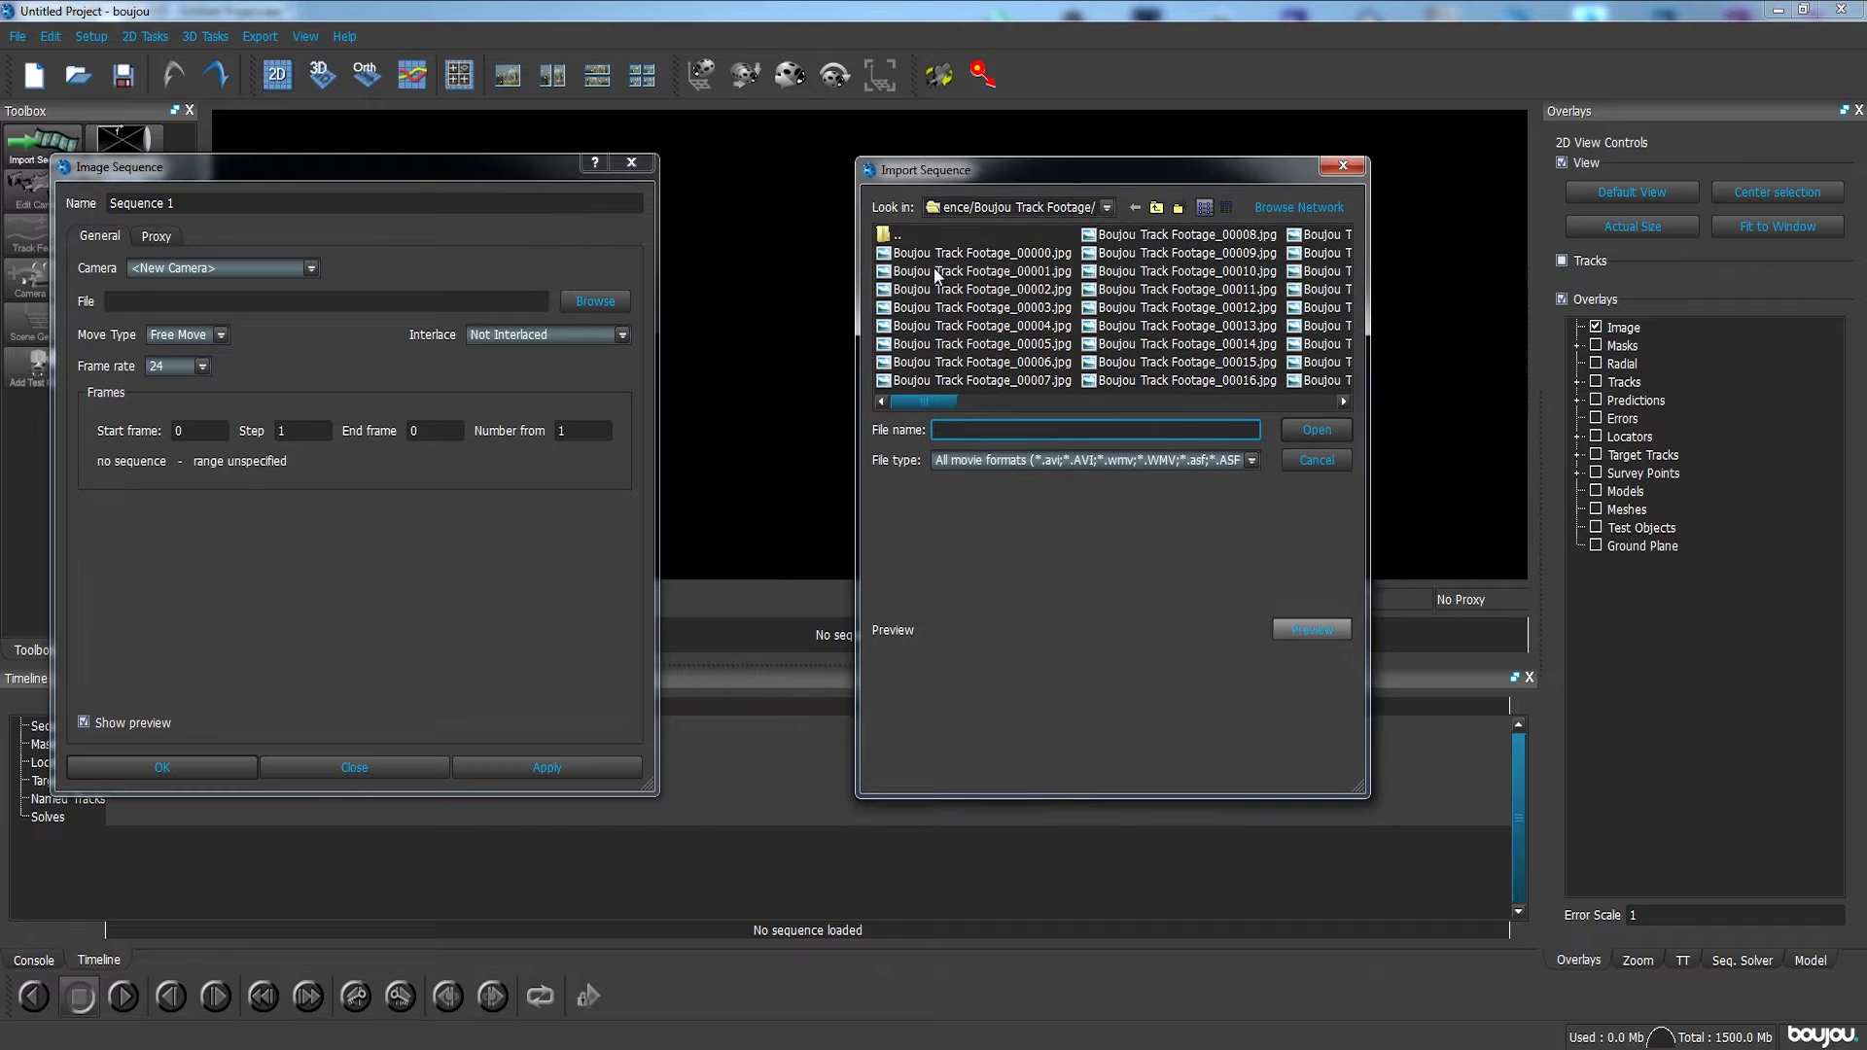
left_click(1002, 255)
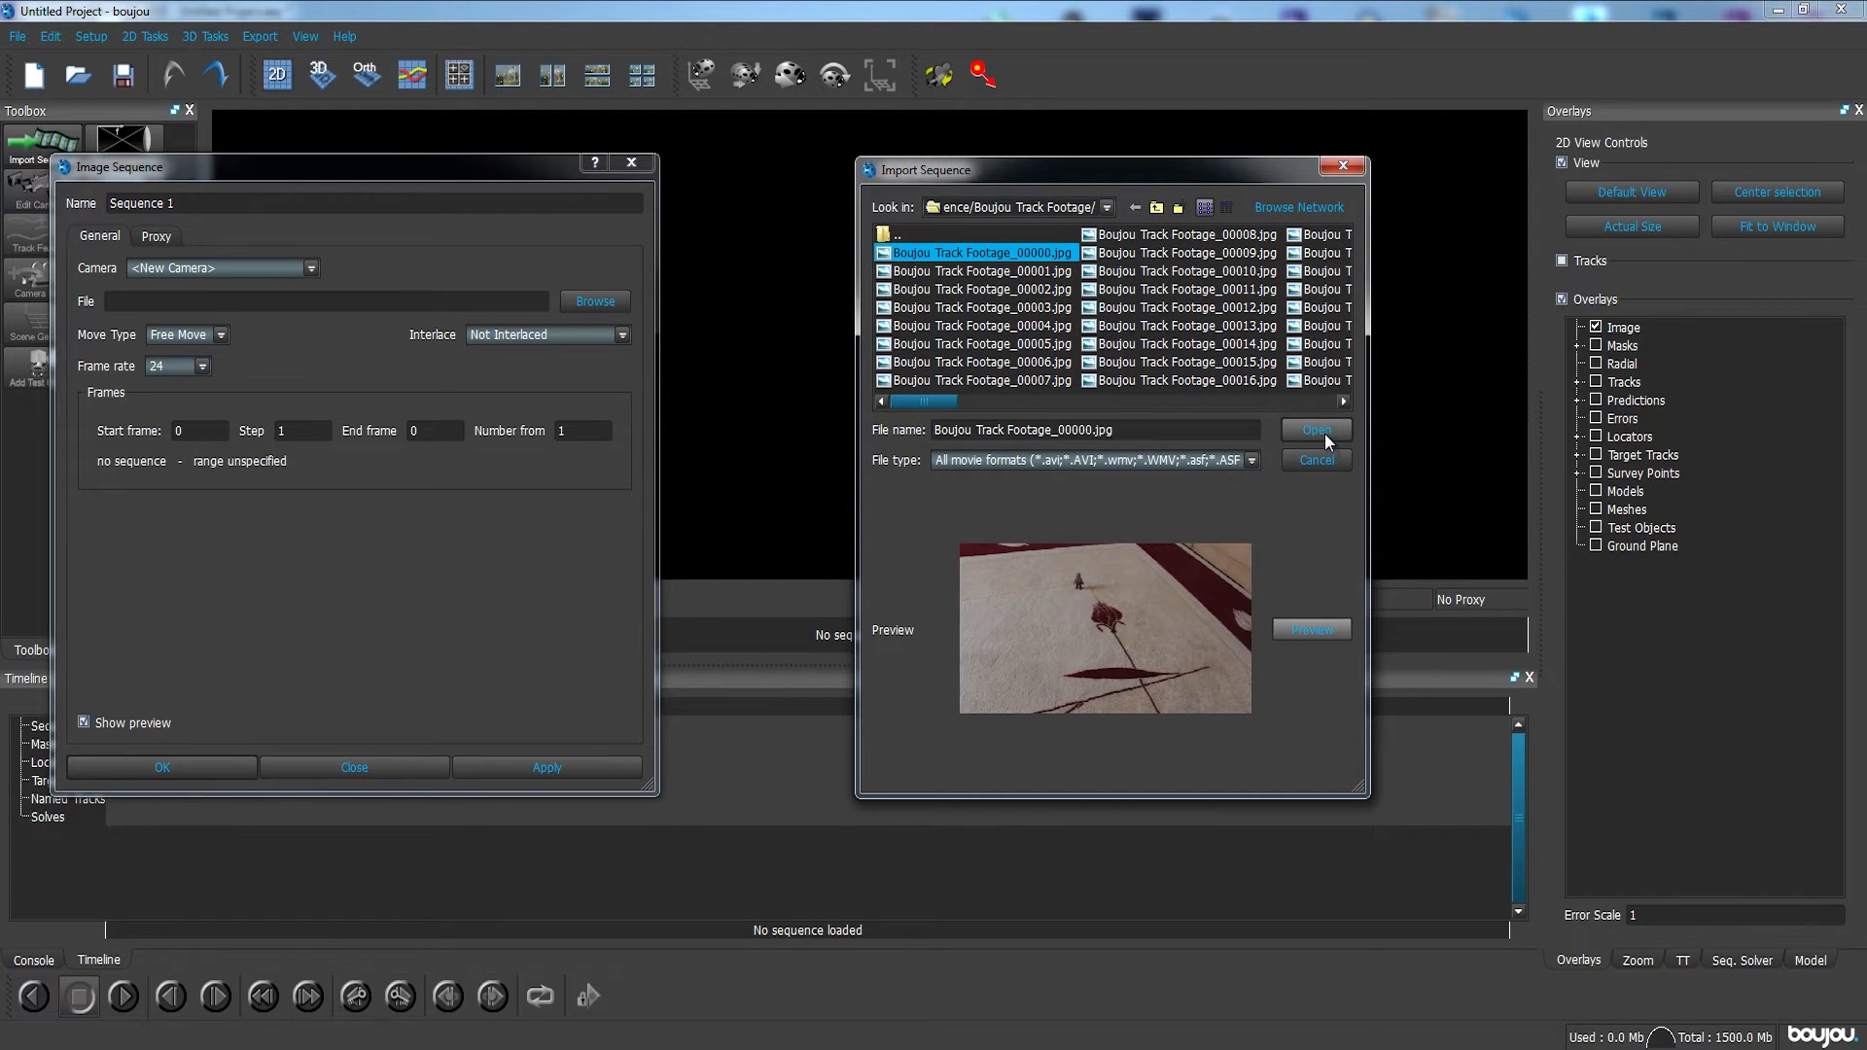
left_click(1322, 430)
left_click_drag(413, 178, 943, 201)
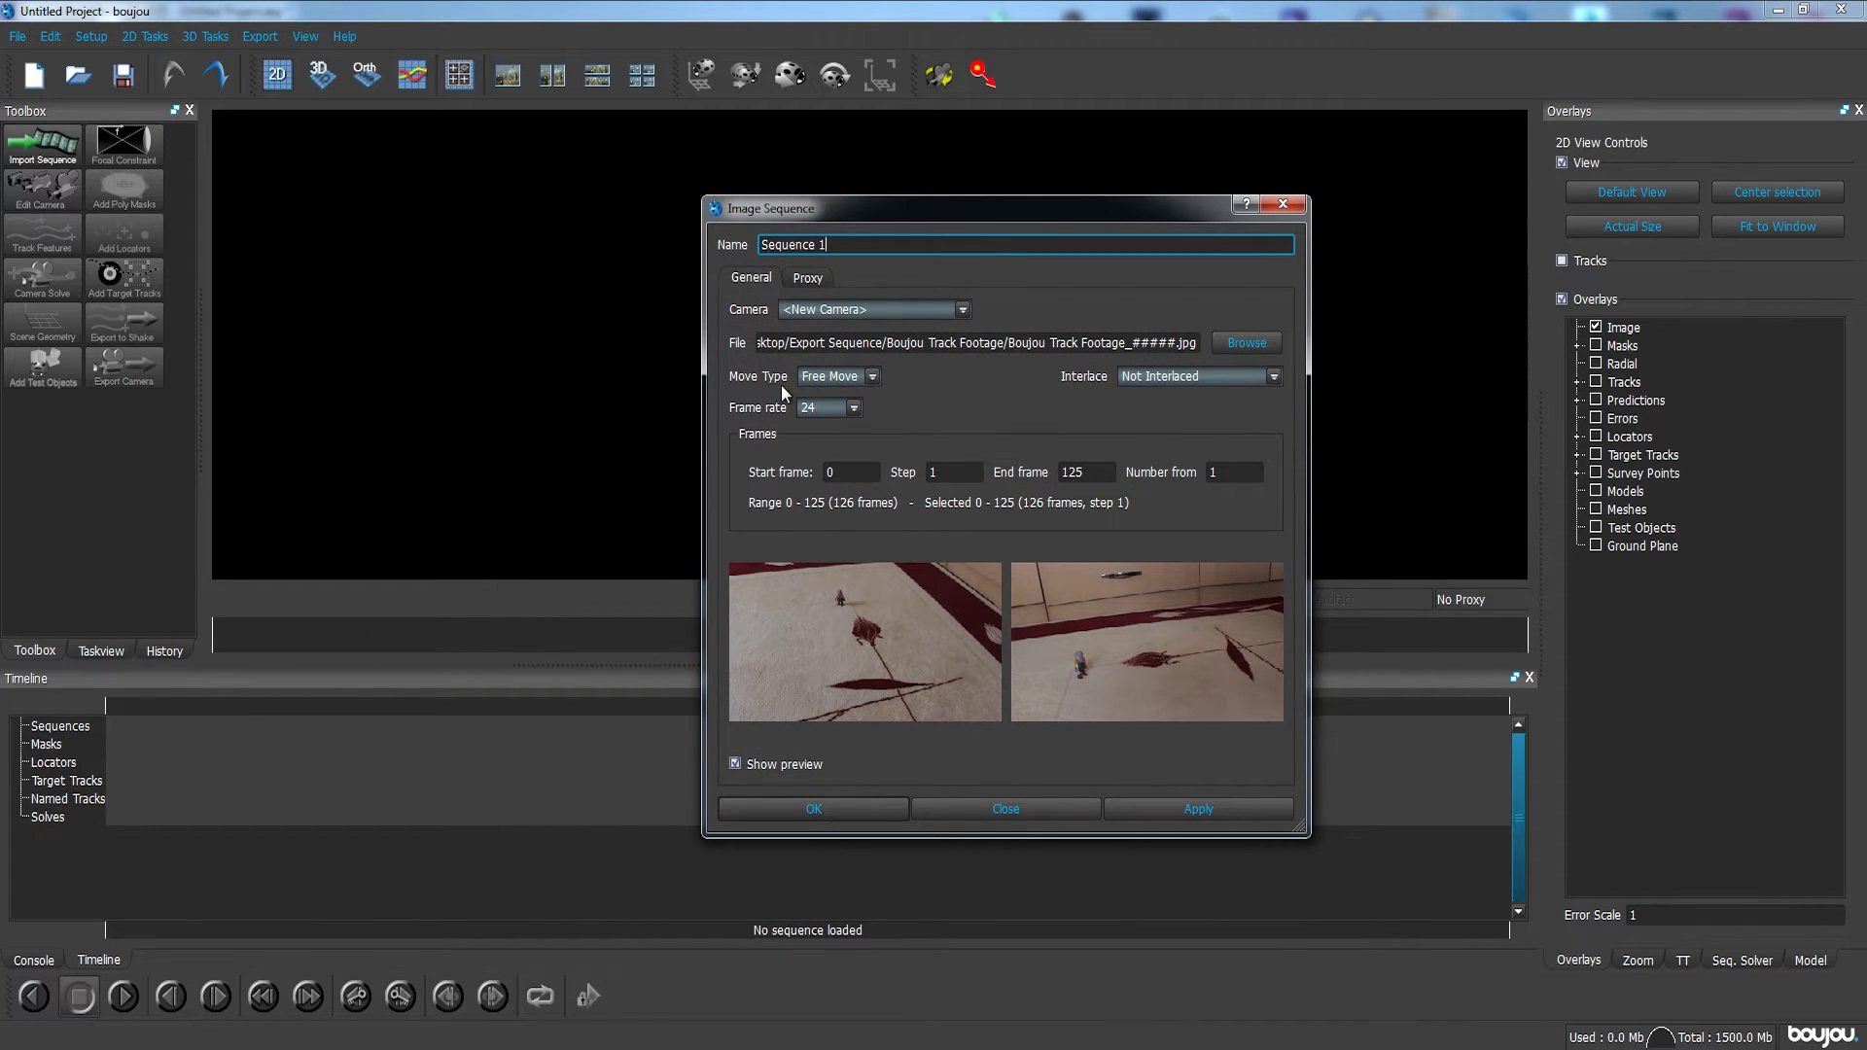
Keep the camera move type at Free Move and set the frame rate to 25 fps
left_click(863, 380)
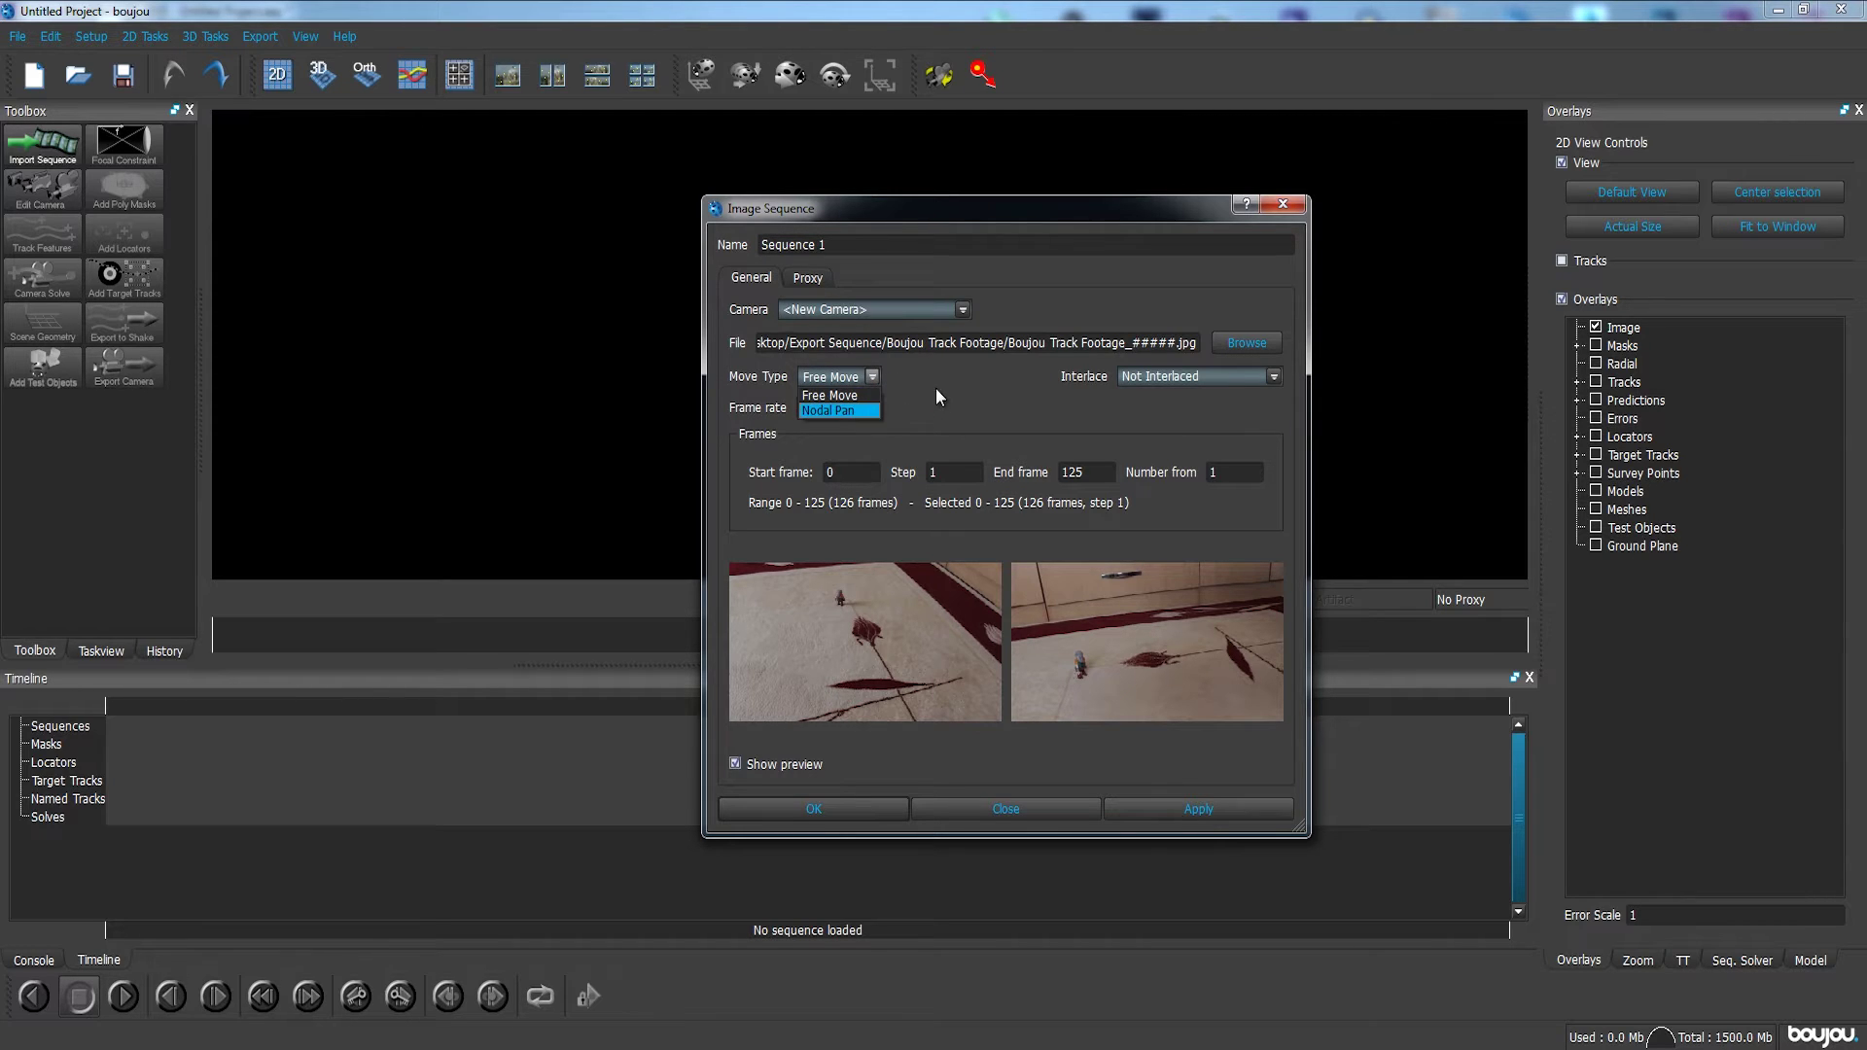
left_click(863, 395)
left_click(871, 377)
left_click(955, 377)
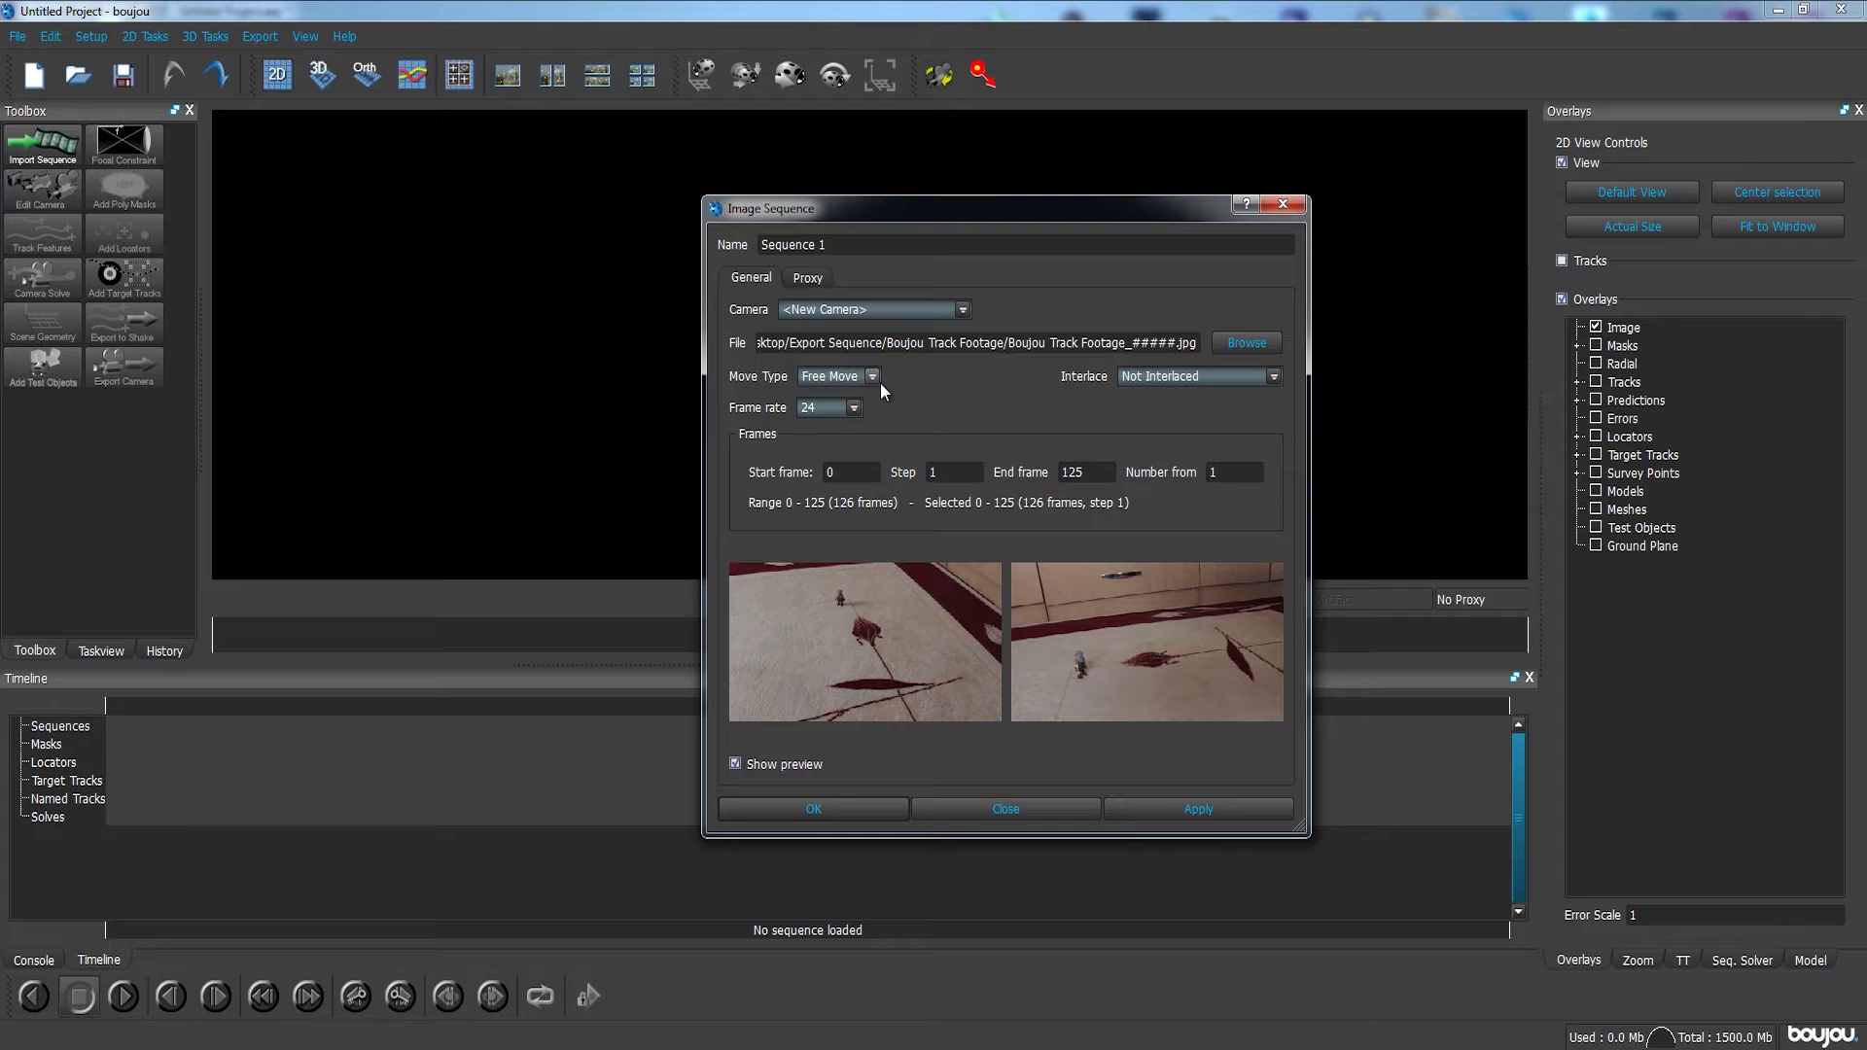
left_click(873, 376)
left_click(938, 391)
left_click(870, 377)
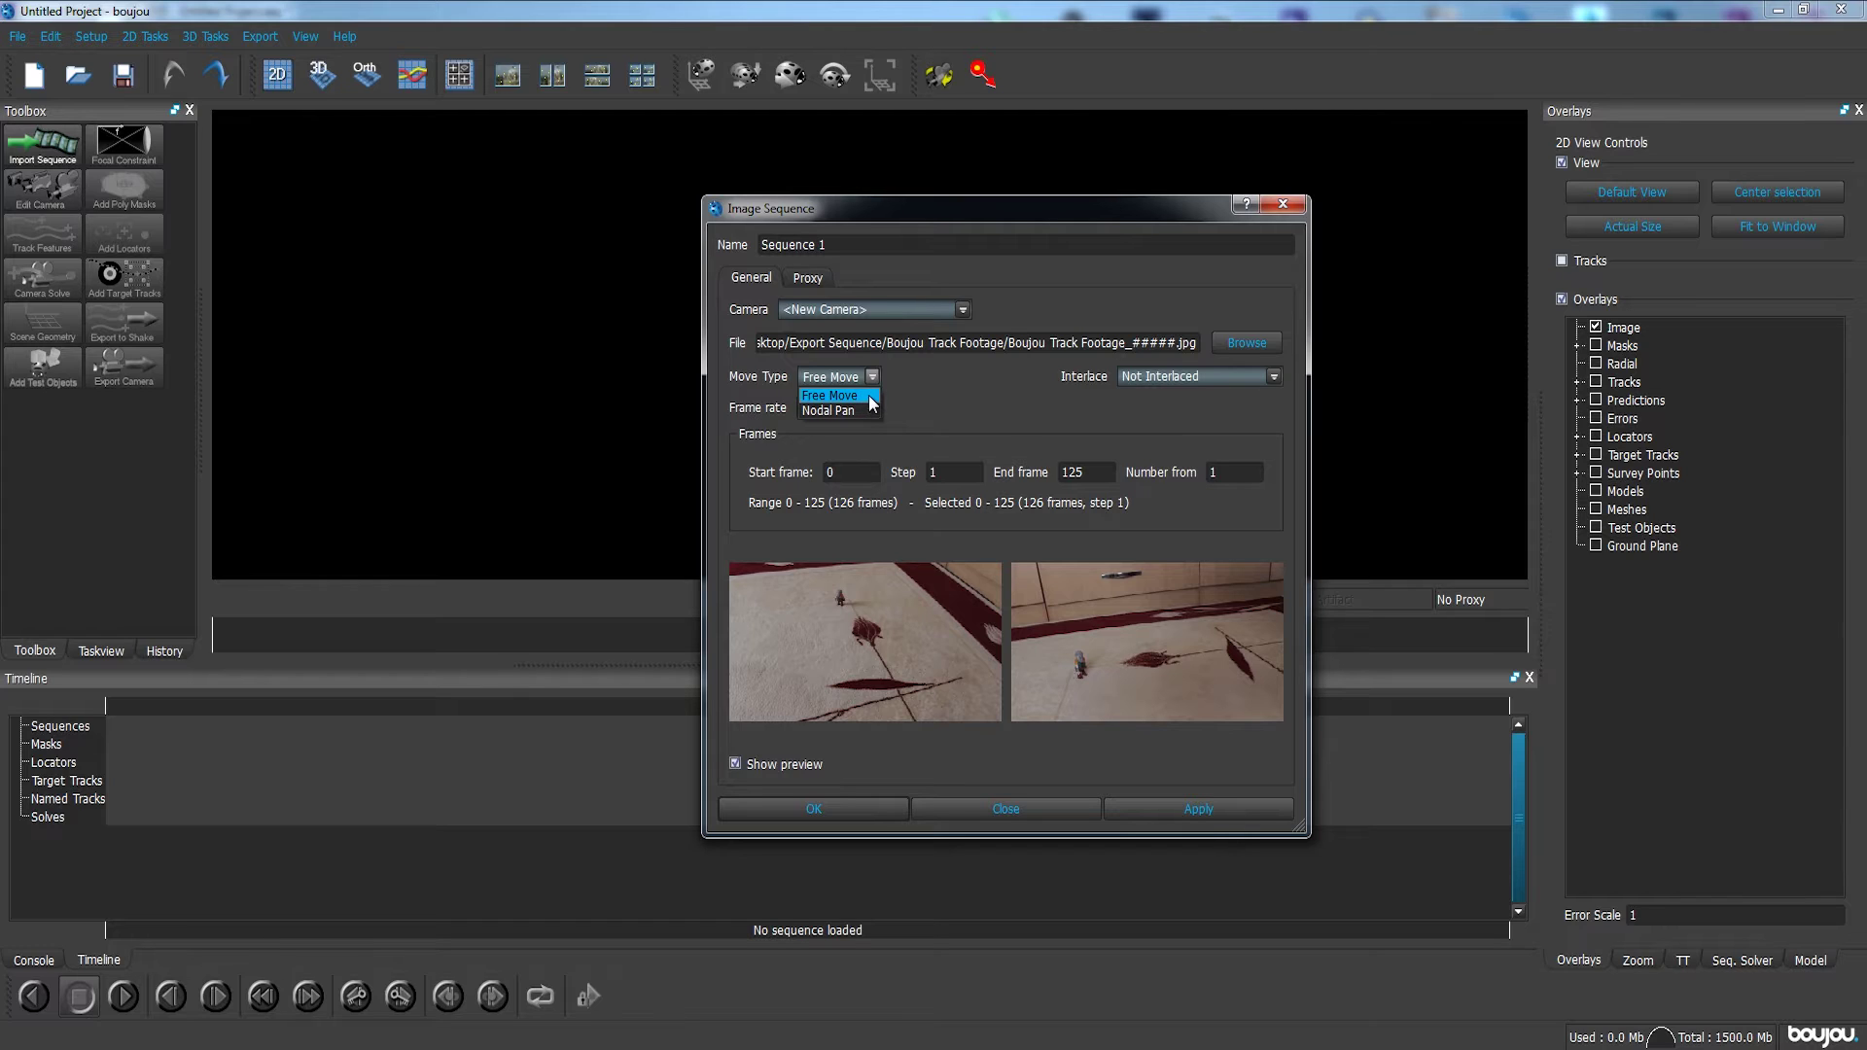
left_click(869, 396)
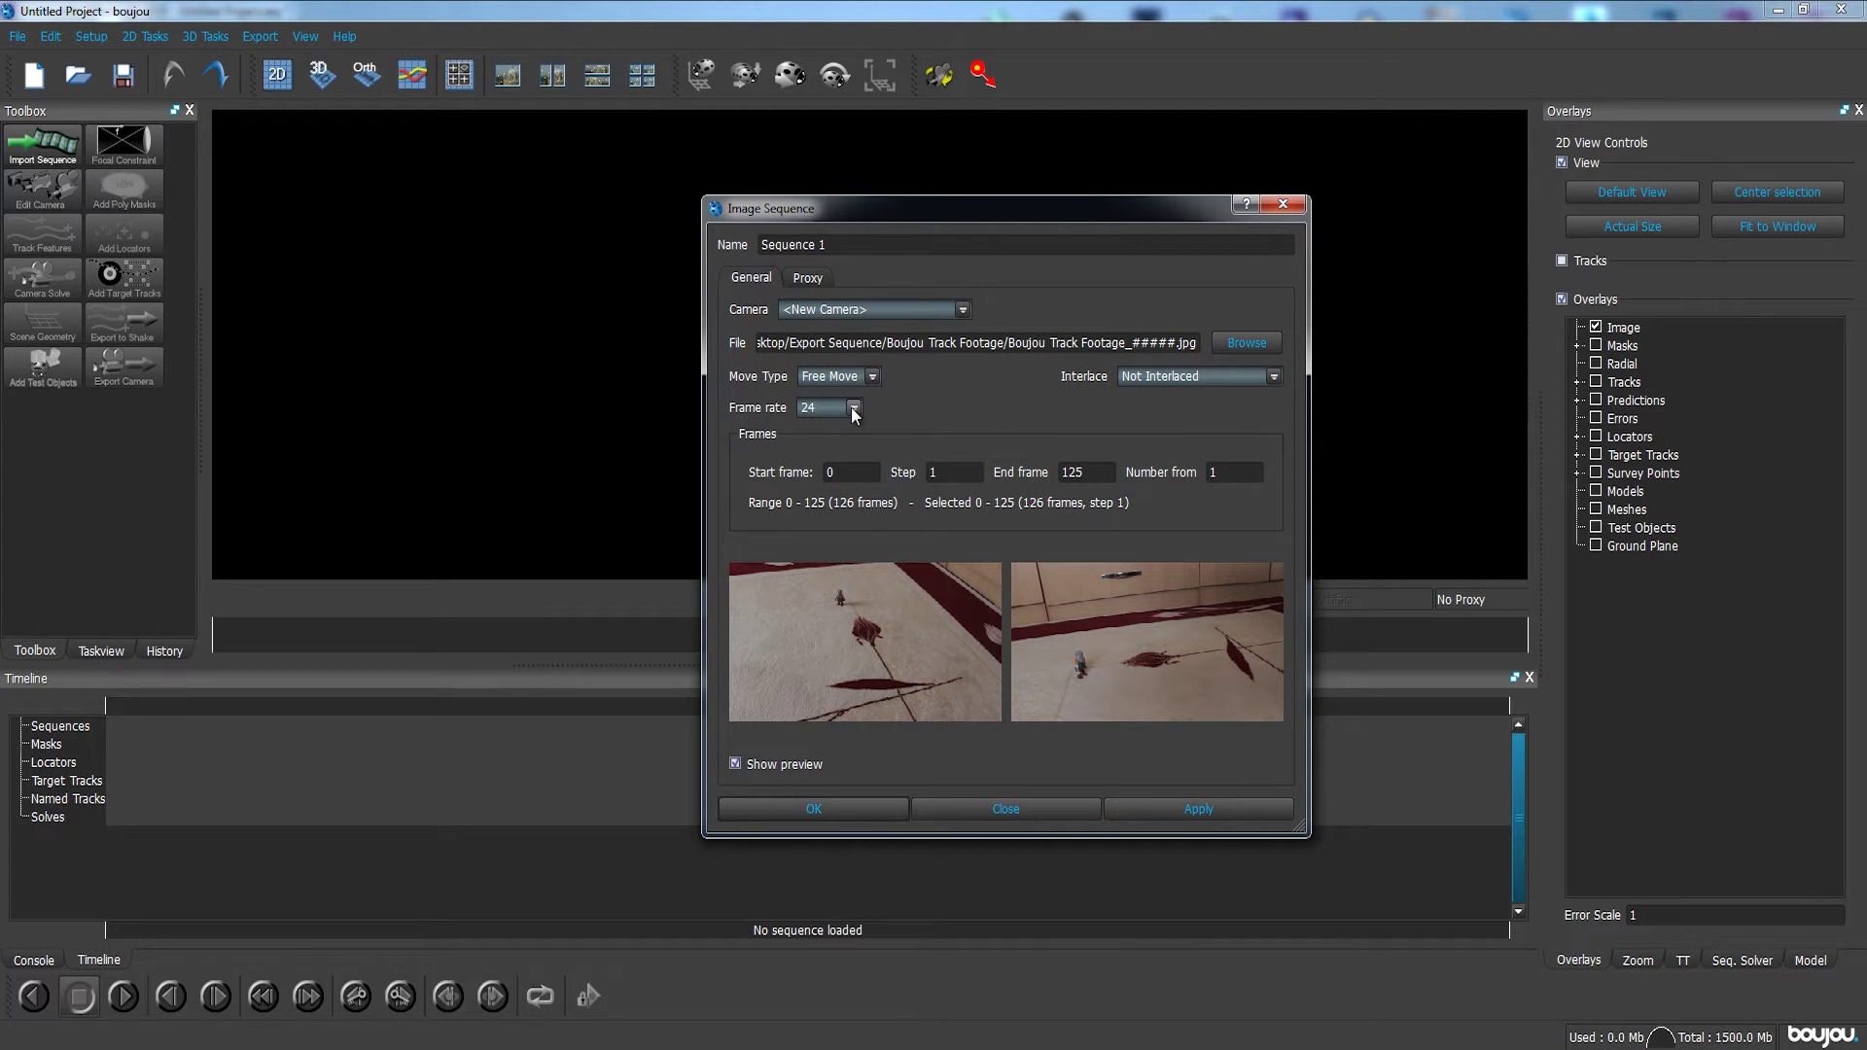
left_click(853, 408)
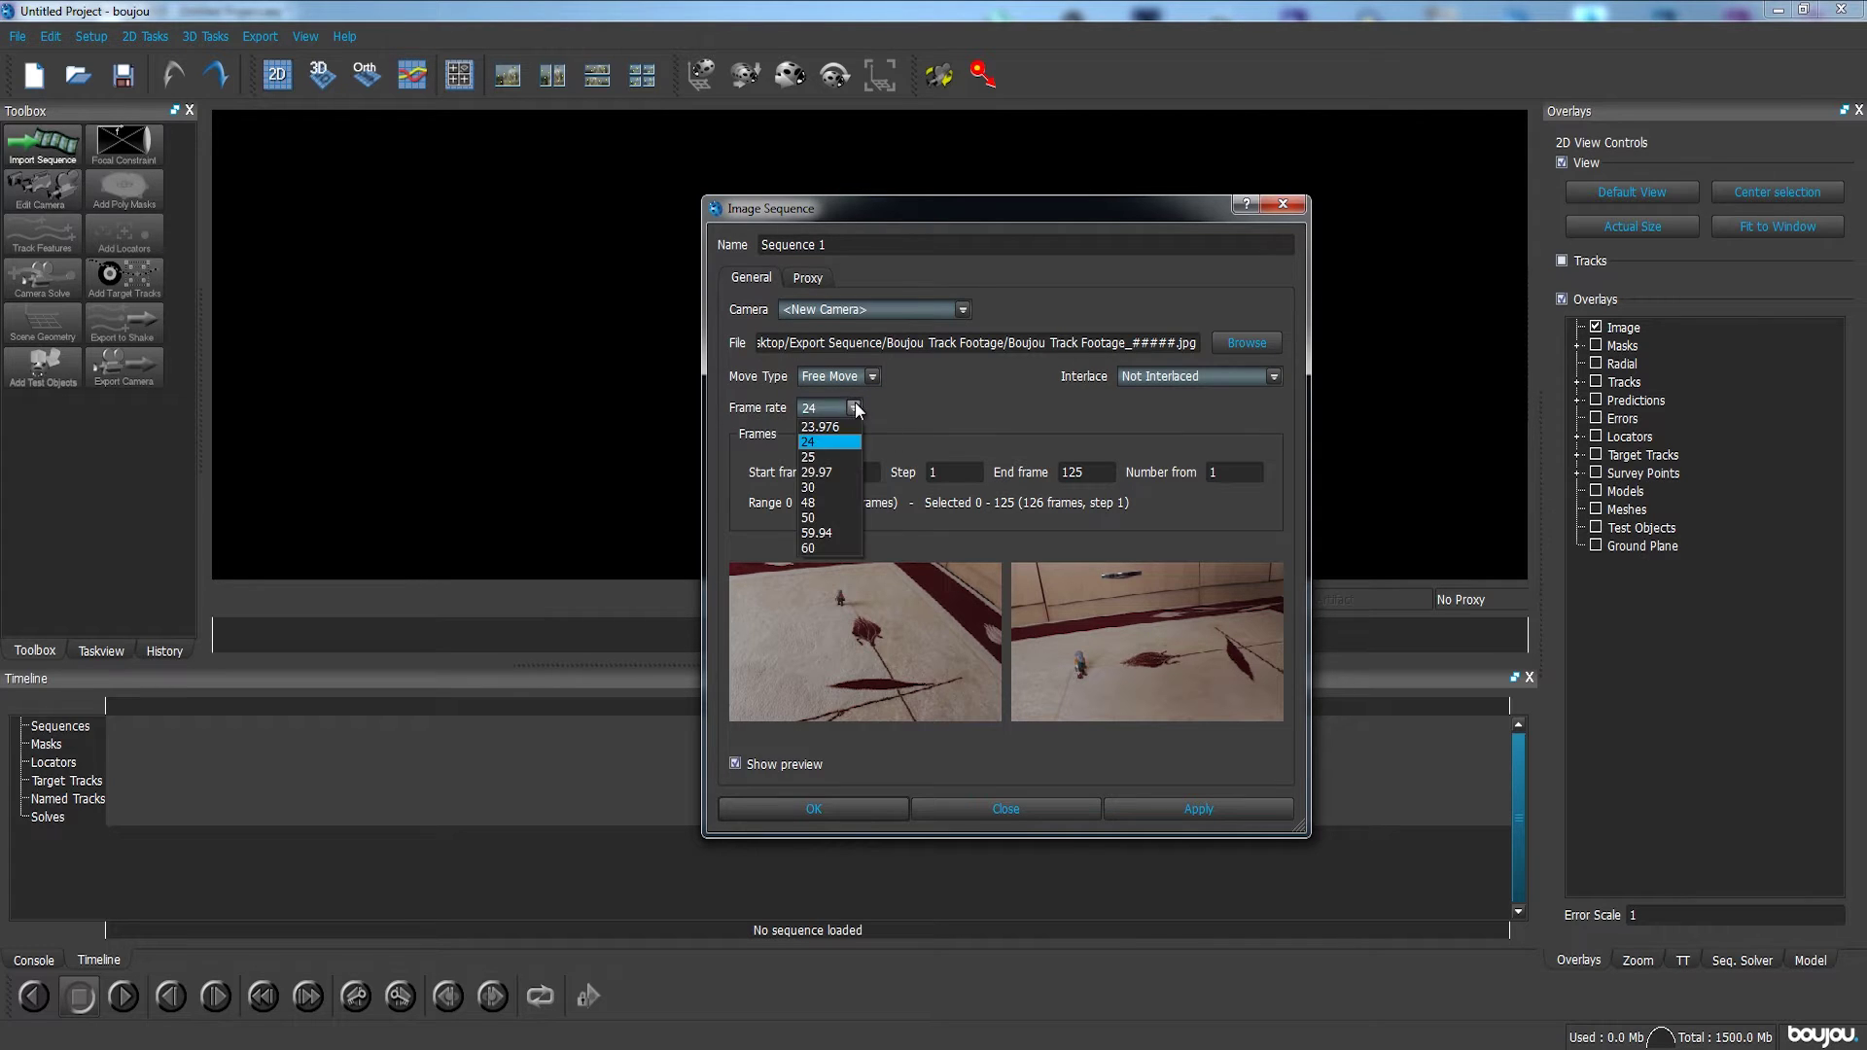
left_click(837, 458)
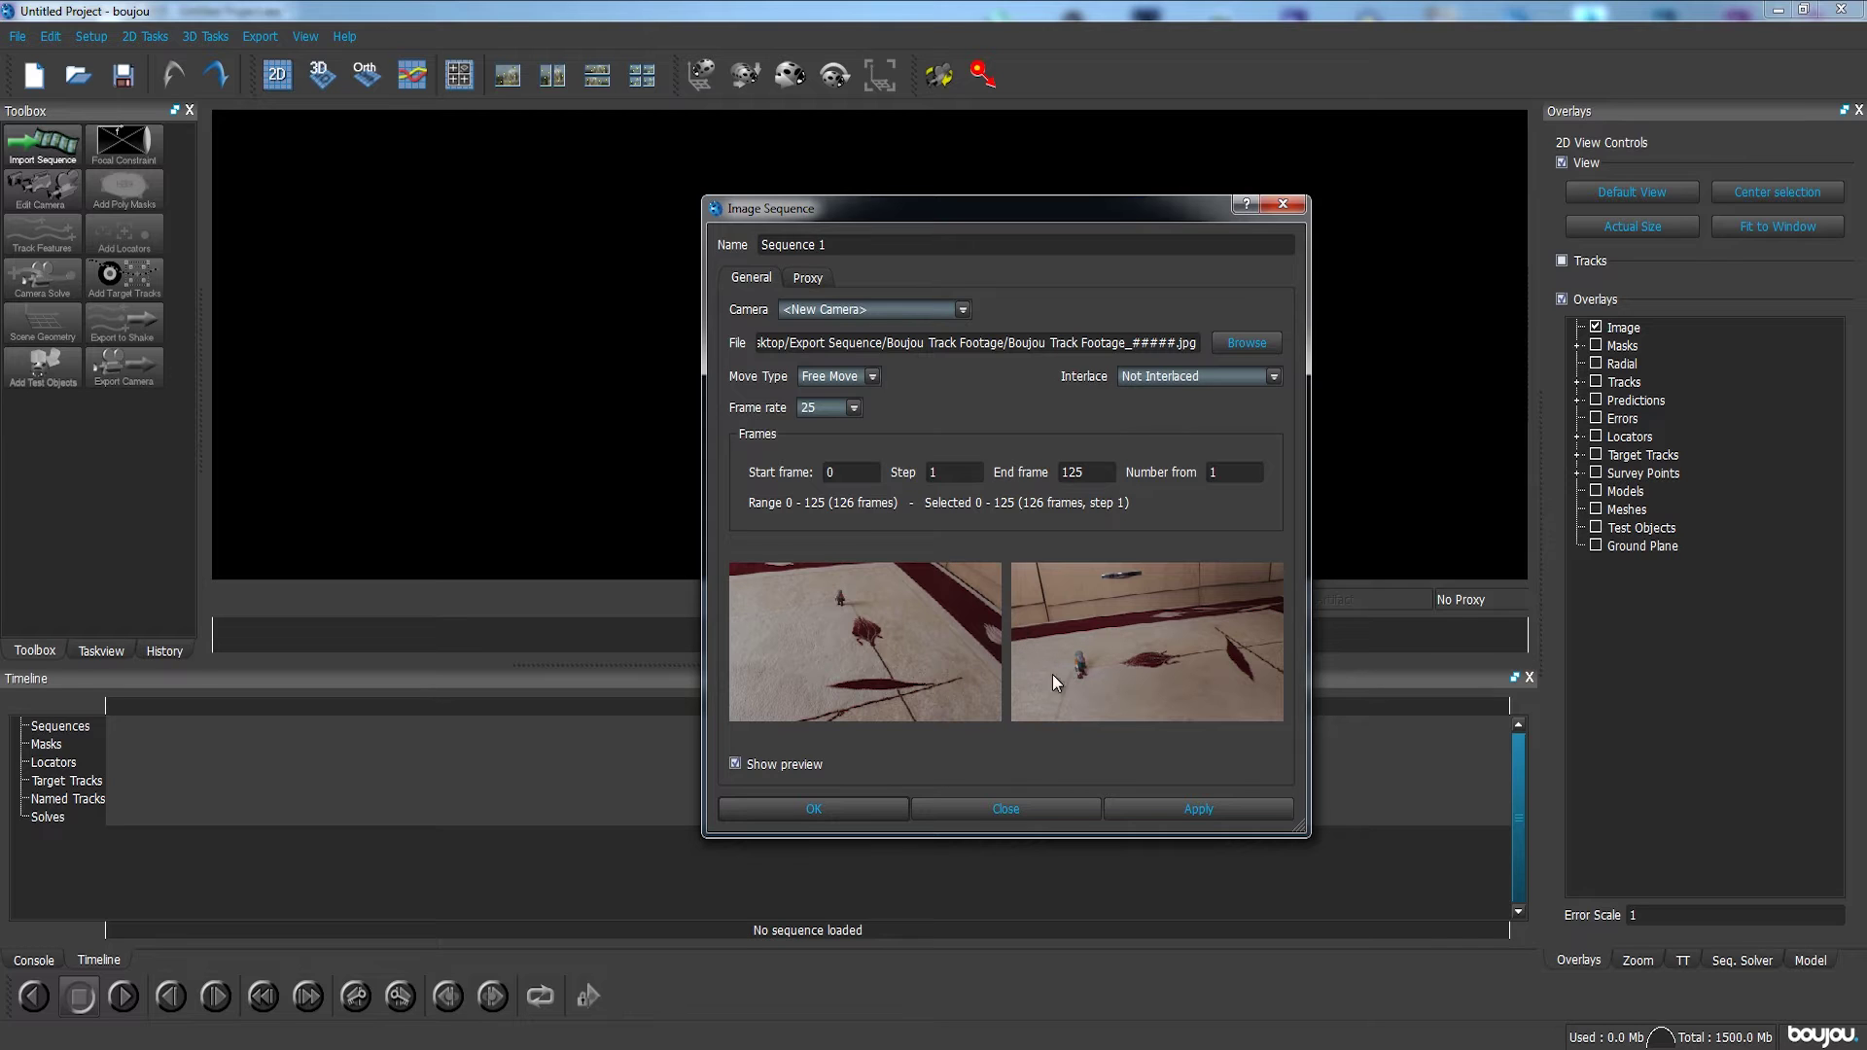
Apply the 126-frame JPEG sequence to the project and zoom the 2D view to inspect it
left_click(1190, 814)
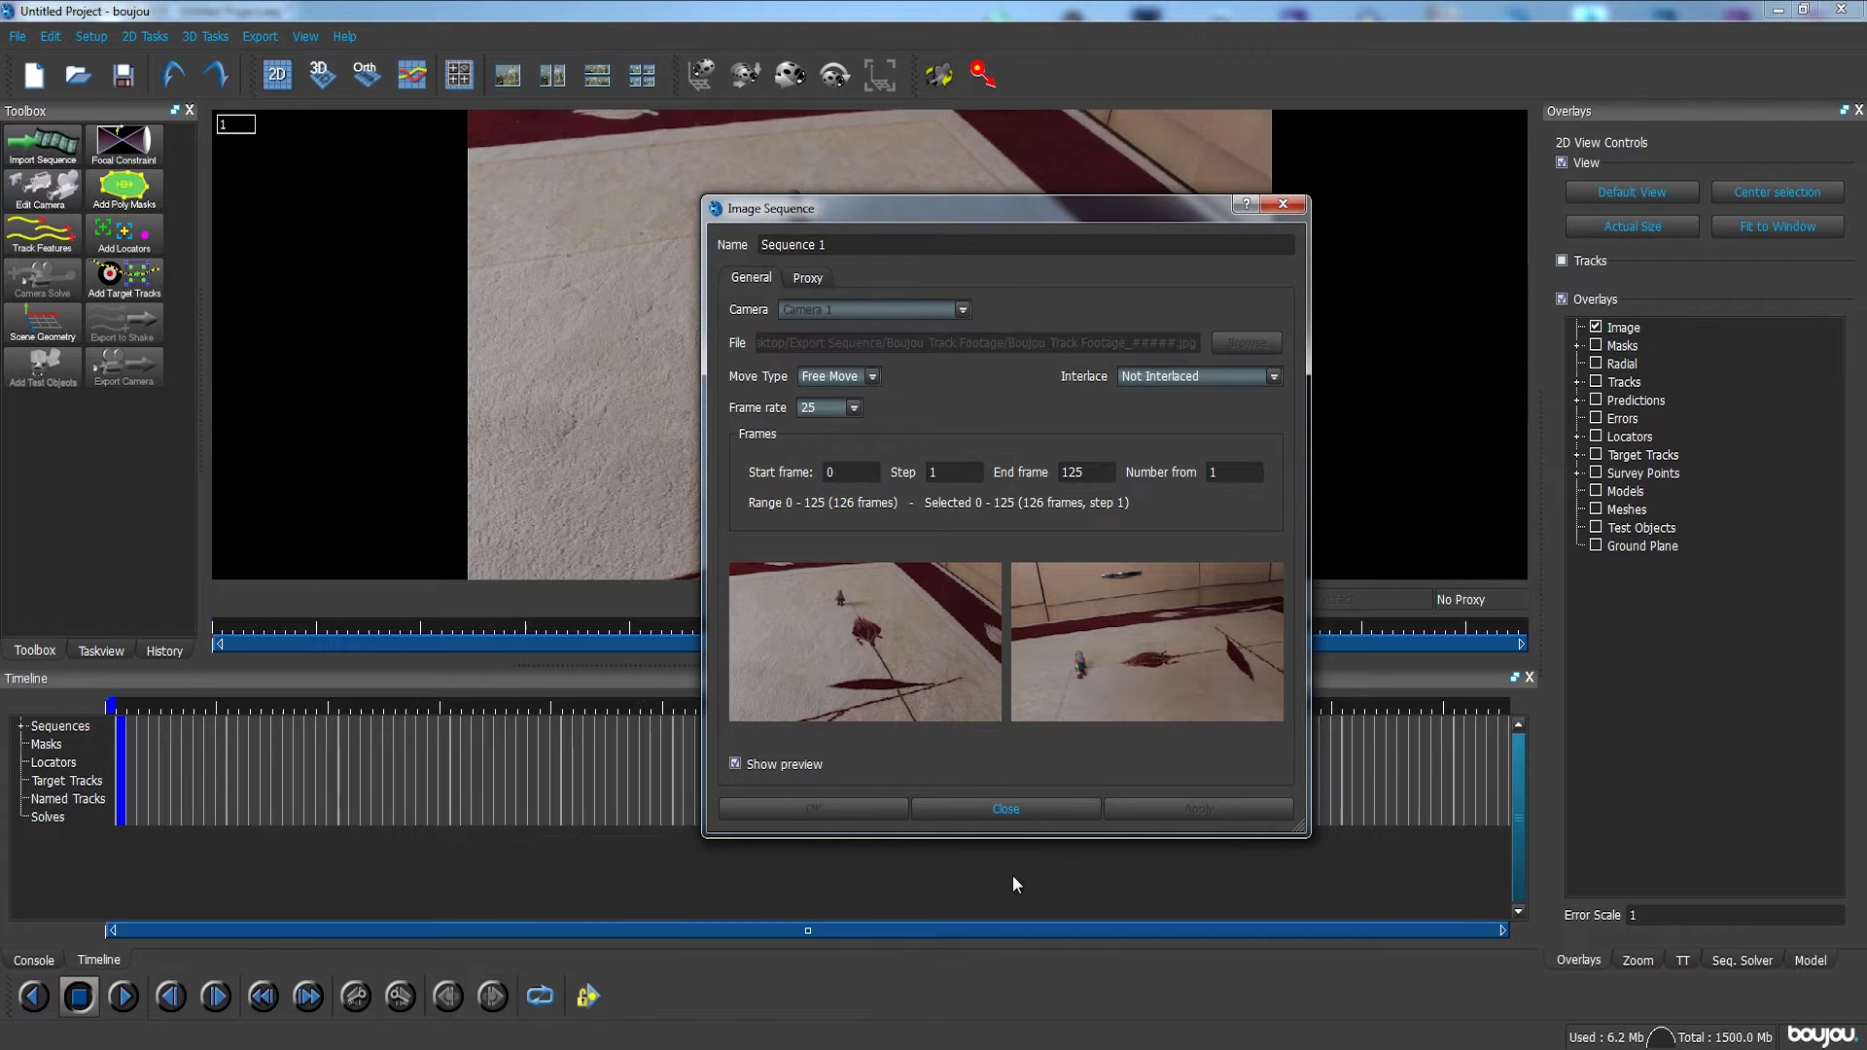
left_click(827, 808)
scroll(830, 340, "down", 3)
scroll(831, 340, "up", 1)
scroll(832, 346, "up", 2)
scroll(832, 346, "down", 5)
scroll(834, 346, "up", 3)
scroll(835, 348, "up", 3)
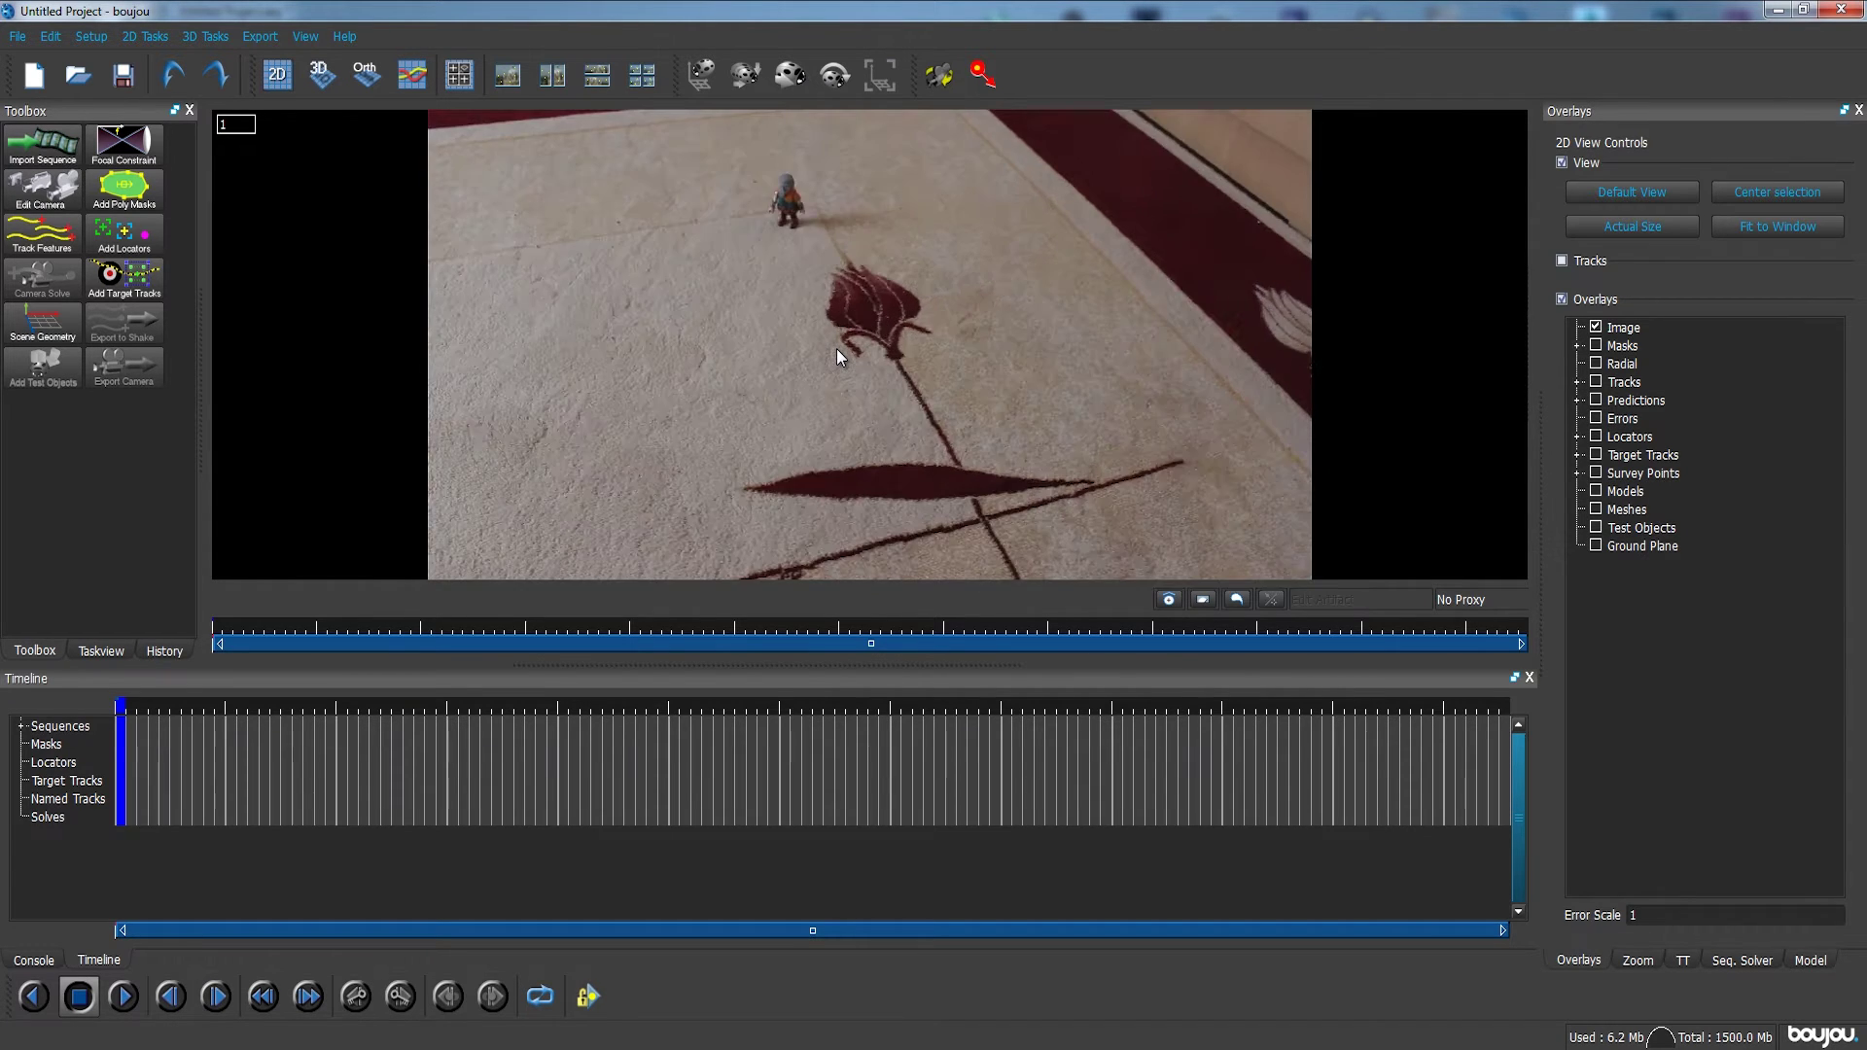
scroll(837, 352, "down", 4)
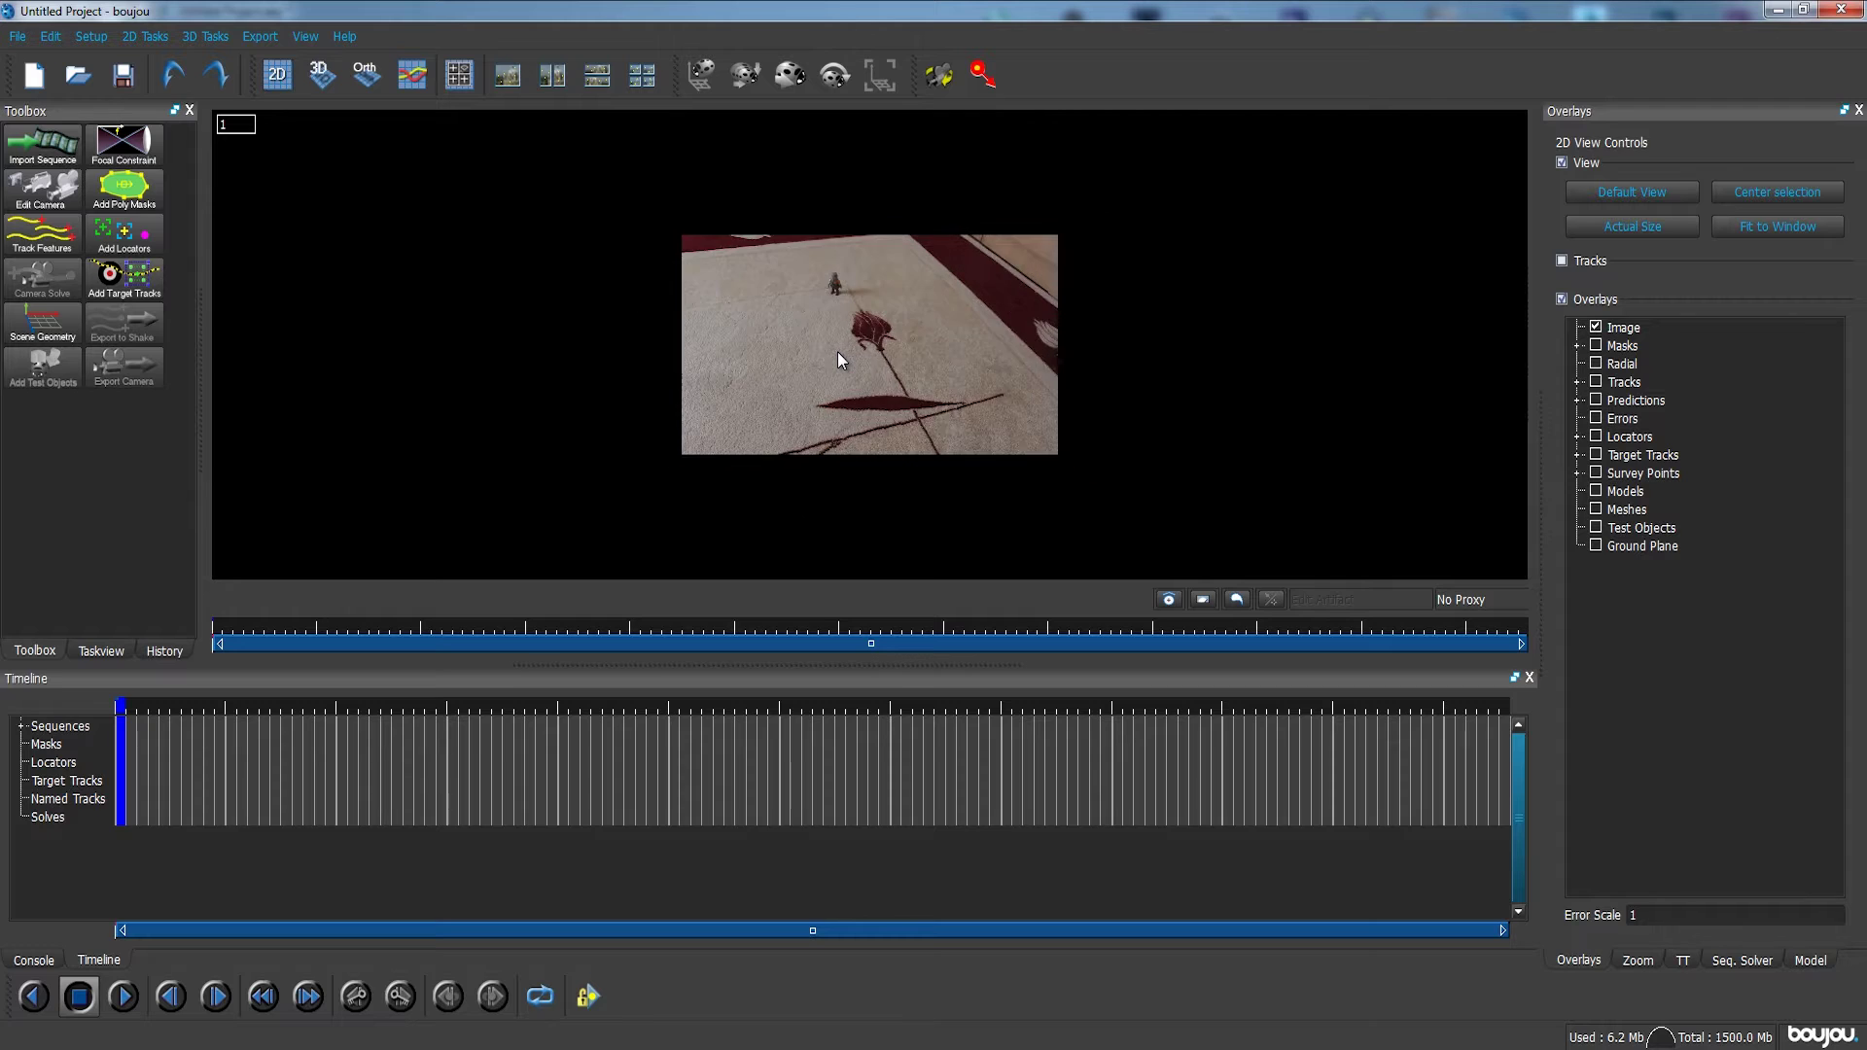
scroll(834, 359, "up", 3)
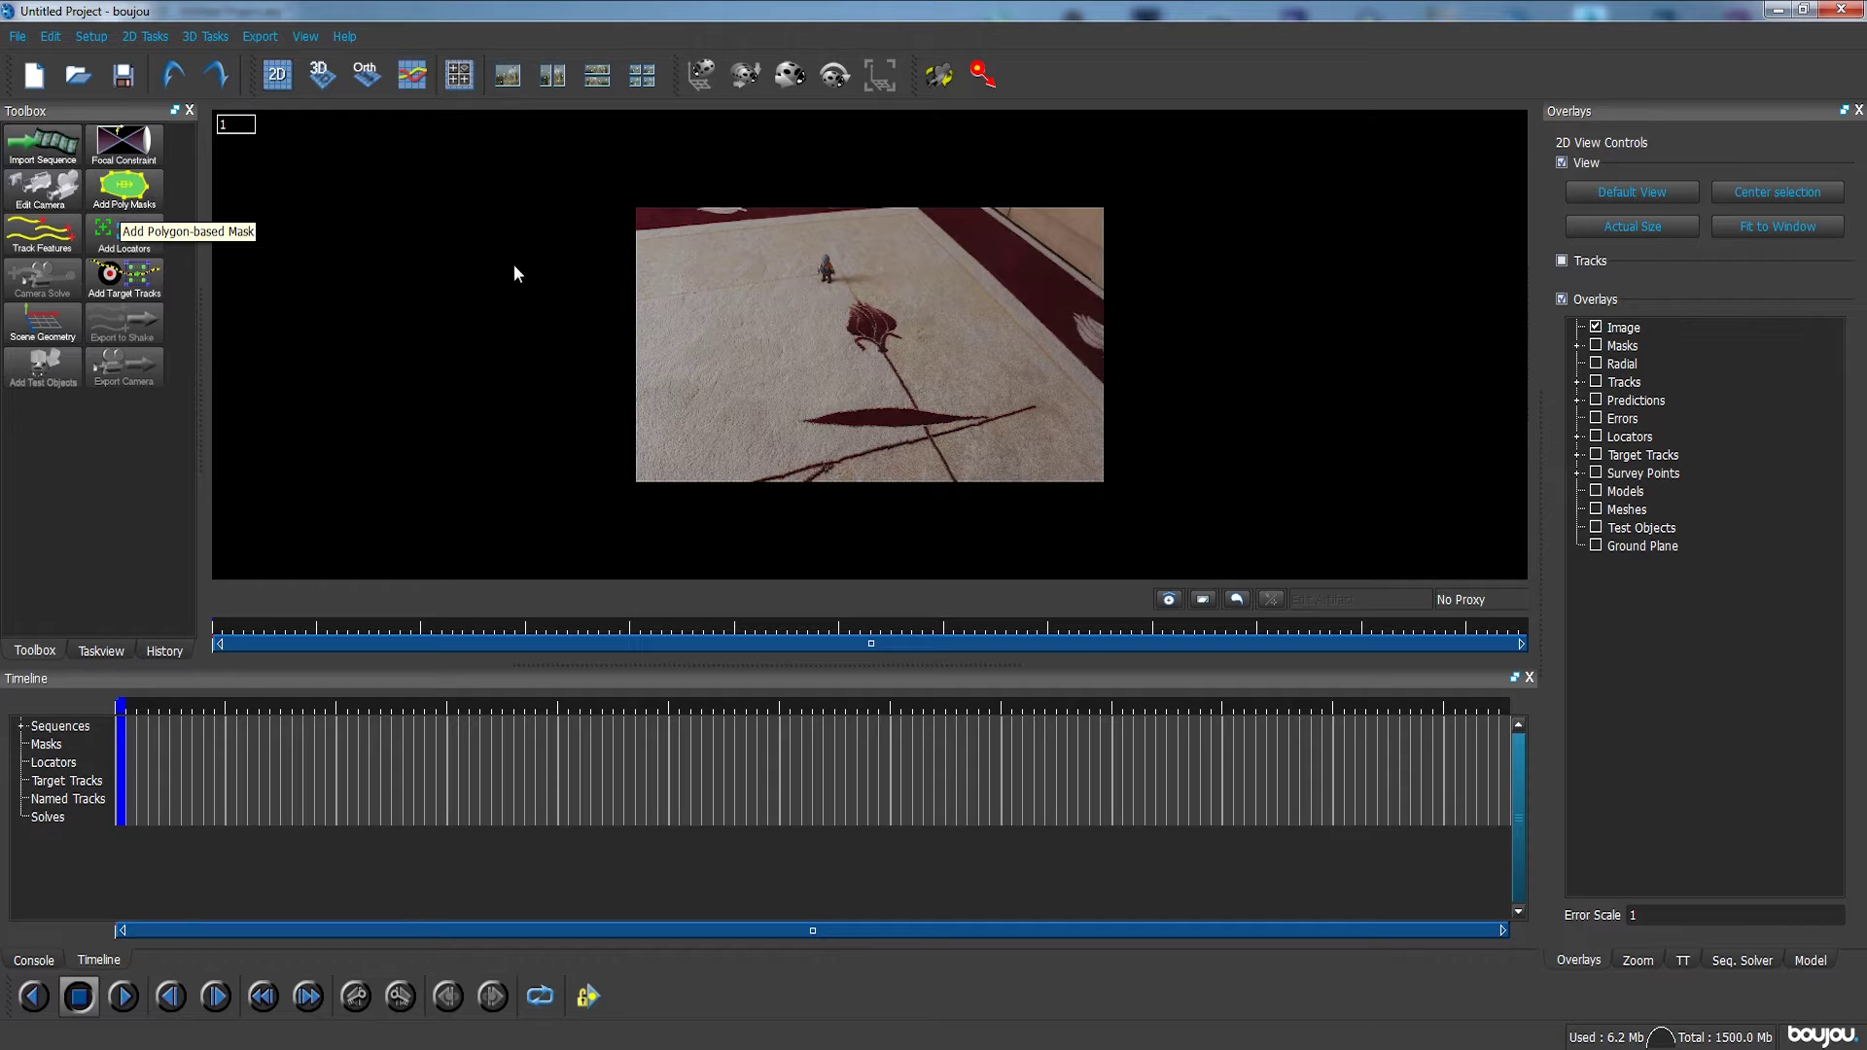
scroll(680, 280, "up", 4)
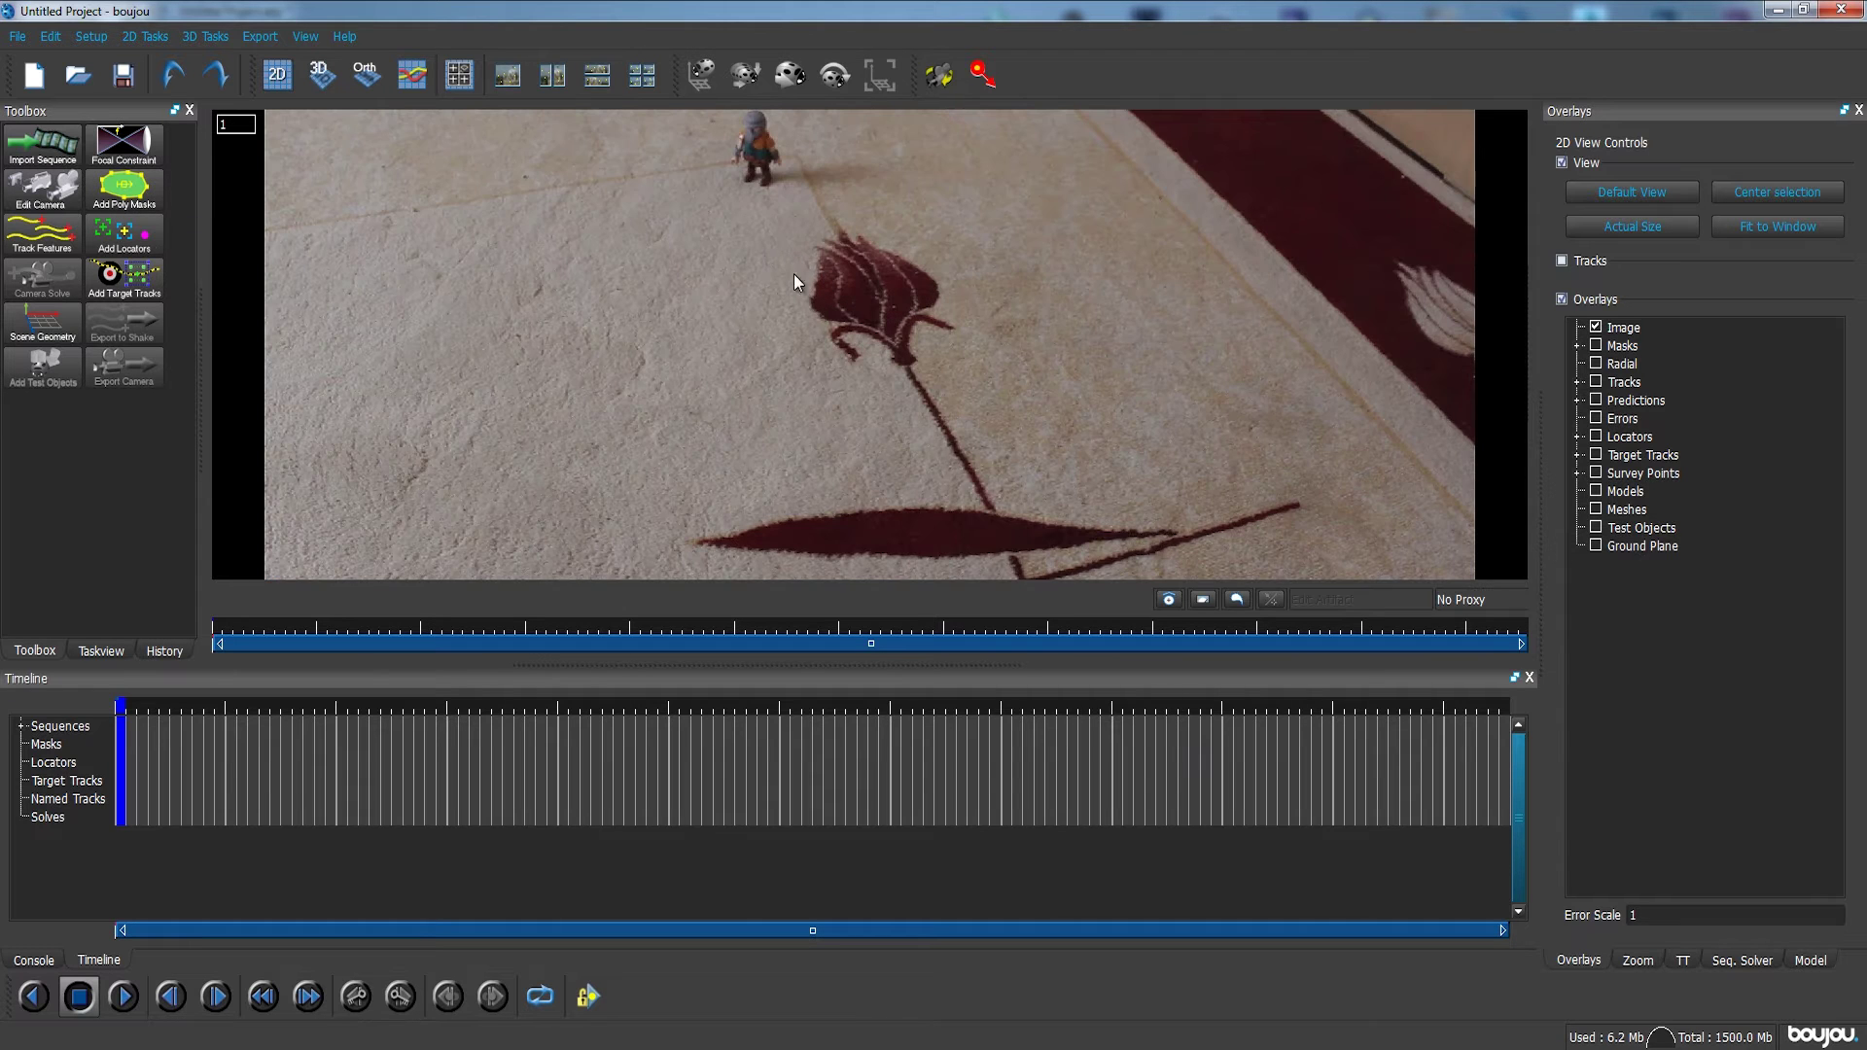
scroll(748, 323, "down", 5)
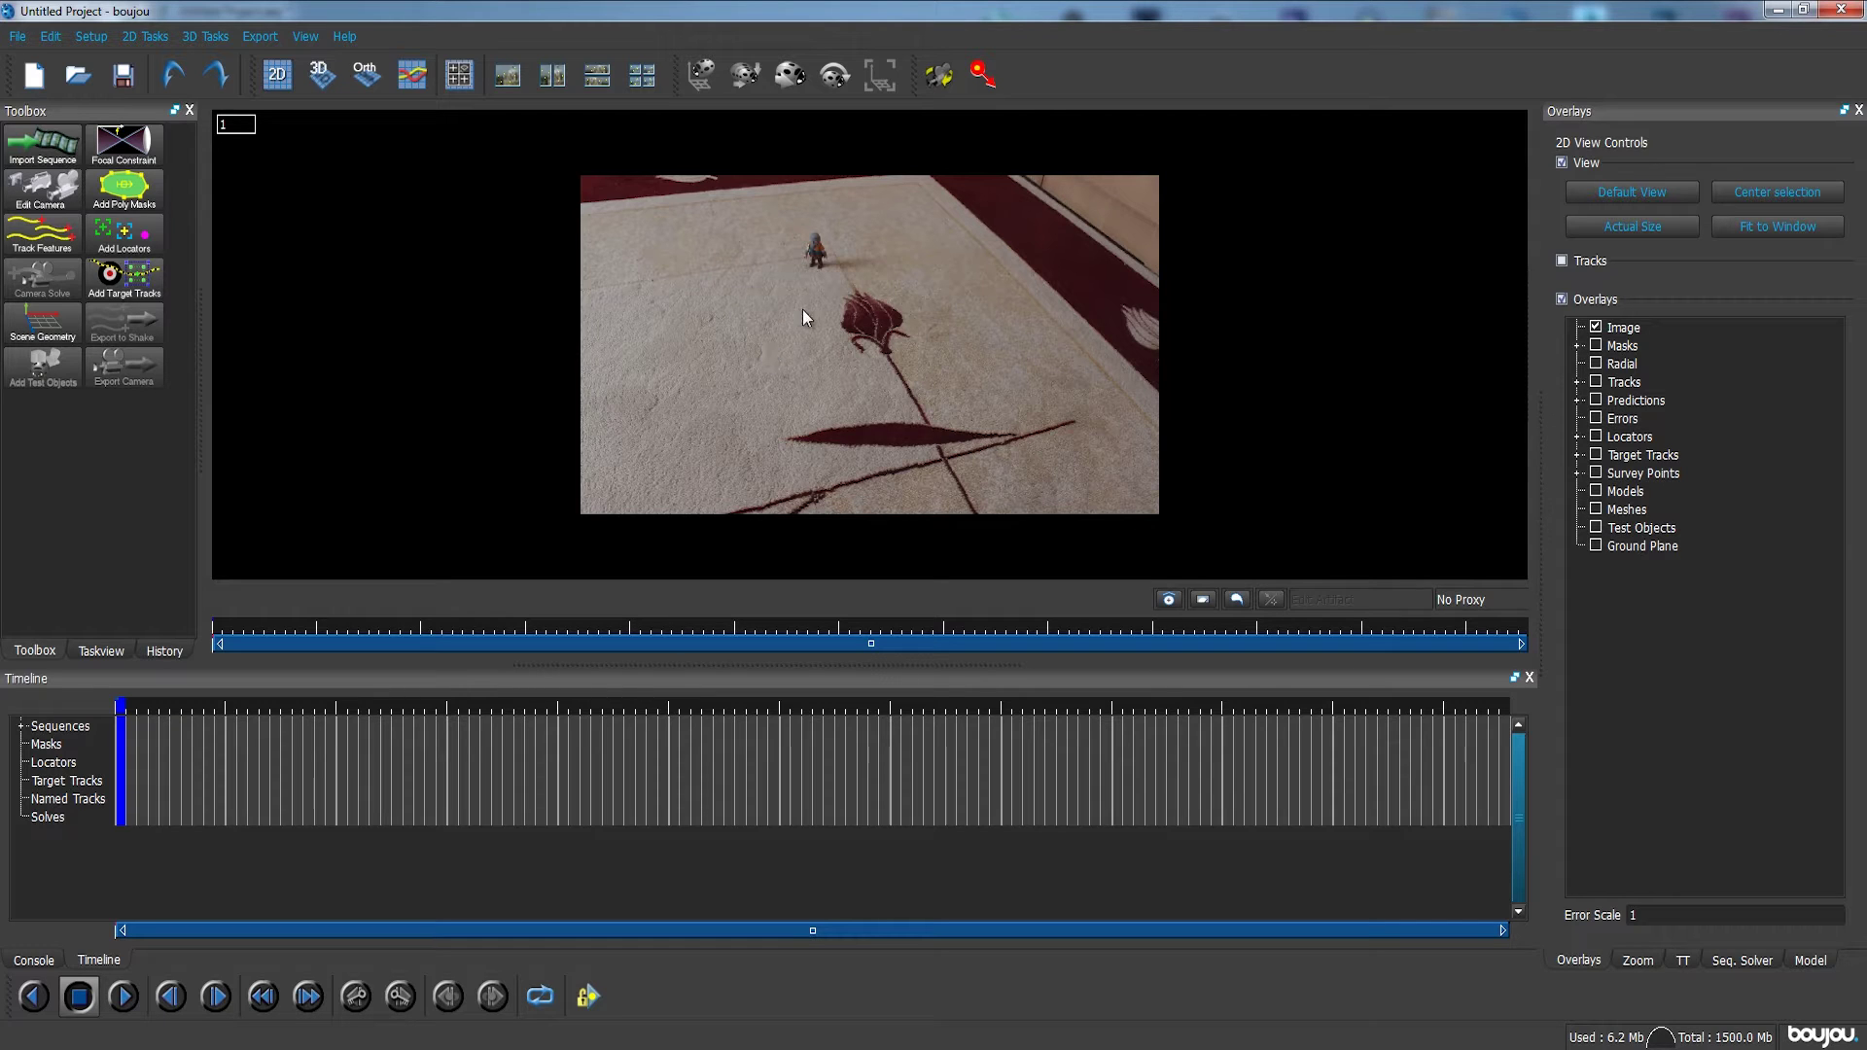
Draw a closed polygon mask around the small figure on the carpet
key("m")
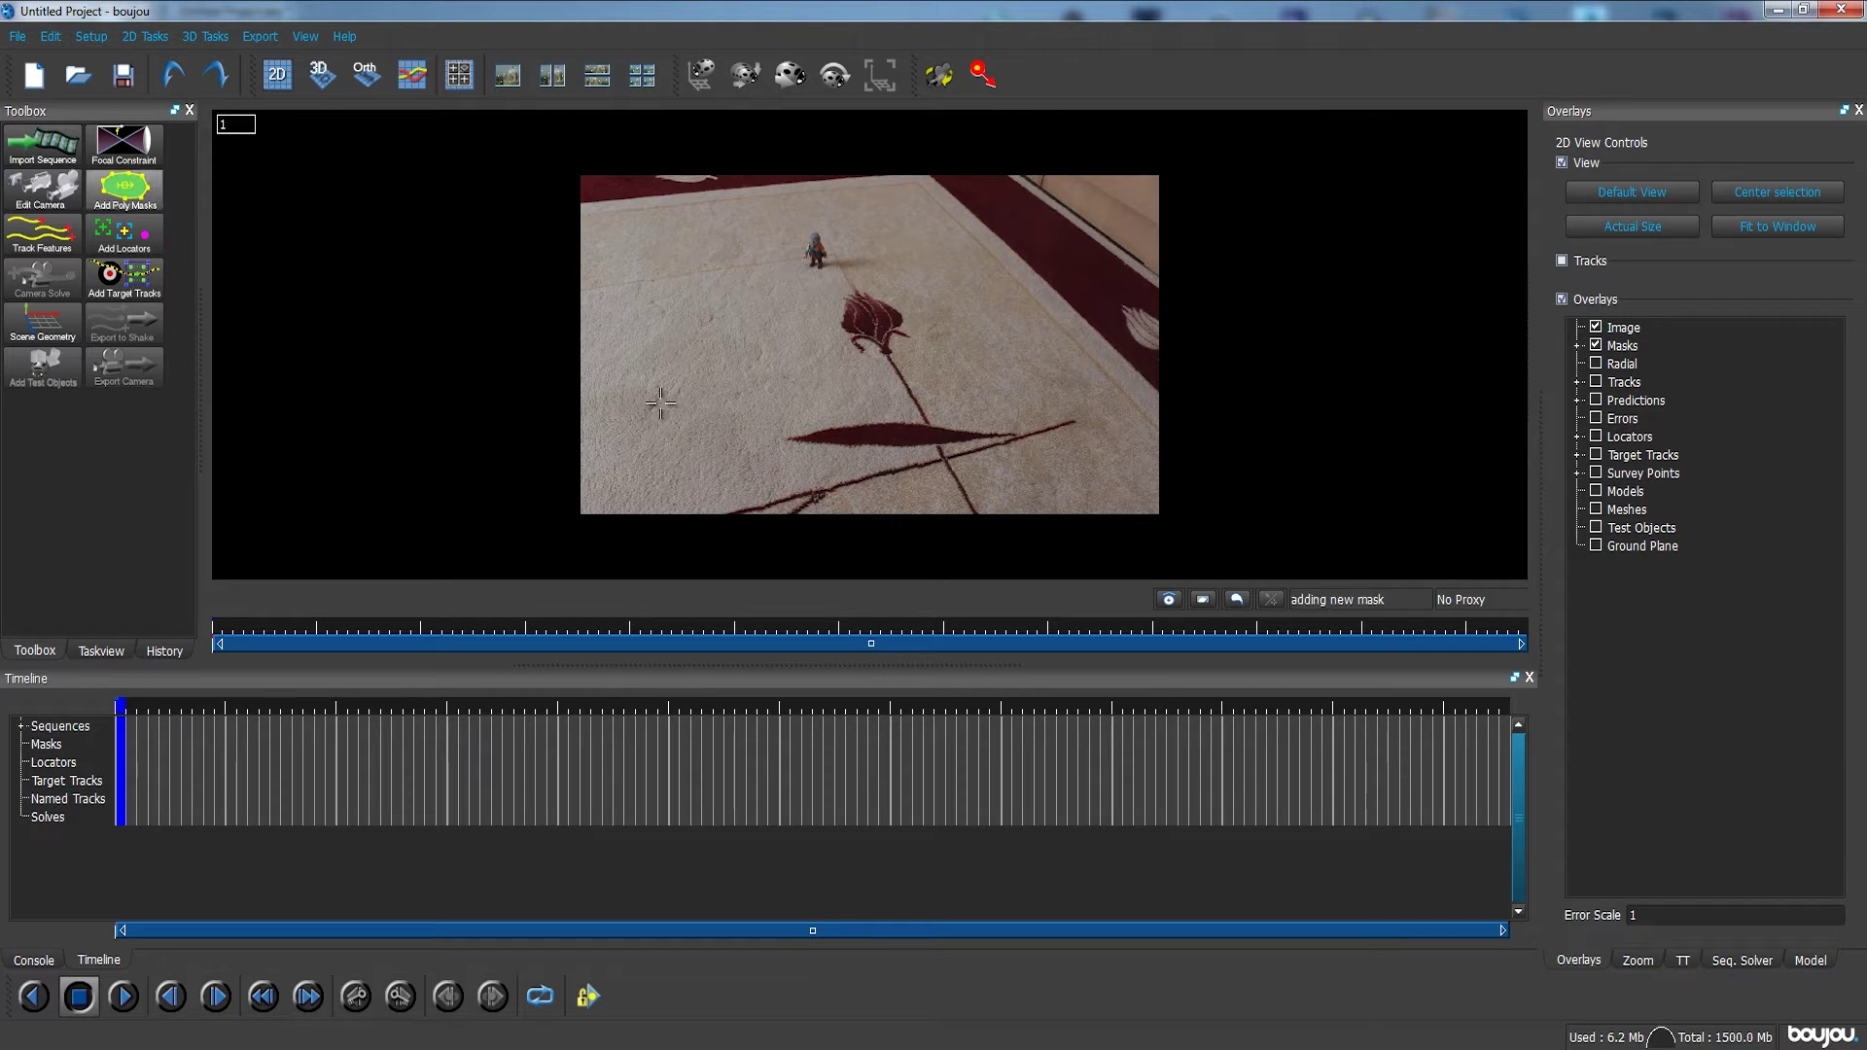
left_click(817, 224)
left_click(791, 237)
left_click(795, 276)
left_click(822, 288)
left_click(844, 258)
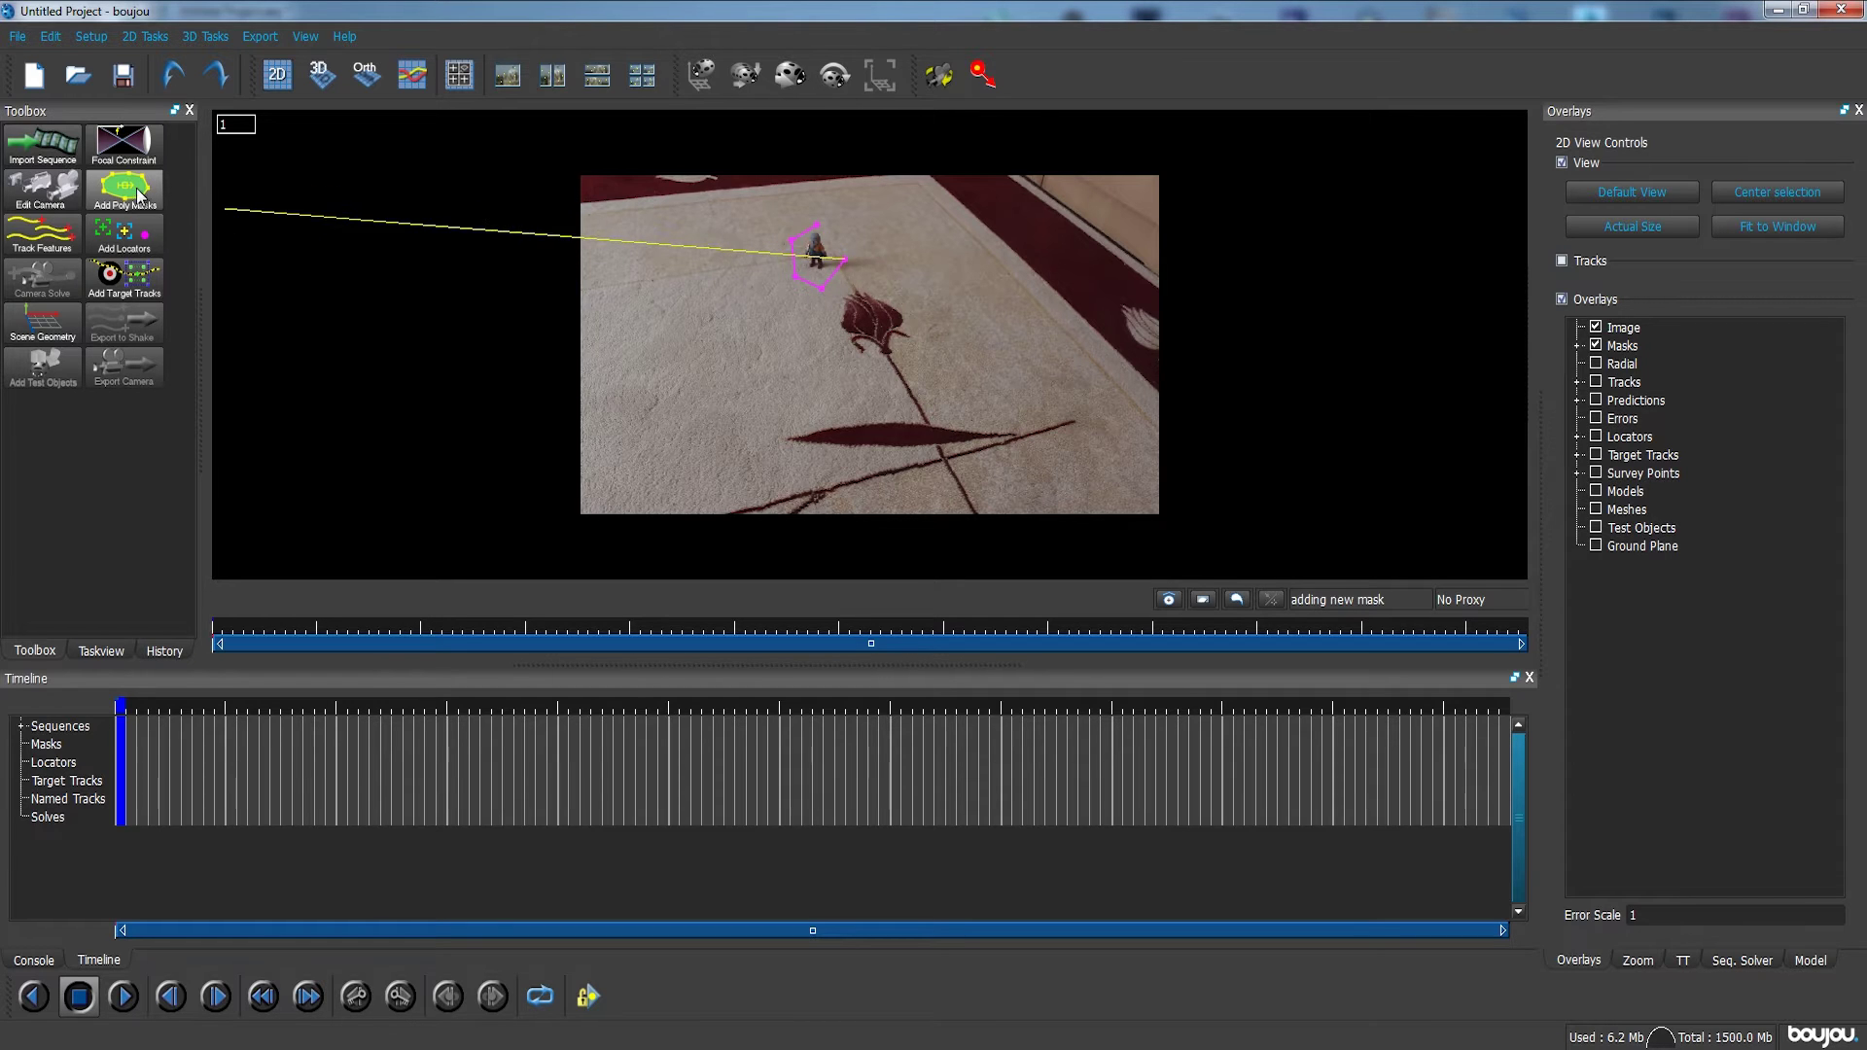
left_click(819, 229)
left_click(819, 231)
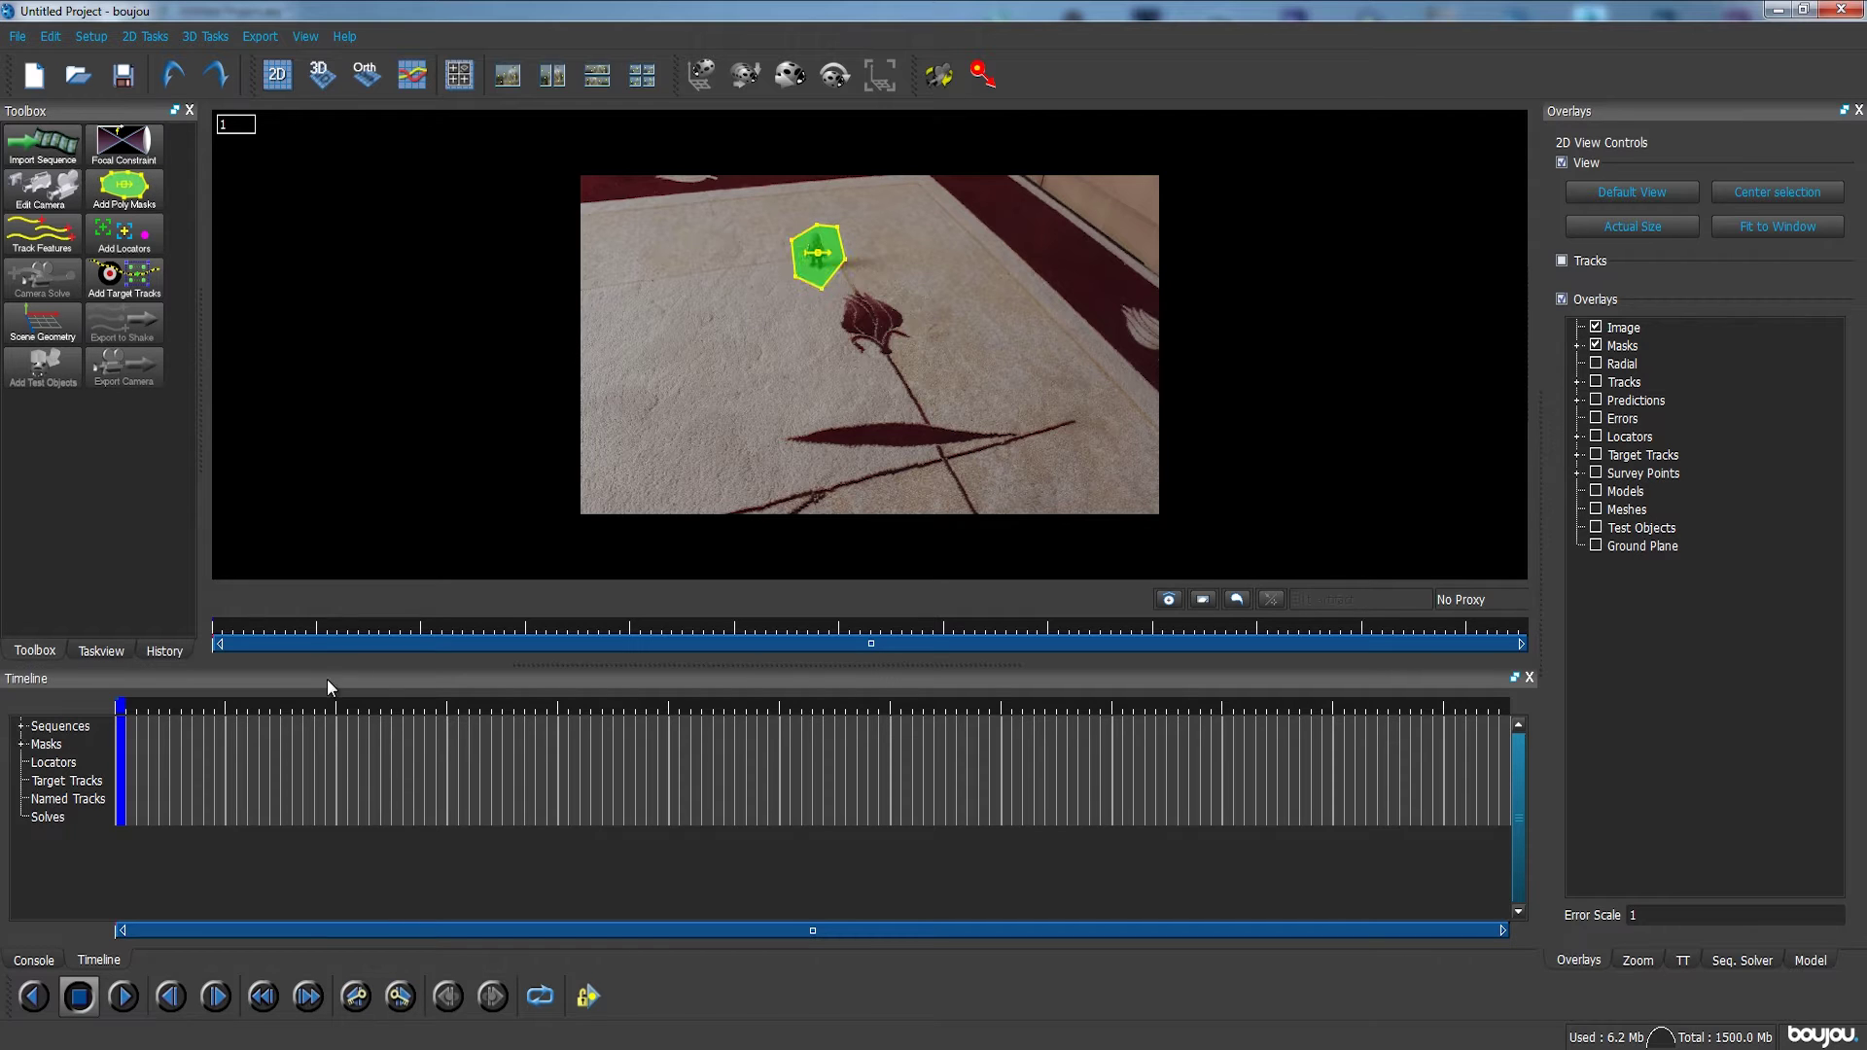
Reposition the mask over the figure at frames 25 and 35
left_click_drag(229, 622, 470, 640)
mouse_move(817, 264)
left_mouse_down()
mouse_move(735, 277)
mouse_move(803, 265)
mouse_move(817, 240)
mouse_move(809, 256)
left_mouse_up()
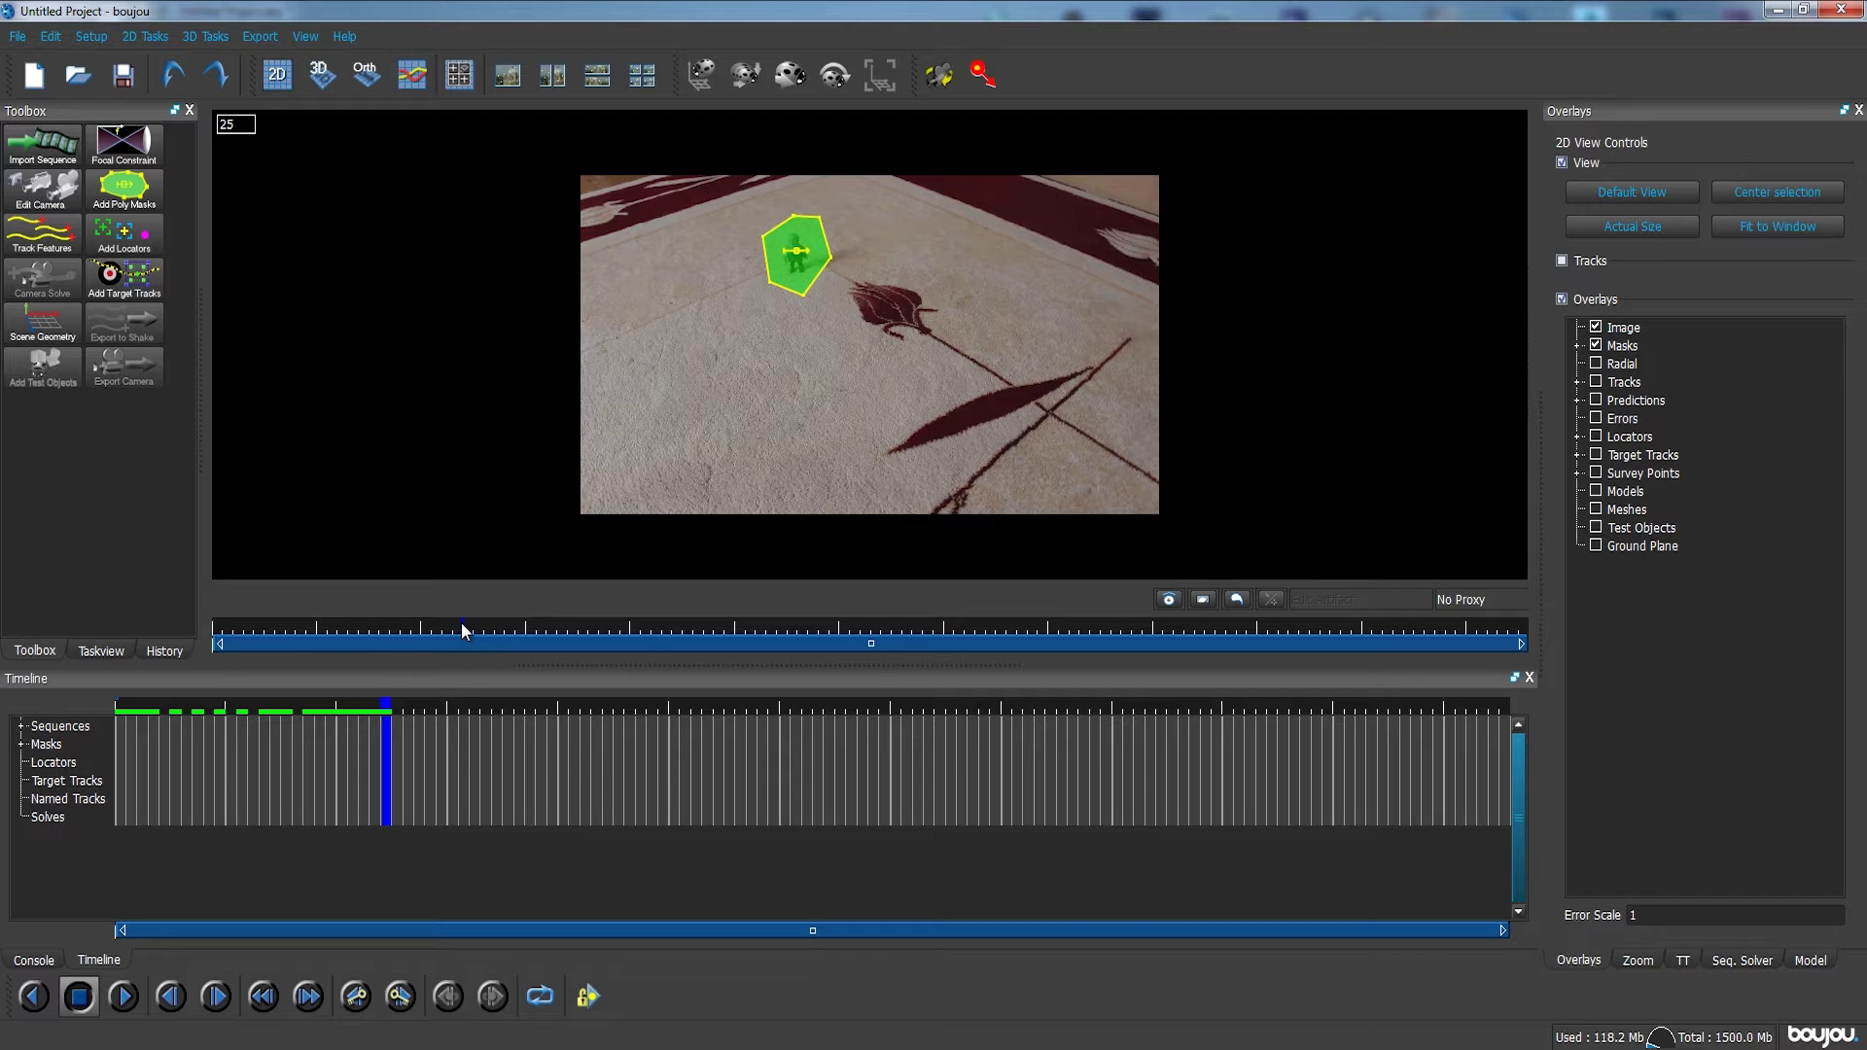
mouse_move(461, 627)
left_mouse_down()
mouse_move(212, 673)
mouse_move(567, 671)
left_mouse_up()
left_click_drag(796, 250, 764, 253)
Return to frame 1, show the Taskview, and select Mask 1 under Masks
left_click_drag(560, 628, 216, 634)
left_click(107, 655)
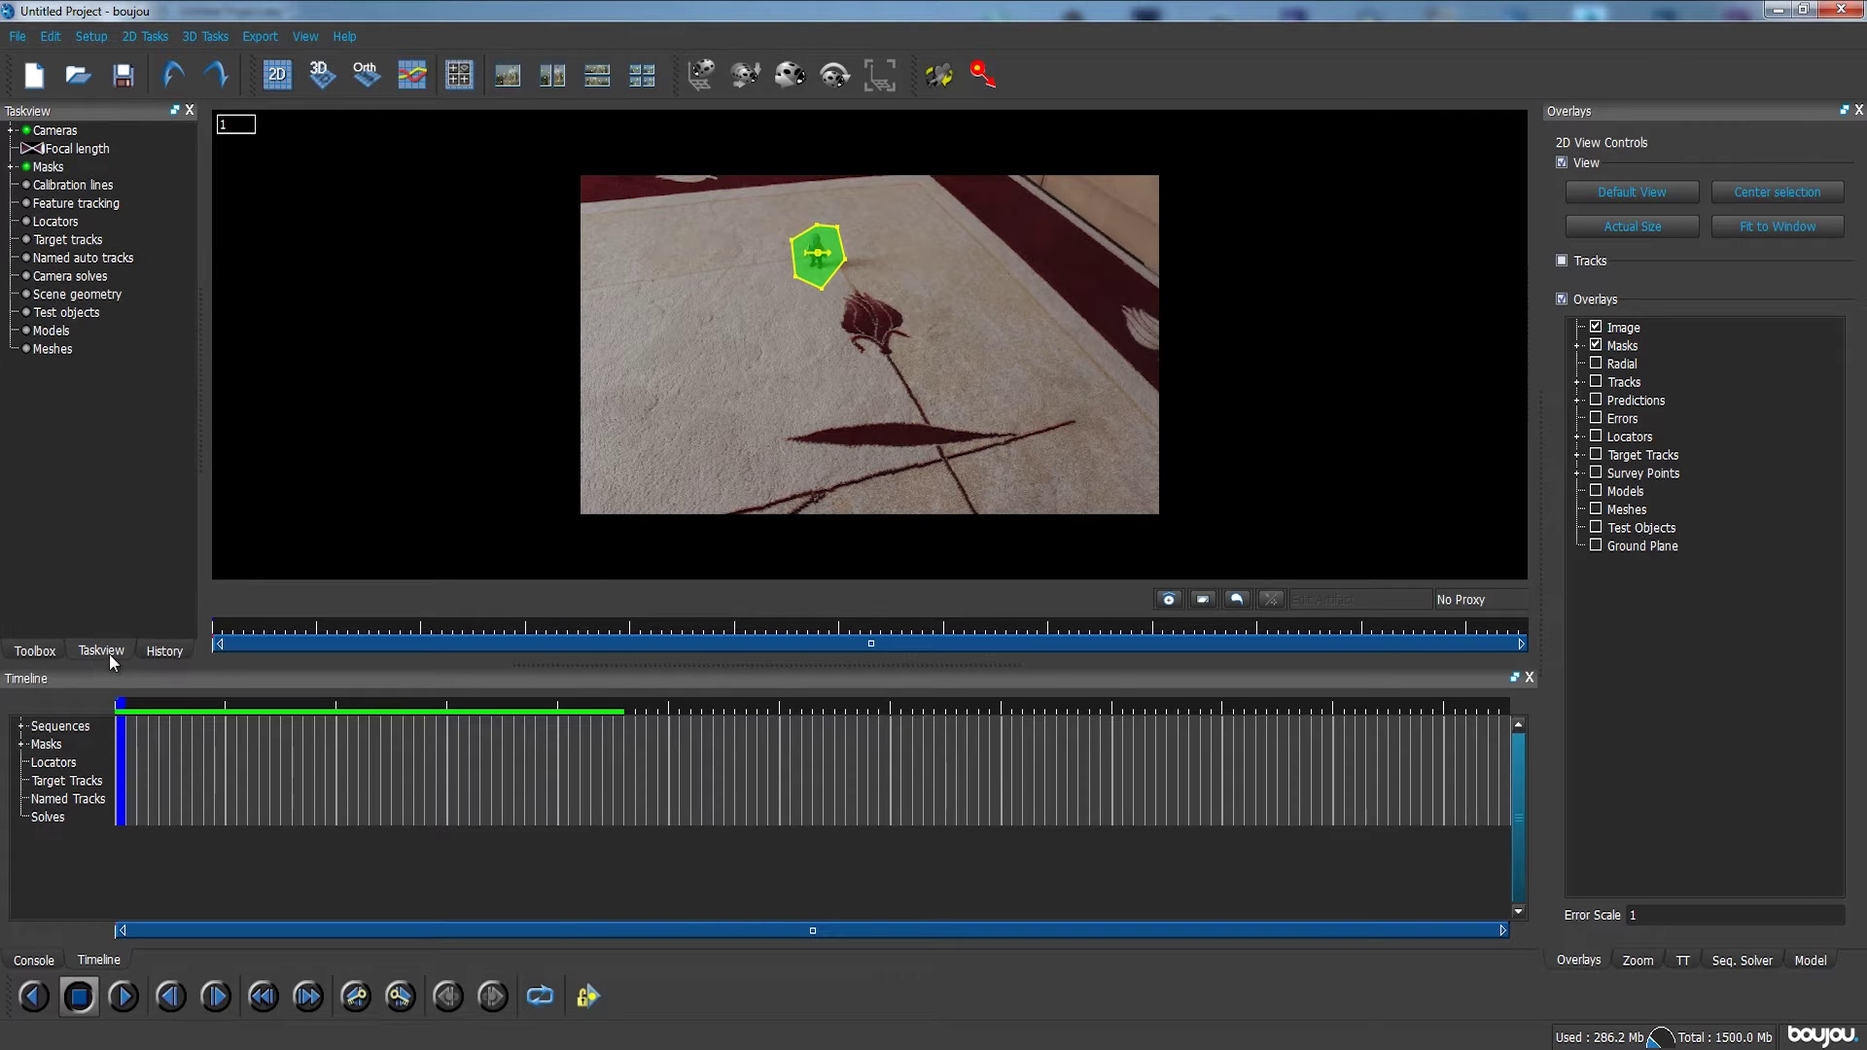
left_click(42, 168)
left_click(10, 166)
left_click(73, 185)
Review Mask 1's keyframes at frames 25 and 35 in its settings, then close them
double_click(91, 184)
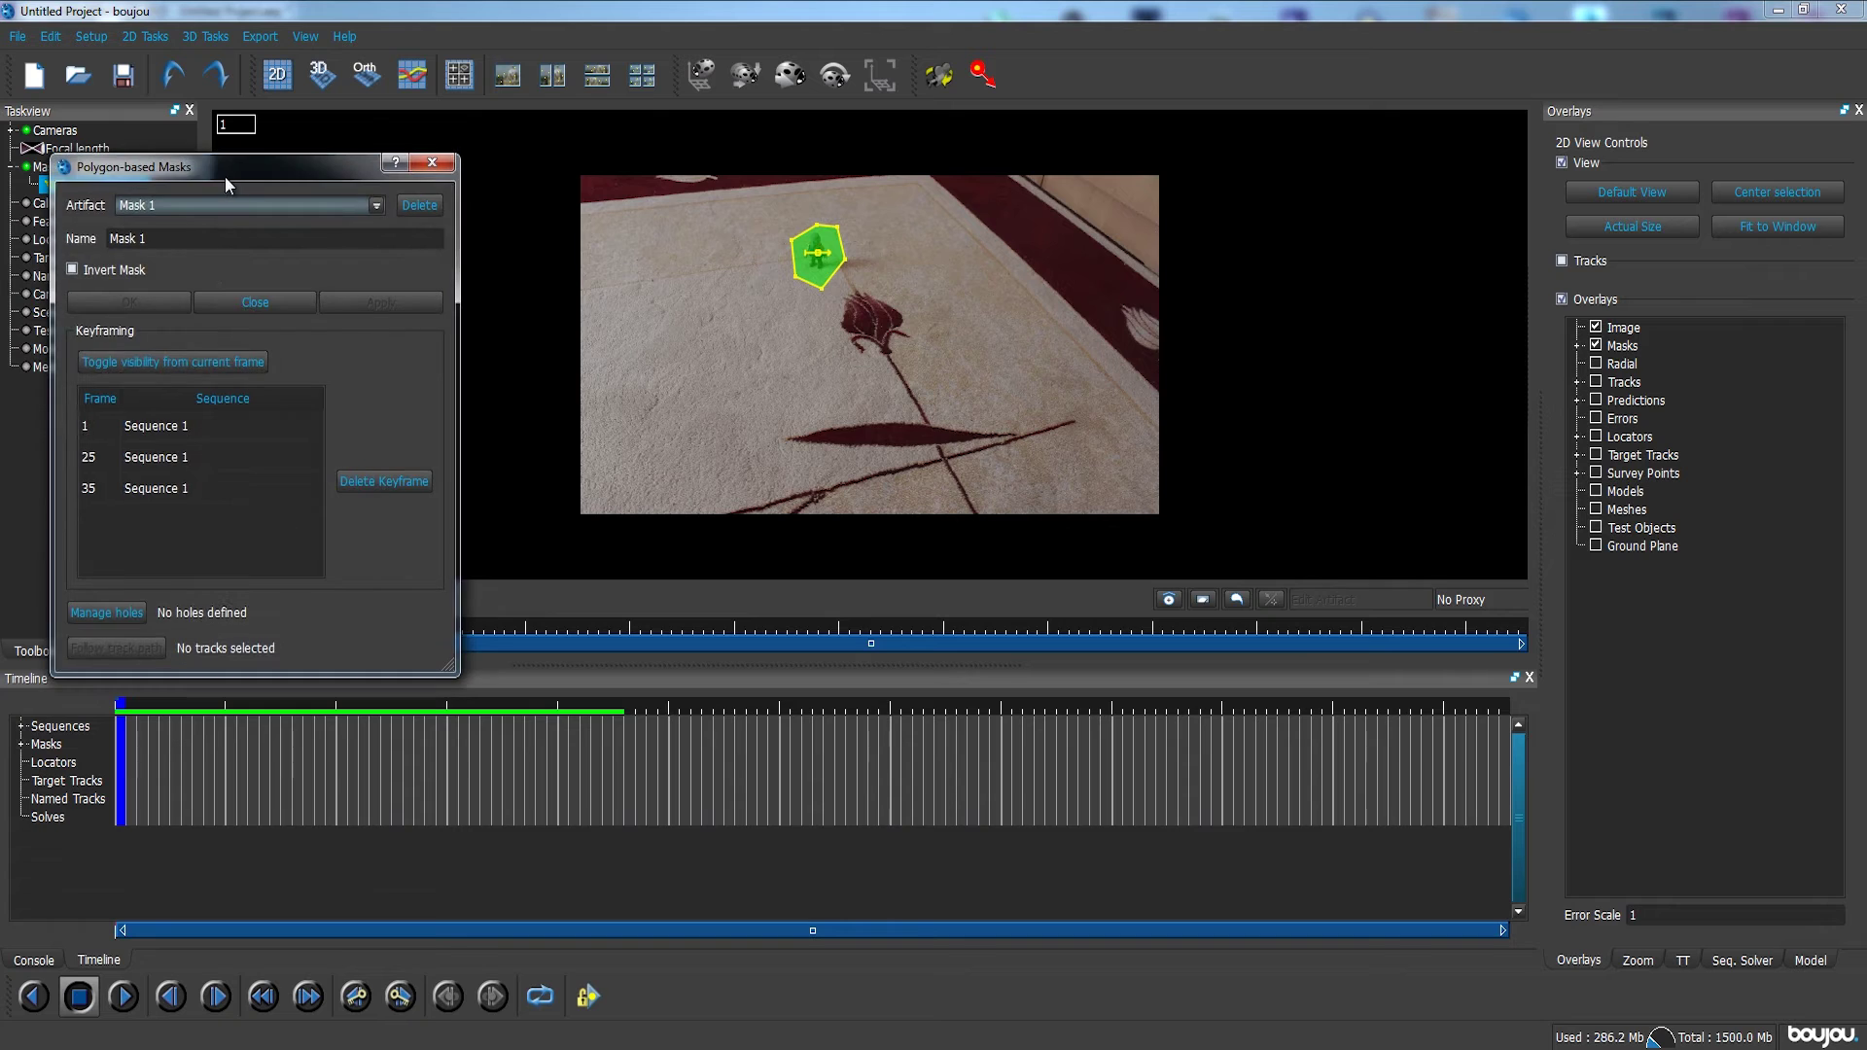
left_click_drag(224, 177, 1284, 117)
left_click(891, 550)
left_click(891, 575)
left_click(902, 562)
left_click(906, 580)
left_click(1557, 118)
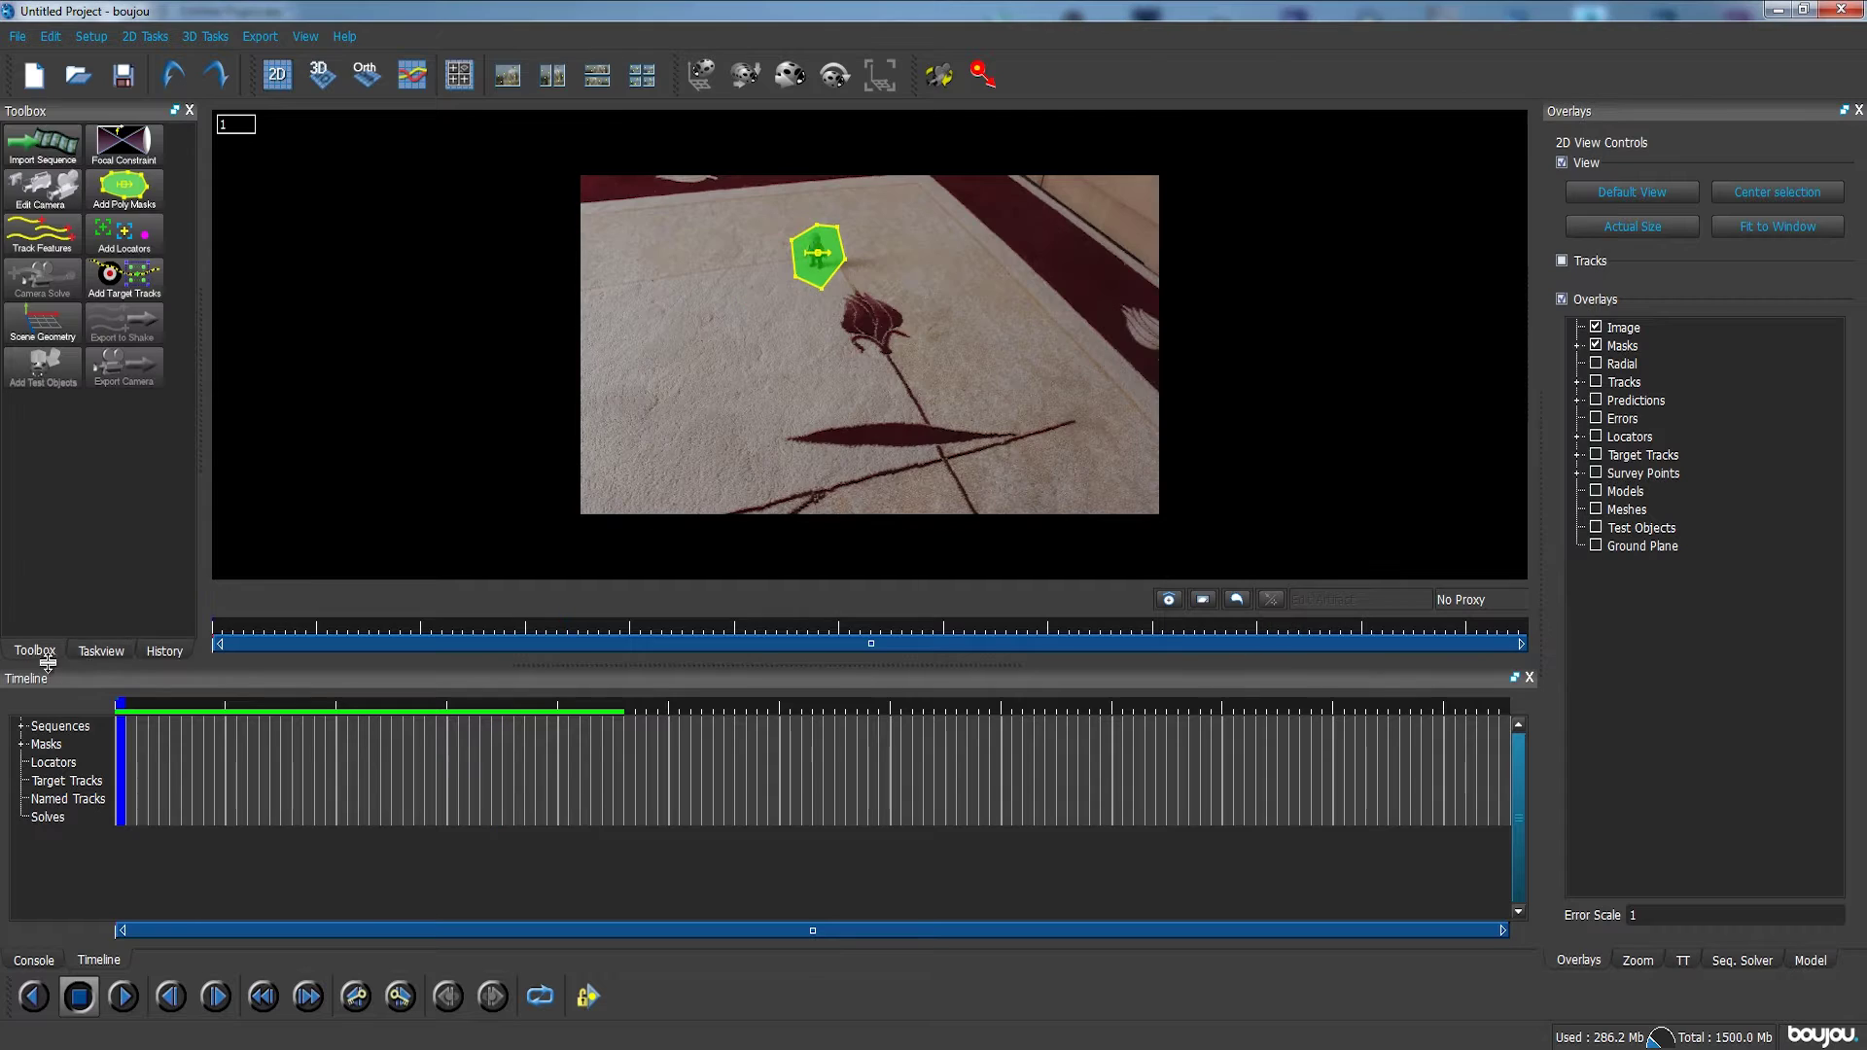
Switch briefly to the Toolbox and back to the Taskview tree
left_click(105, 650)
left_click(39, 650)
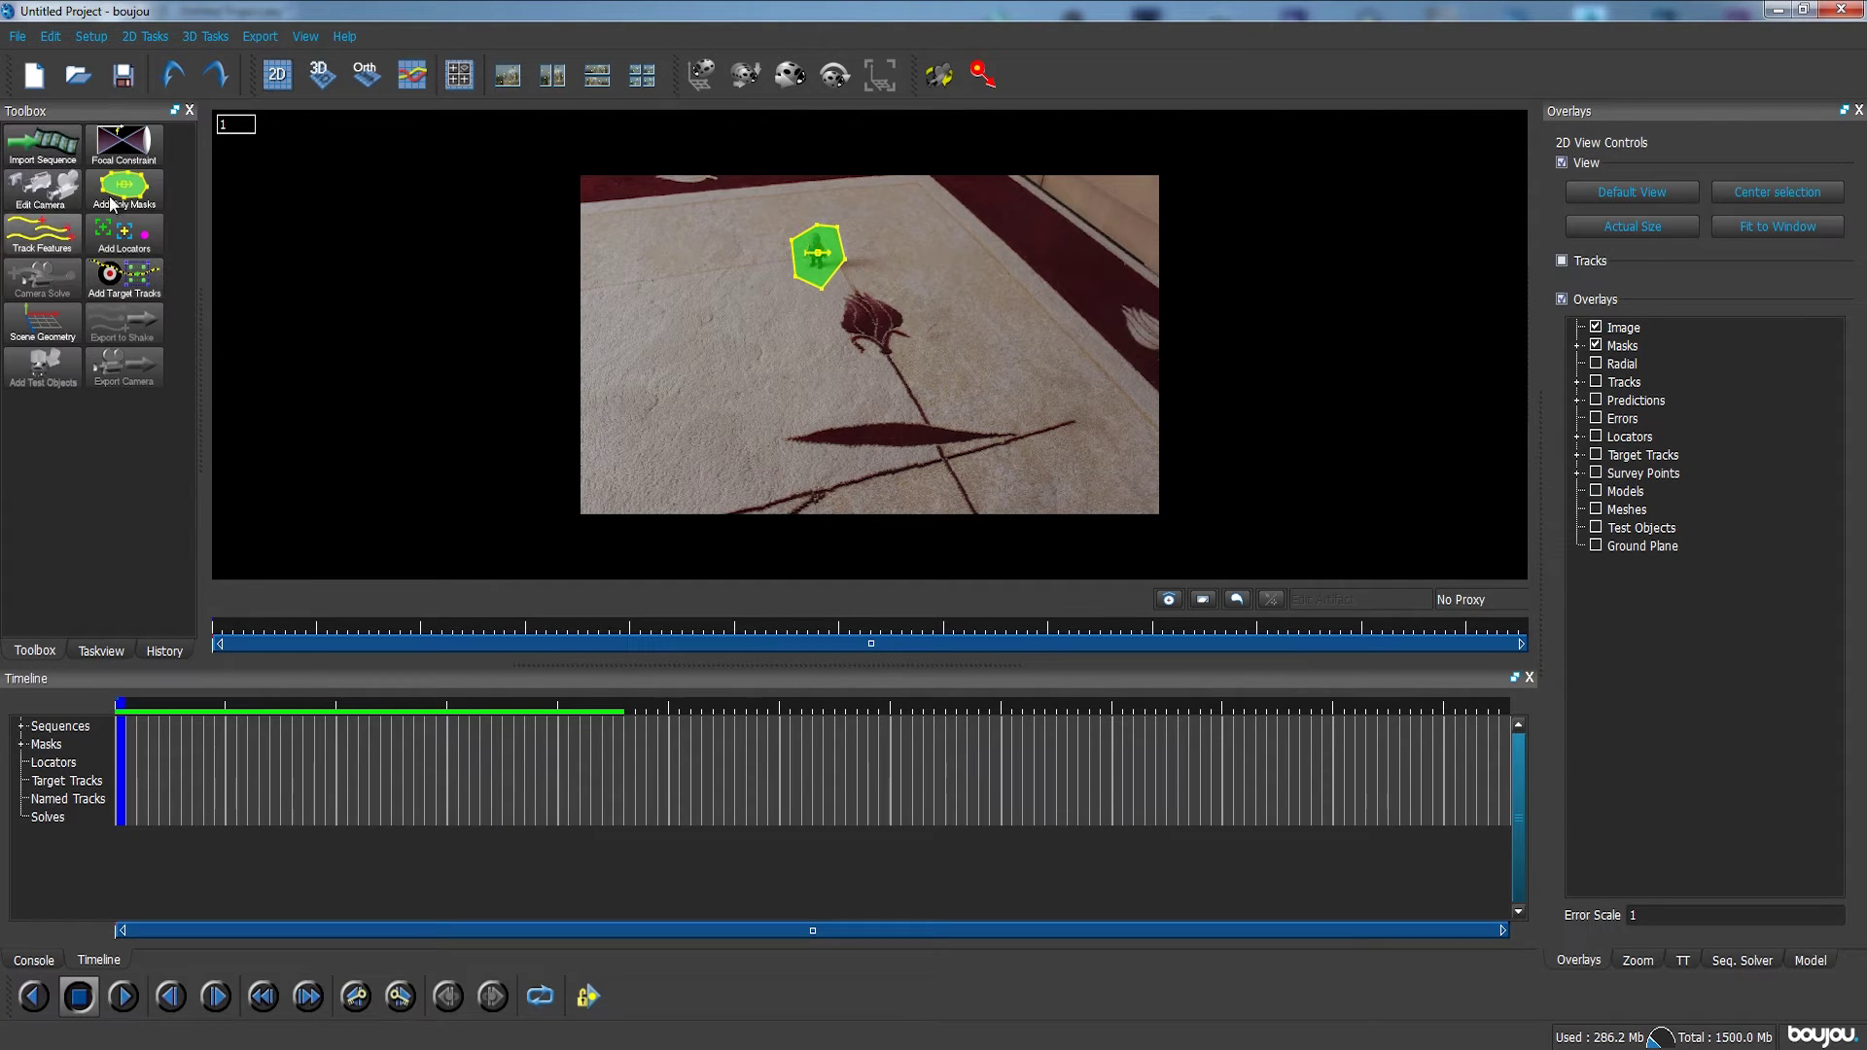
left_click(103, 652)
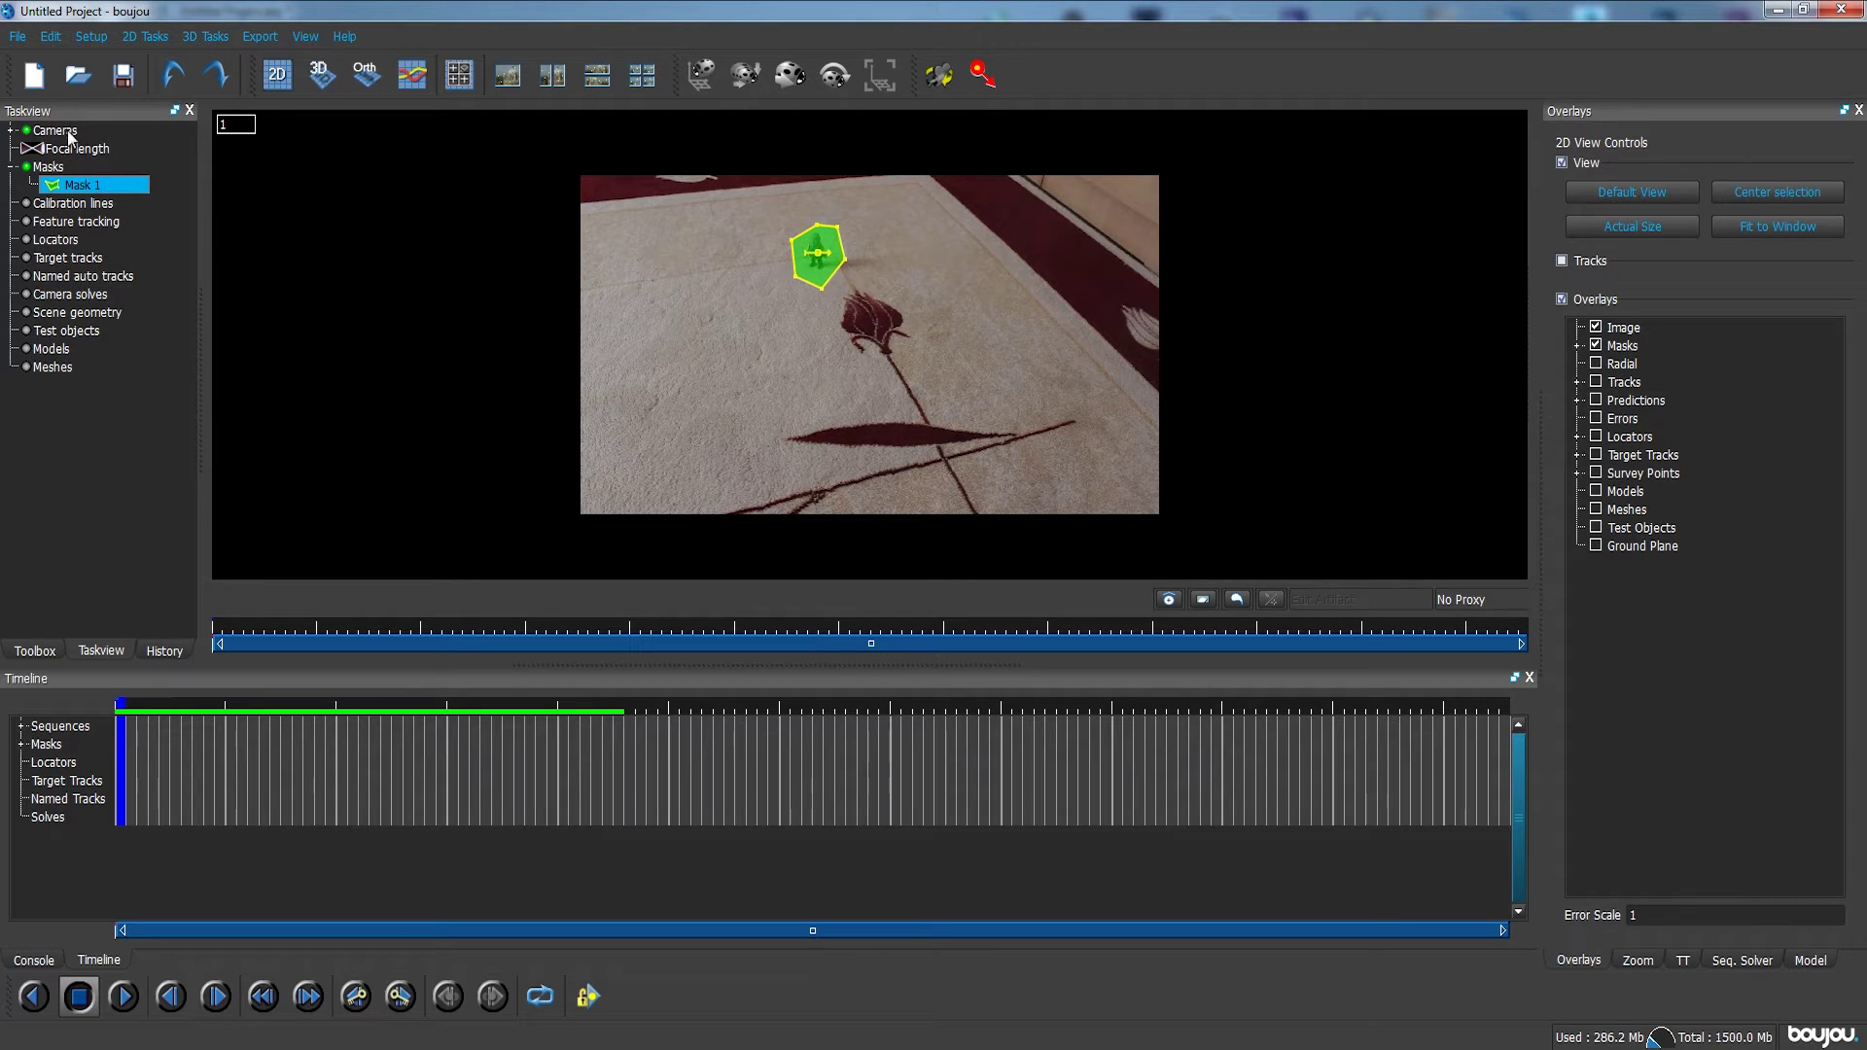
Check Sequence 1's focal length range options, leave it constant, and return to the Toolbox
double_click(103, 148)
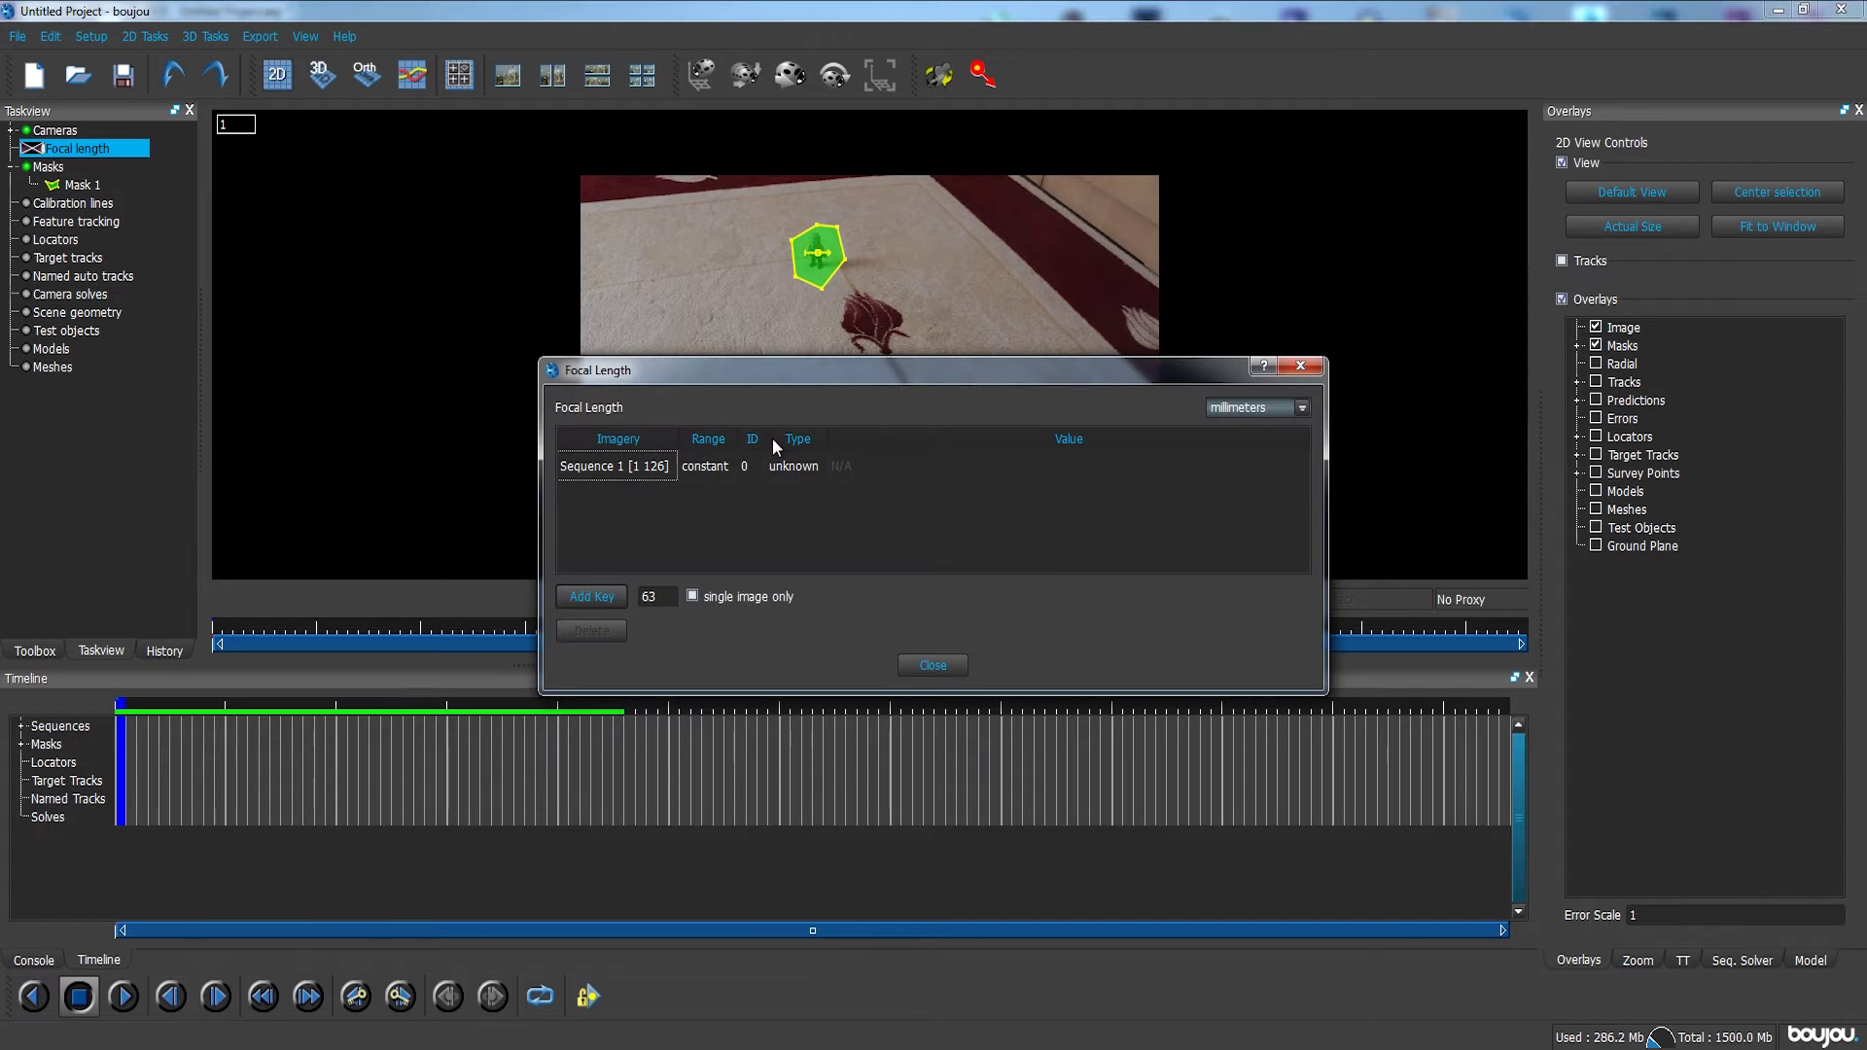
left_click(719, 473)
left_click_drag(1070, 360, 1043, 537)
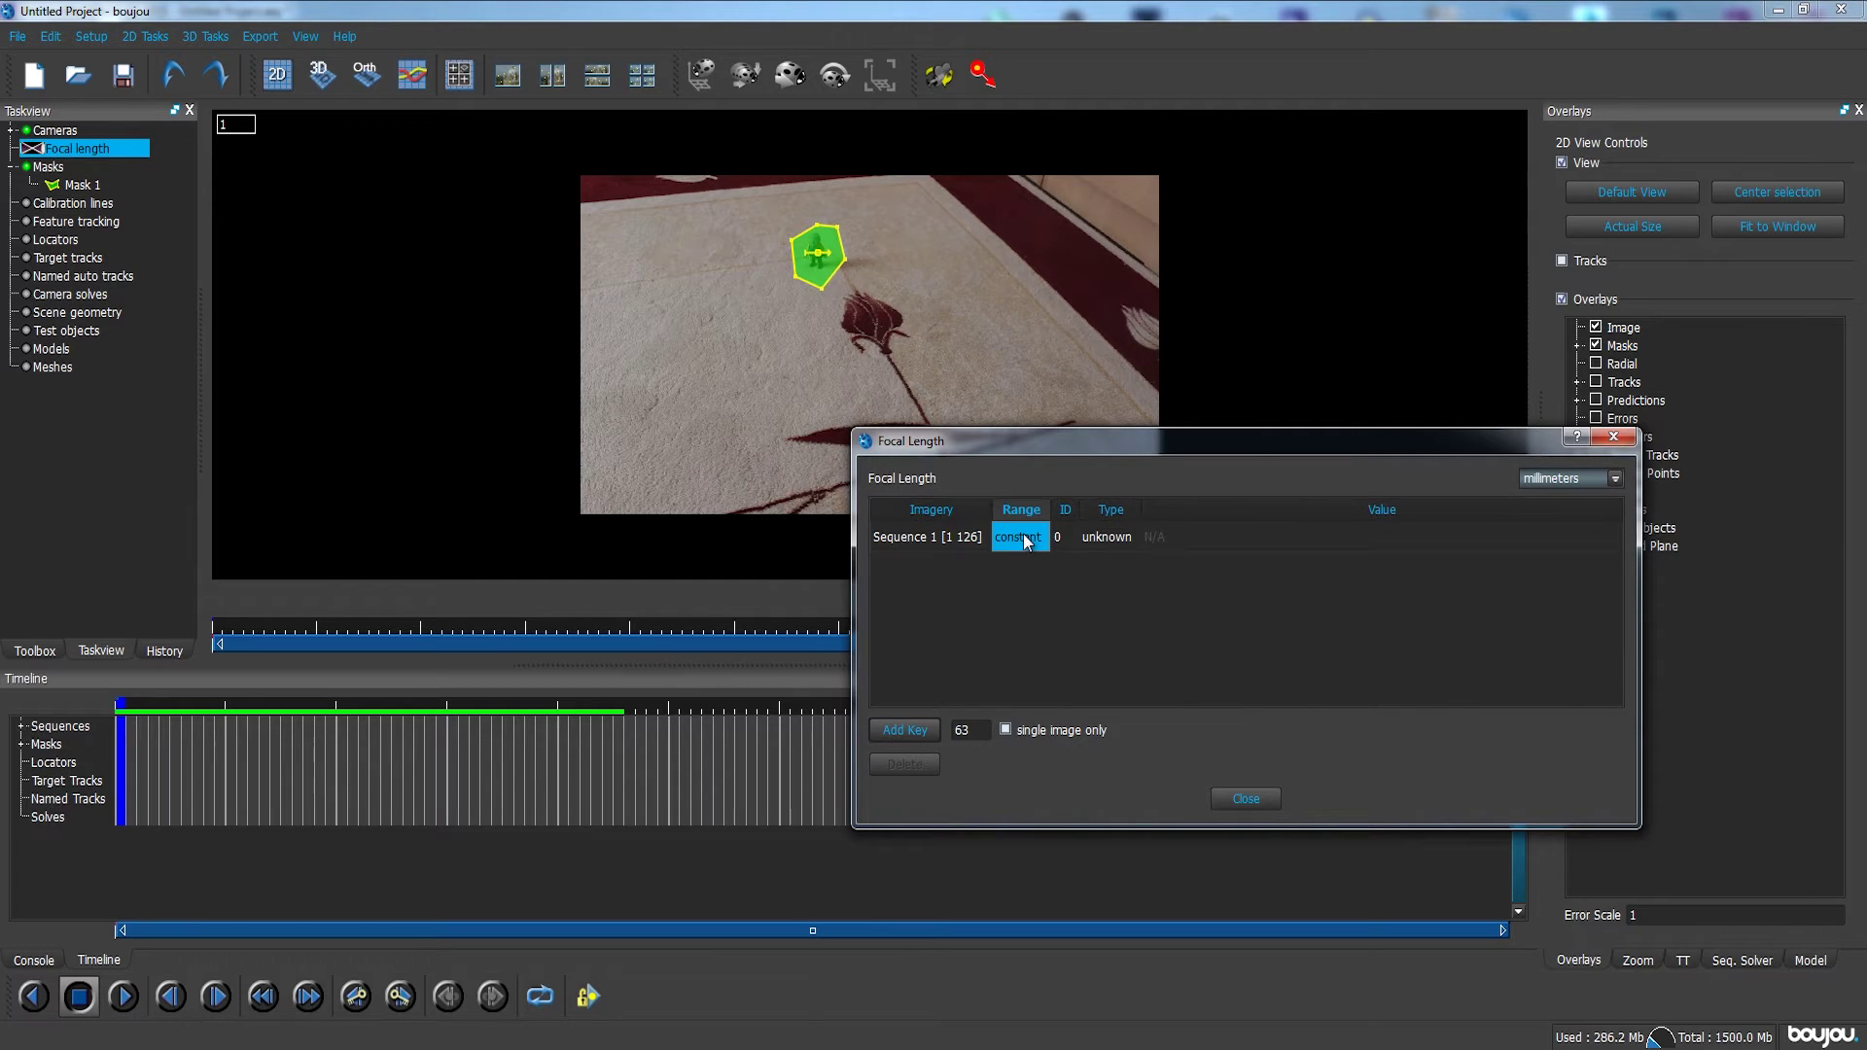
left_click(1025, 538)
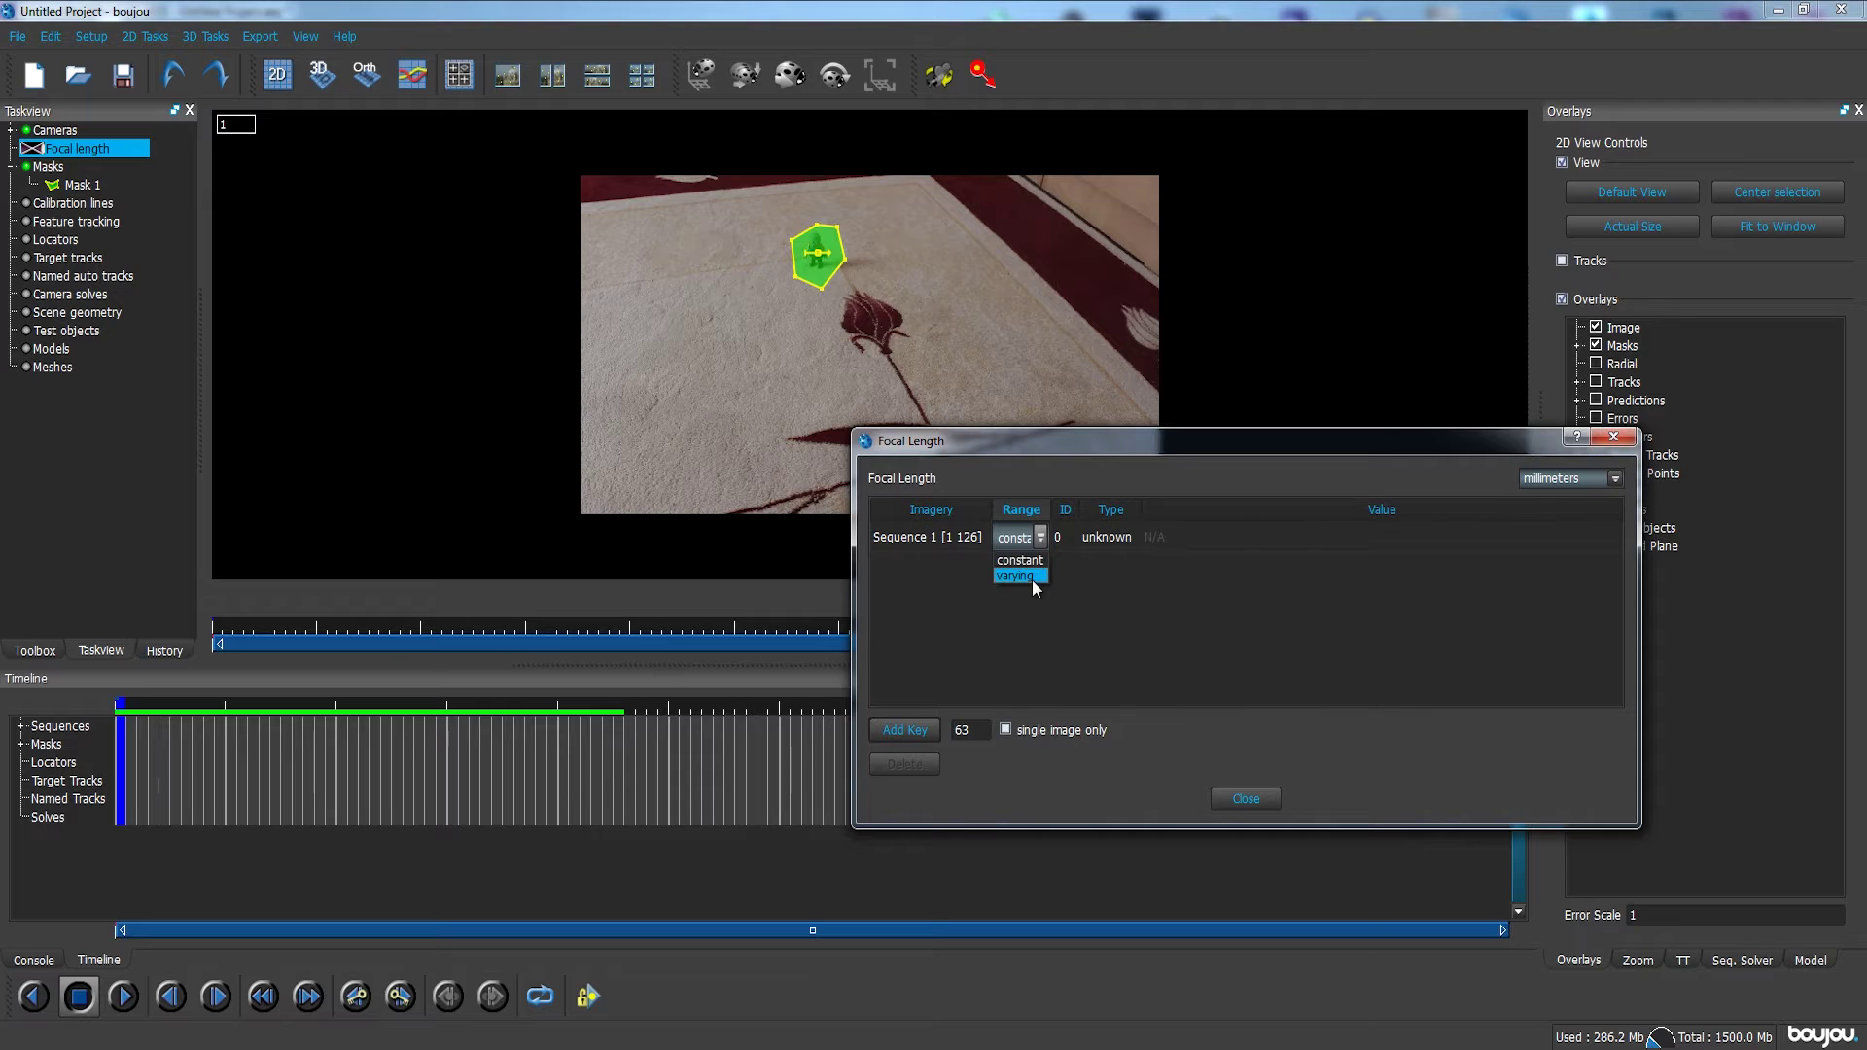
left_click(1041, 543)
left_click(1246, 799)
left_click(35, 651)
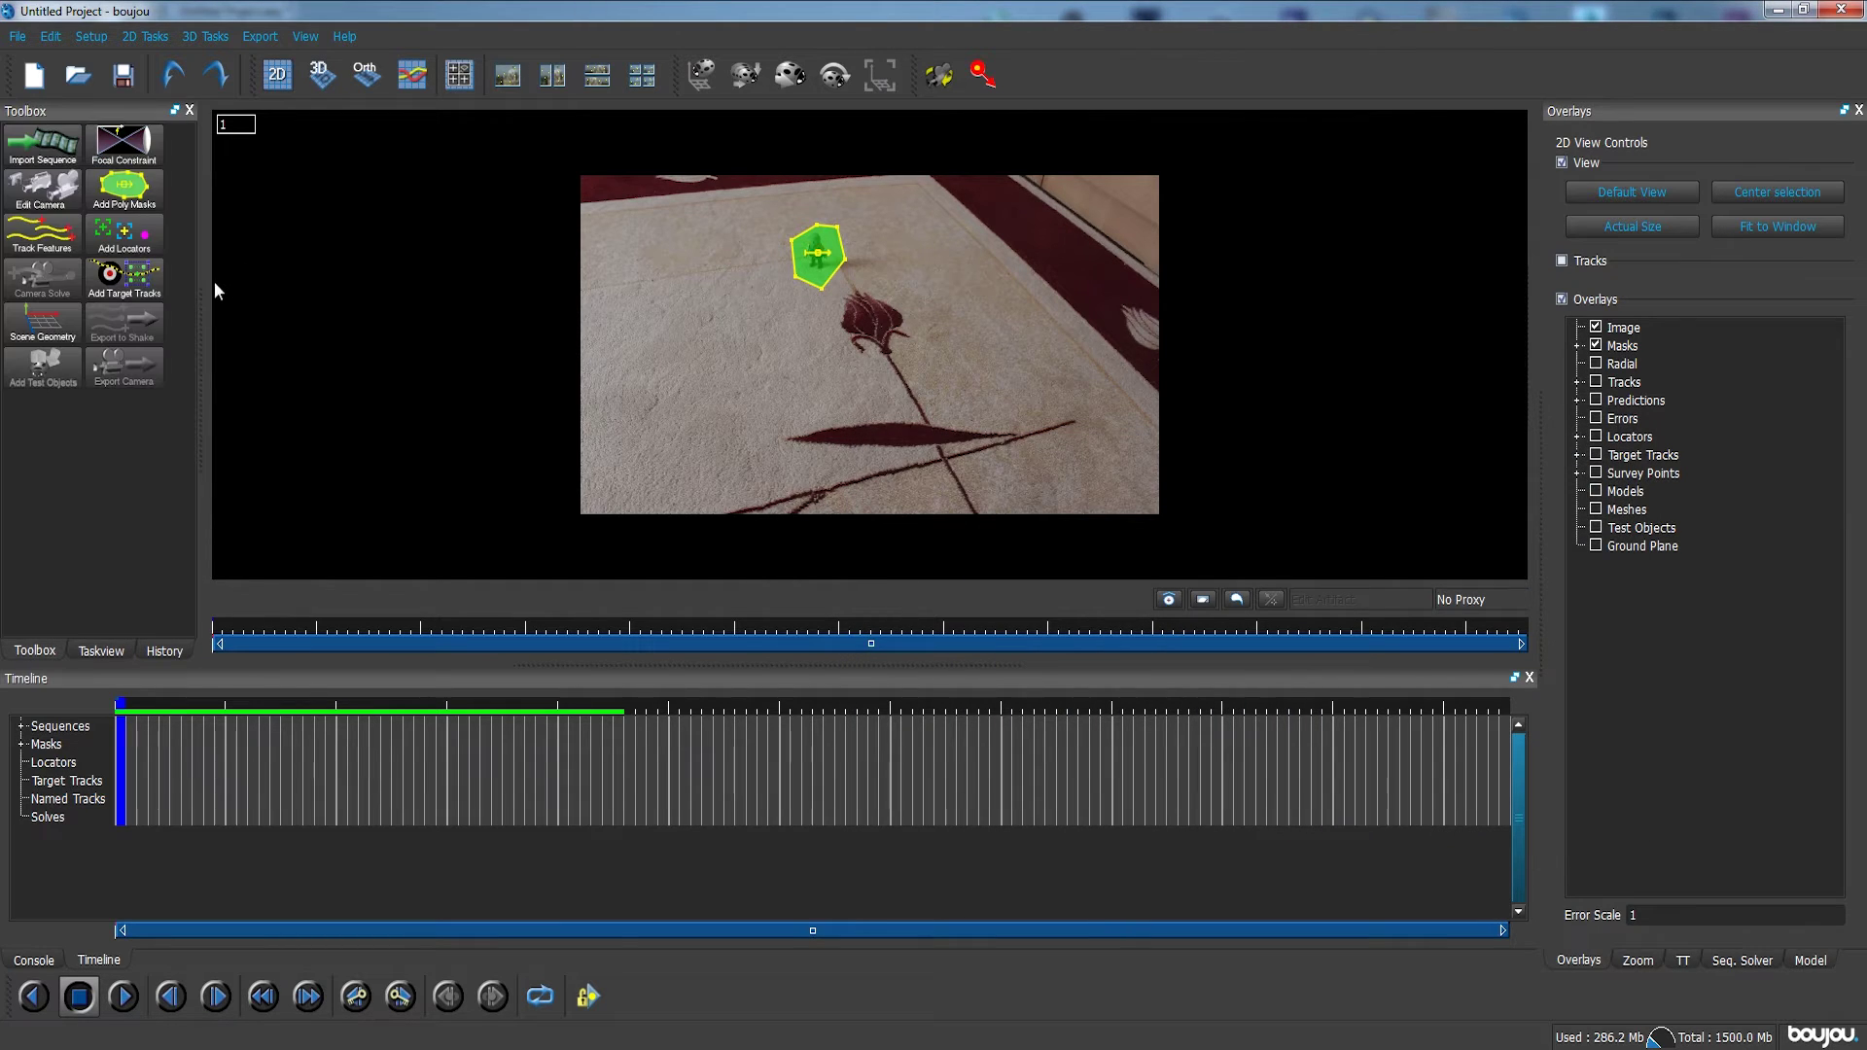
Open Track Features' advanced properties and raise the detection sensitivity near maximum
left_click(45, 237)
left_click_drag(799, 569, 673, 544)
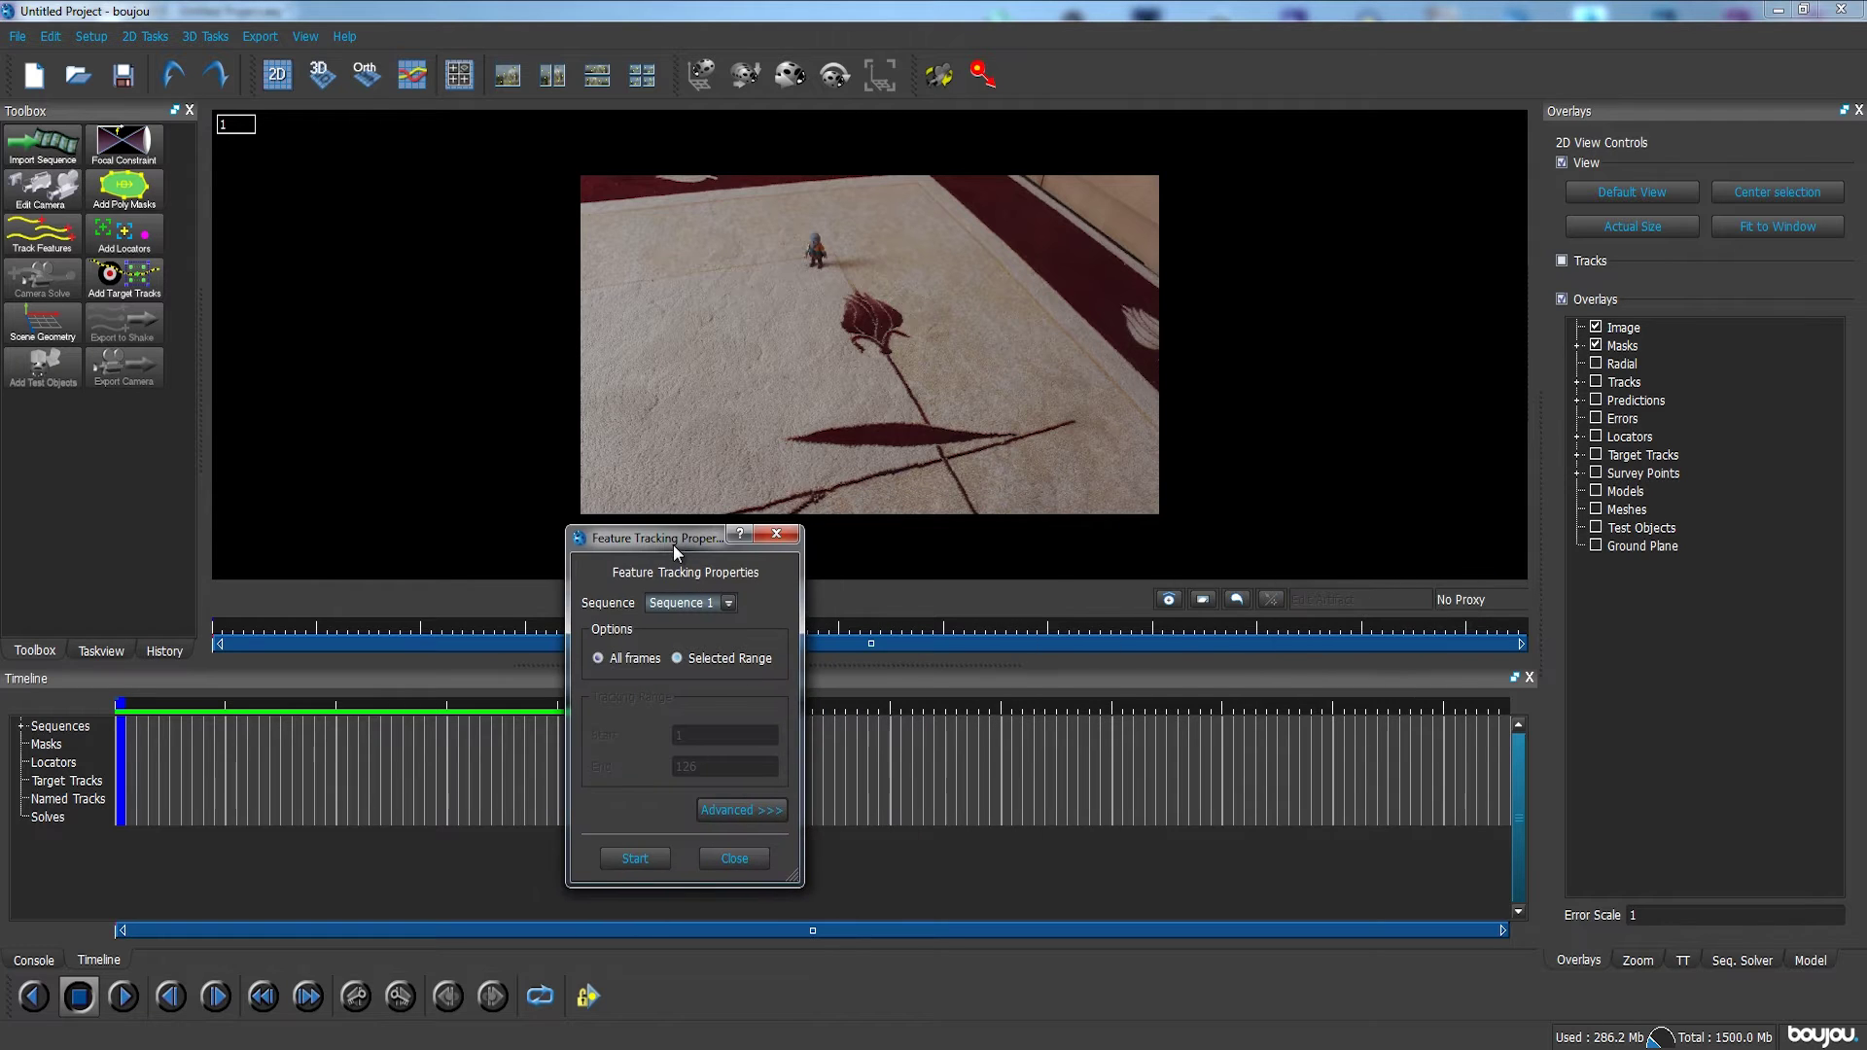
left_click(731, 813)
mouse_move(951, 537)
left_mouse_down()
mouse_move(633, 574)
mouse_move(930, 567)
left_mouse_up()
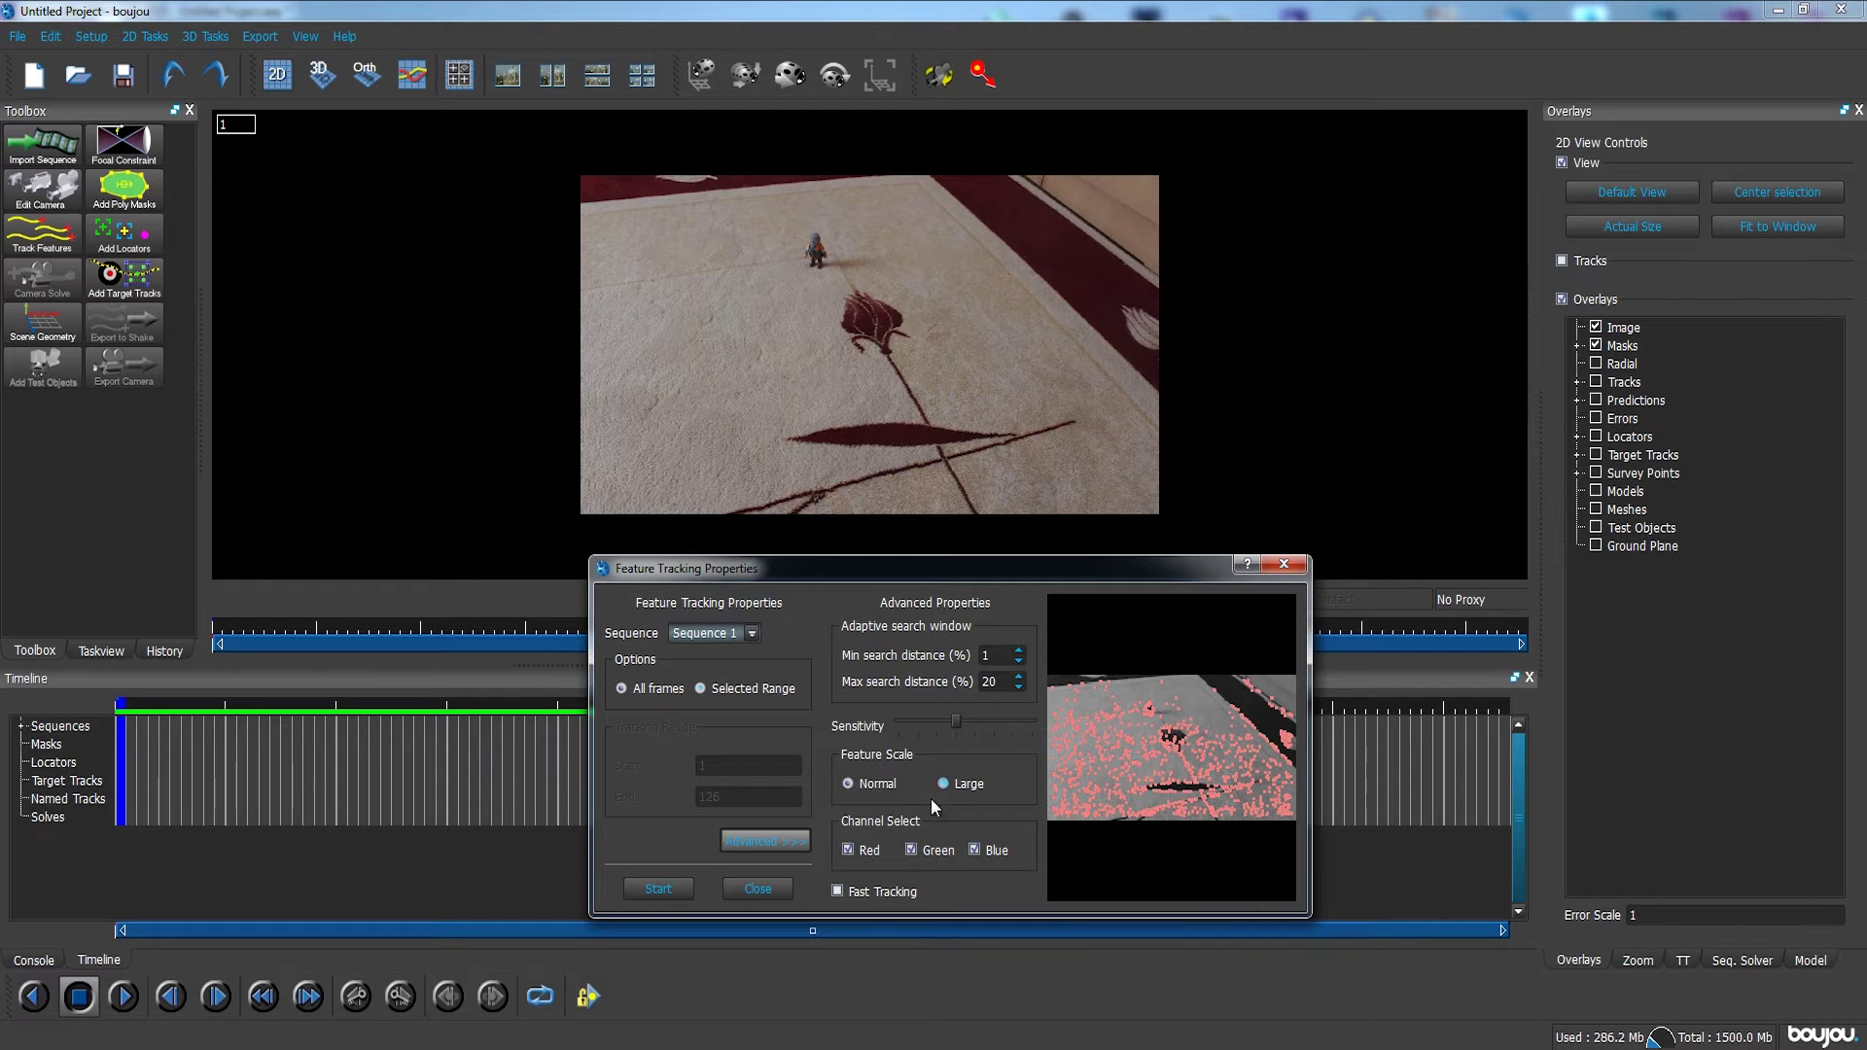
mouse_move(956, 721)
left_mouse_down()
mouse_move(1033, 721)
mouse_move(974, 722)
left_mouse_up()
left_click(950, 722)
left_click_drag(984, 721, 1005, 729)
left_click(995, 727)
Keep Feature Scale at Normal and start tracking across the sequence
left_click_drag(803, 568, 714, 536)
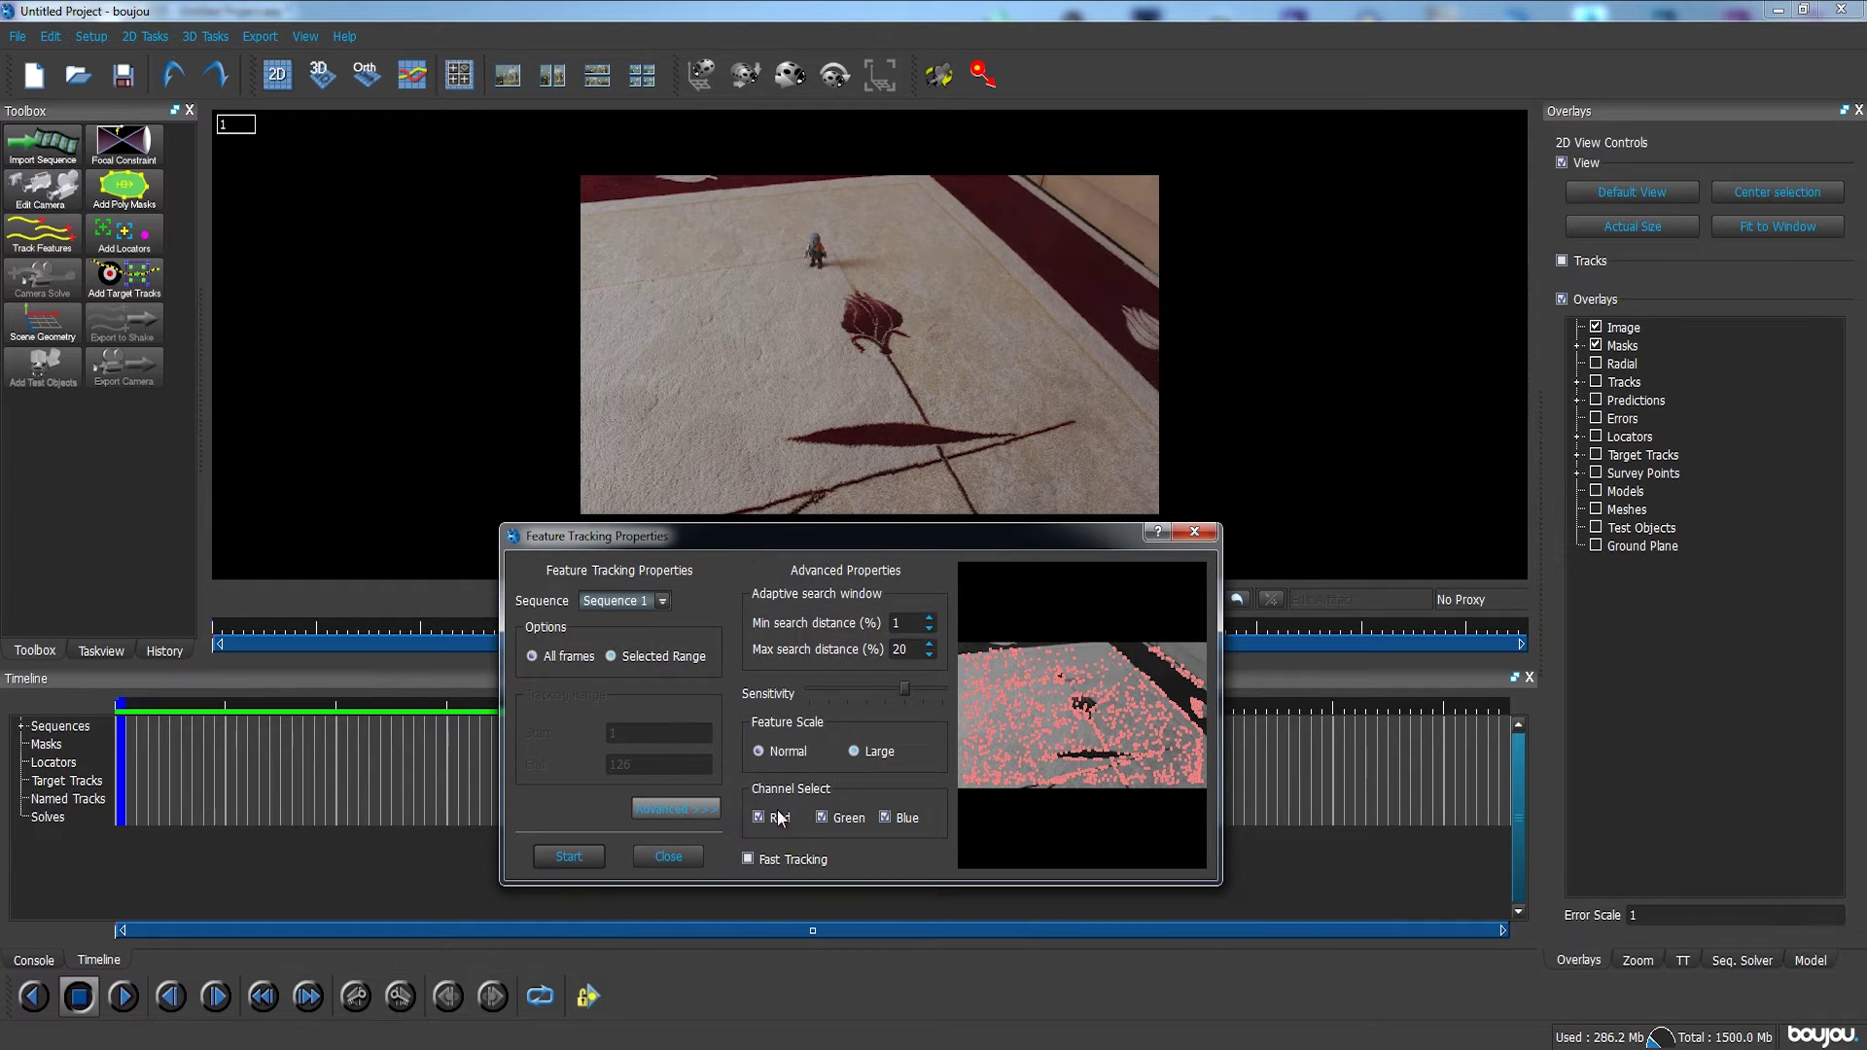
left_click(862, 750)
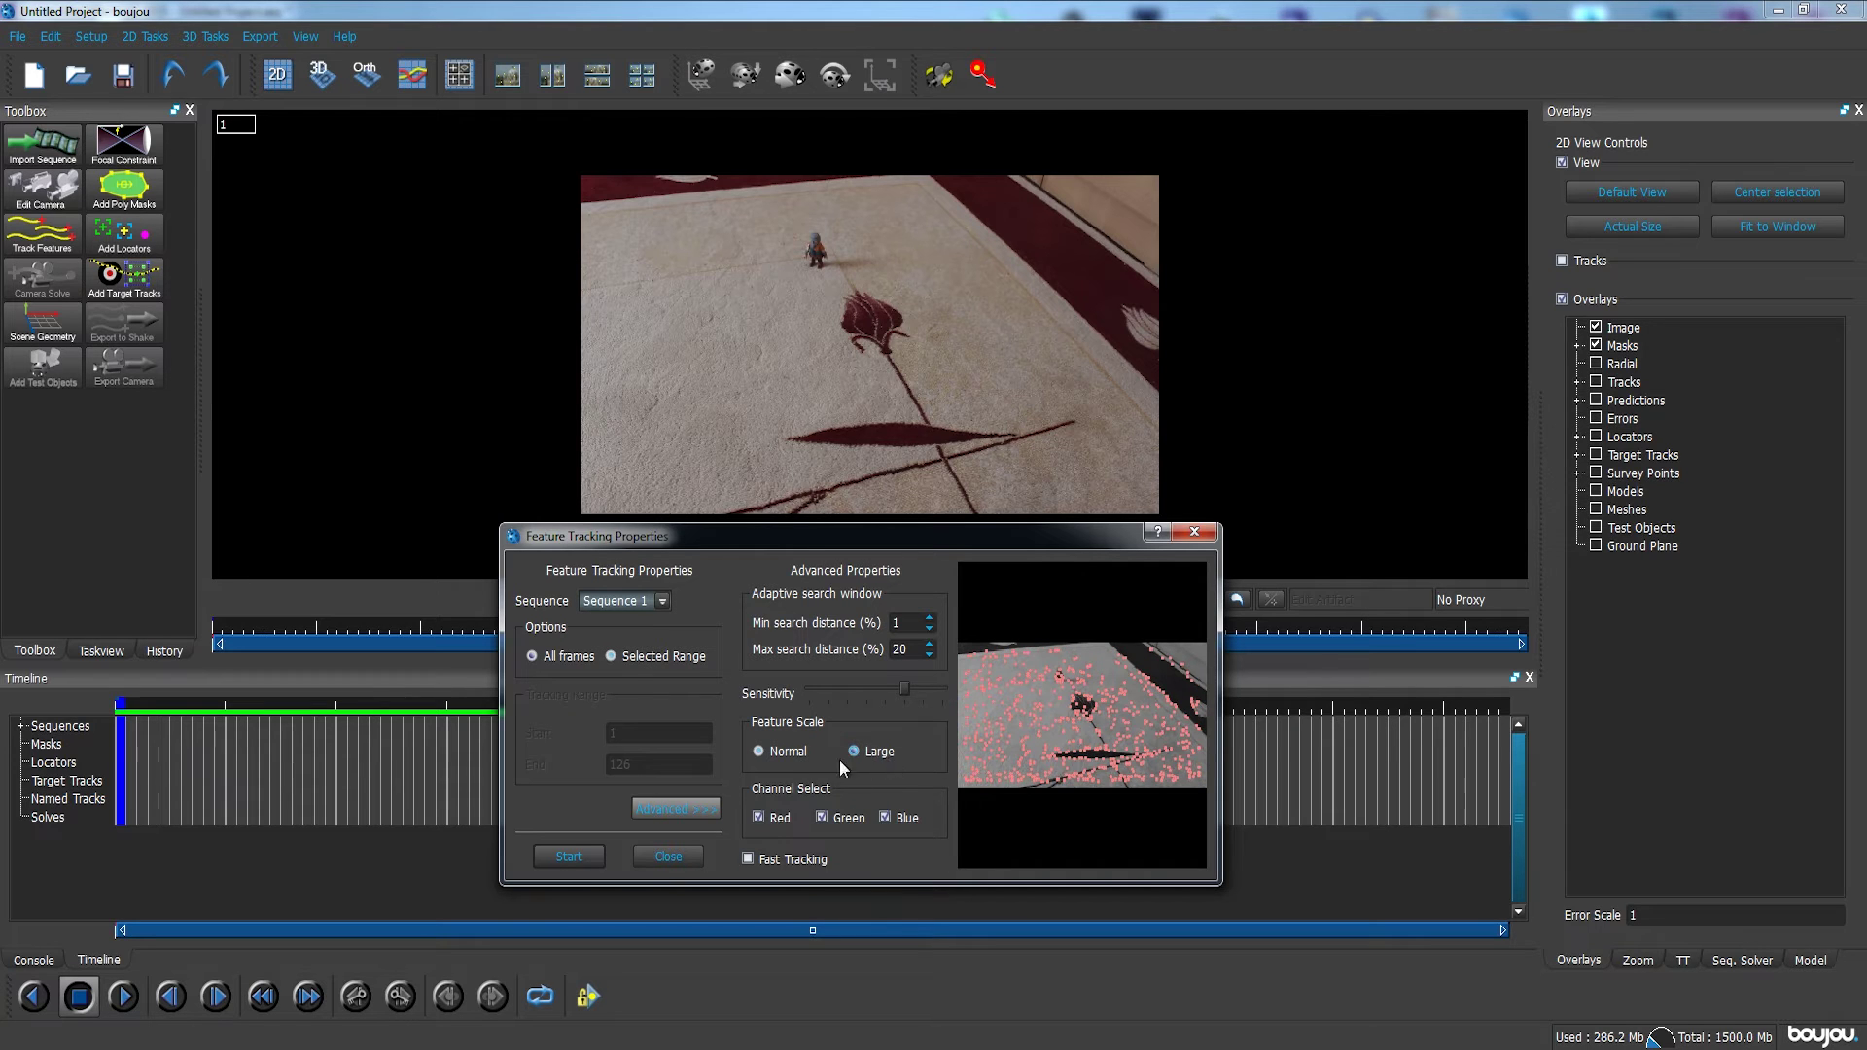
left_click(874, 756)
left_click(785, 750)
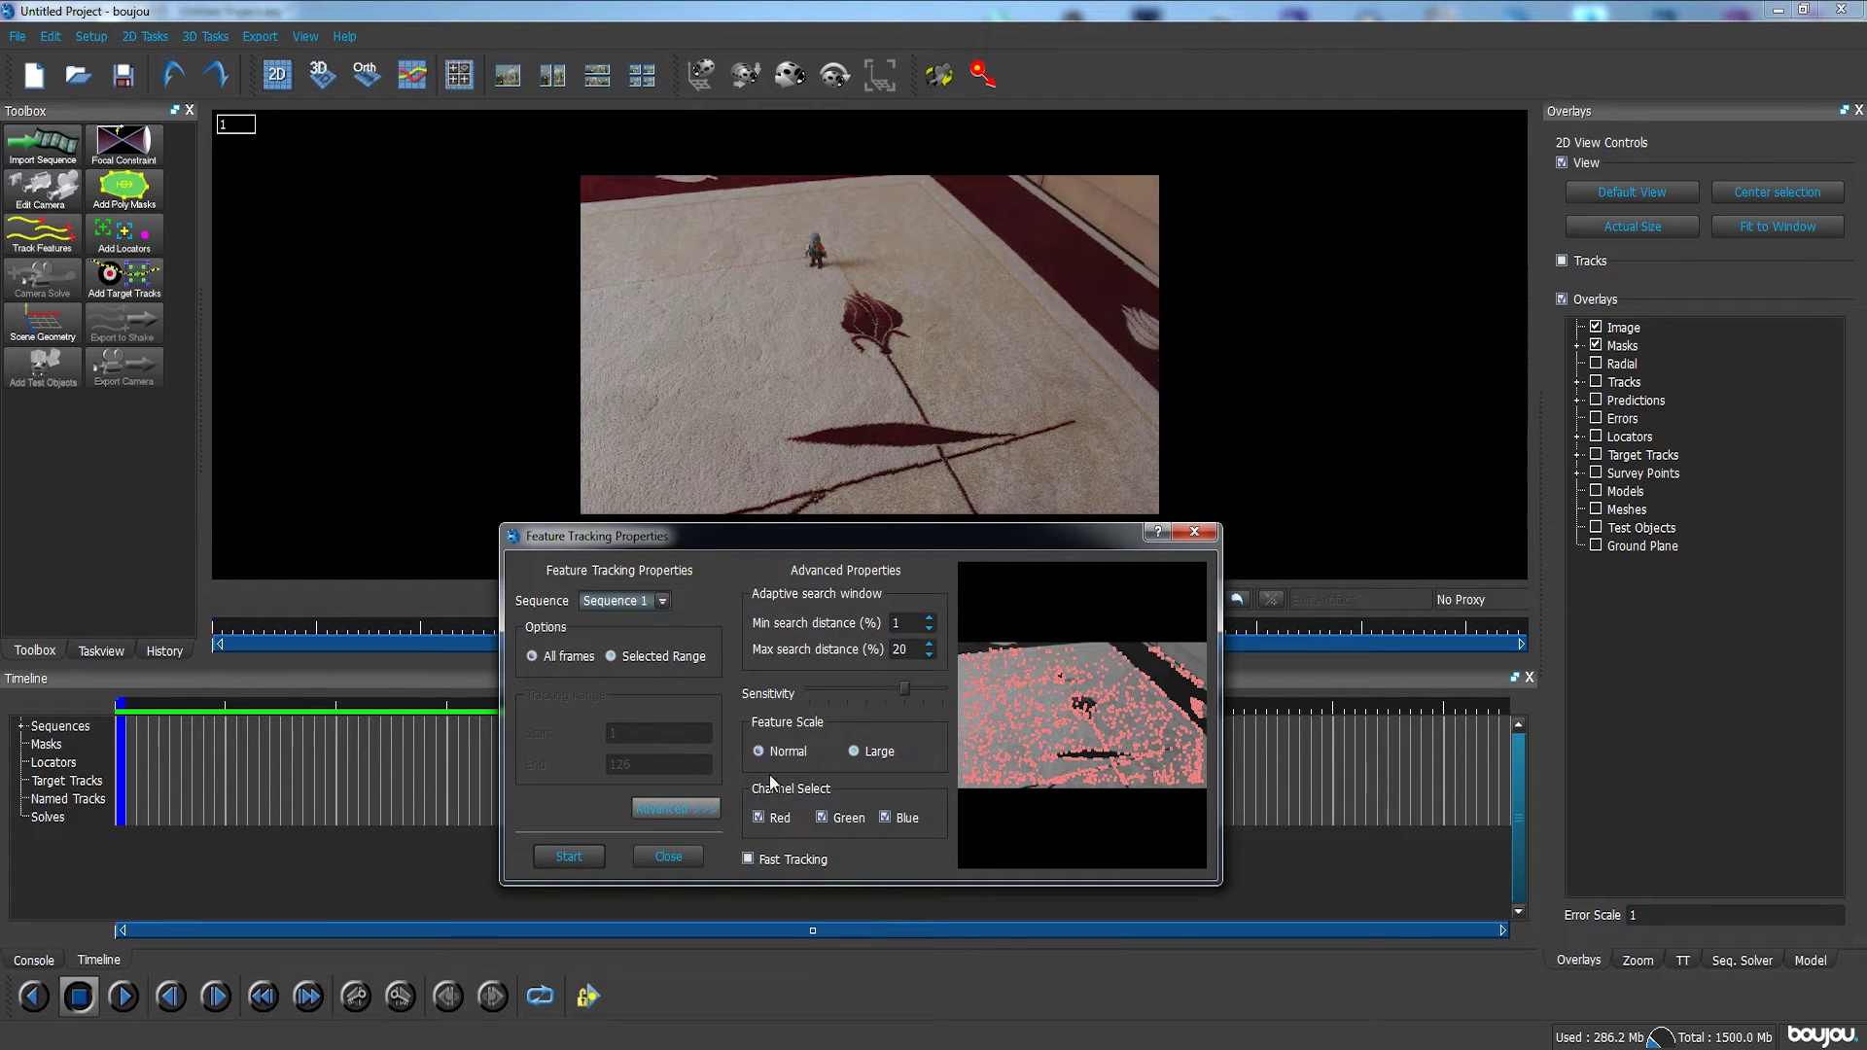
left_click(568, 856)
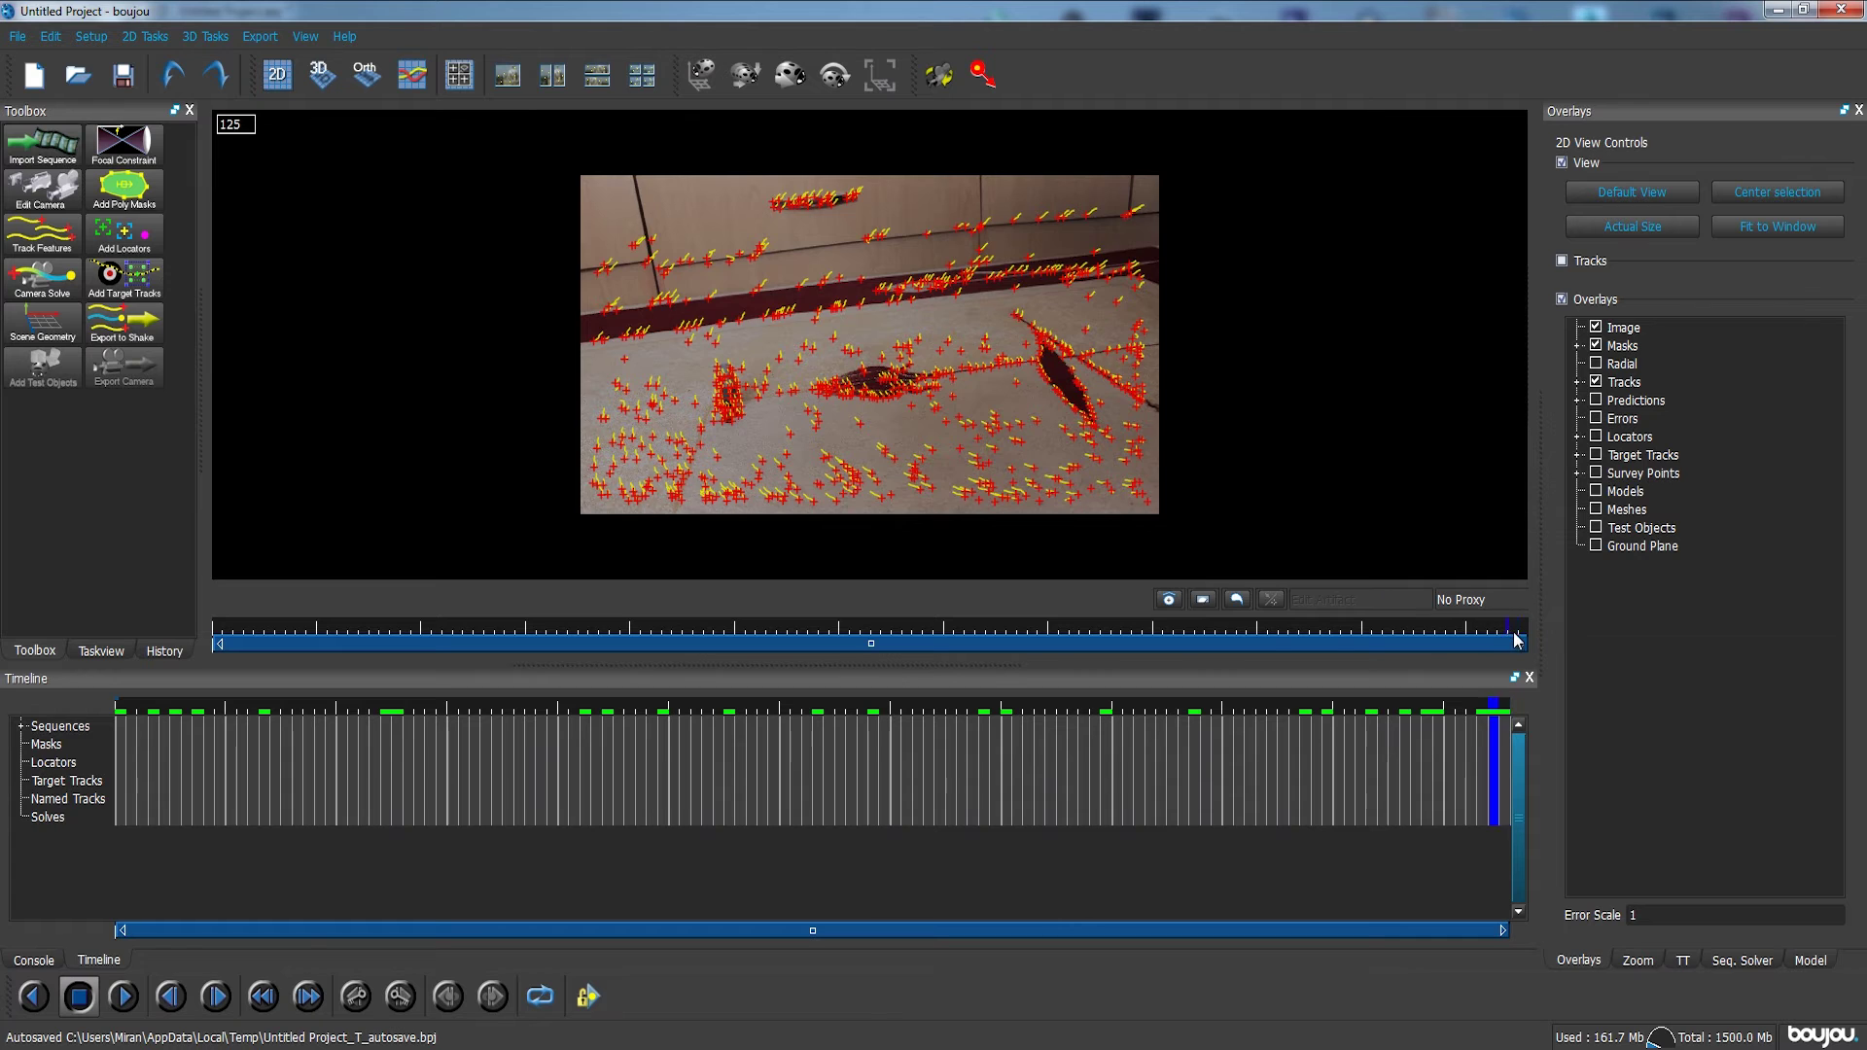
Start a full Camera Solve with Optimize camera path smoothness enabled
left_click(42, 279)
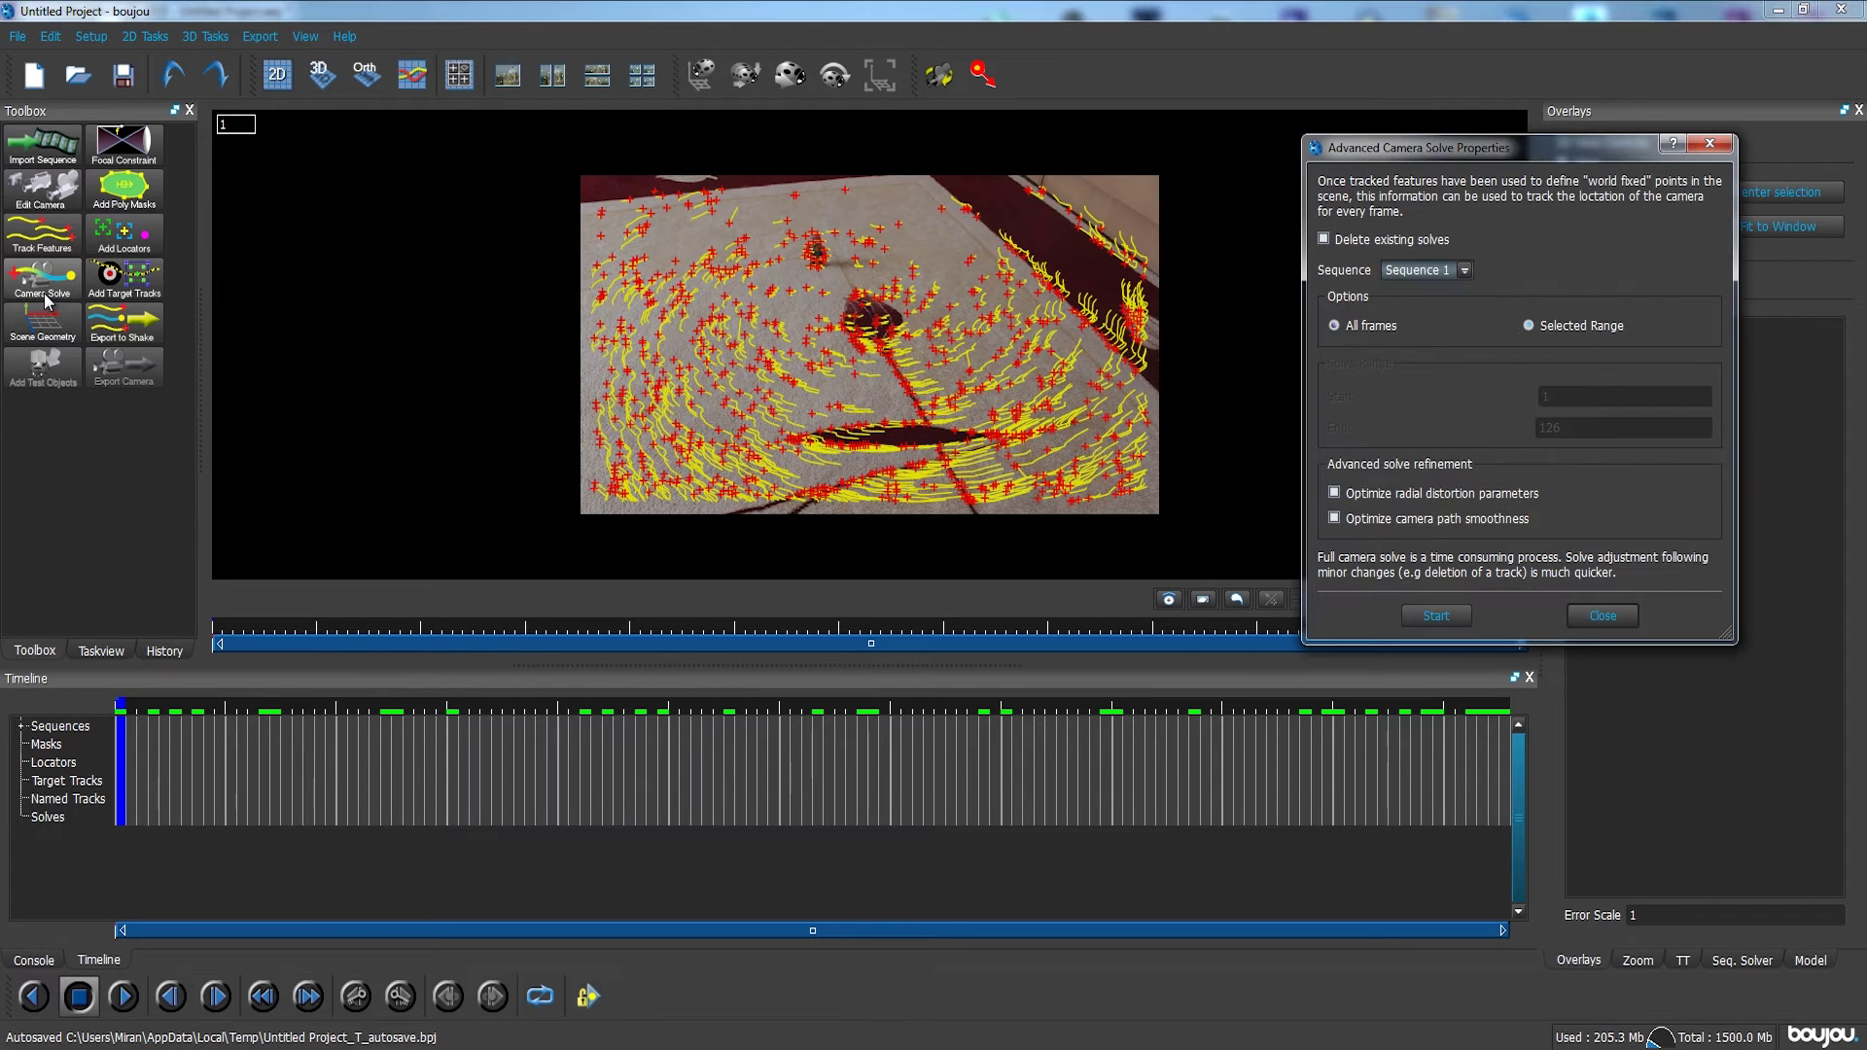
left_click_drag(1507, 165, 1579, 214)
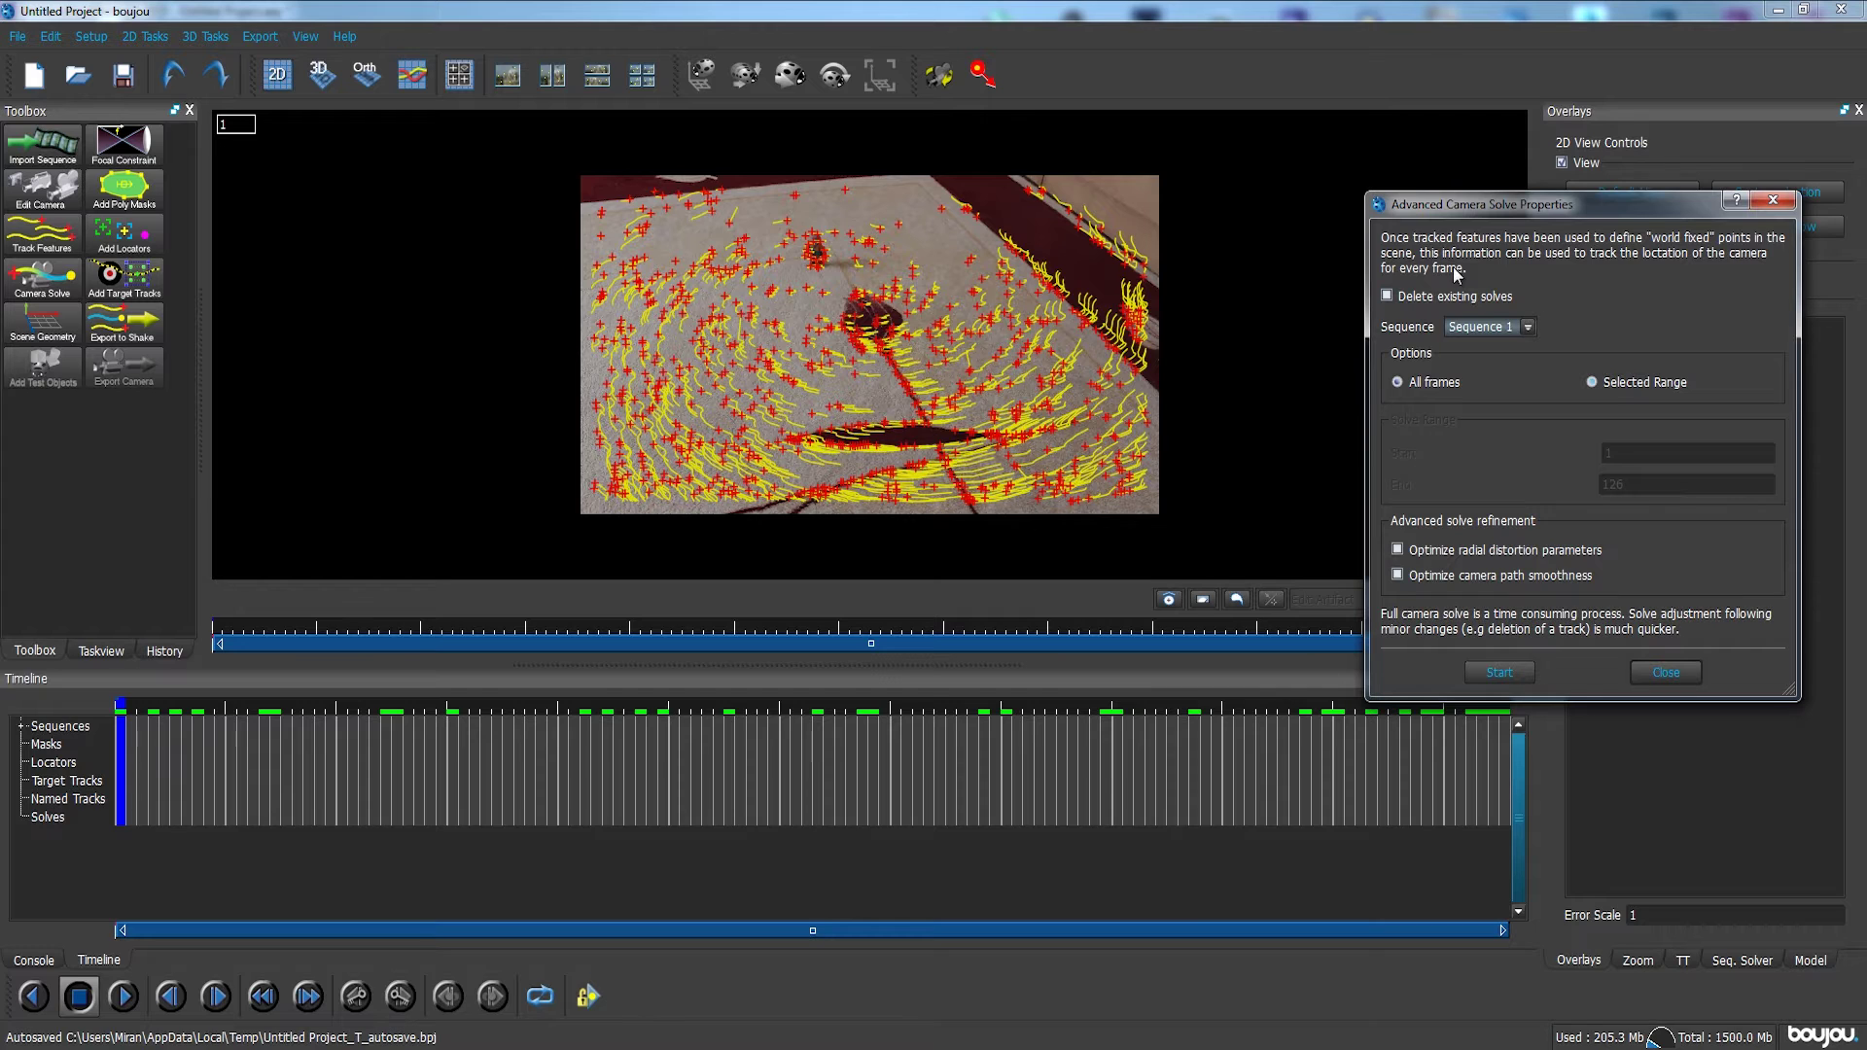
left_click_drag(1456, 206, 1313, 114)
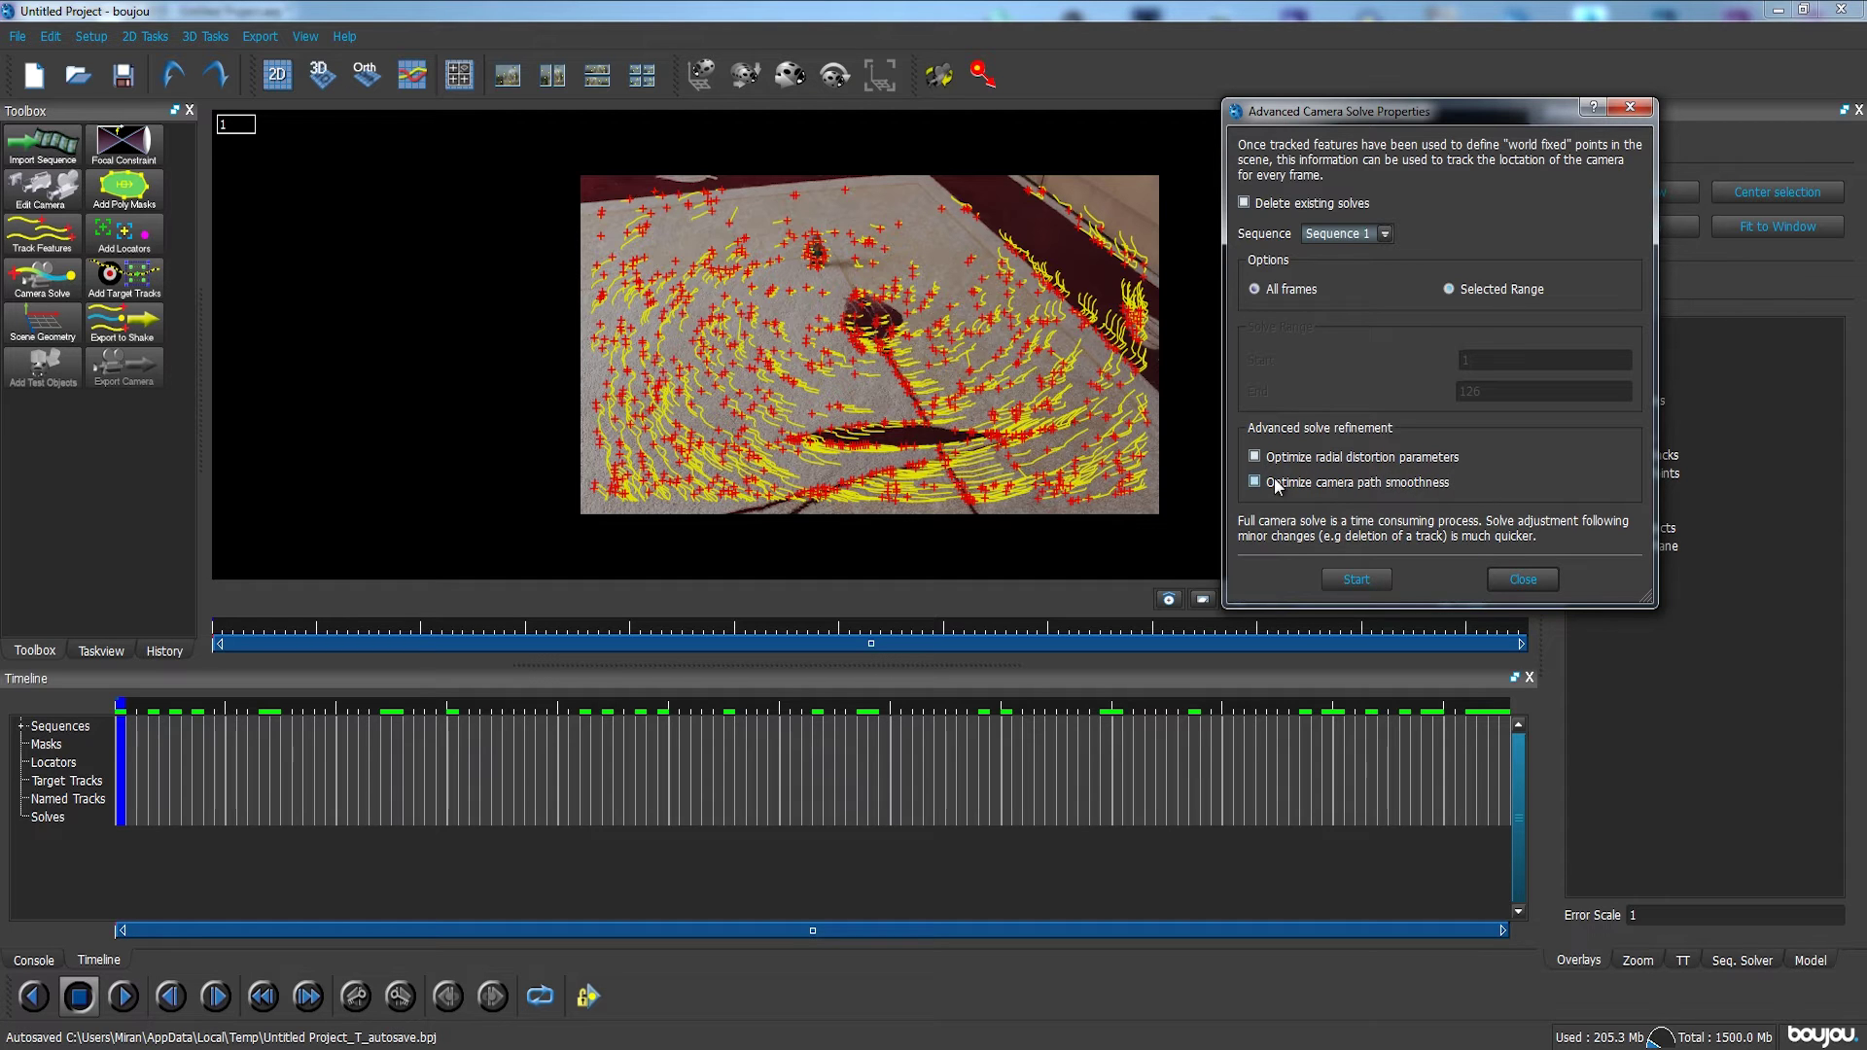
mouse_move(1534, 112)
left_mouse_down()
mouse_move(1261, 161)
mouse_move(500, 213)
mouse_move(398, 130)
mouse_move(736, 284)
mouse_move(1557, 139)
left_mouse_up()
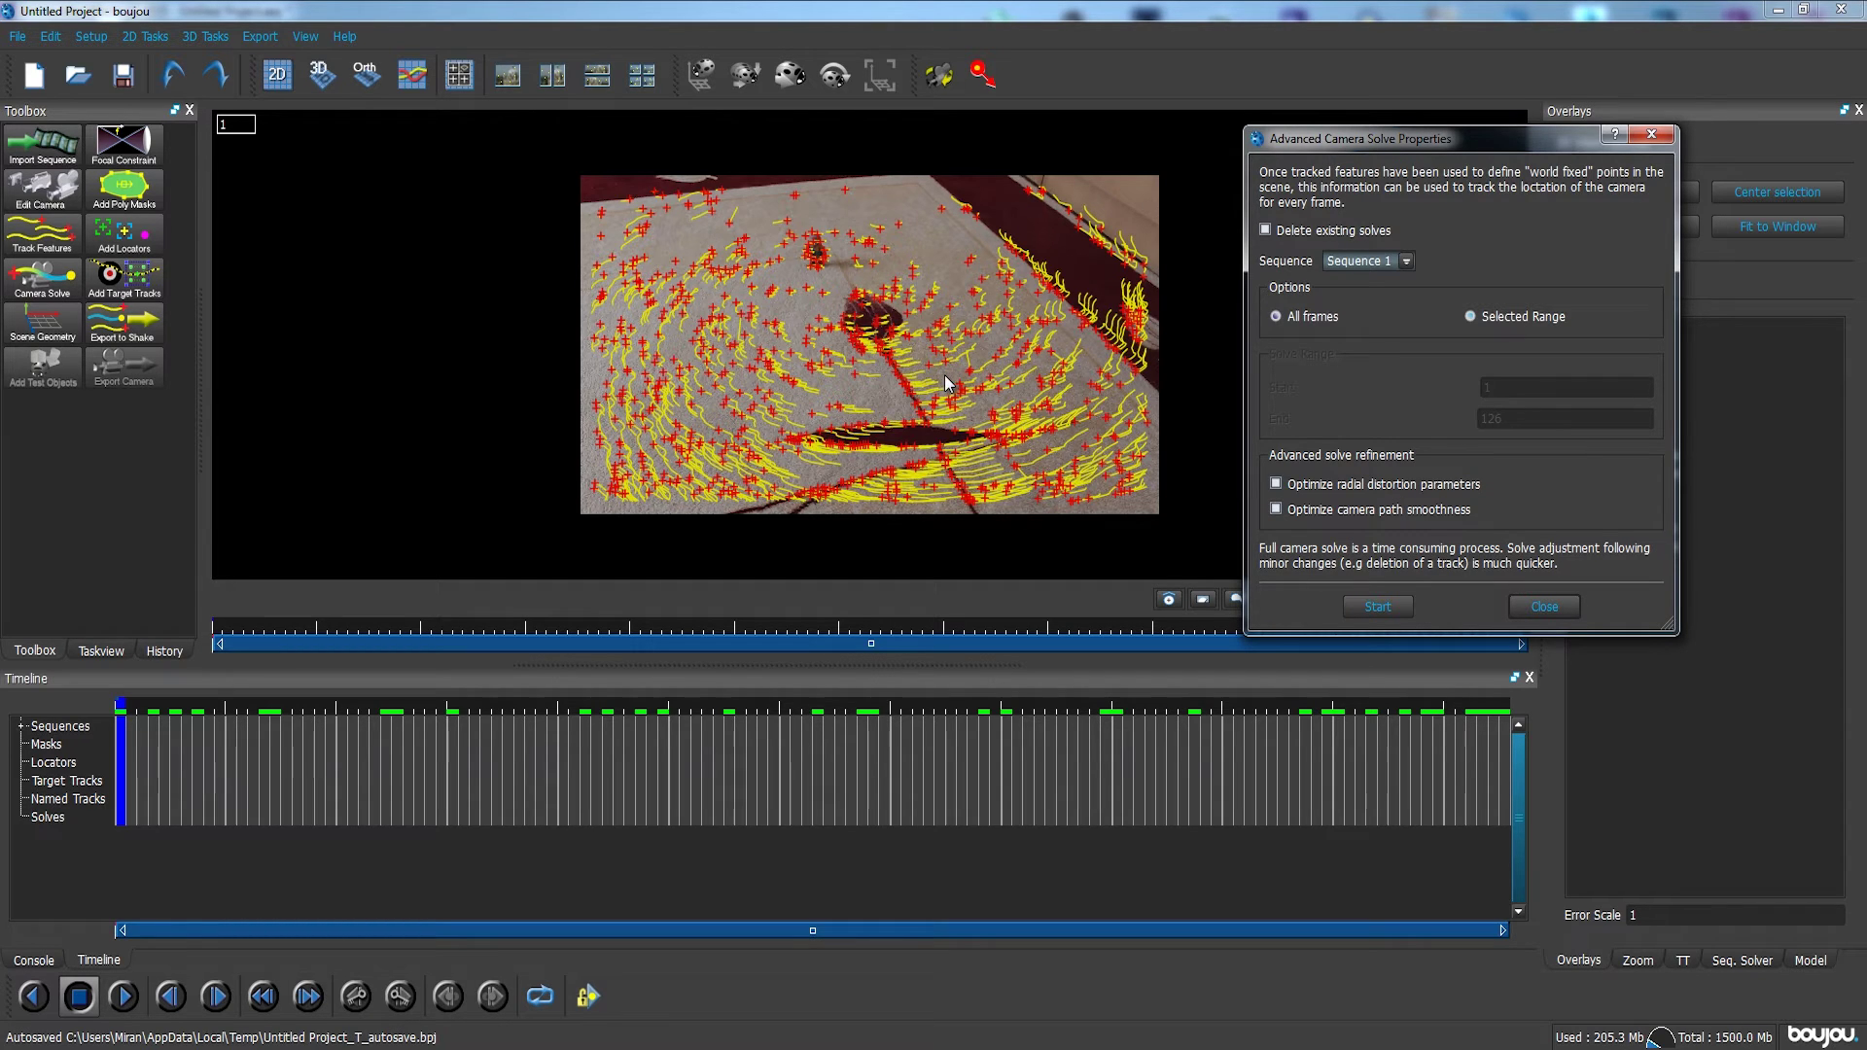
left_click(1334, 509)
left_click(1398, 604)
Scrub the solved frames up to frame 71, checking predicted points stay on the carpet
mouse_move(248, 640)
left_mouse_down()
mouse_move(1245, 624)
mouse_move(680, 623)
mouse_move(367, 627)
mouse_move(1497, 637)
mouse_move(1212, 665)
mouse_move(231, 691)
mouse_move(1325, 642)
mouse_move(389, 633)
mouse_move(1047, 612)
mouse_move(617, 634)
mouse_move(1162, 634)
mouse_move(945, 637)
left_mouse_up()
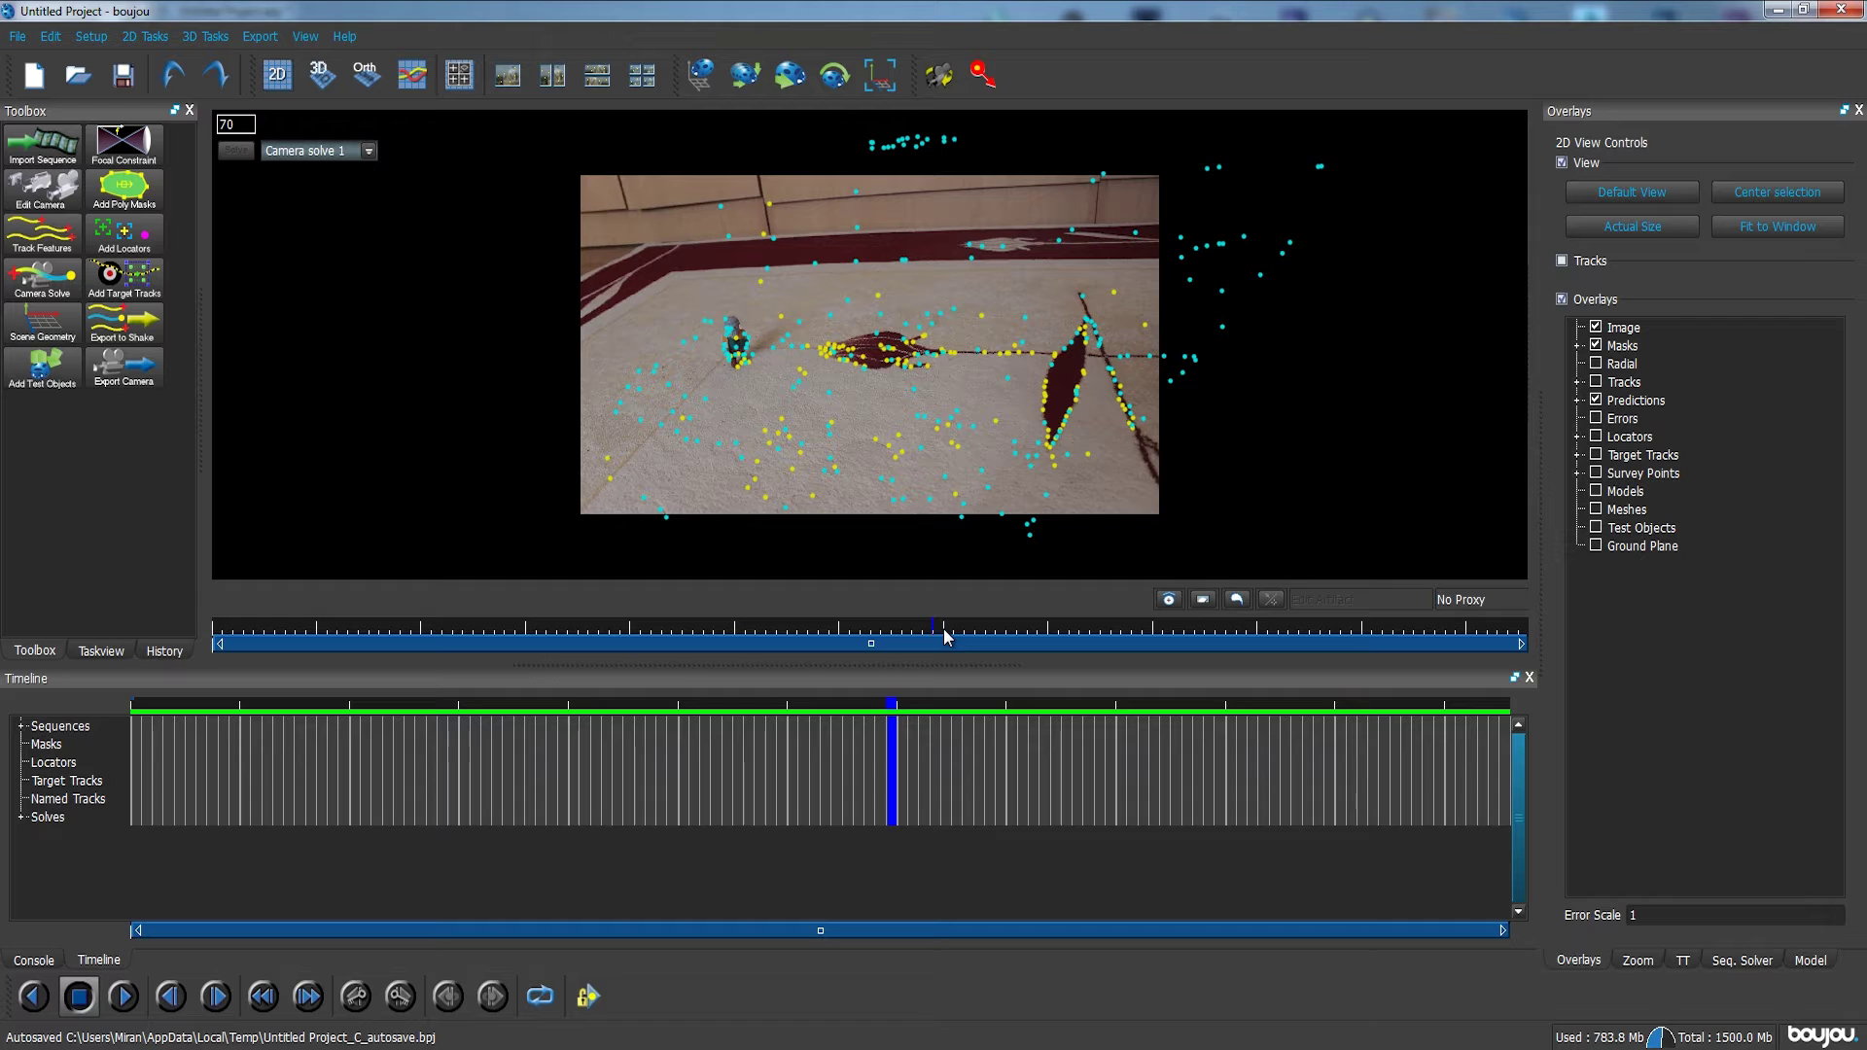
mouse_move(945, 637)
left_mouse_down()
mouse_move(739, 630)
mouse_move(1128, 612)
mouse_move(986, 627)
mouse_move(470, 596)
mouse_move(209, 629)
mouse_move(478, 630)
mouse_move(889, 581)
mouse_move(1066, 605)
mouse_move(754, 622)
left_mouse_up()
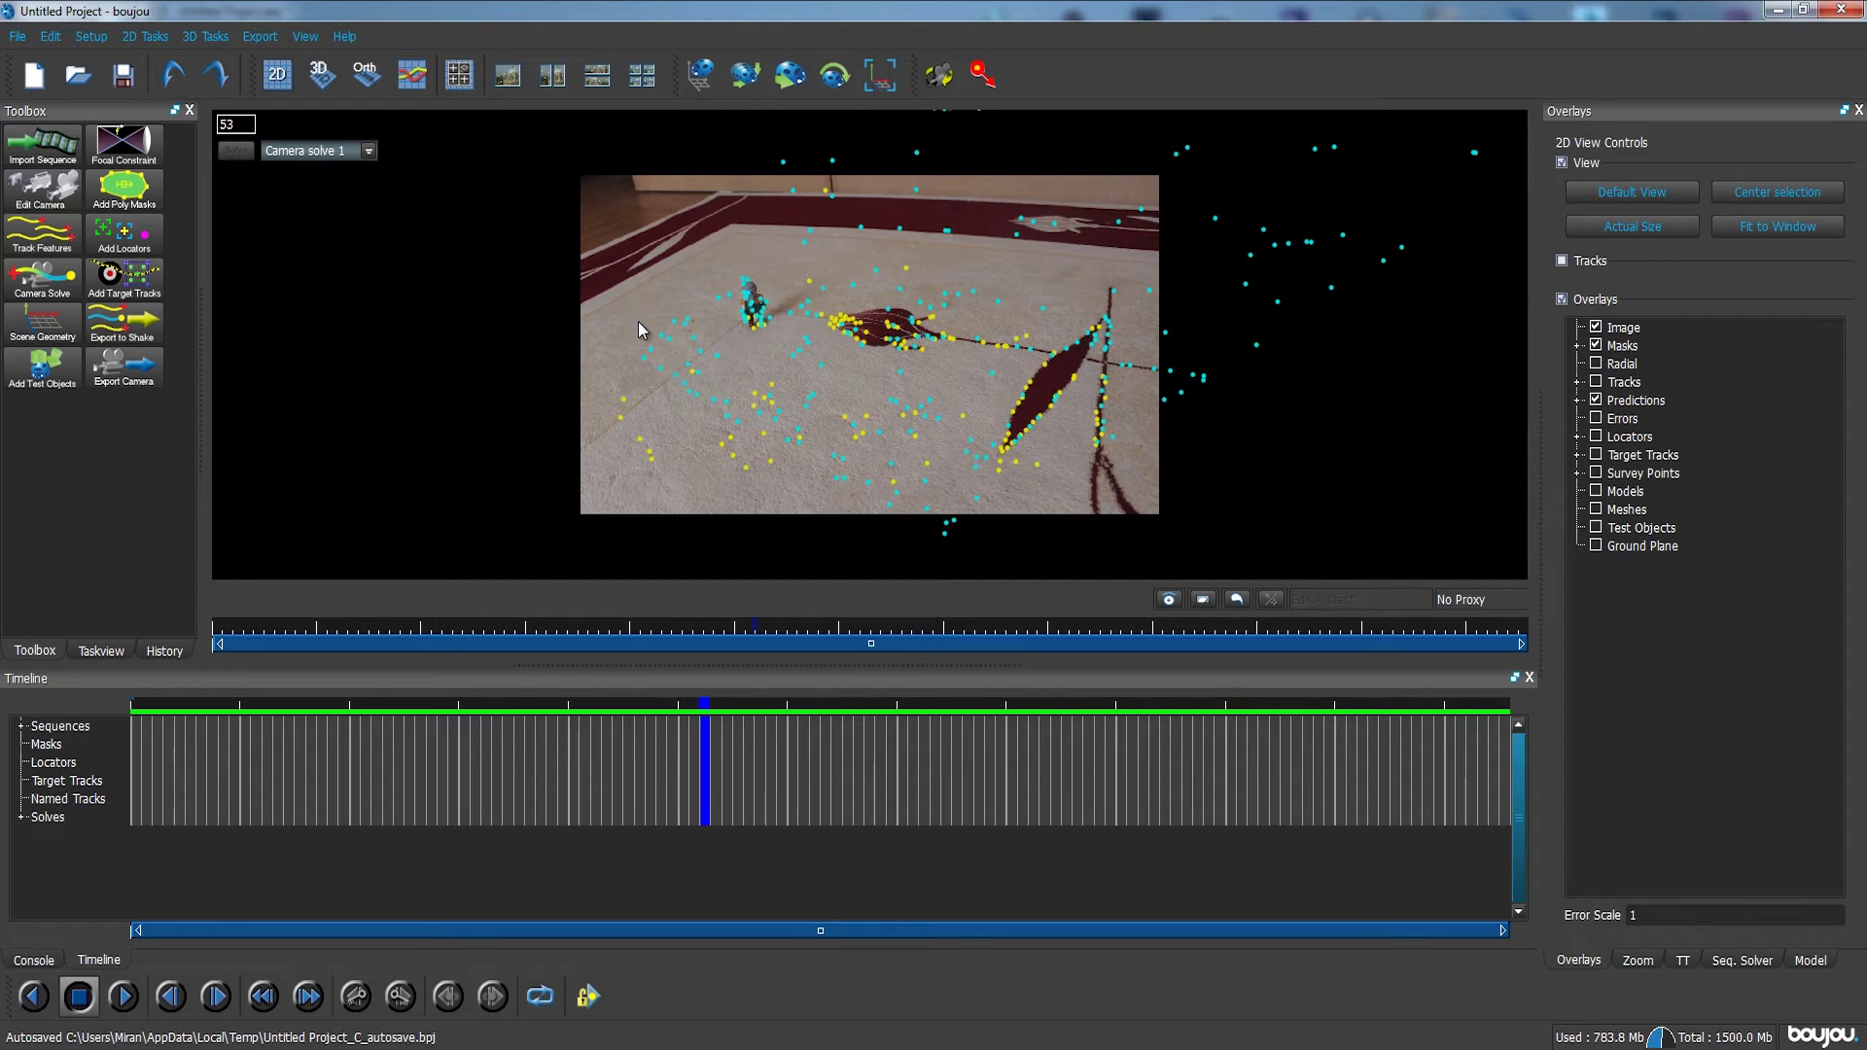
Add an Arrow test object instead of Ladybird and scrub frames 4 to 116 checking it
left_click(56, 375)
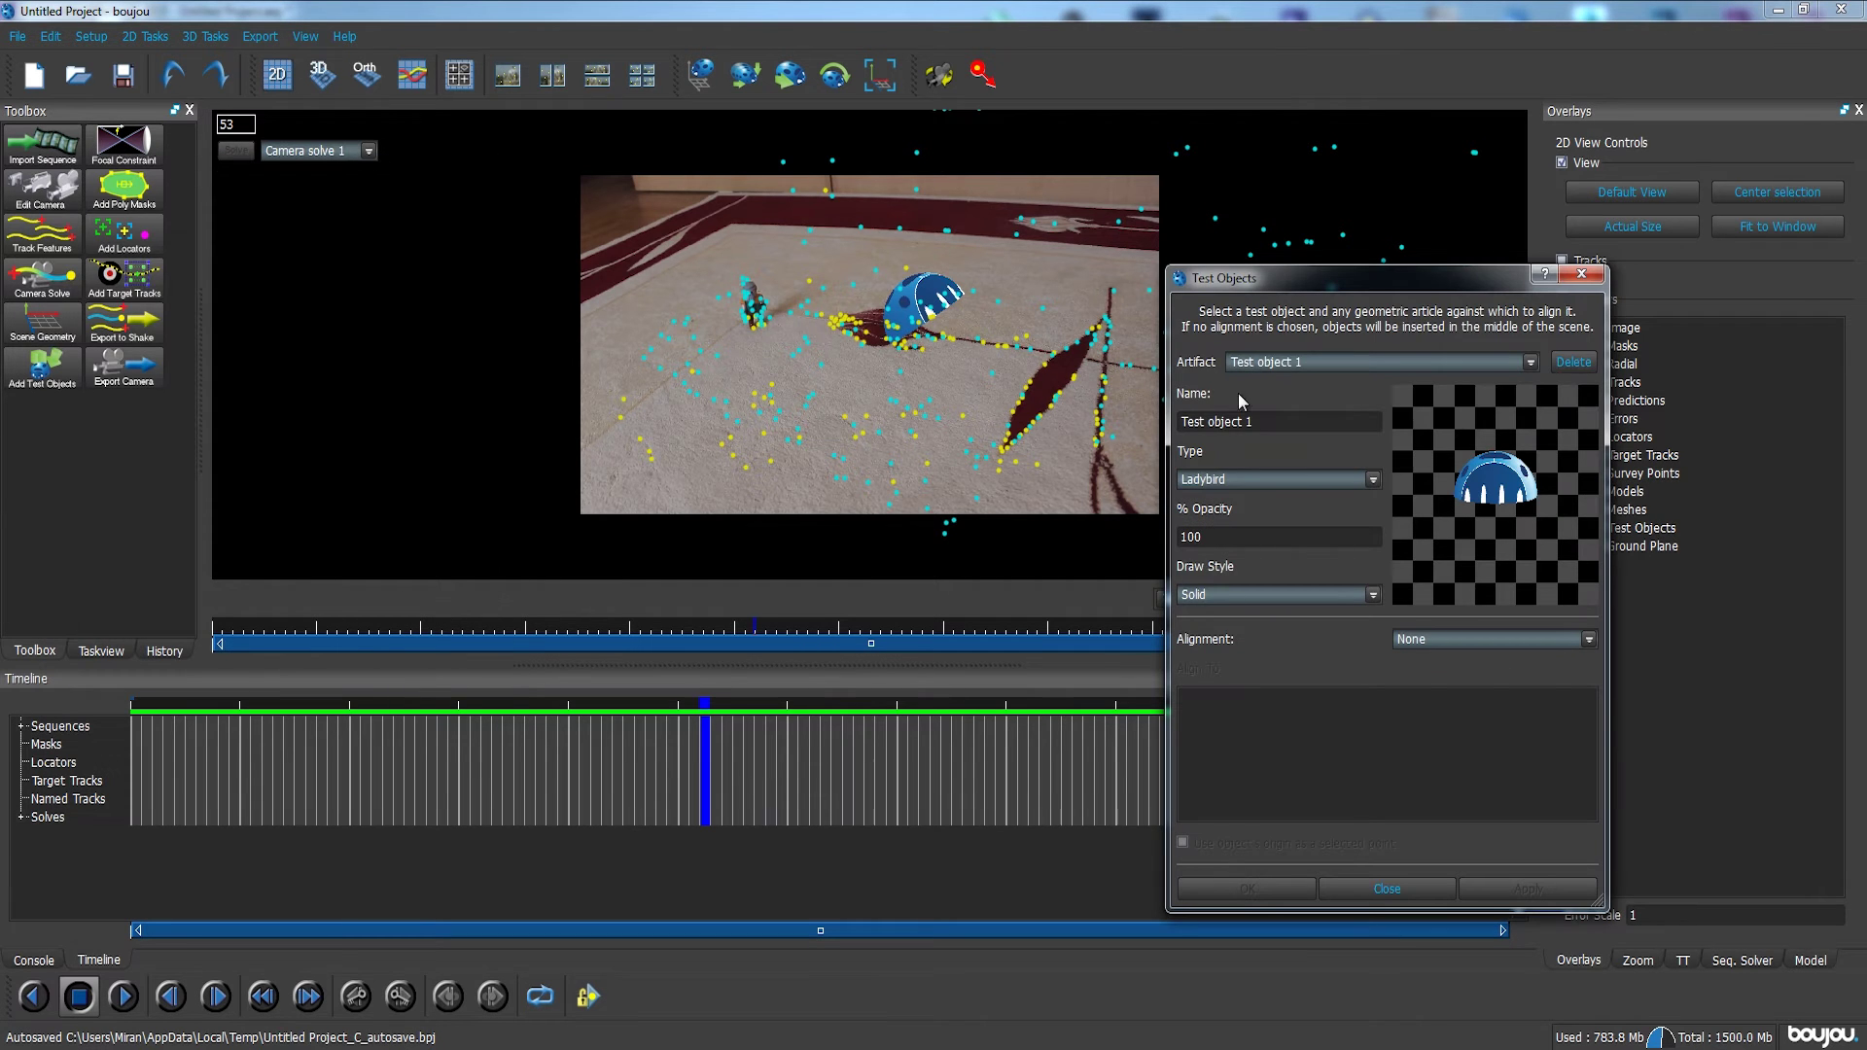
left_click(1301, 363)
left_click(1301, 362)
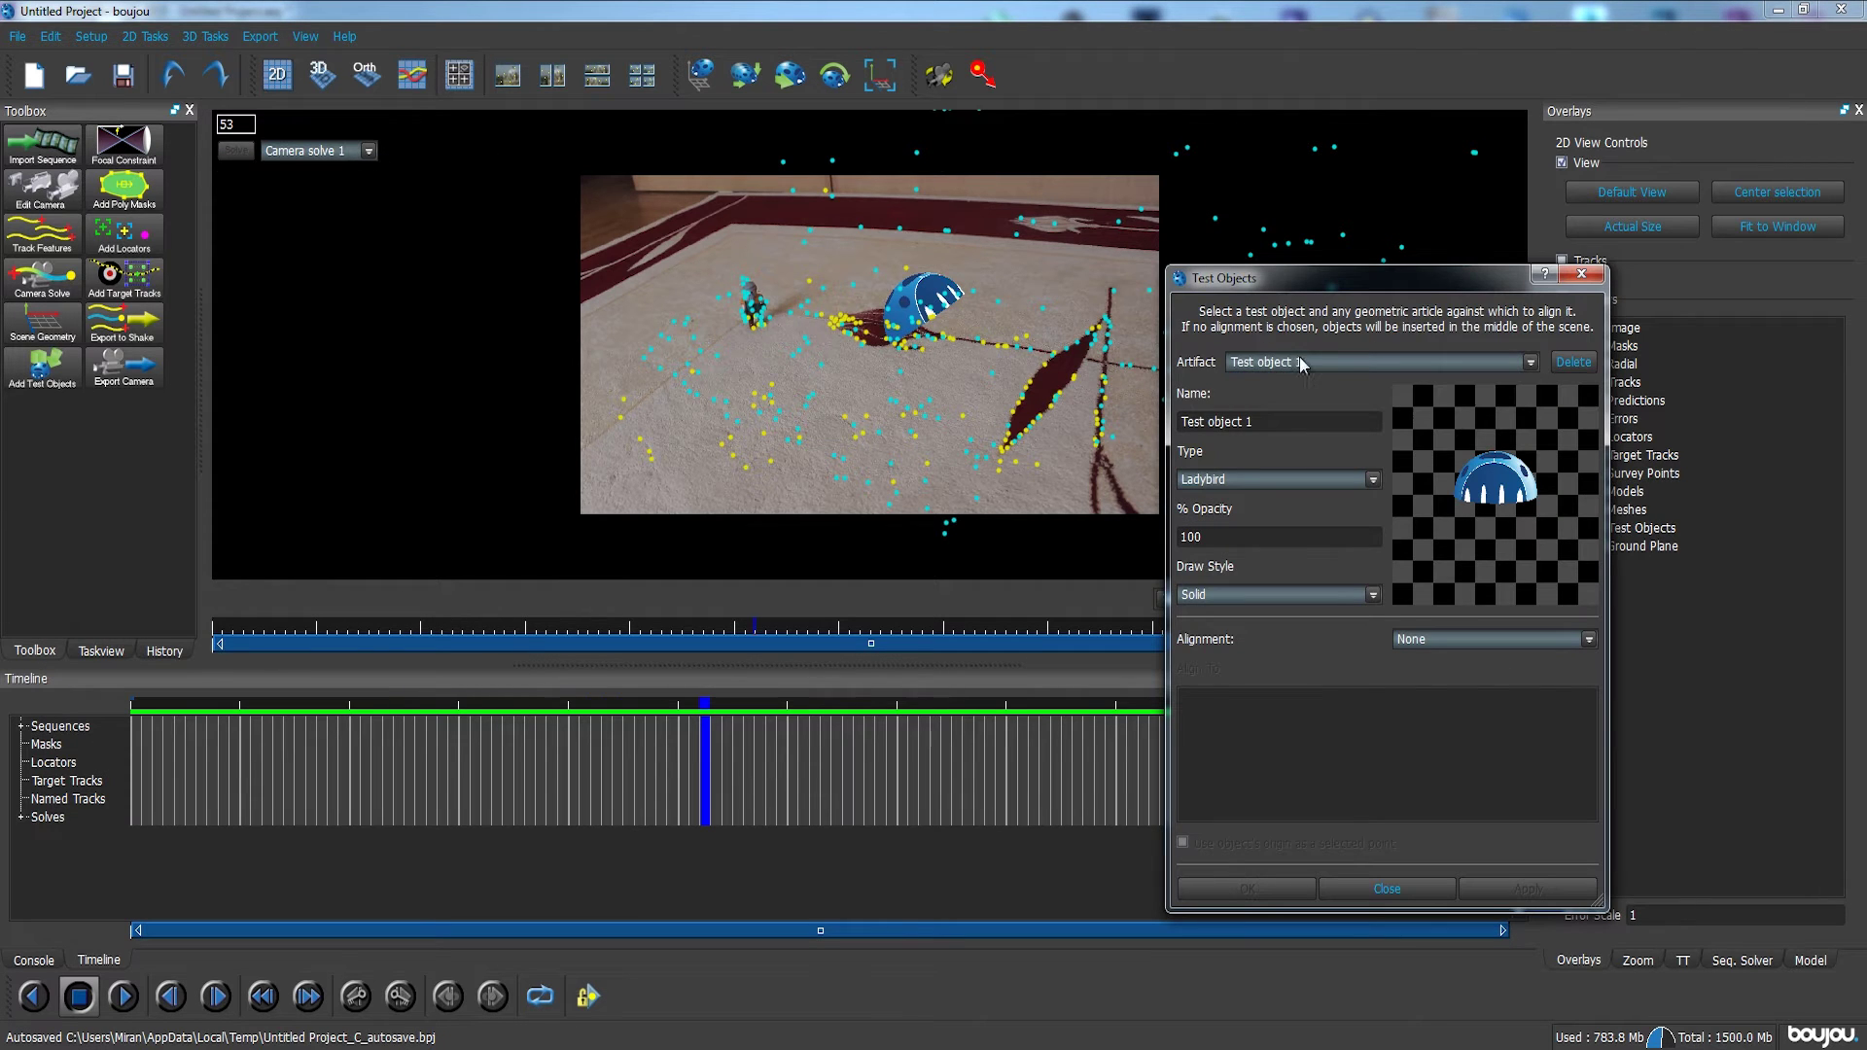
left_click(1269, 479)
left_click(1258, 498)
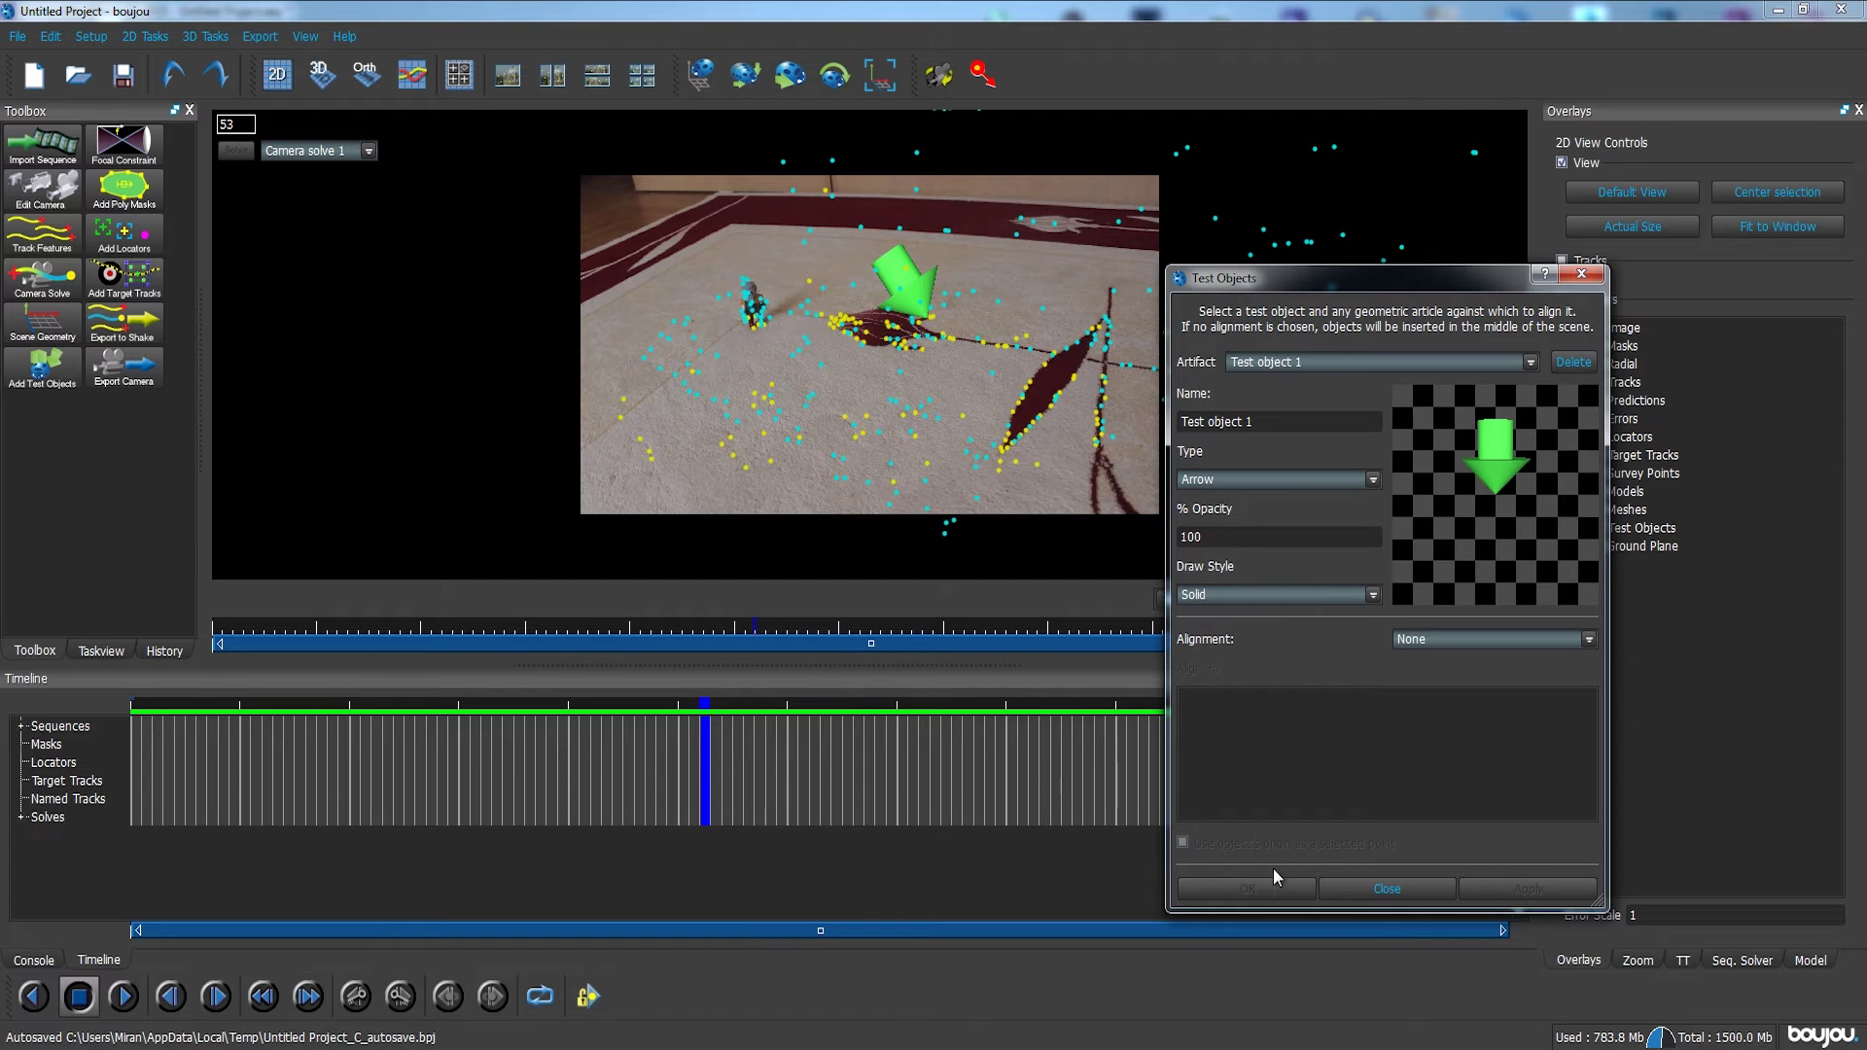
left_click(1390, 889)
left_click_drag(870, 630, 255, 630)
left_click_drag(373, 637, 985, 637)
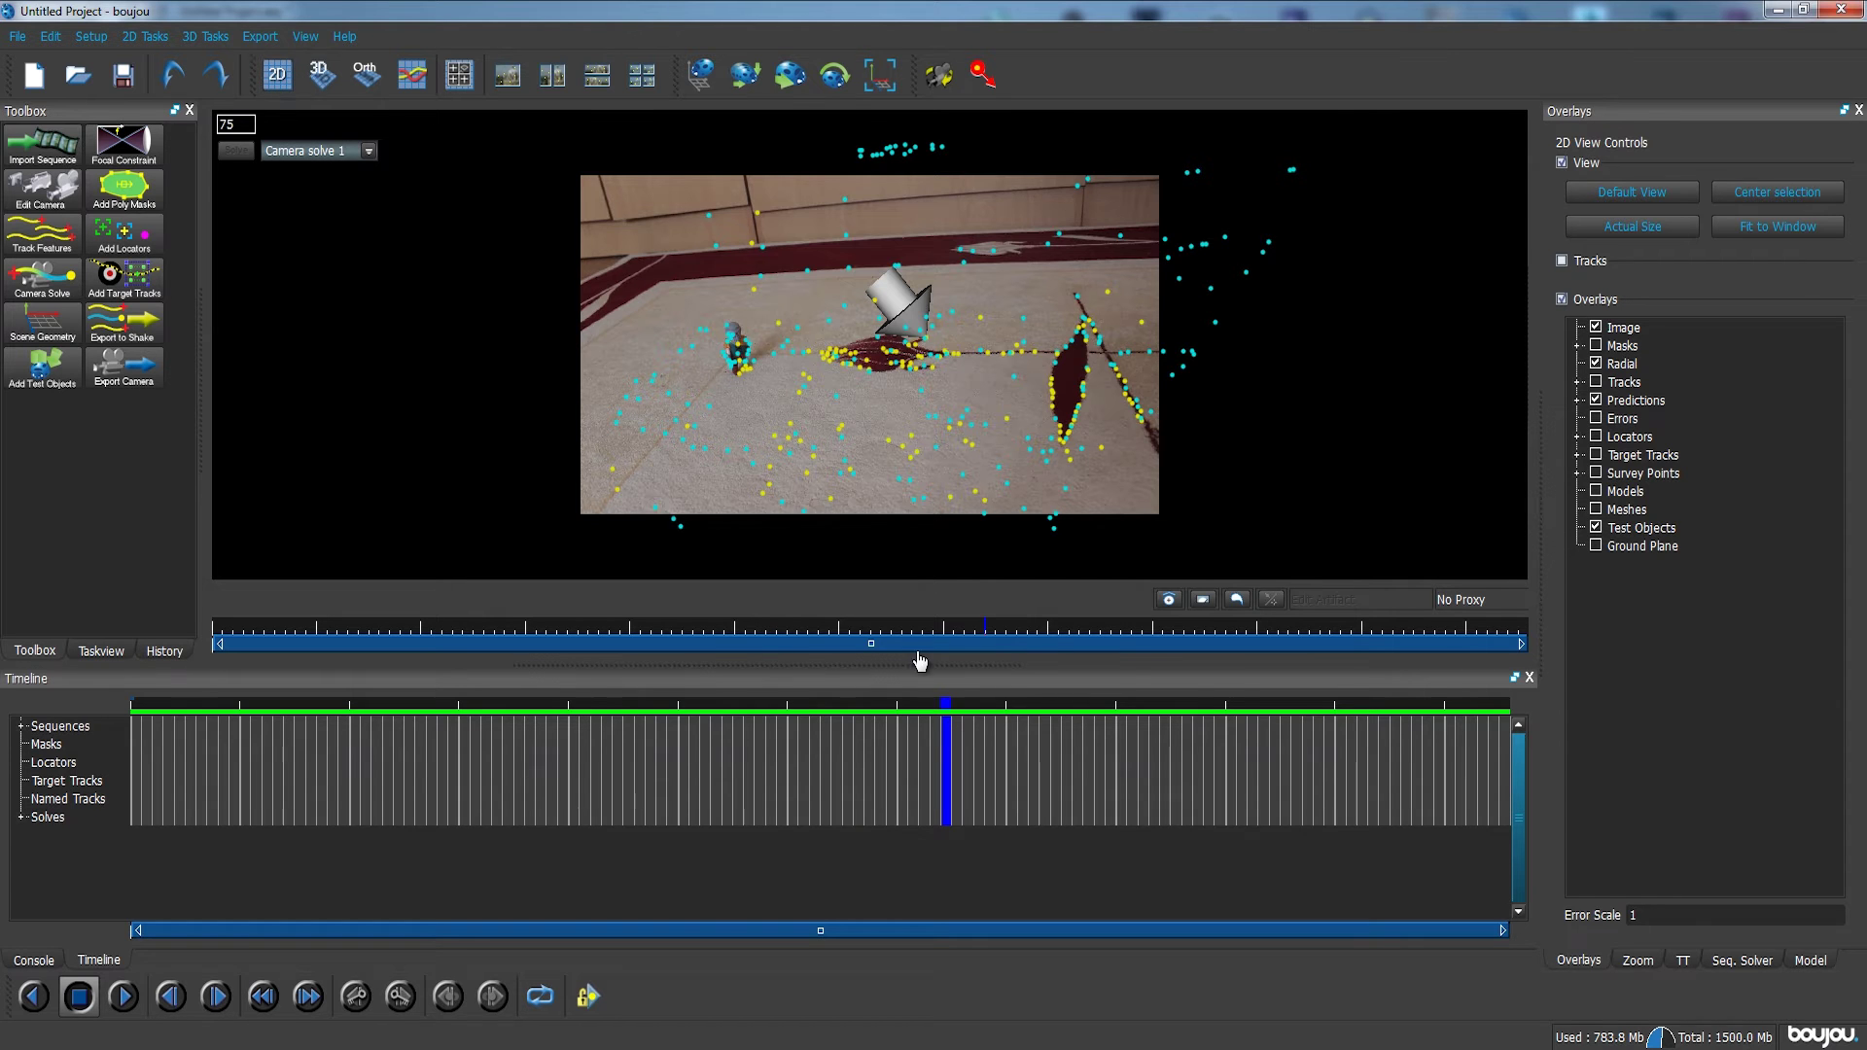
left_click(1016, 625)
left_click_drag(968, 625, 1413, 630)
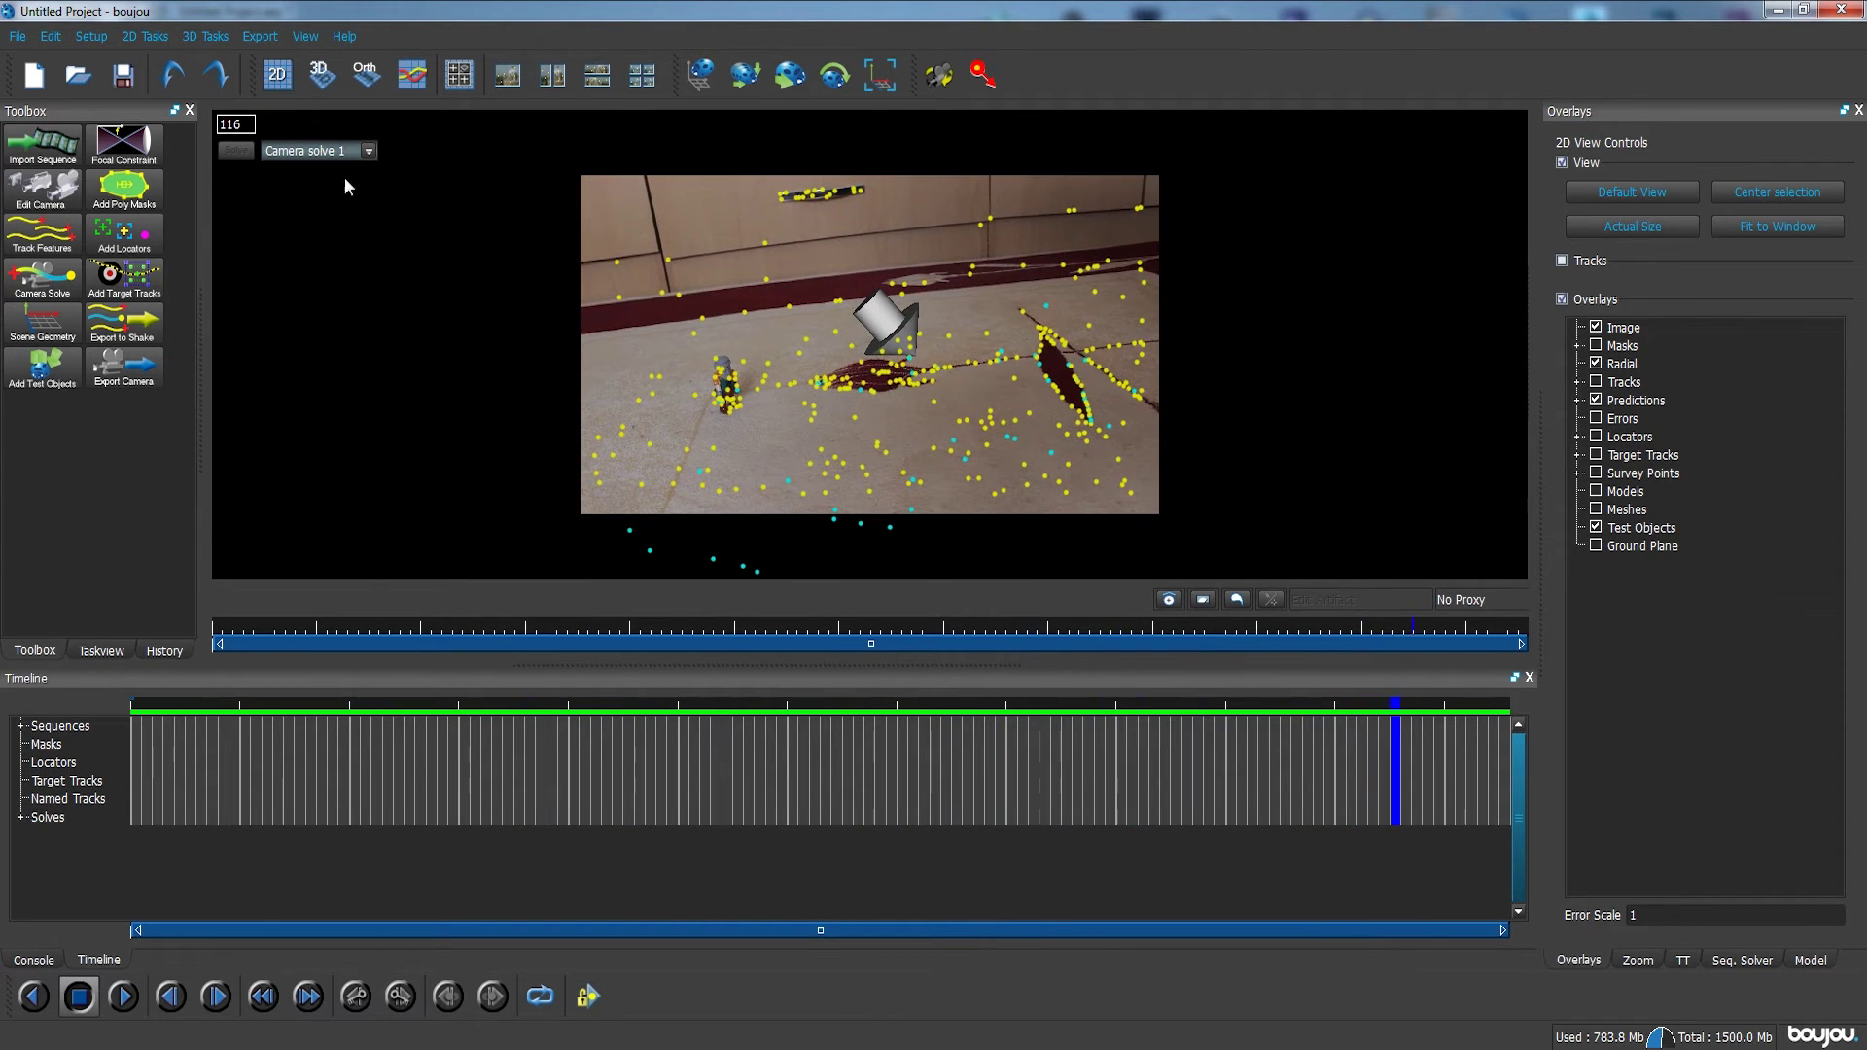
left_click(324, 76)
left_click_drag(774, 621, 653, 449)
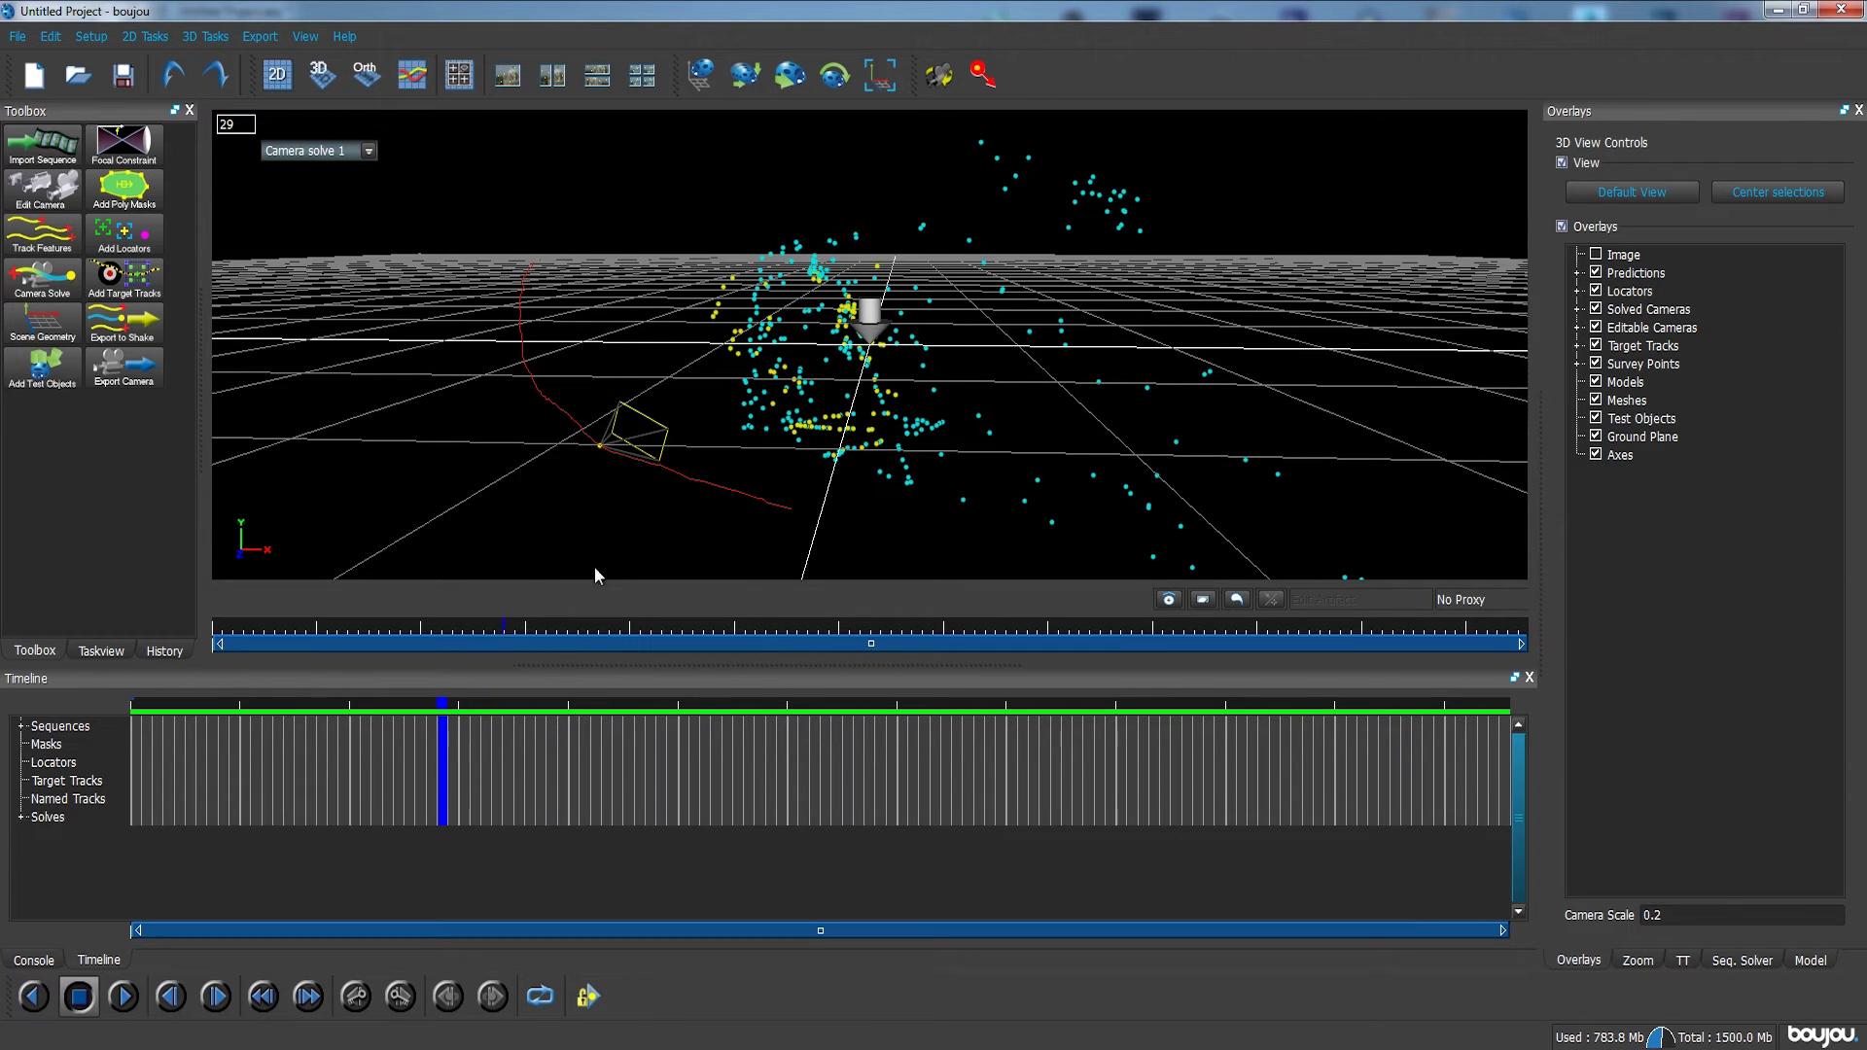
left_click(483, 634)
left_click_drag(483, 634, 368, 633)
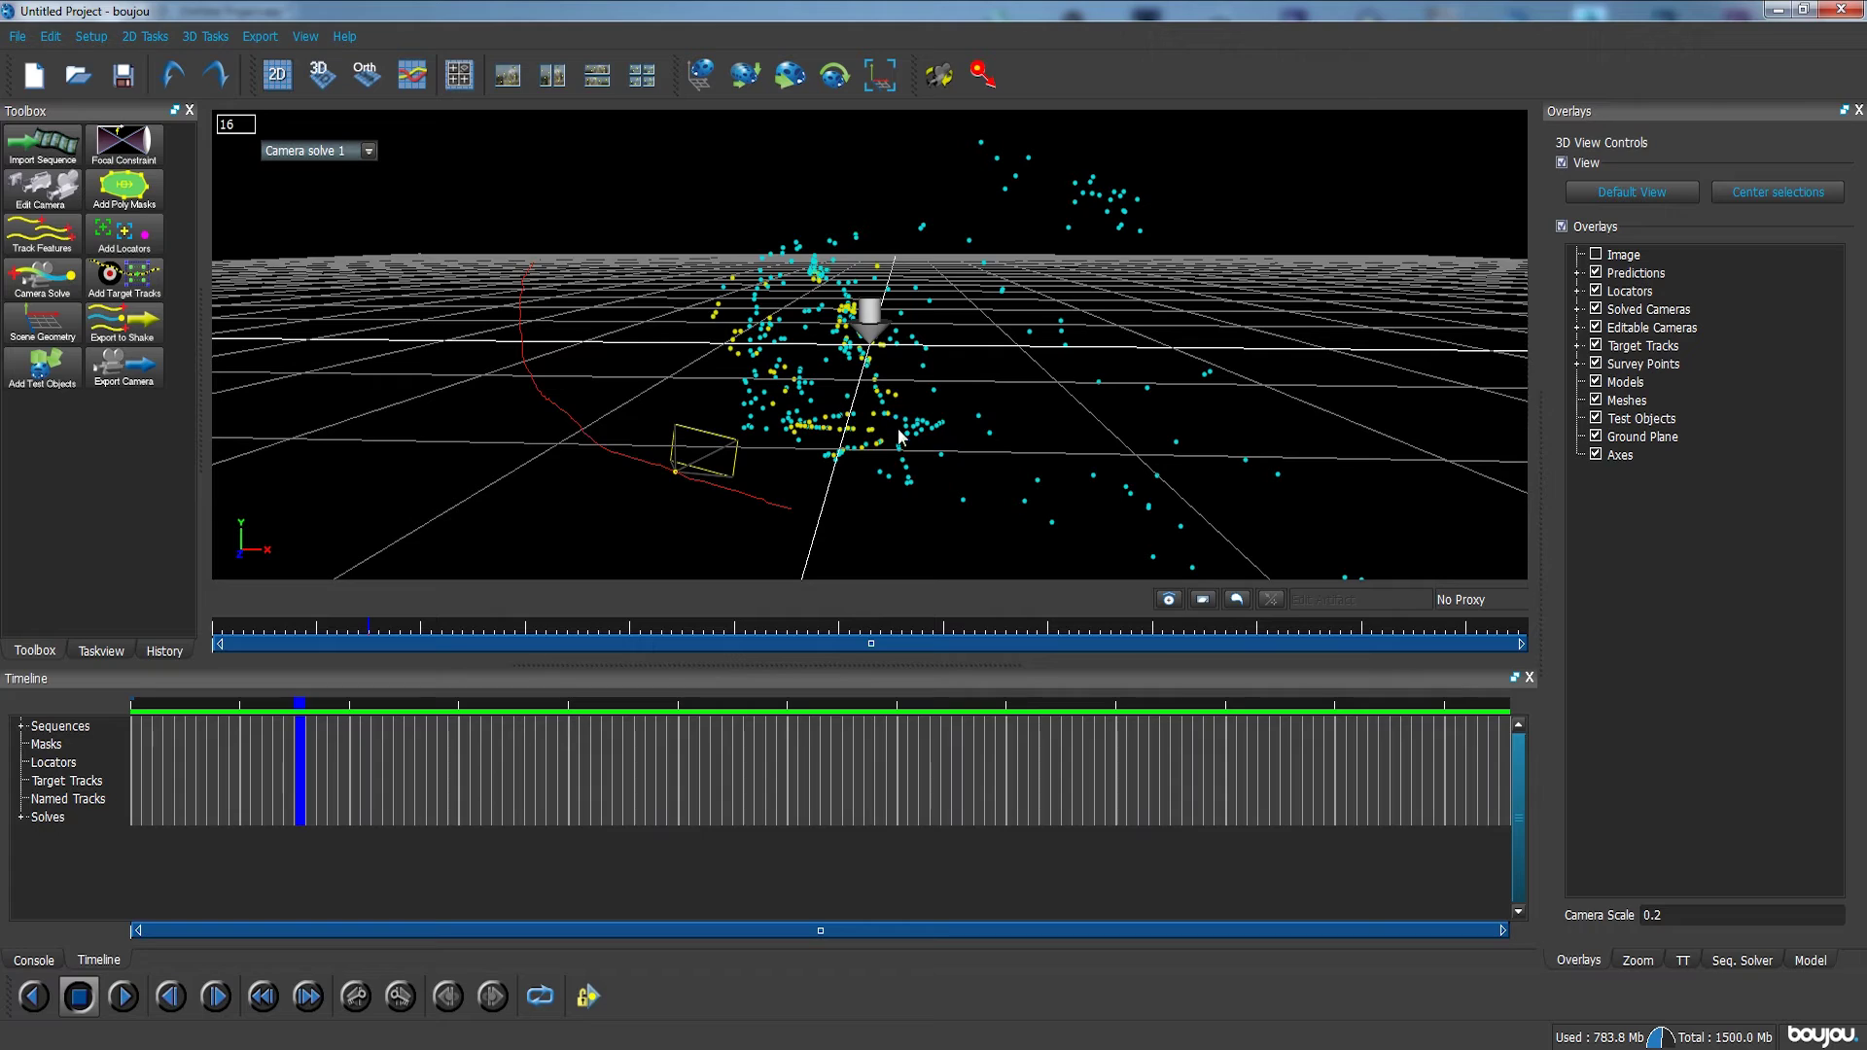
left_click_drag(899, 428, 856, 331)
key("2")
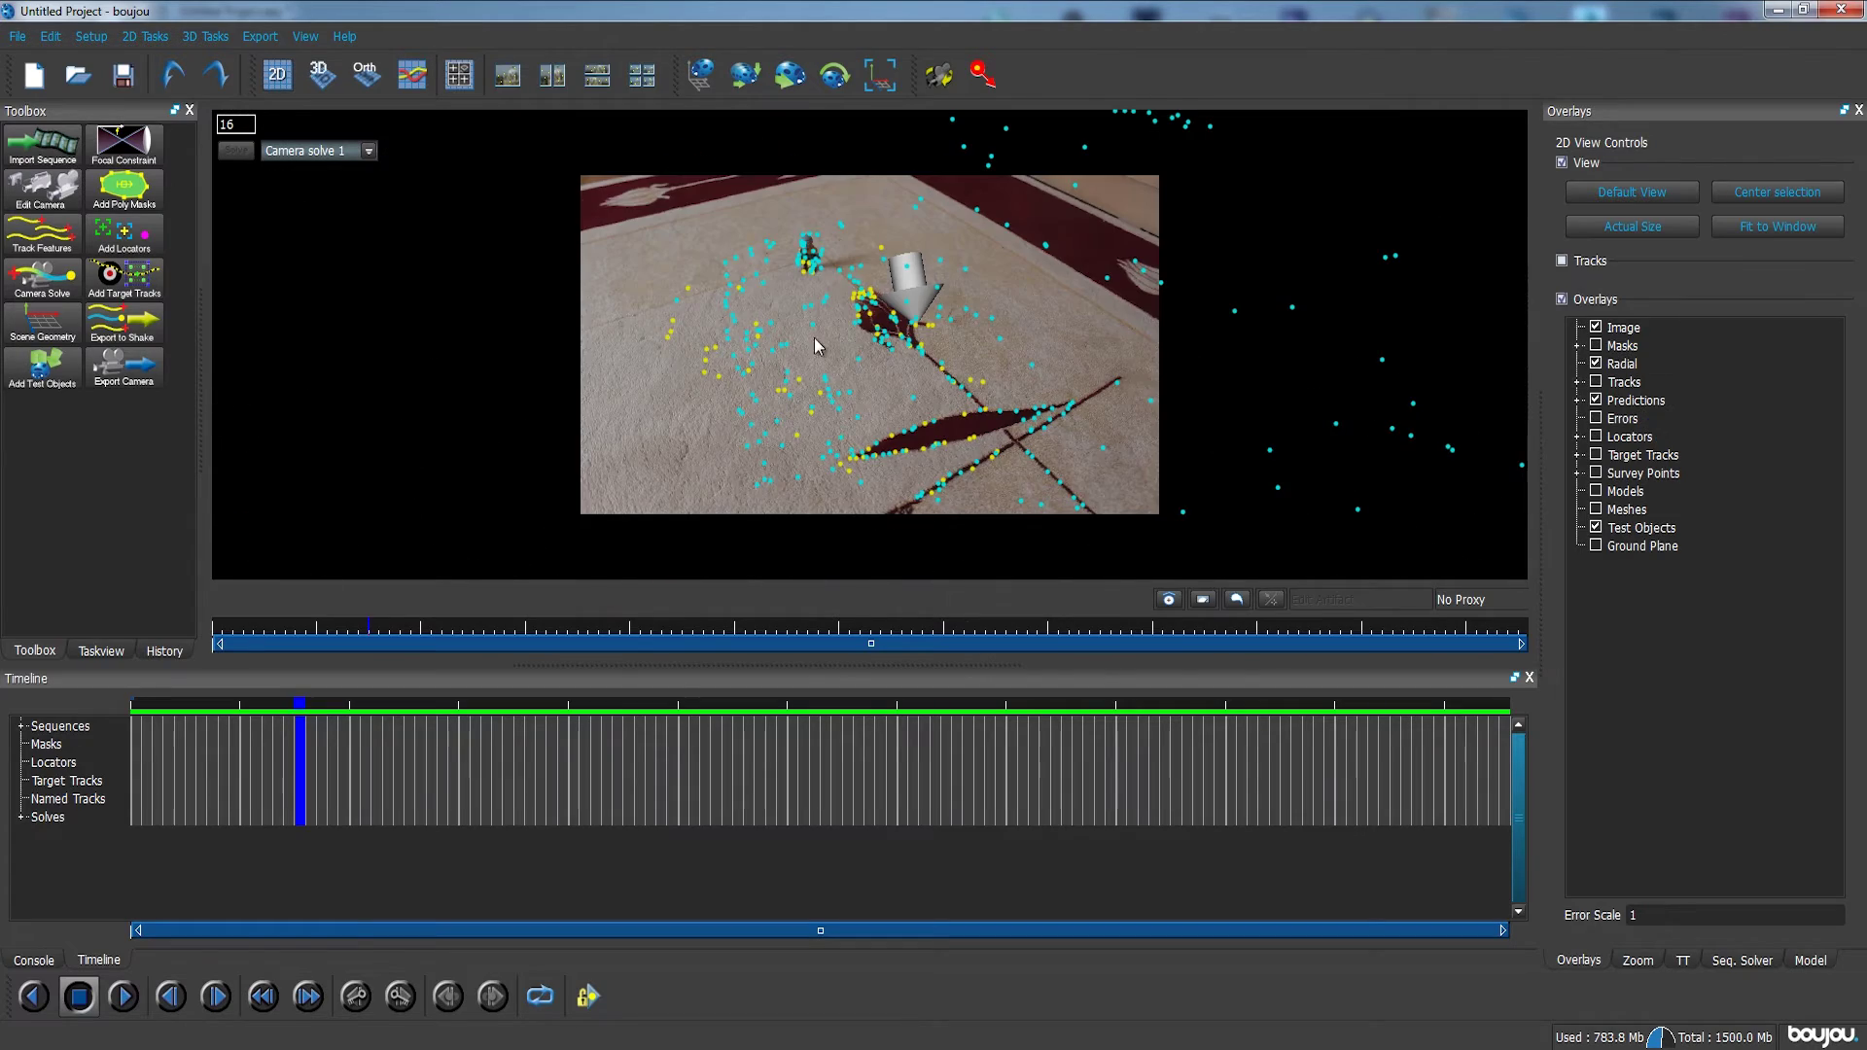
mouse_move(405, 630)
left_mouse_down()
mouse_move(1268, 607)
mouse_move(429, 581)
mouse_move(420, 612)
left_mouse_up()
left_click(319, 74)
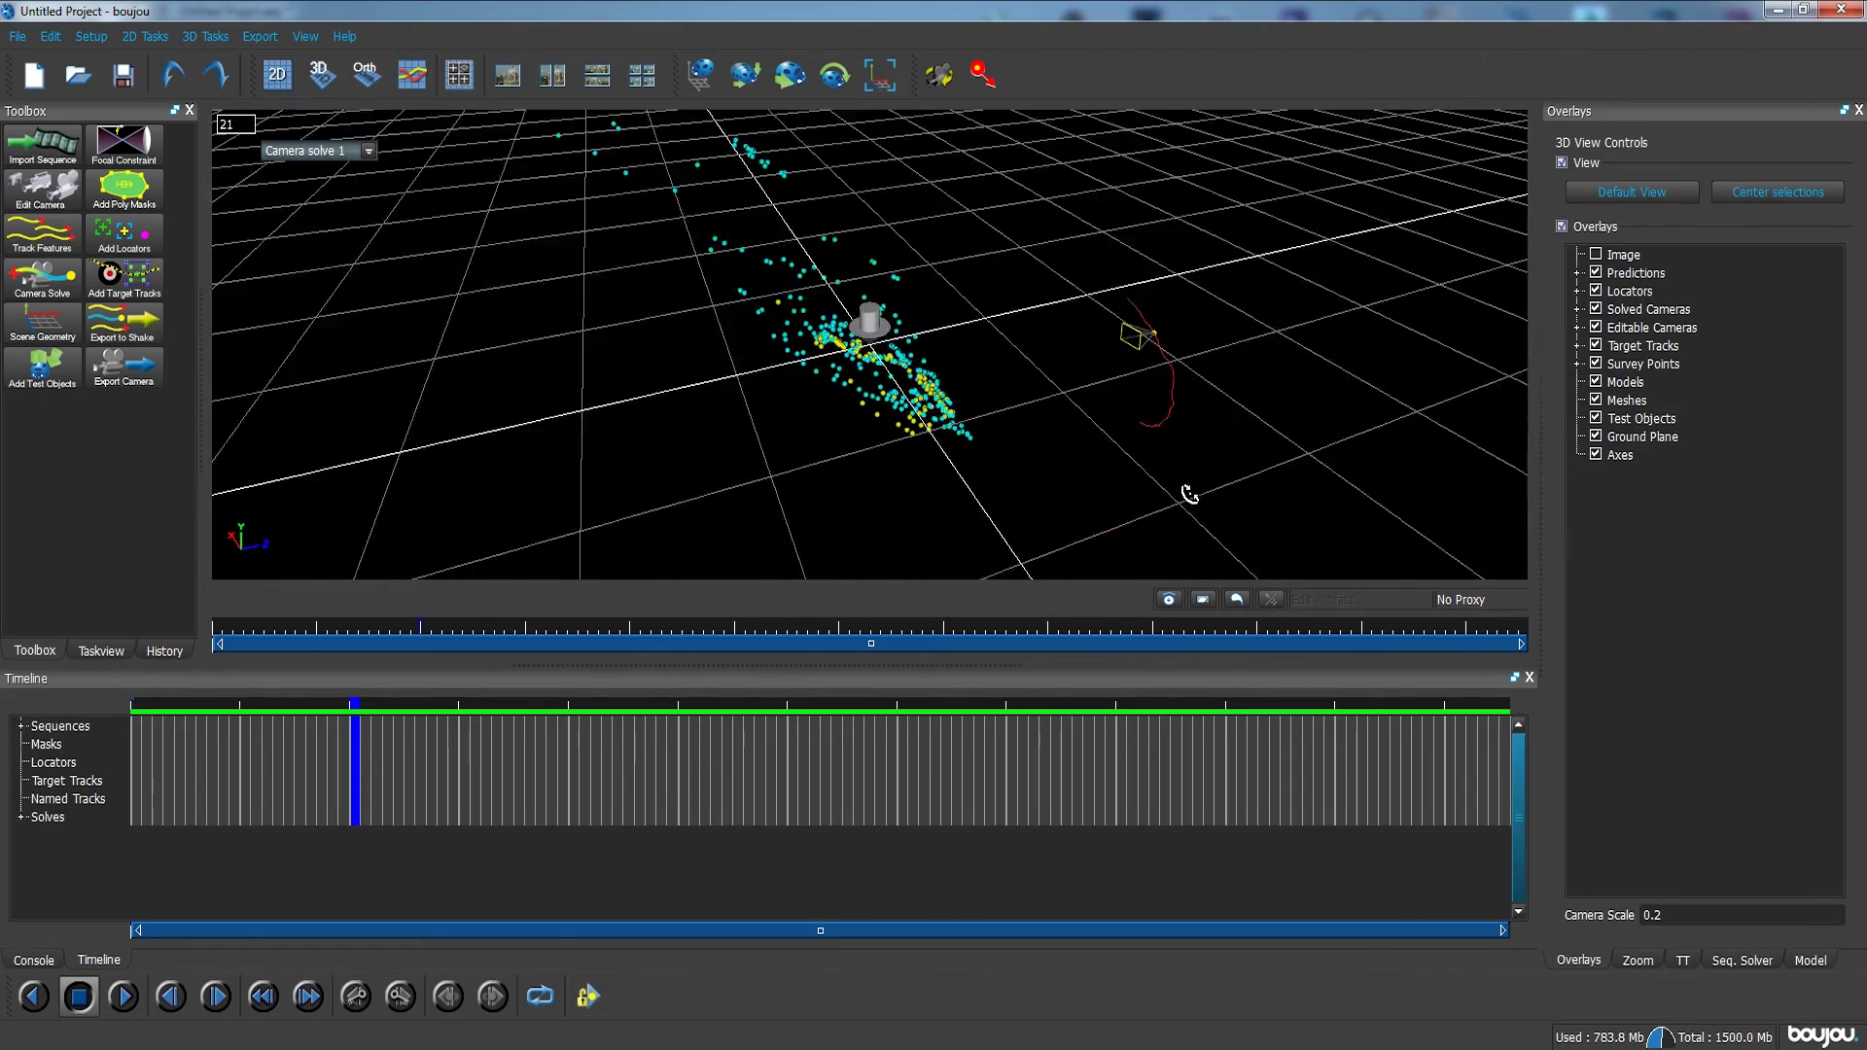
left_click_drag(1192, 482, 1016, 450)
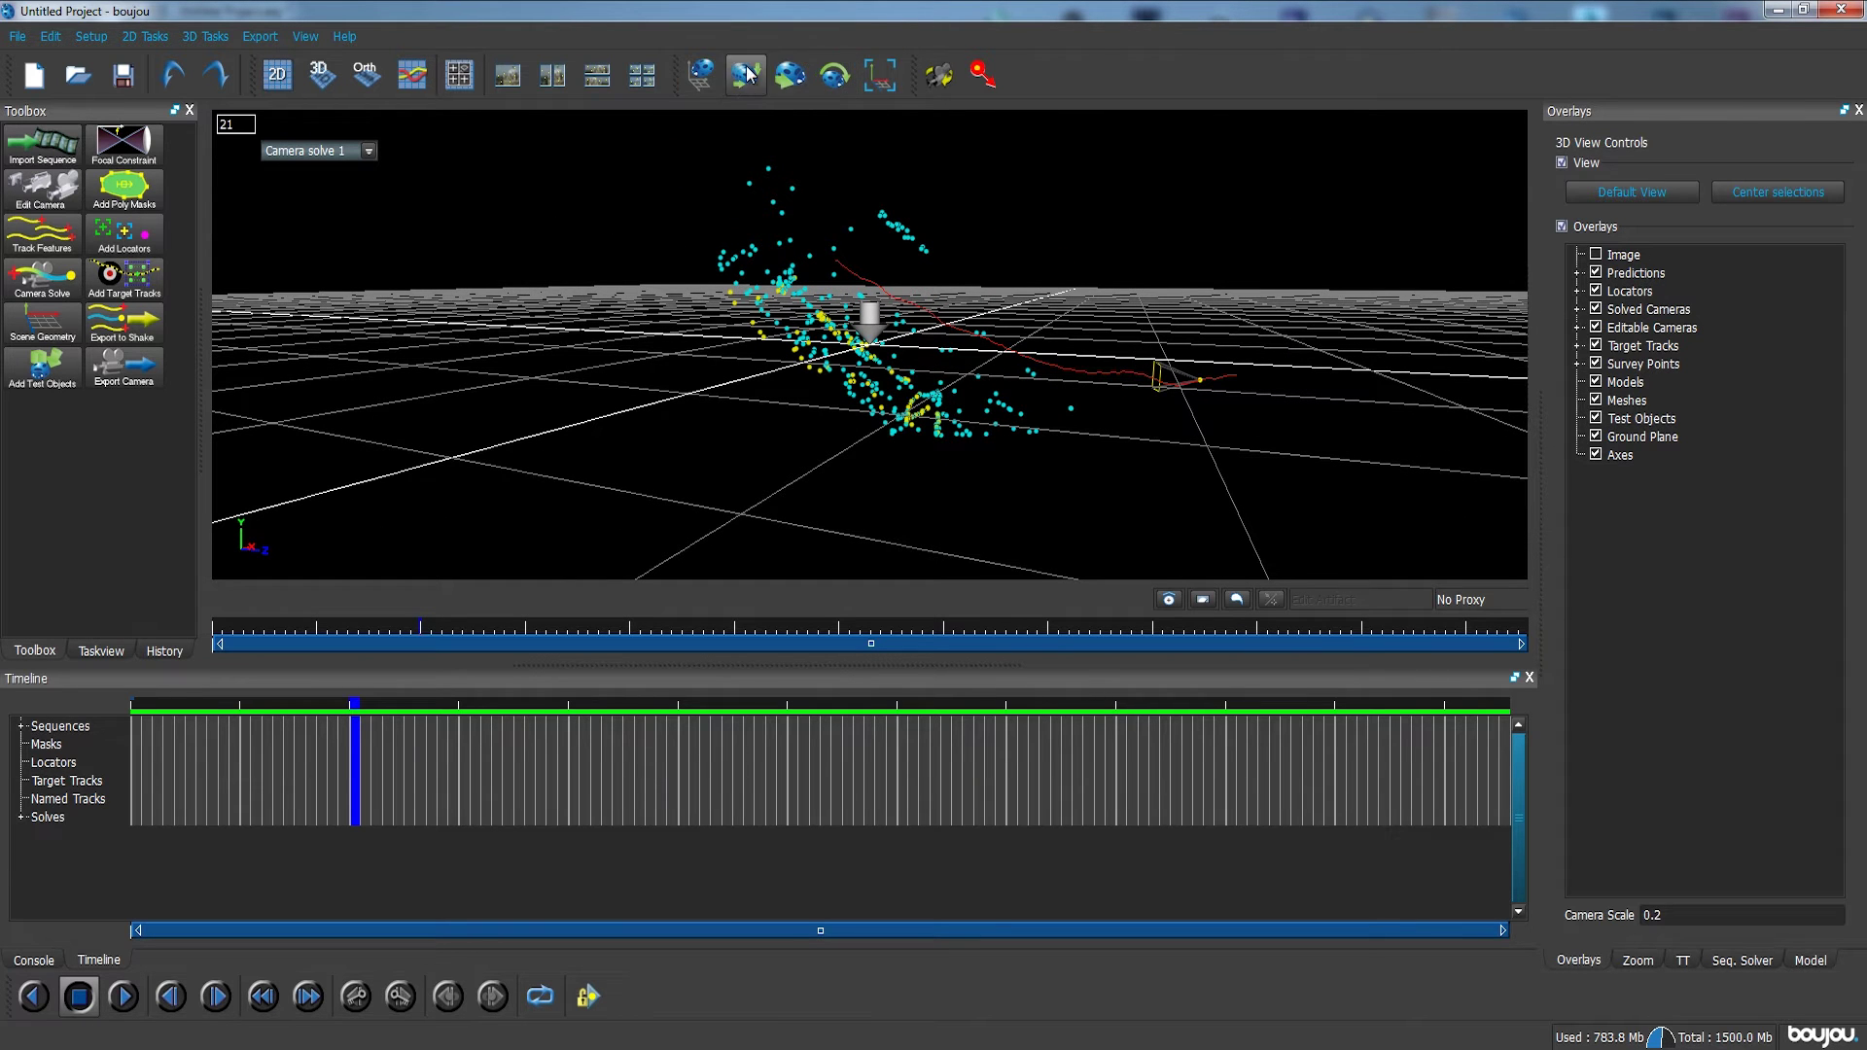
left_click(277, 74)
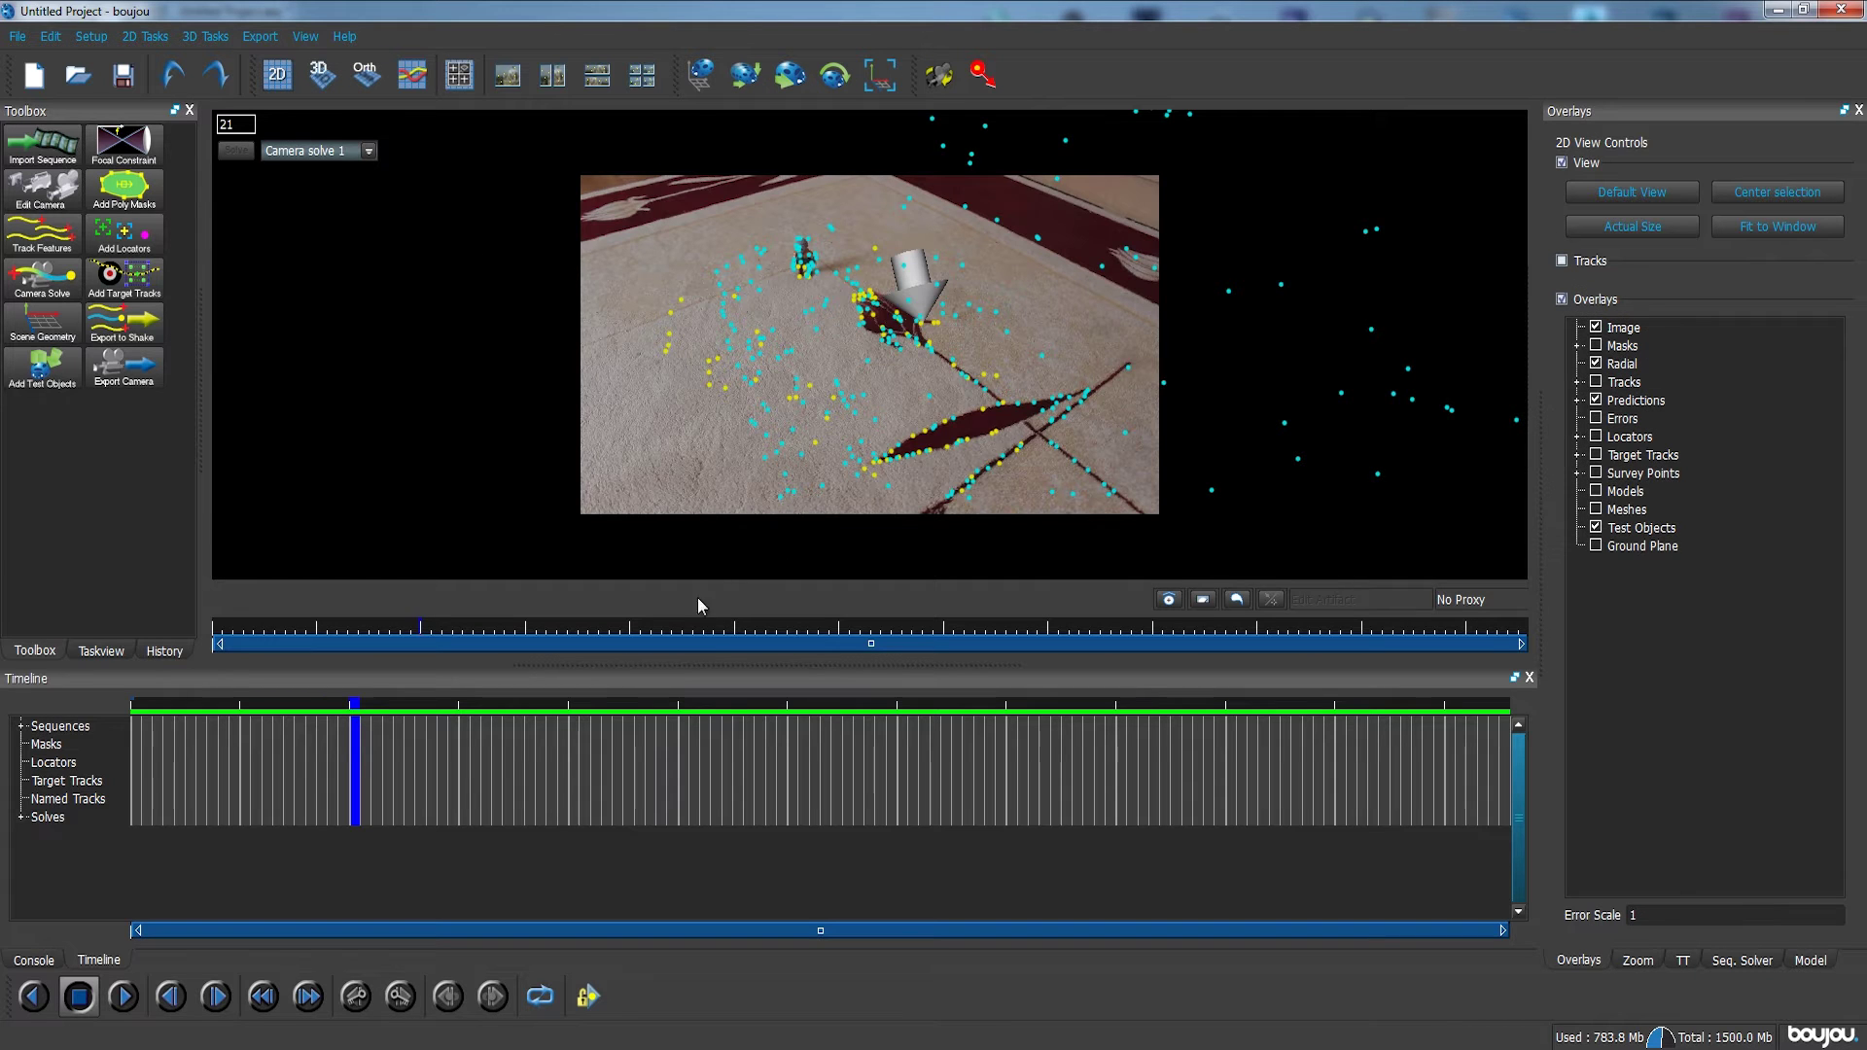
left_click_drag(687, 625, 1171, 626)
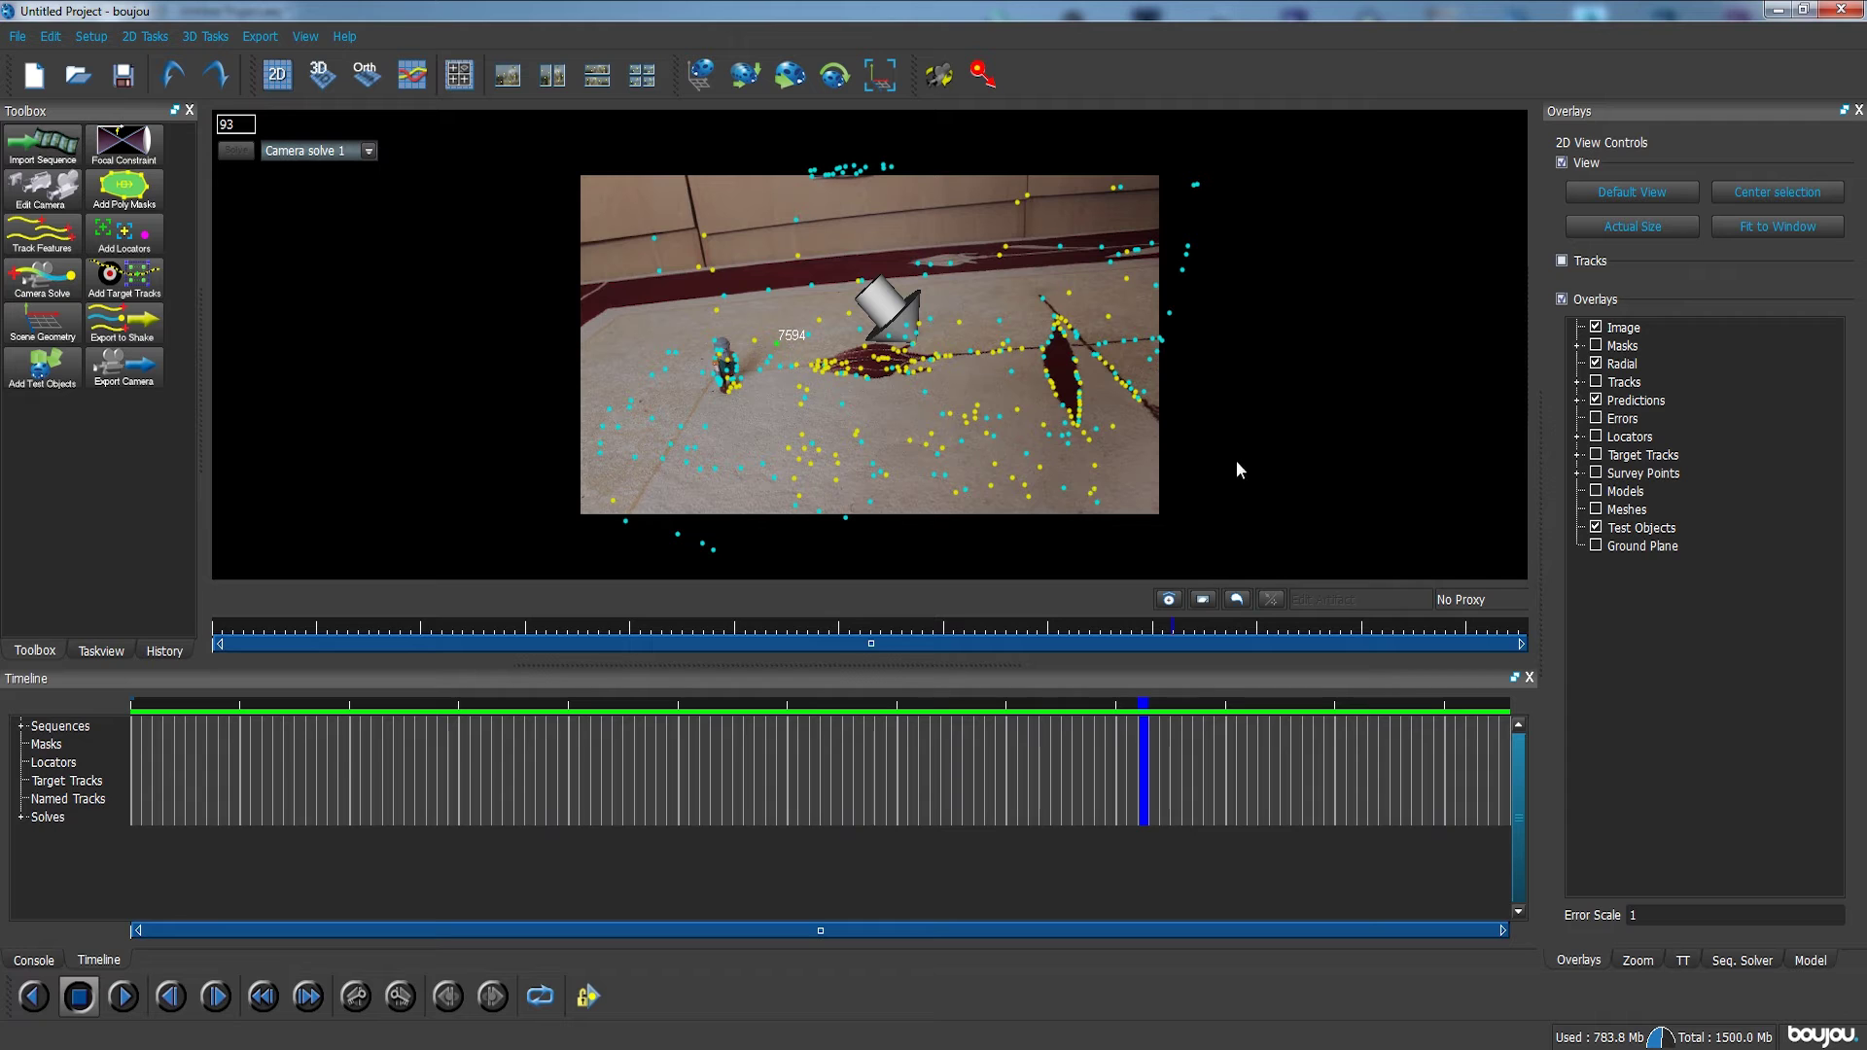
Add a z-axis coordinate frame hint connected to the two selected carpet tracks
left_click_drag(1171, 625, 965, 614)
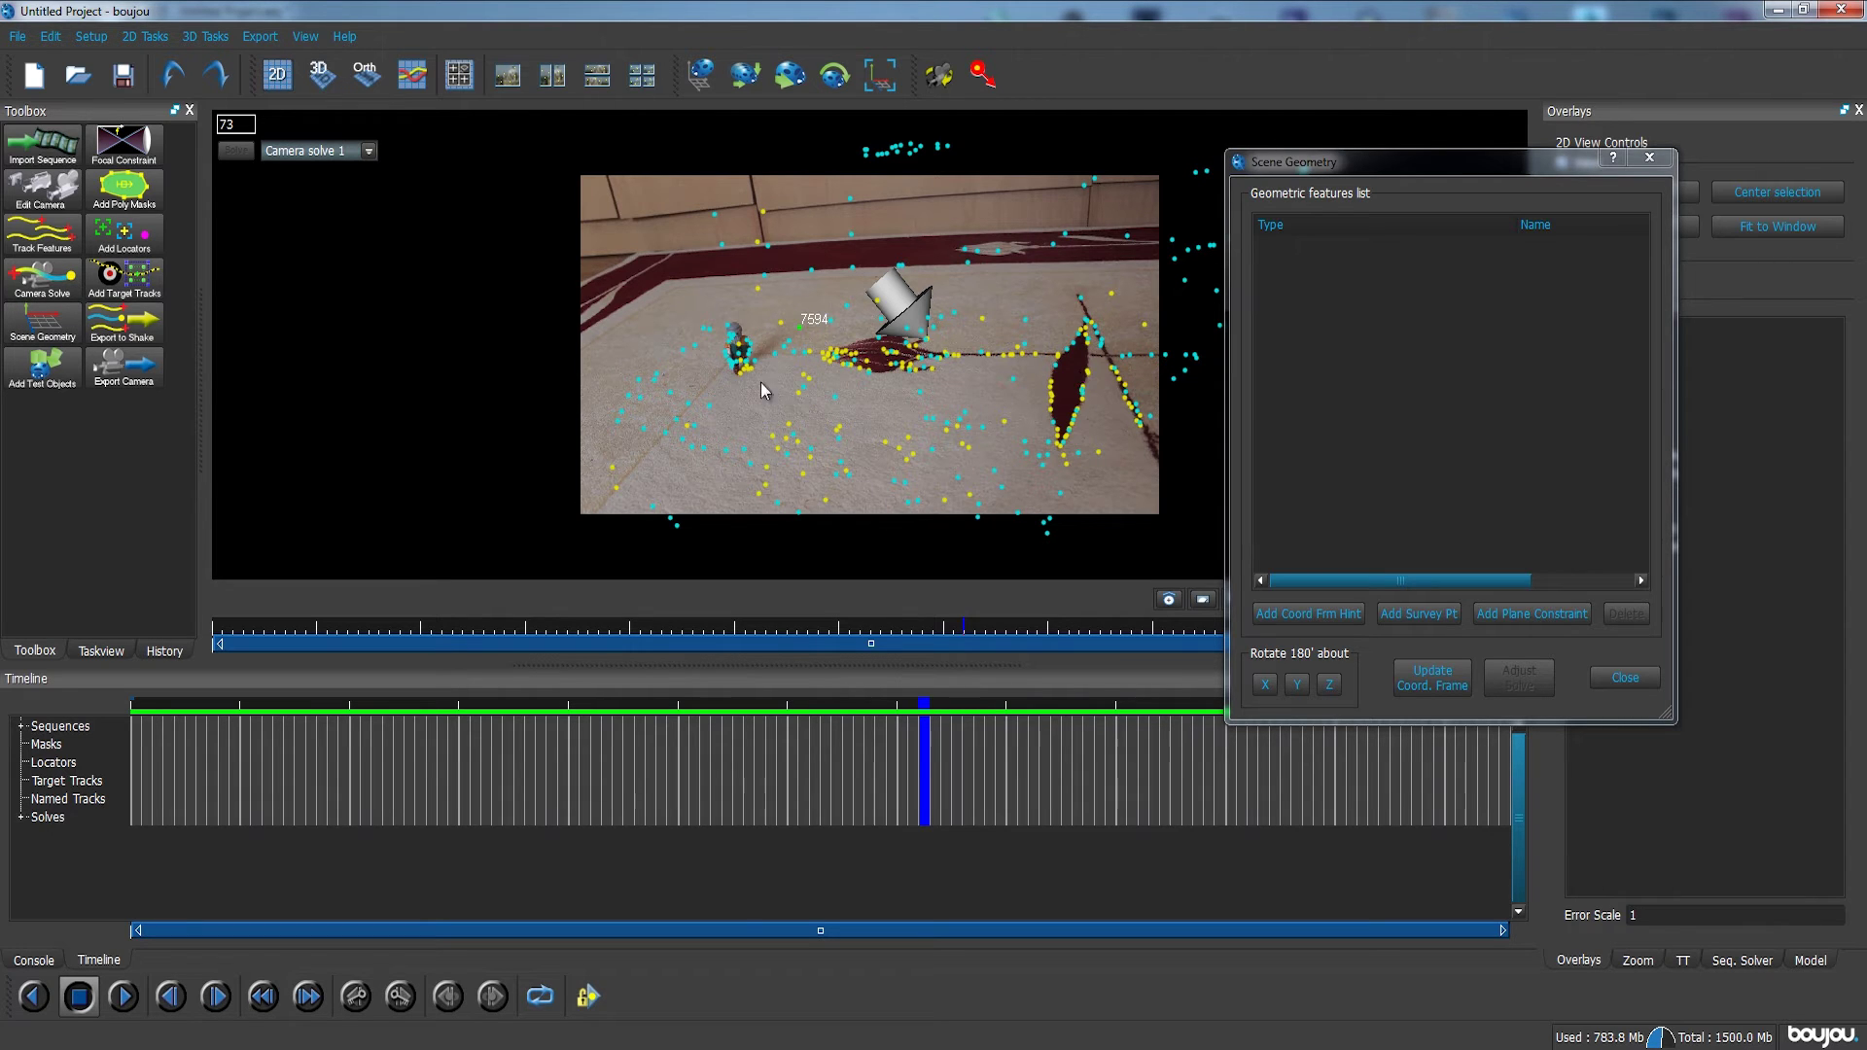
left_click_drag(953, 635, 723, 634)
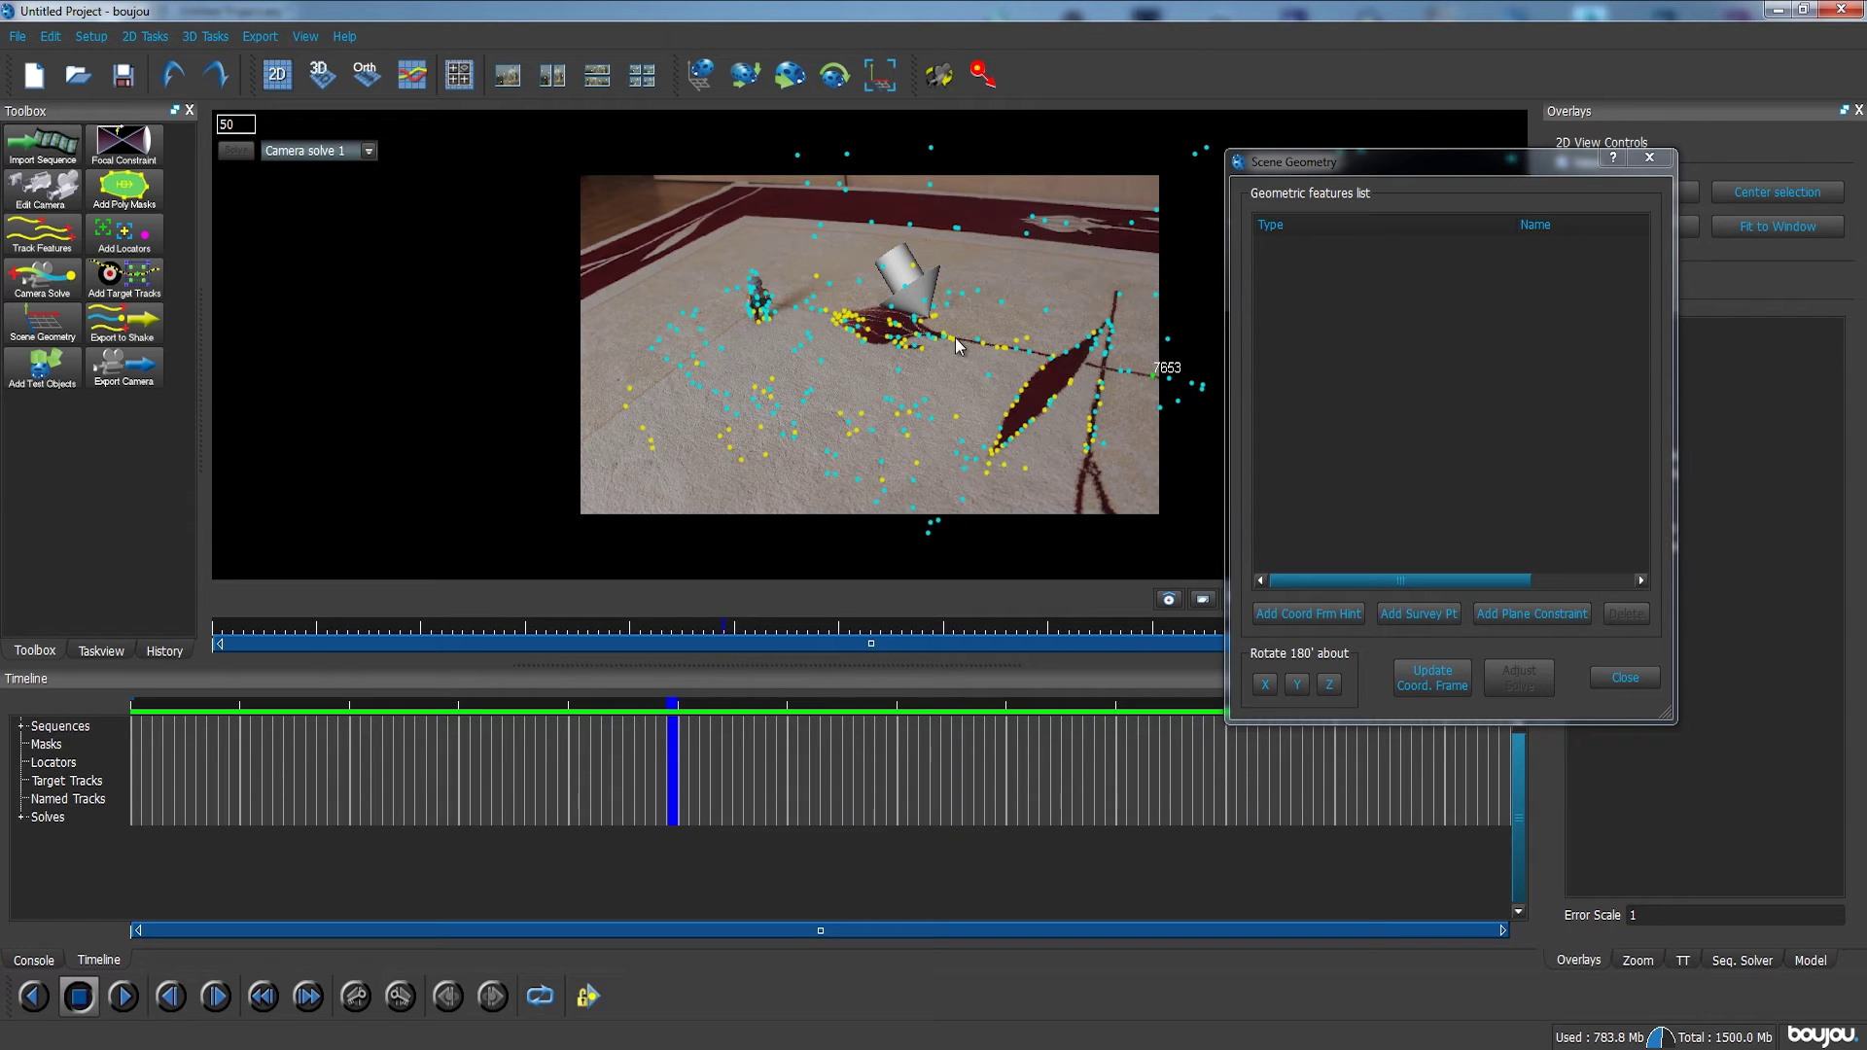
left_click(1304, 614)
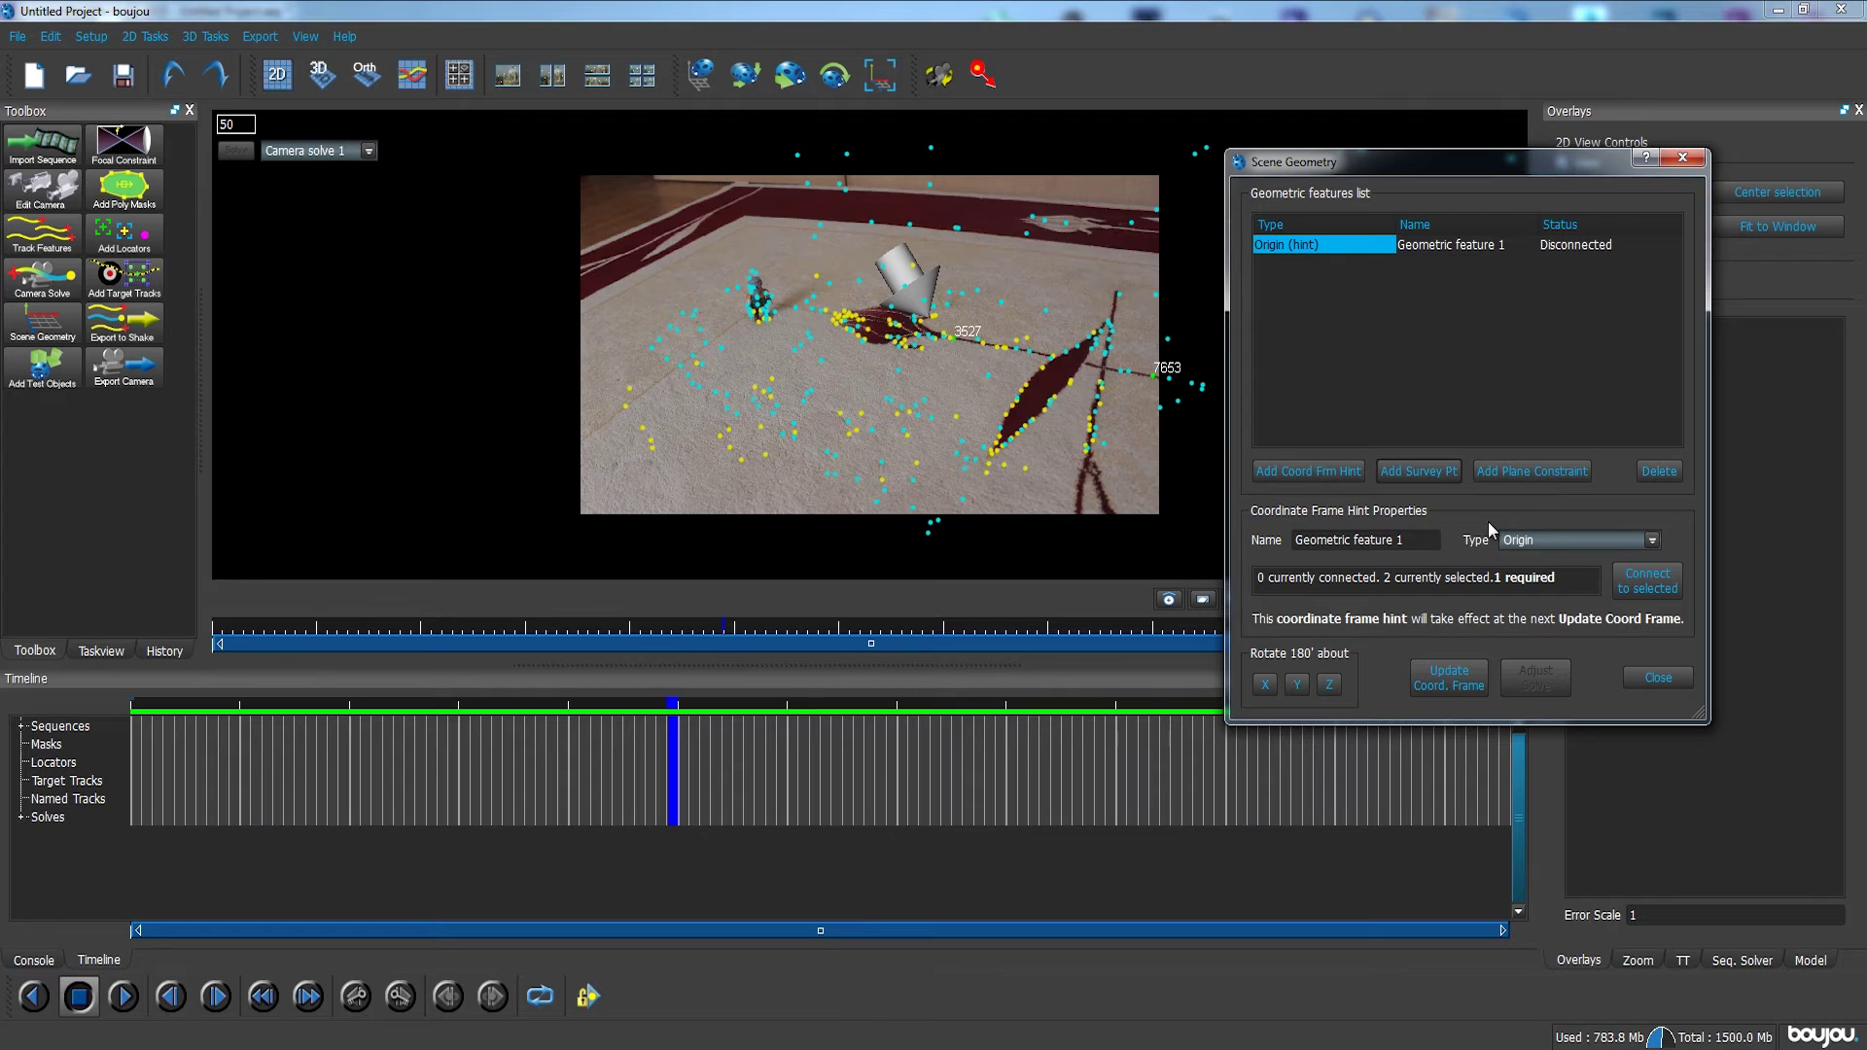
left_click(1513, 547)
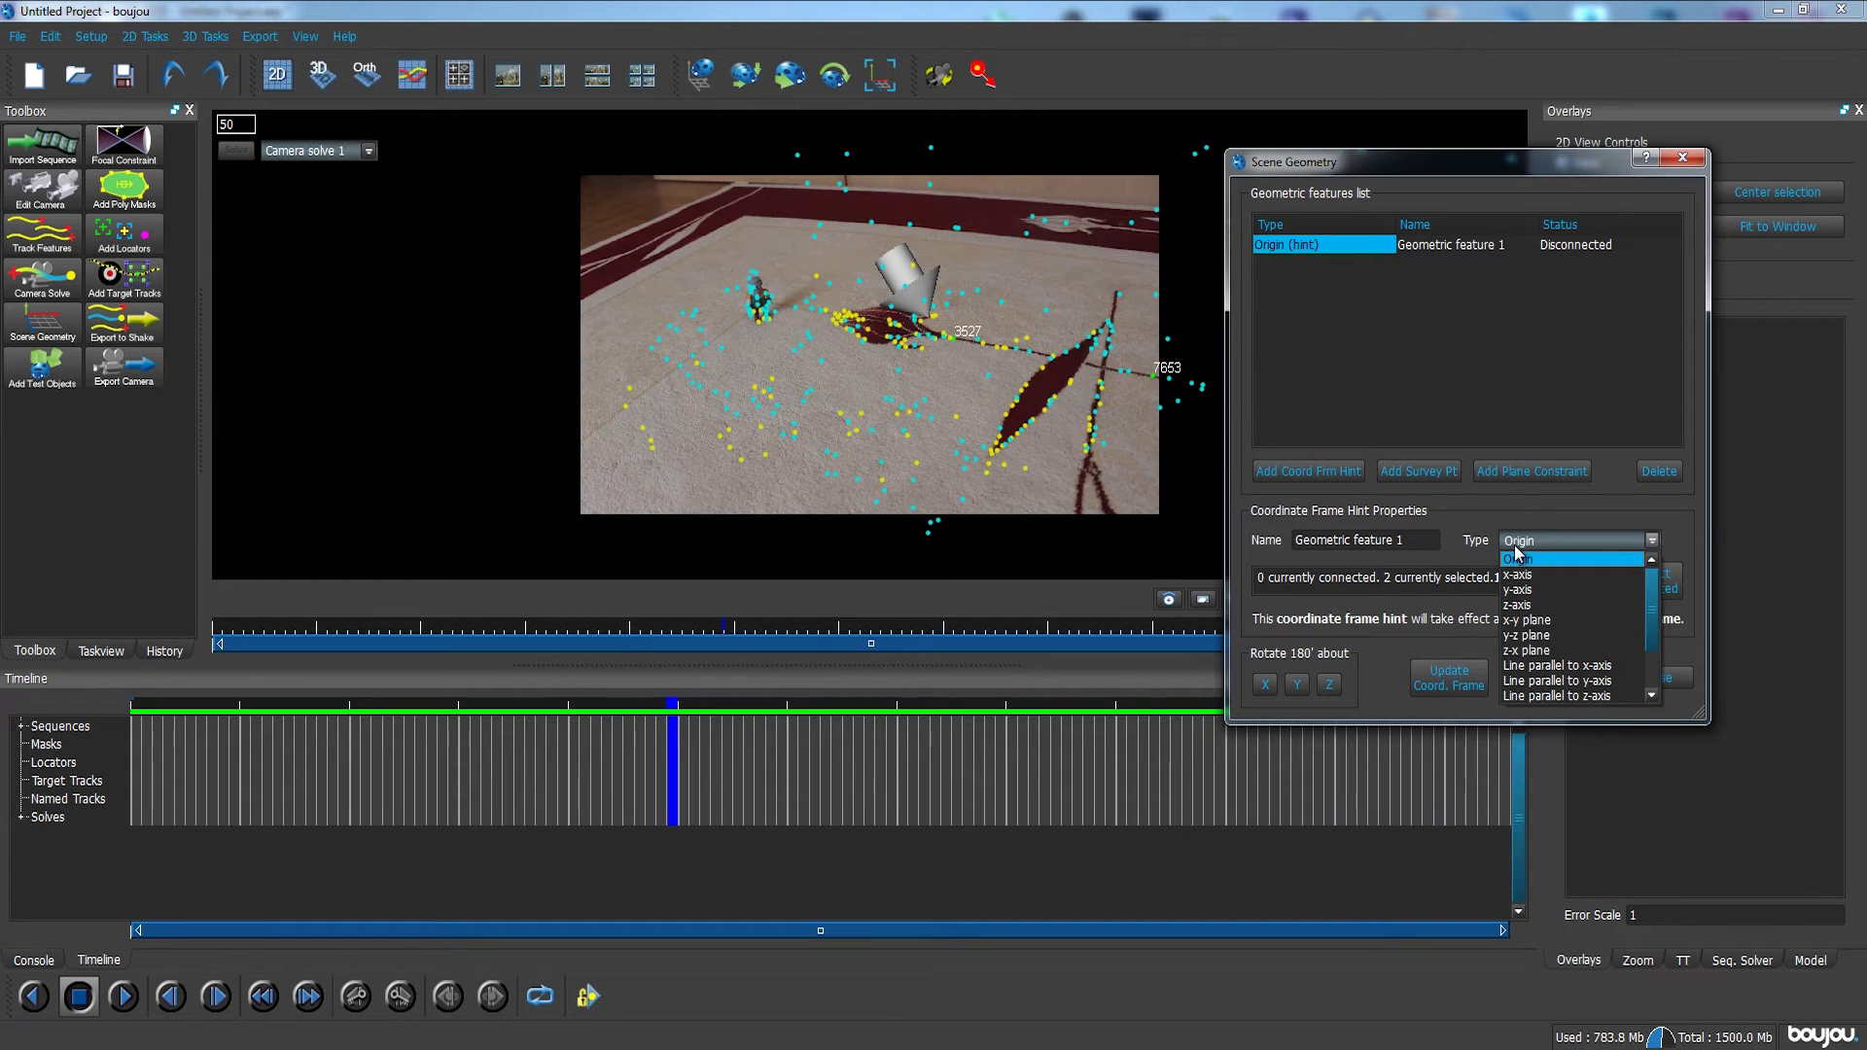
left_click(1532, 603)
left_click_drag(671, 623, 137, 628)
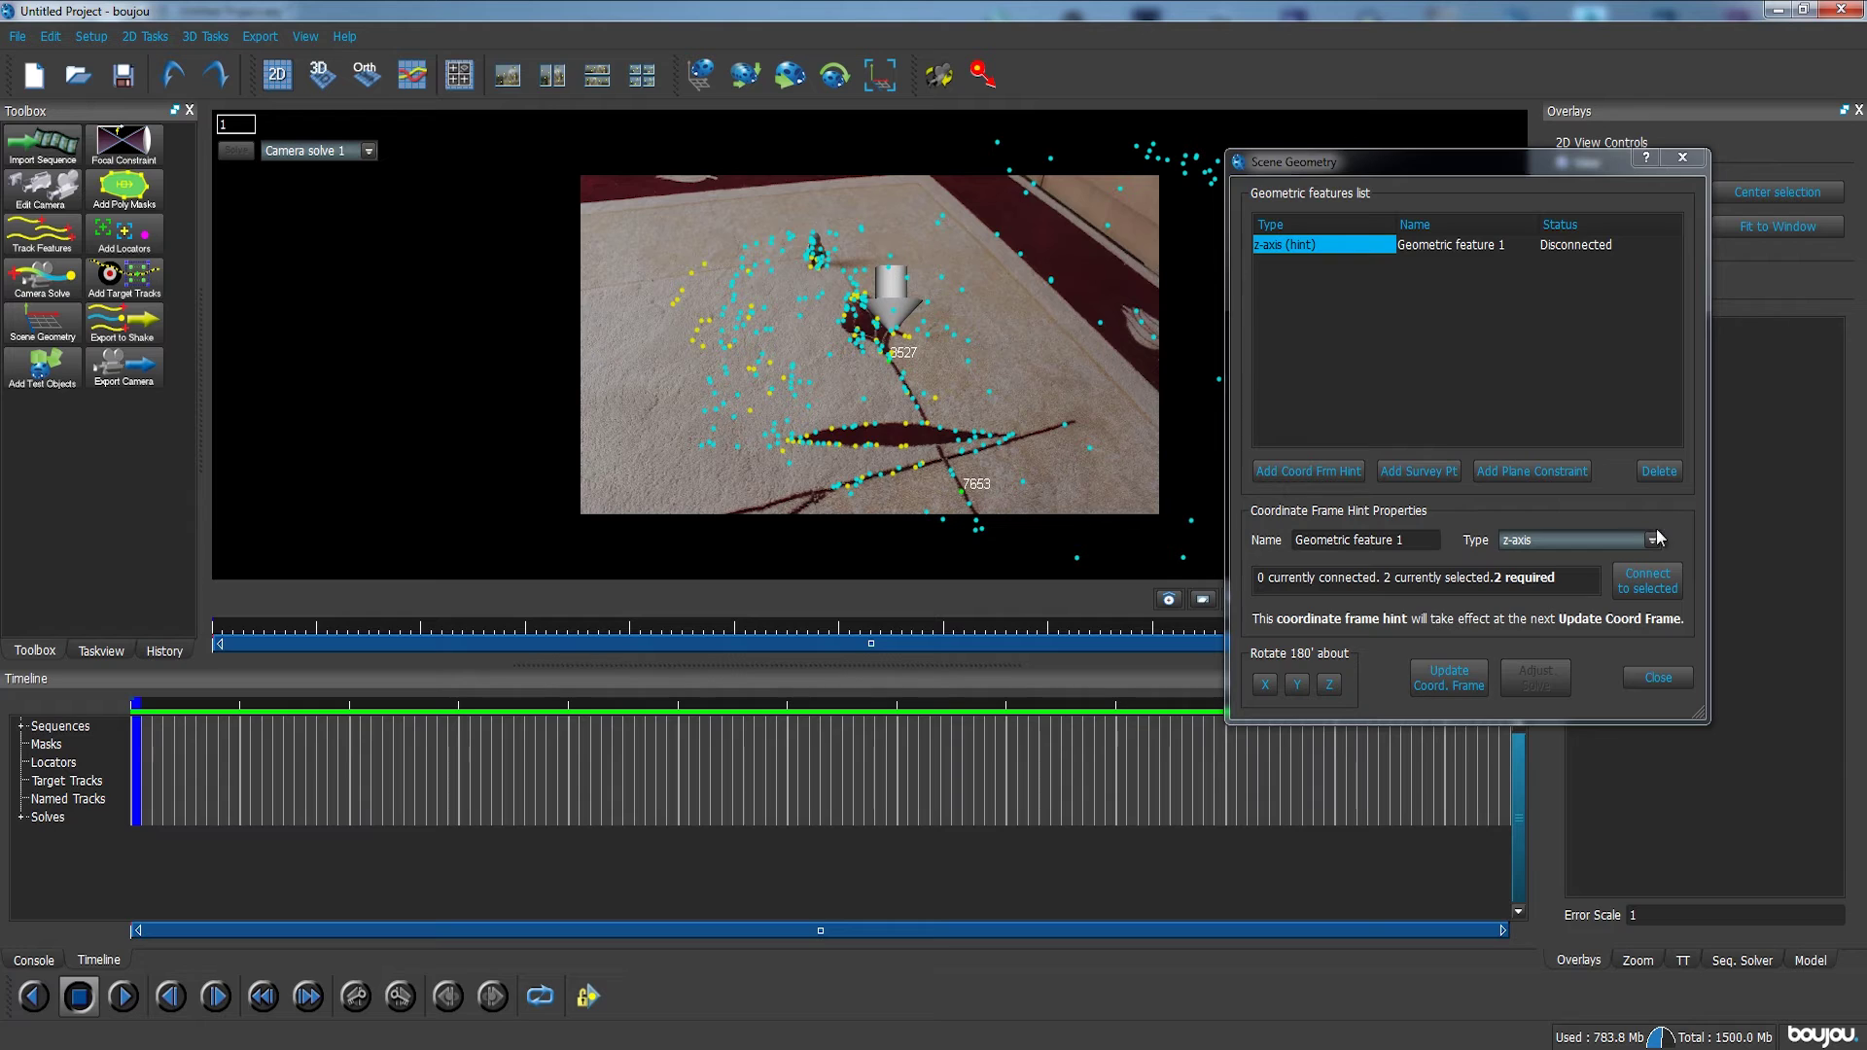
left_click(1650, 586)
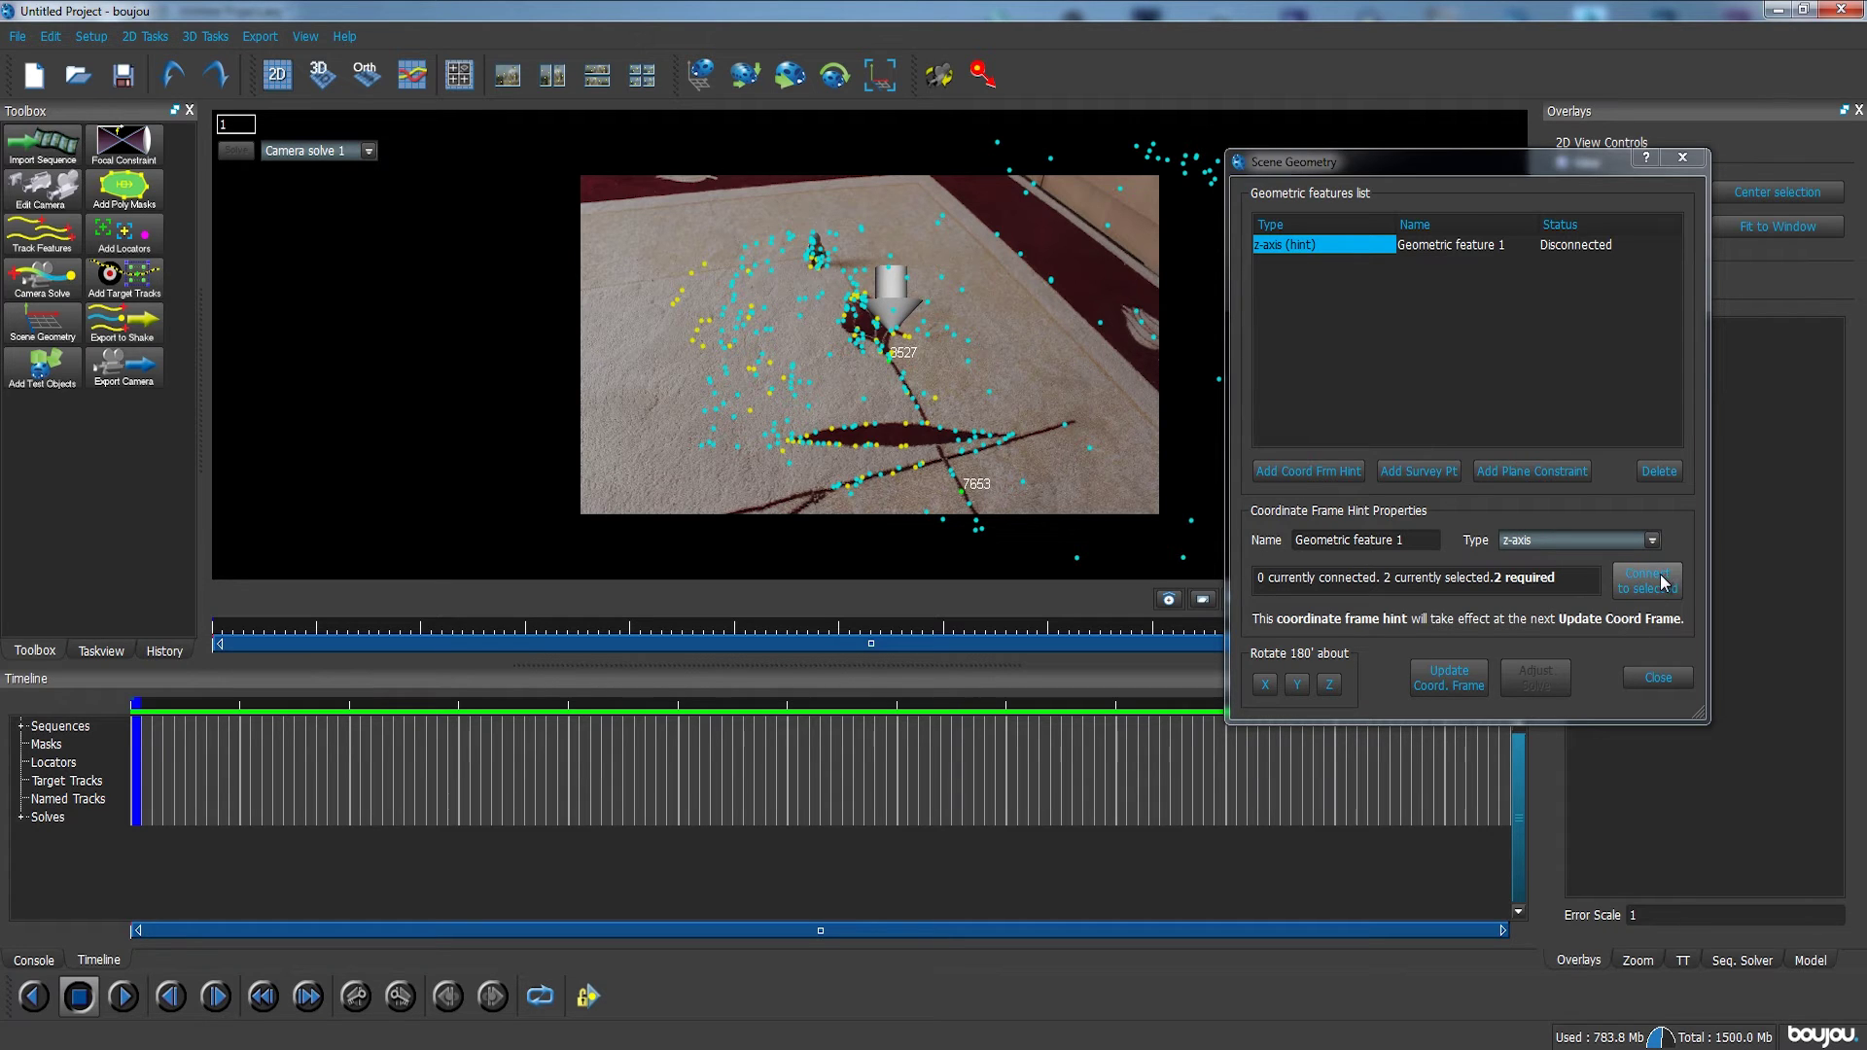
Add an x-axis coordinate frame hint connected to carpet tracks 716 and 8208
left_click(864, 481)
left_click(1067, 425, "shift")
left_click(1323, 474)
left_click(1521, 546)
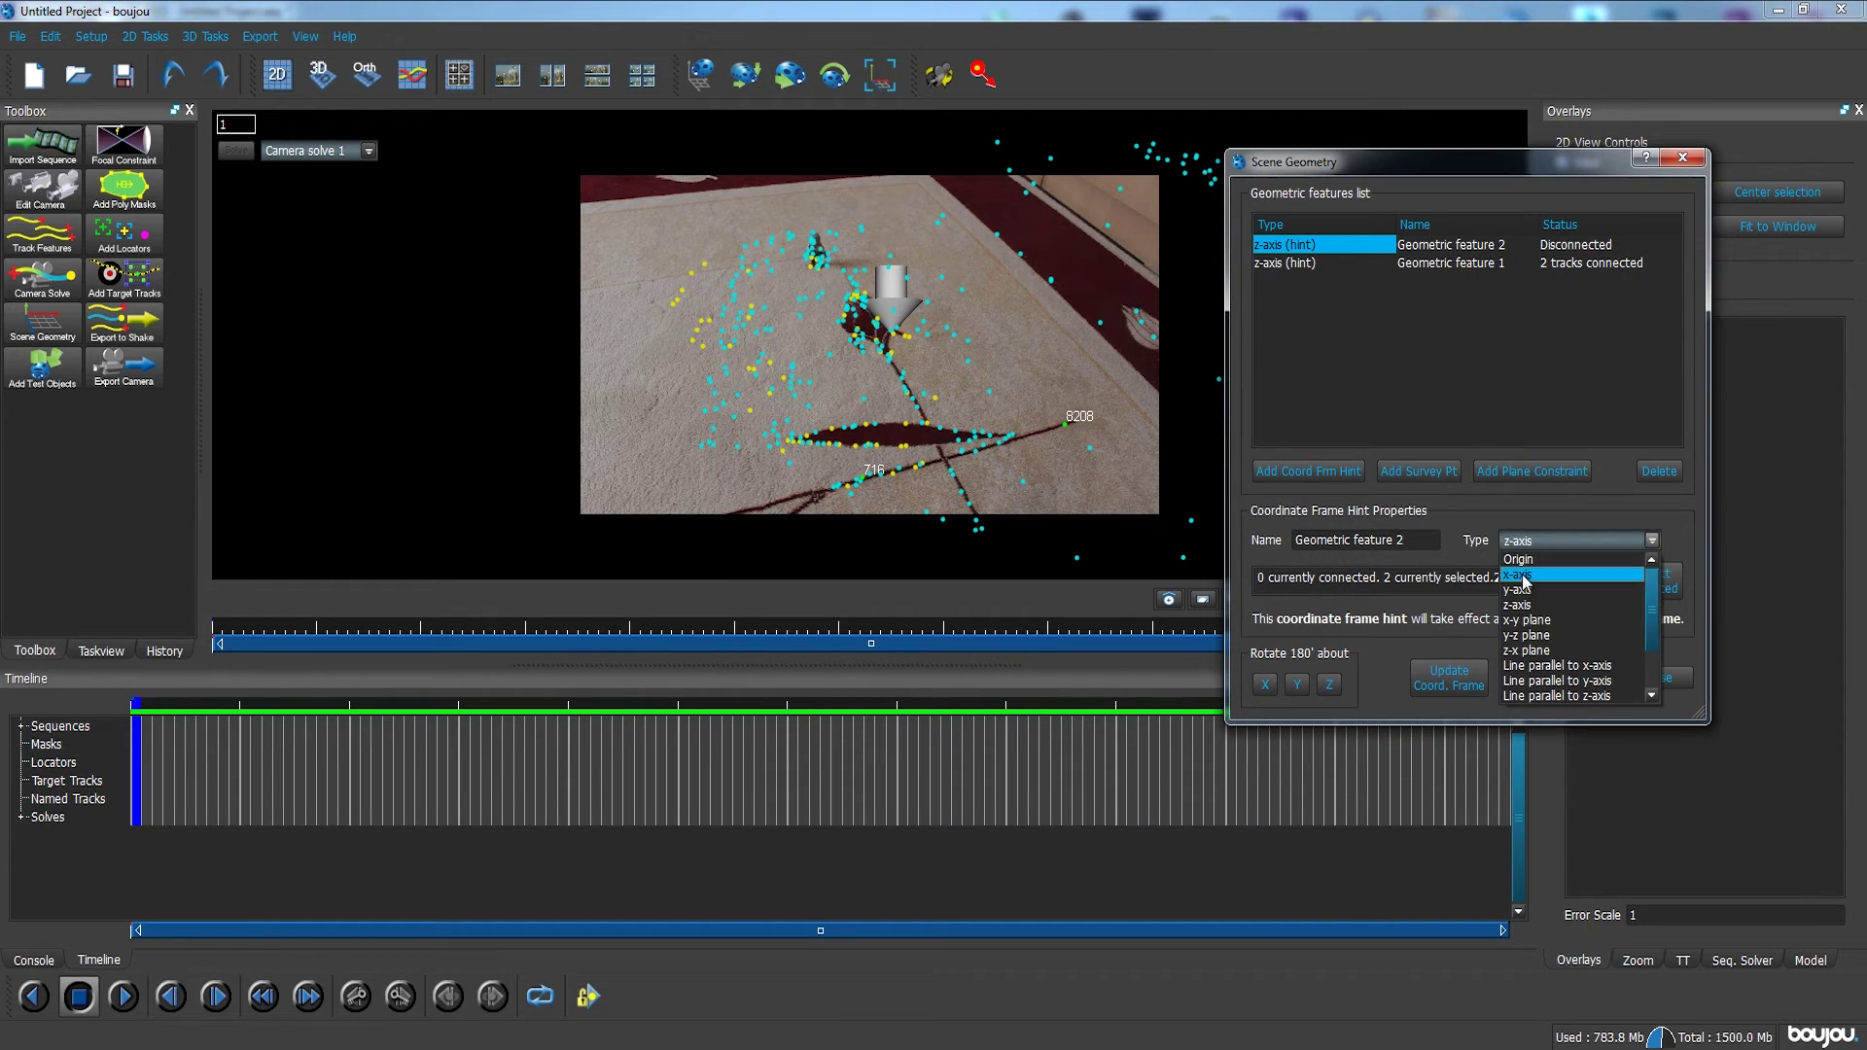
left_click(1520, 575)
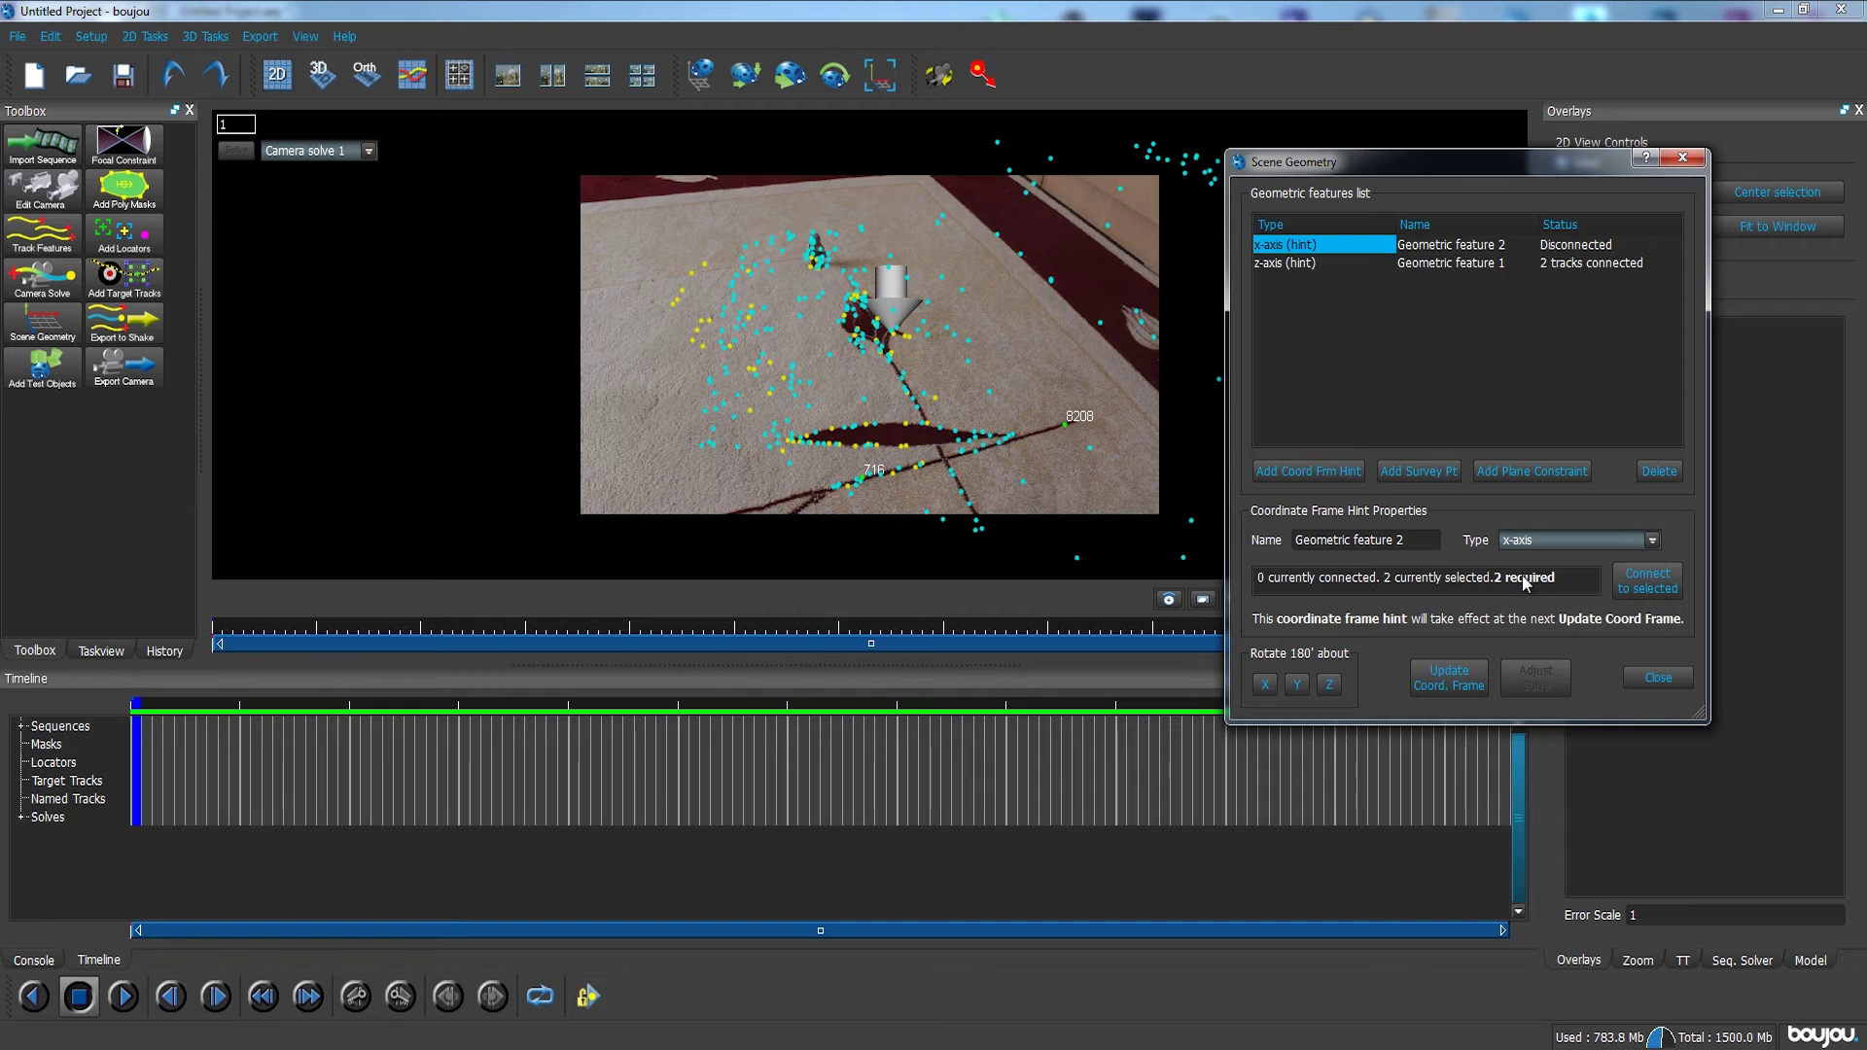
left_click(1641, 587)
left_click(322, 74)
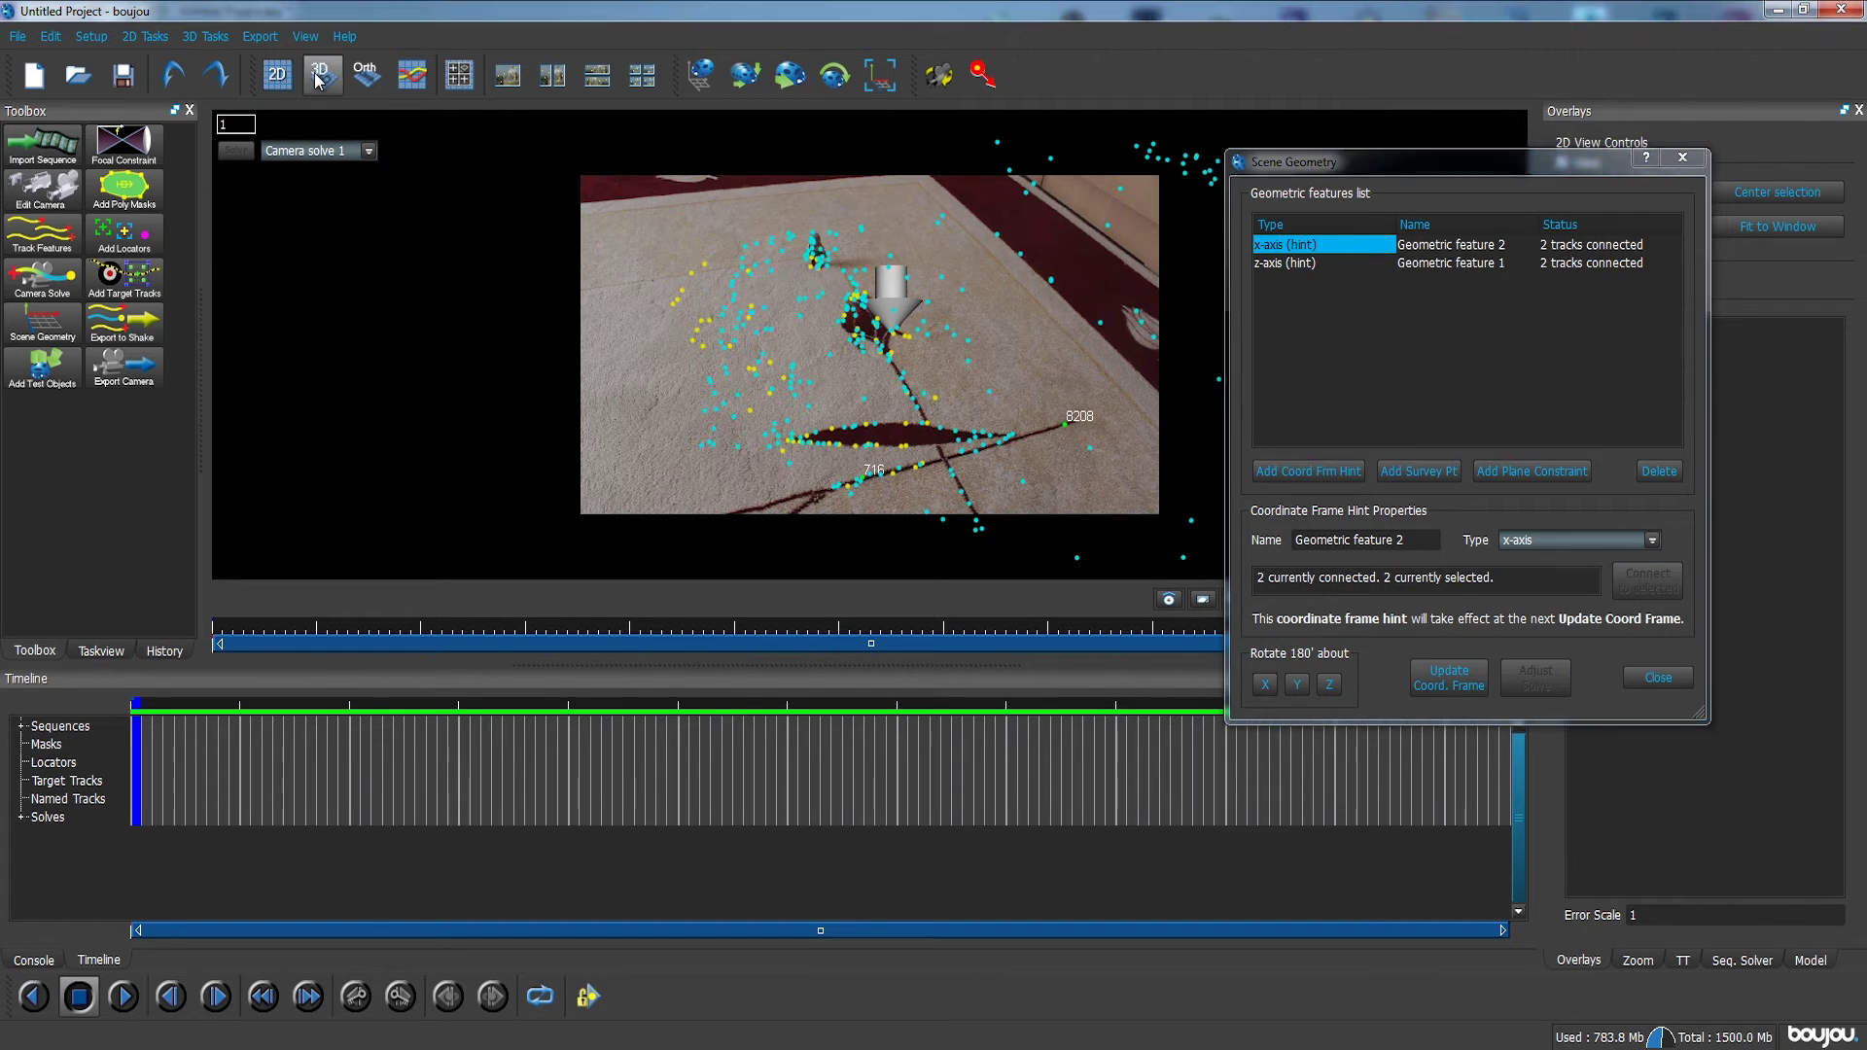
Apply the hints with Update Coord. Frame and close the Scene Geometry window
left_click_drag(650, 649, 381, 623)
left_click_drag(1439, 165, 355, 190)
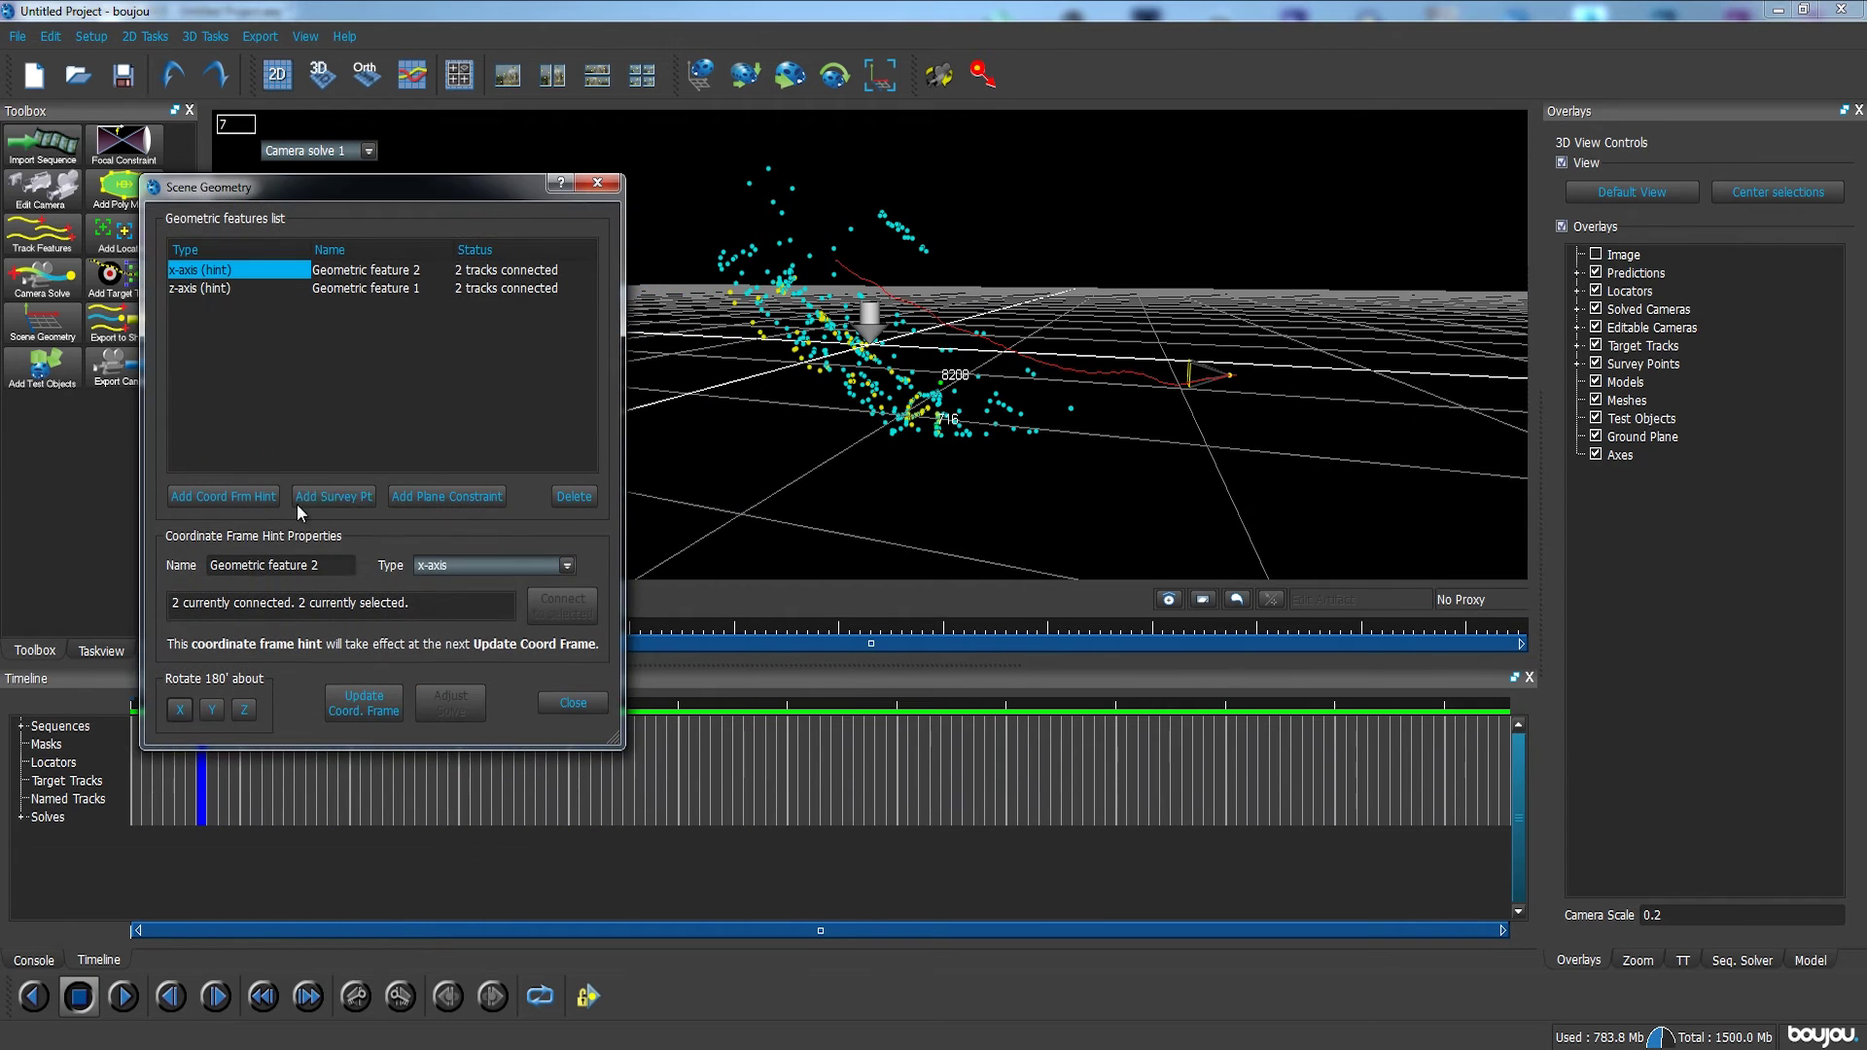
left_click(370, 715)
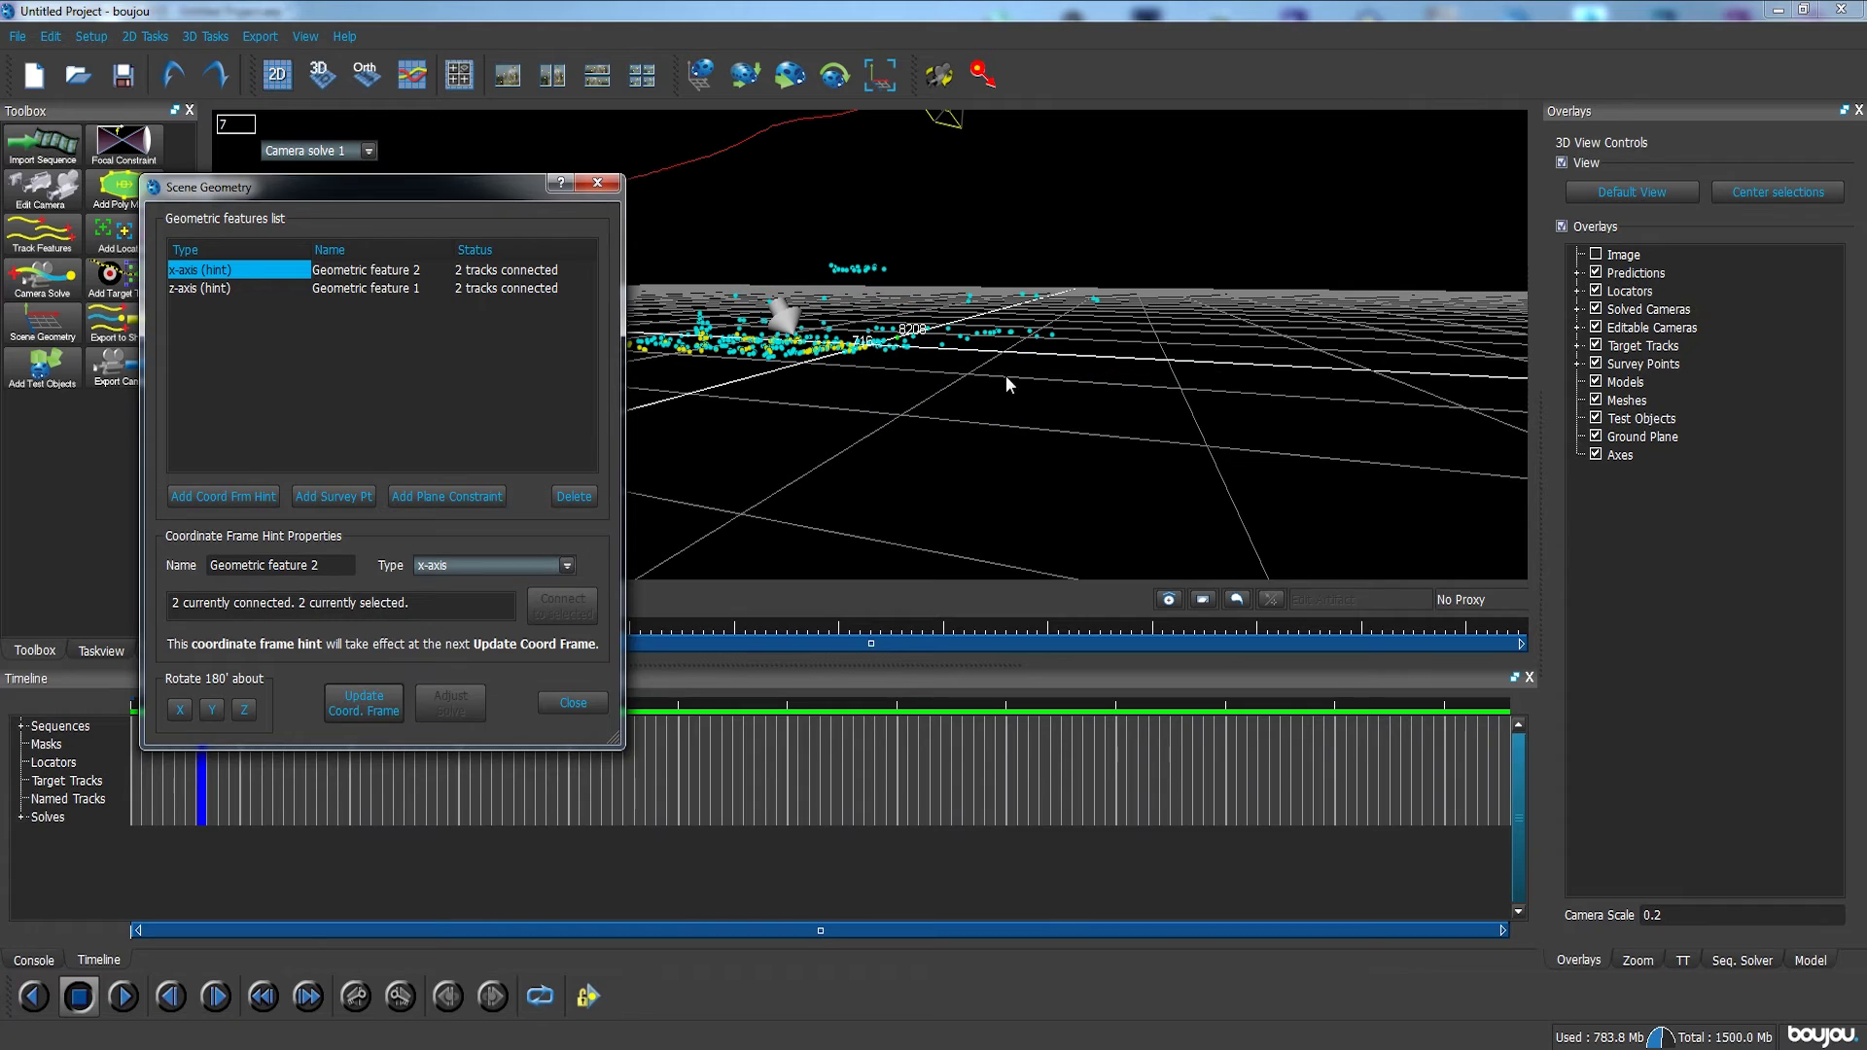
key("Escape")
Orbit the 3D view to confirm the point cloud lies level on the ground grid
left_click_drag(1055, 350, 1130, 365)
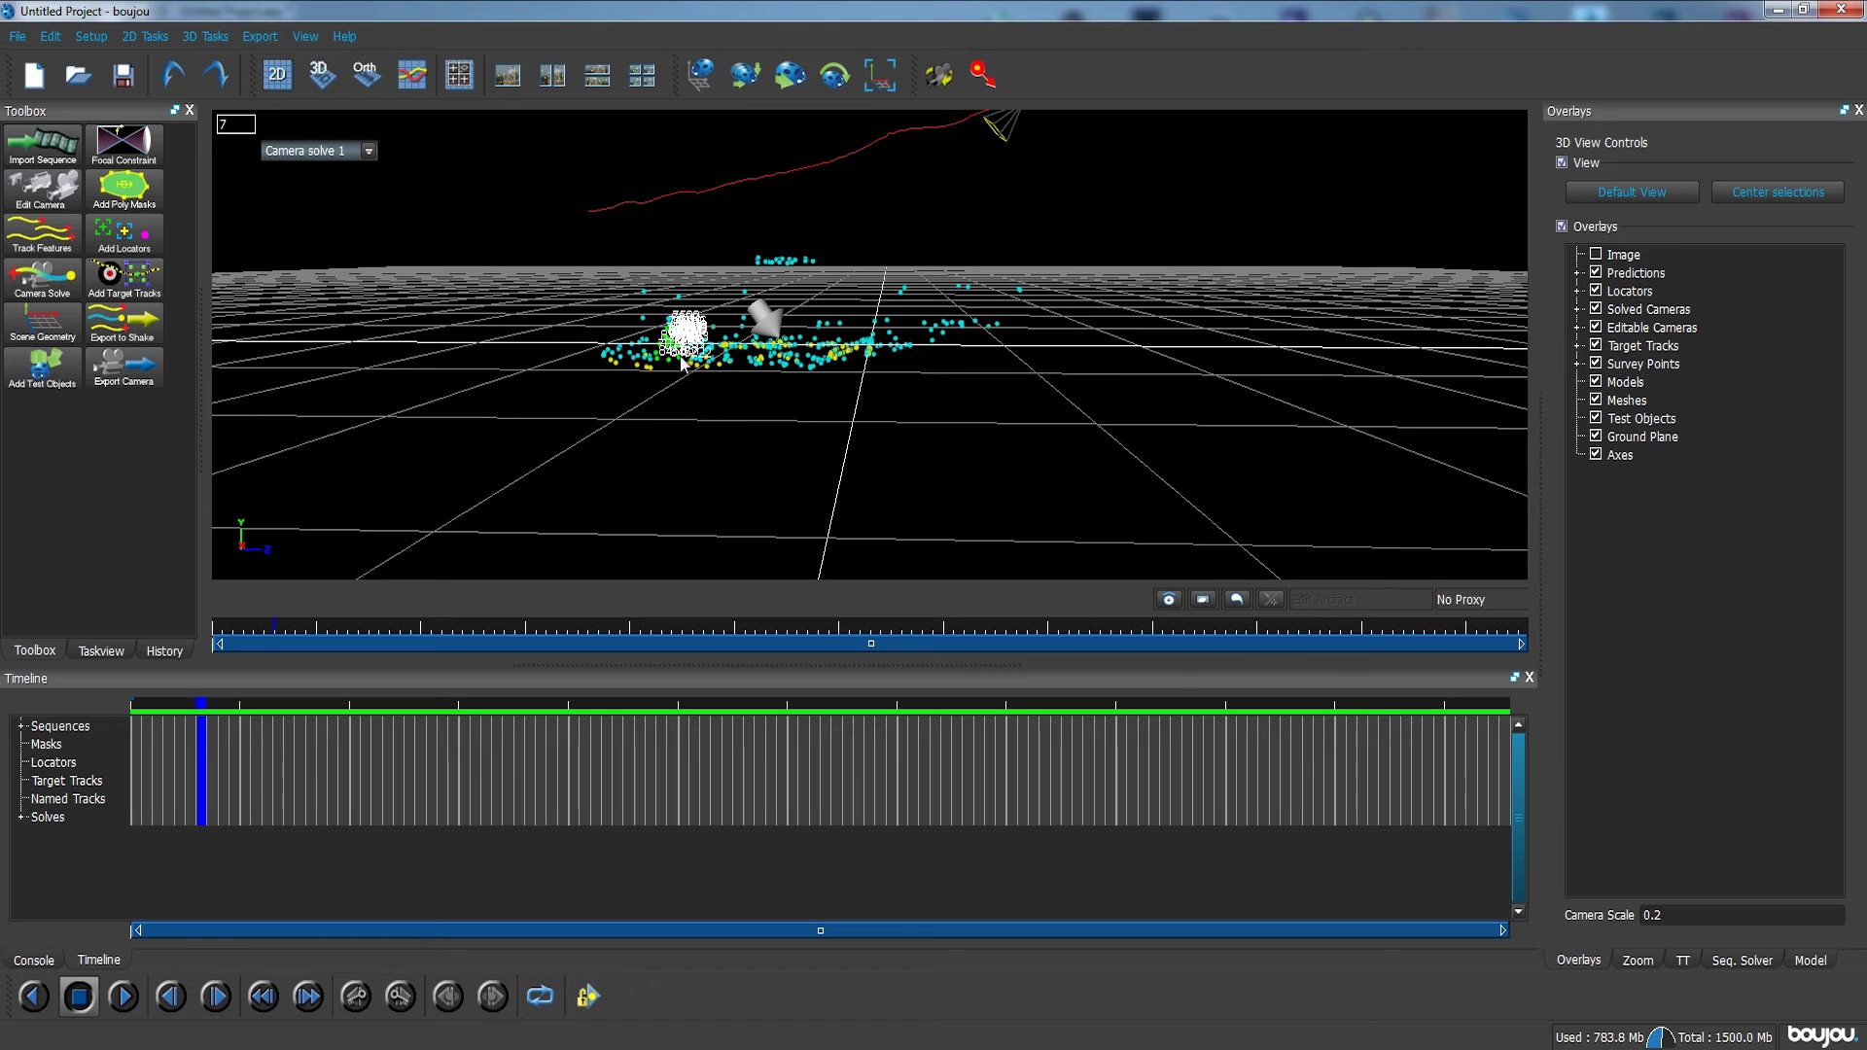
left_click_drag(711, 380, 604, 441)
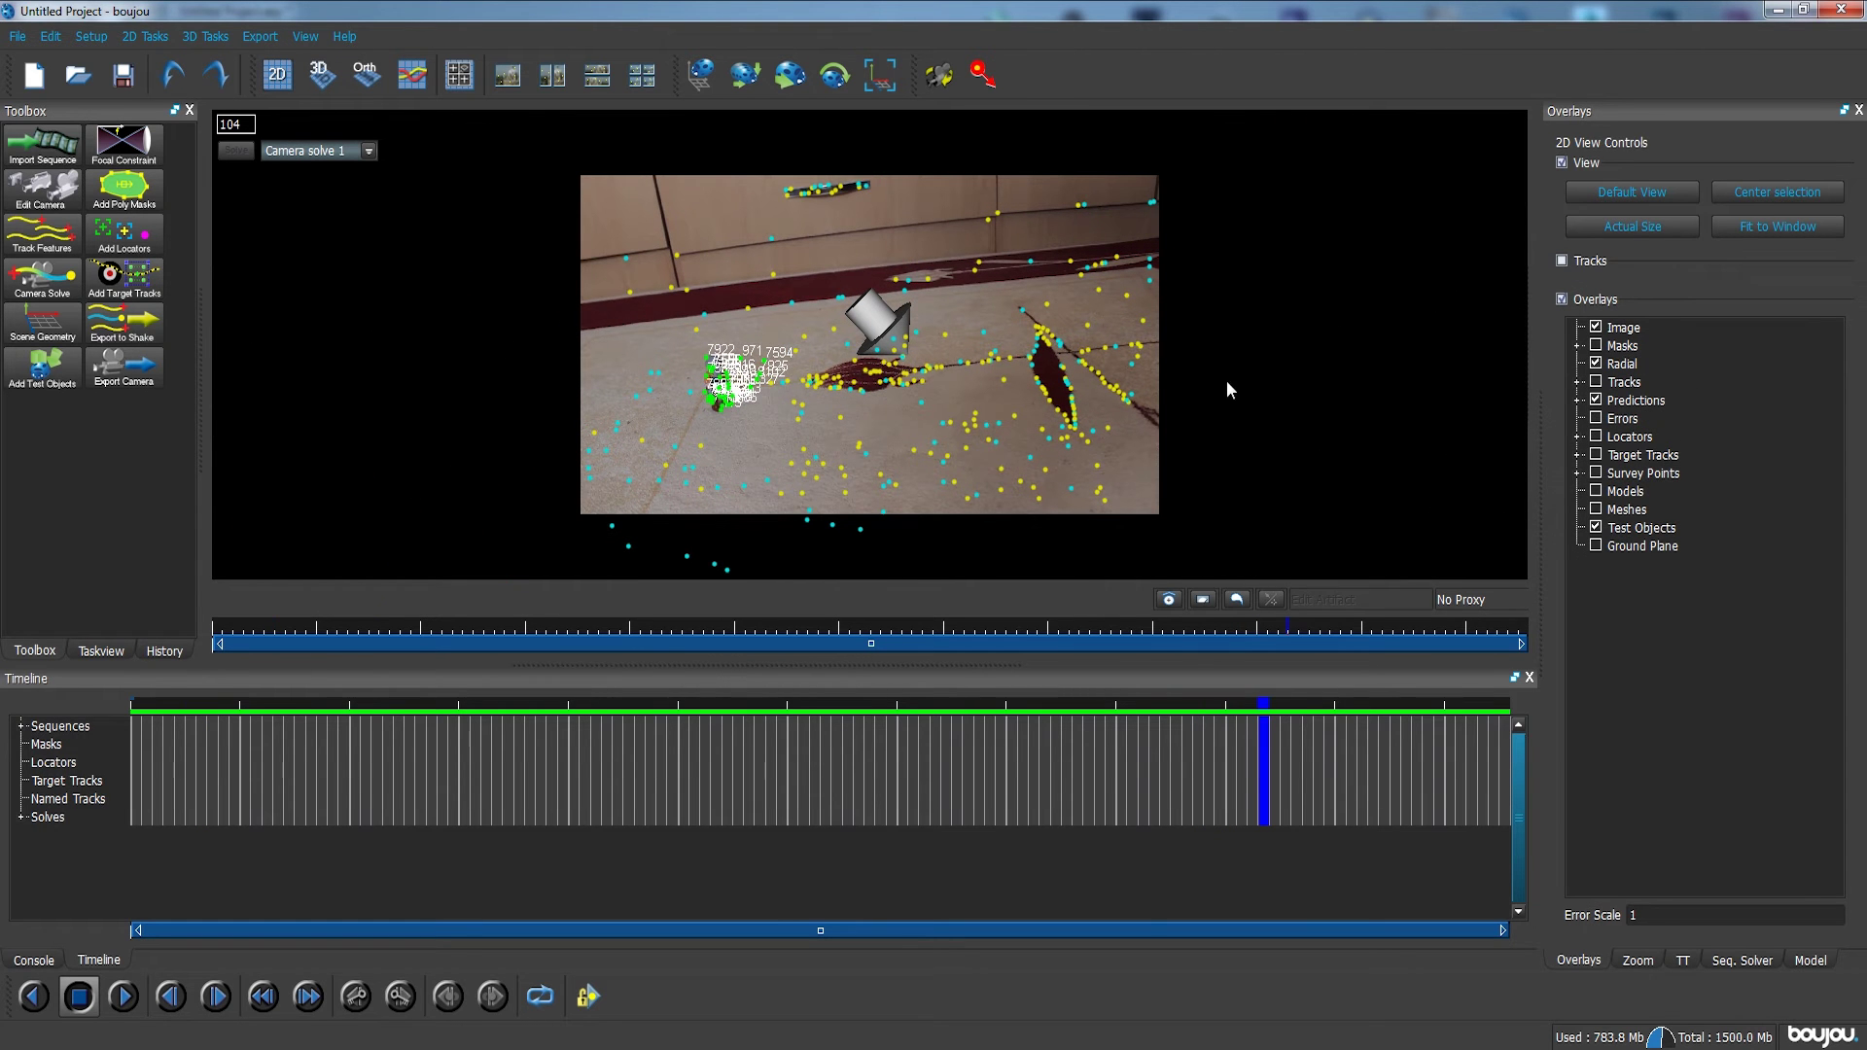
left_click(322, 74)
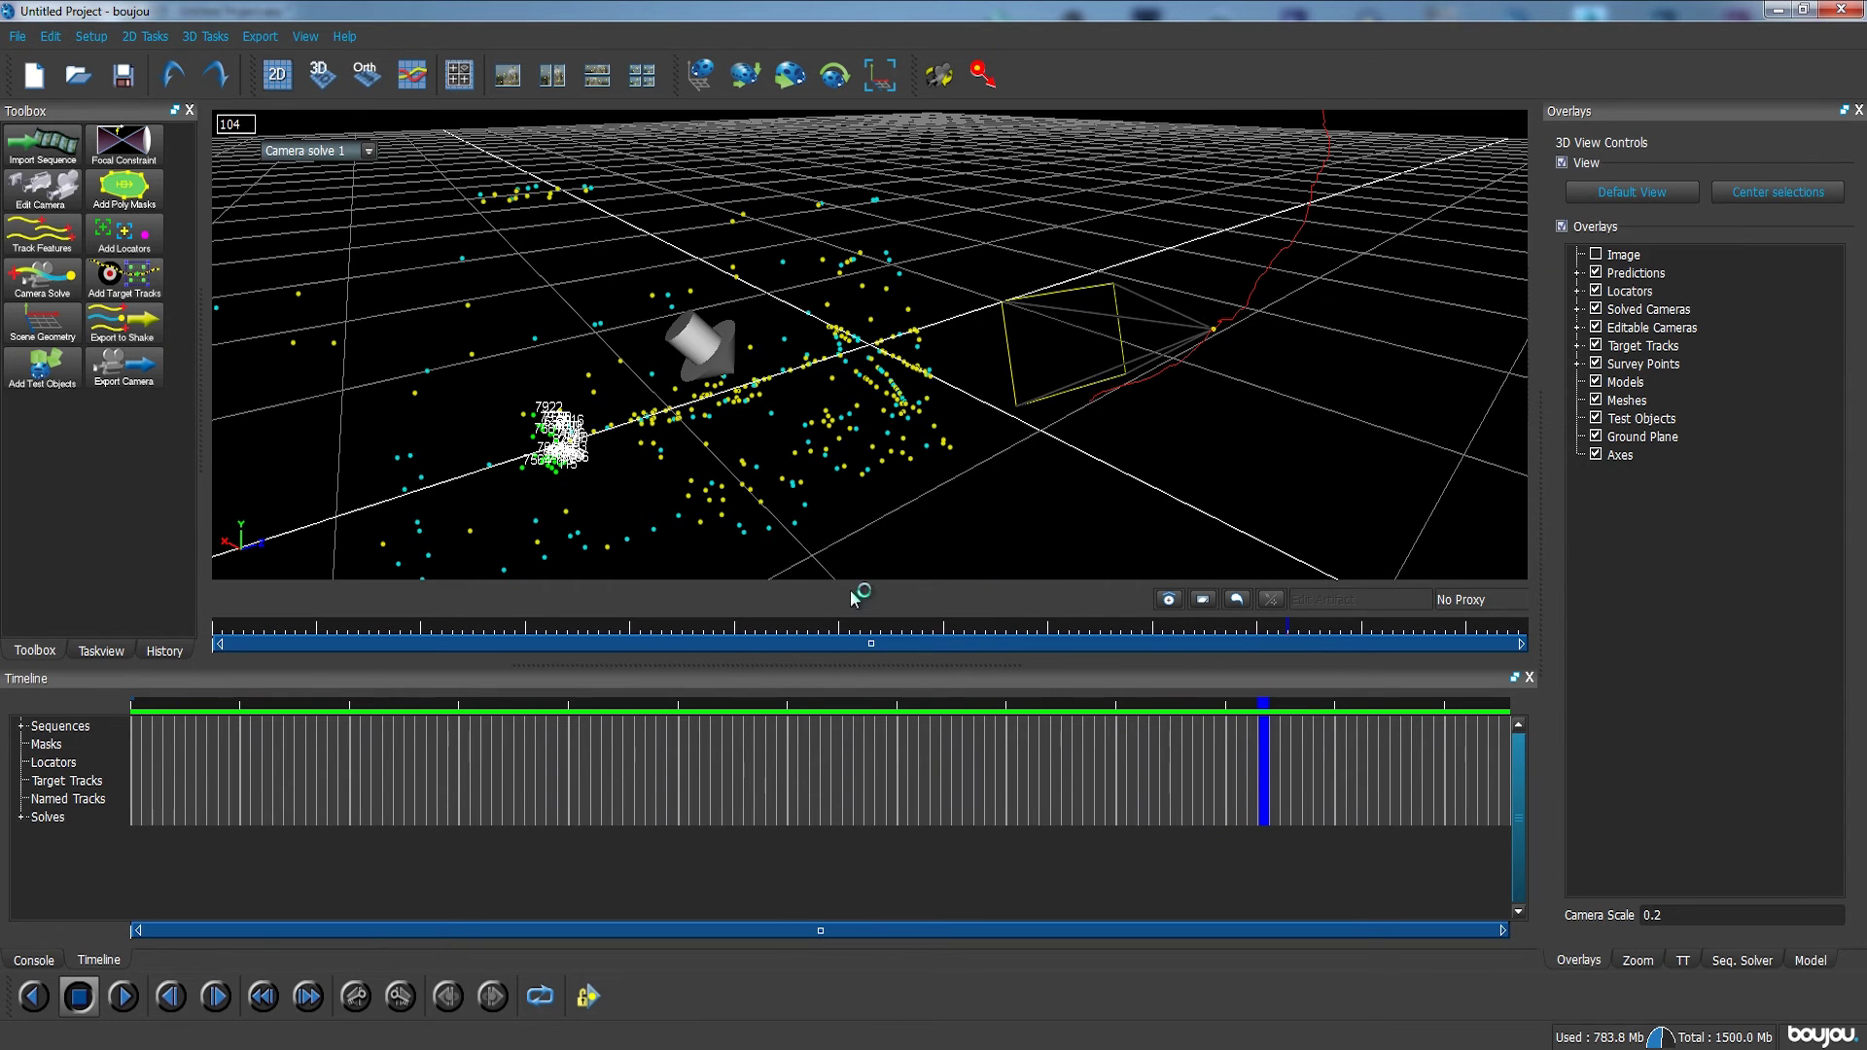
left_click_drag(850, 627, 915, 627)
left_click_drag(959, 408, 1128, 326)
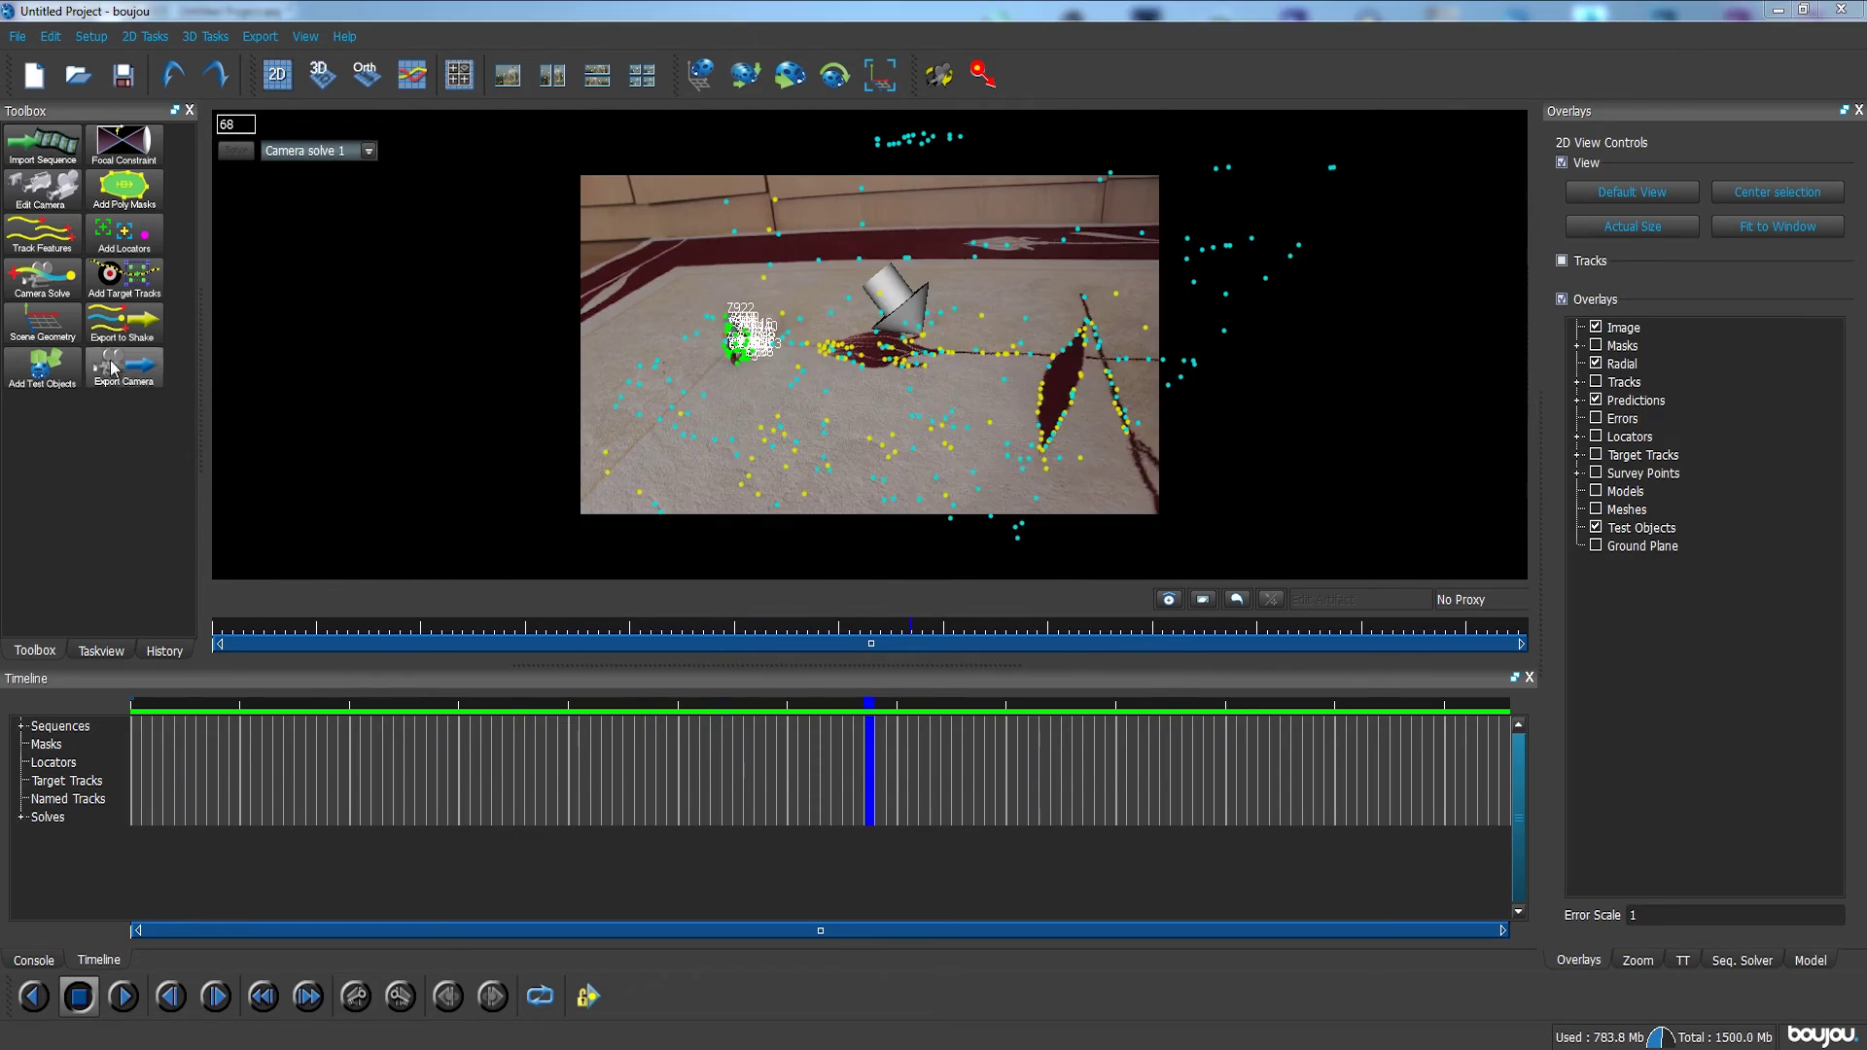
left_click(124, 369)
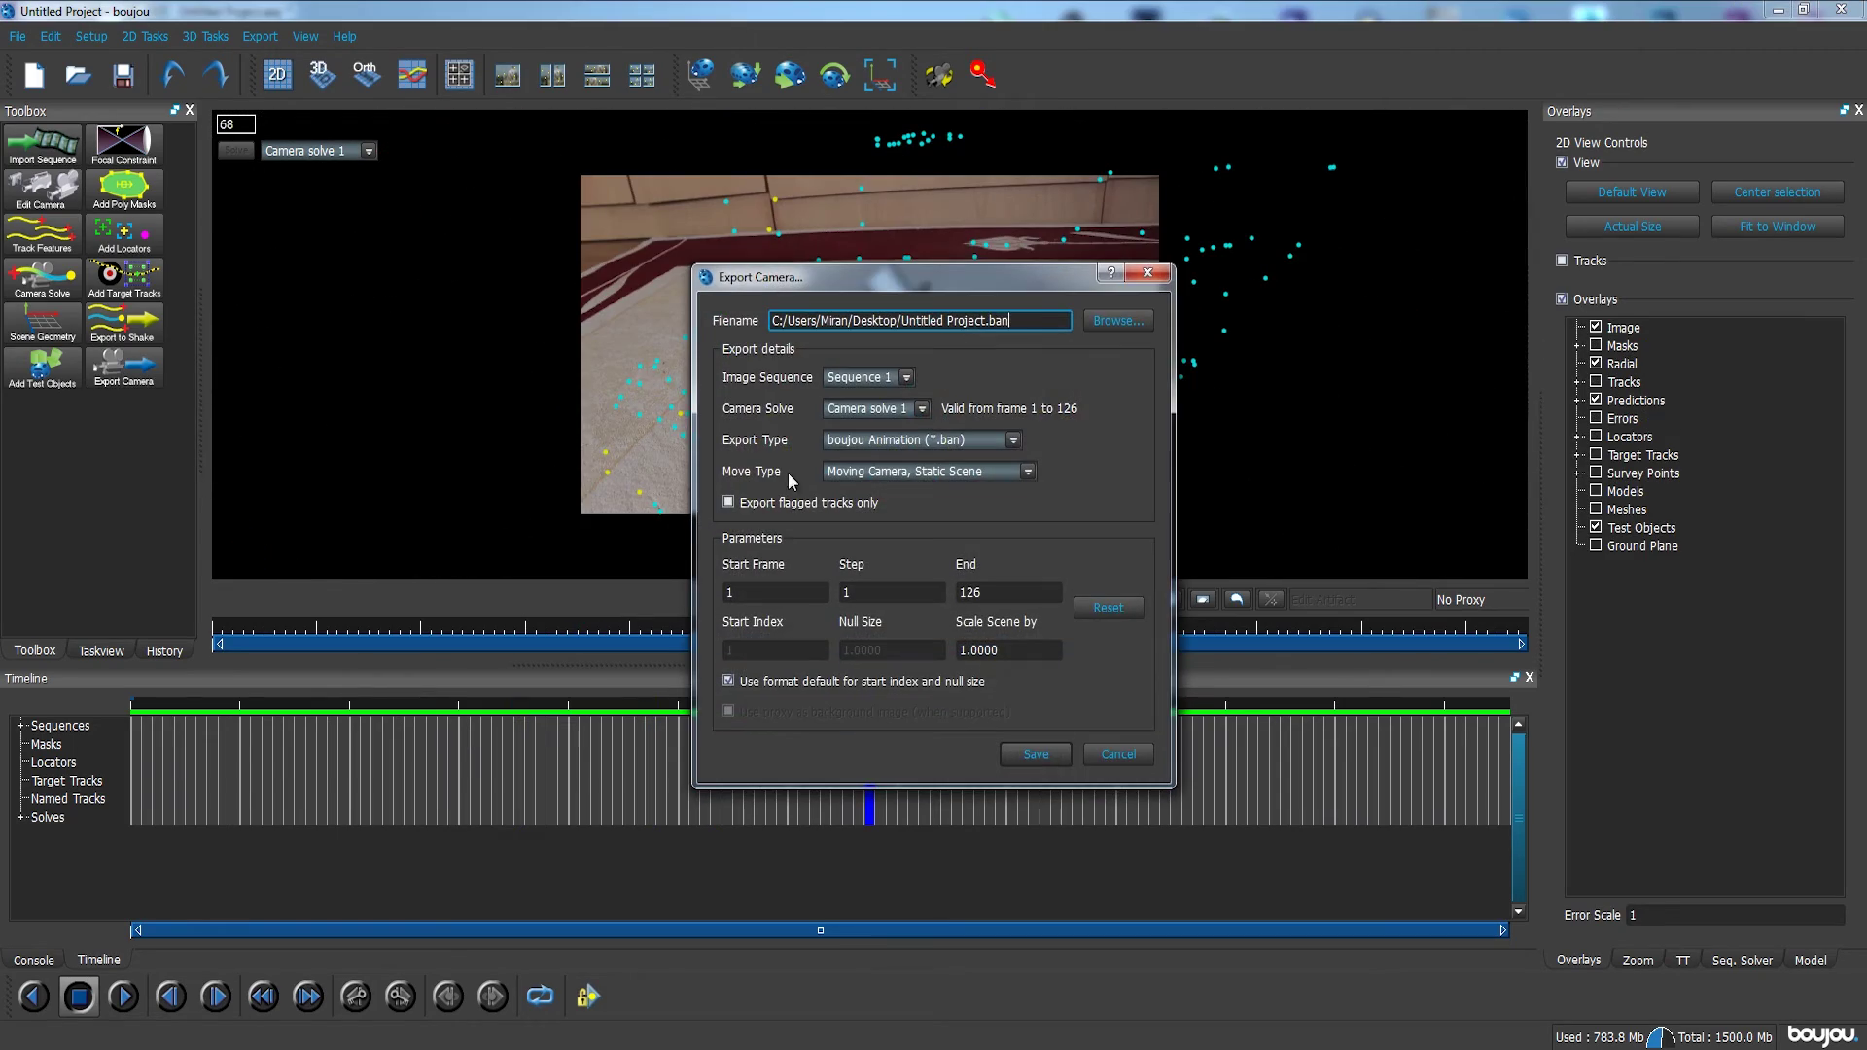
left_click_drag(1014, 280, 1502, 258)
left_click(1606, 298)
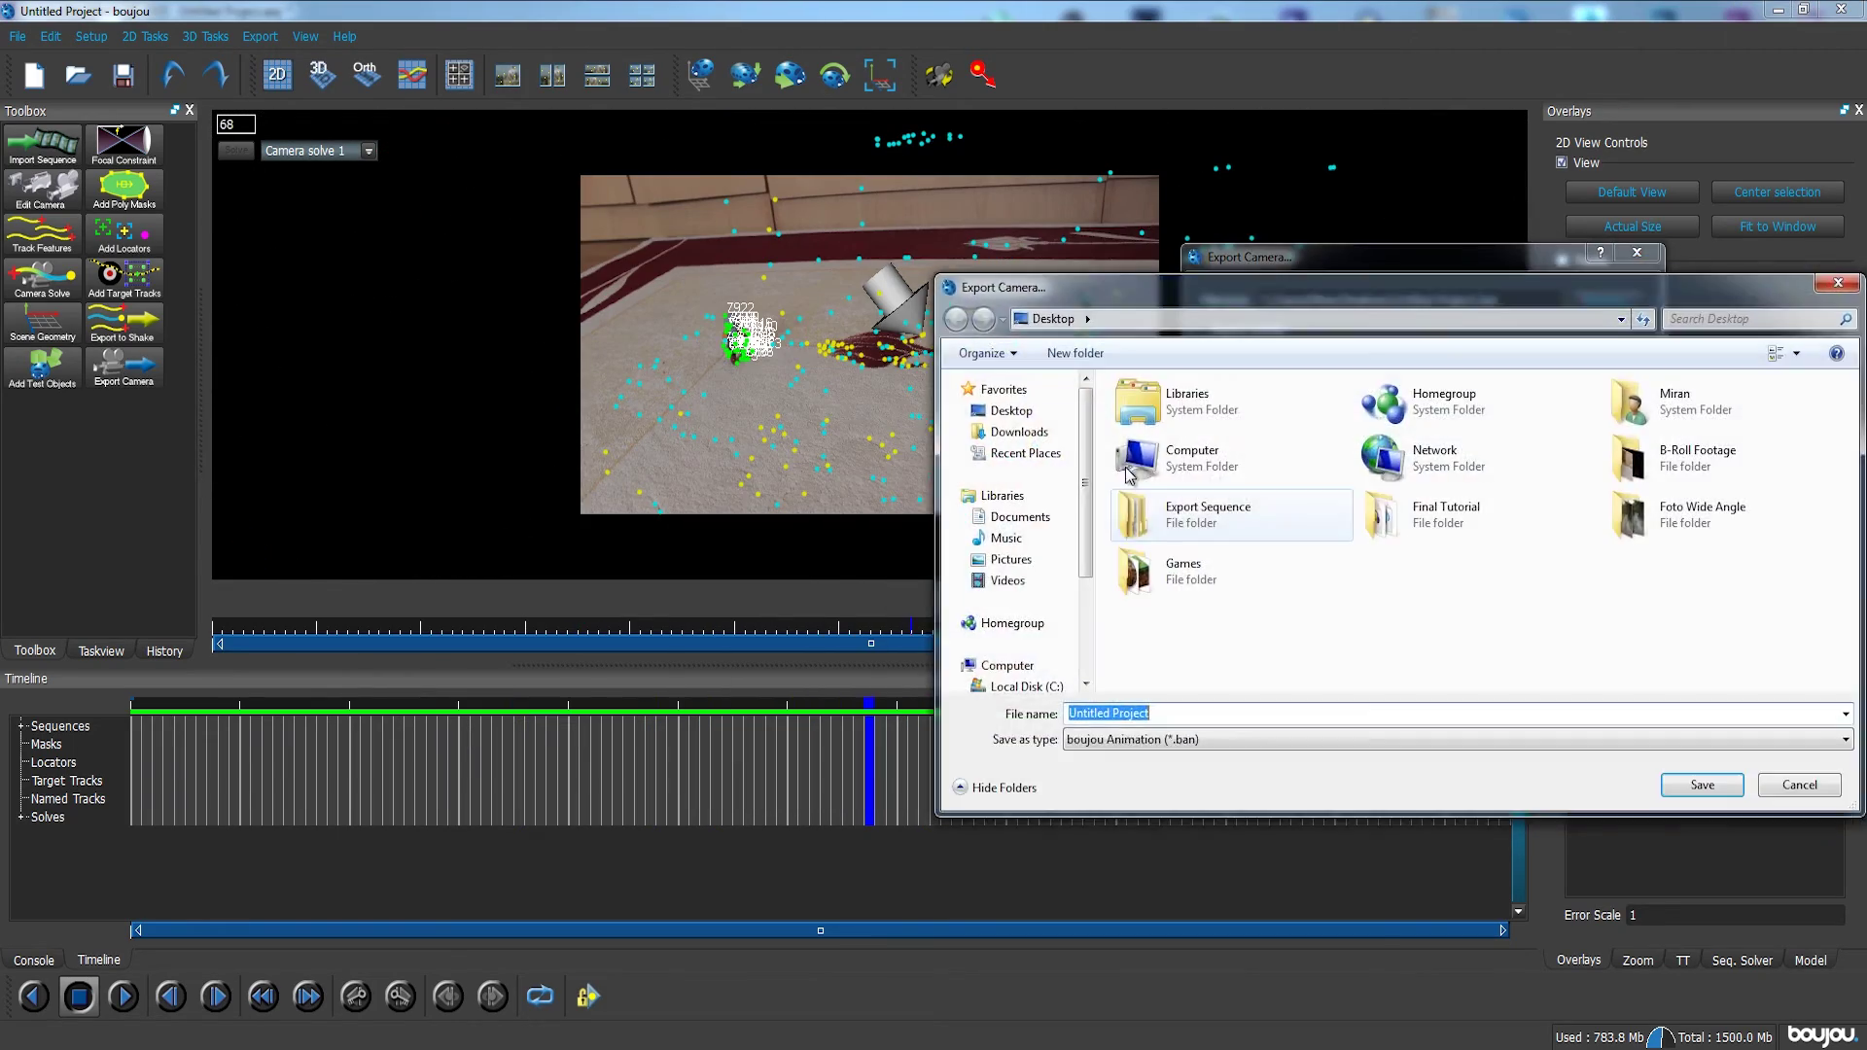
type("Track")
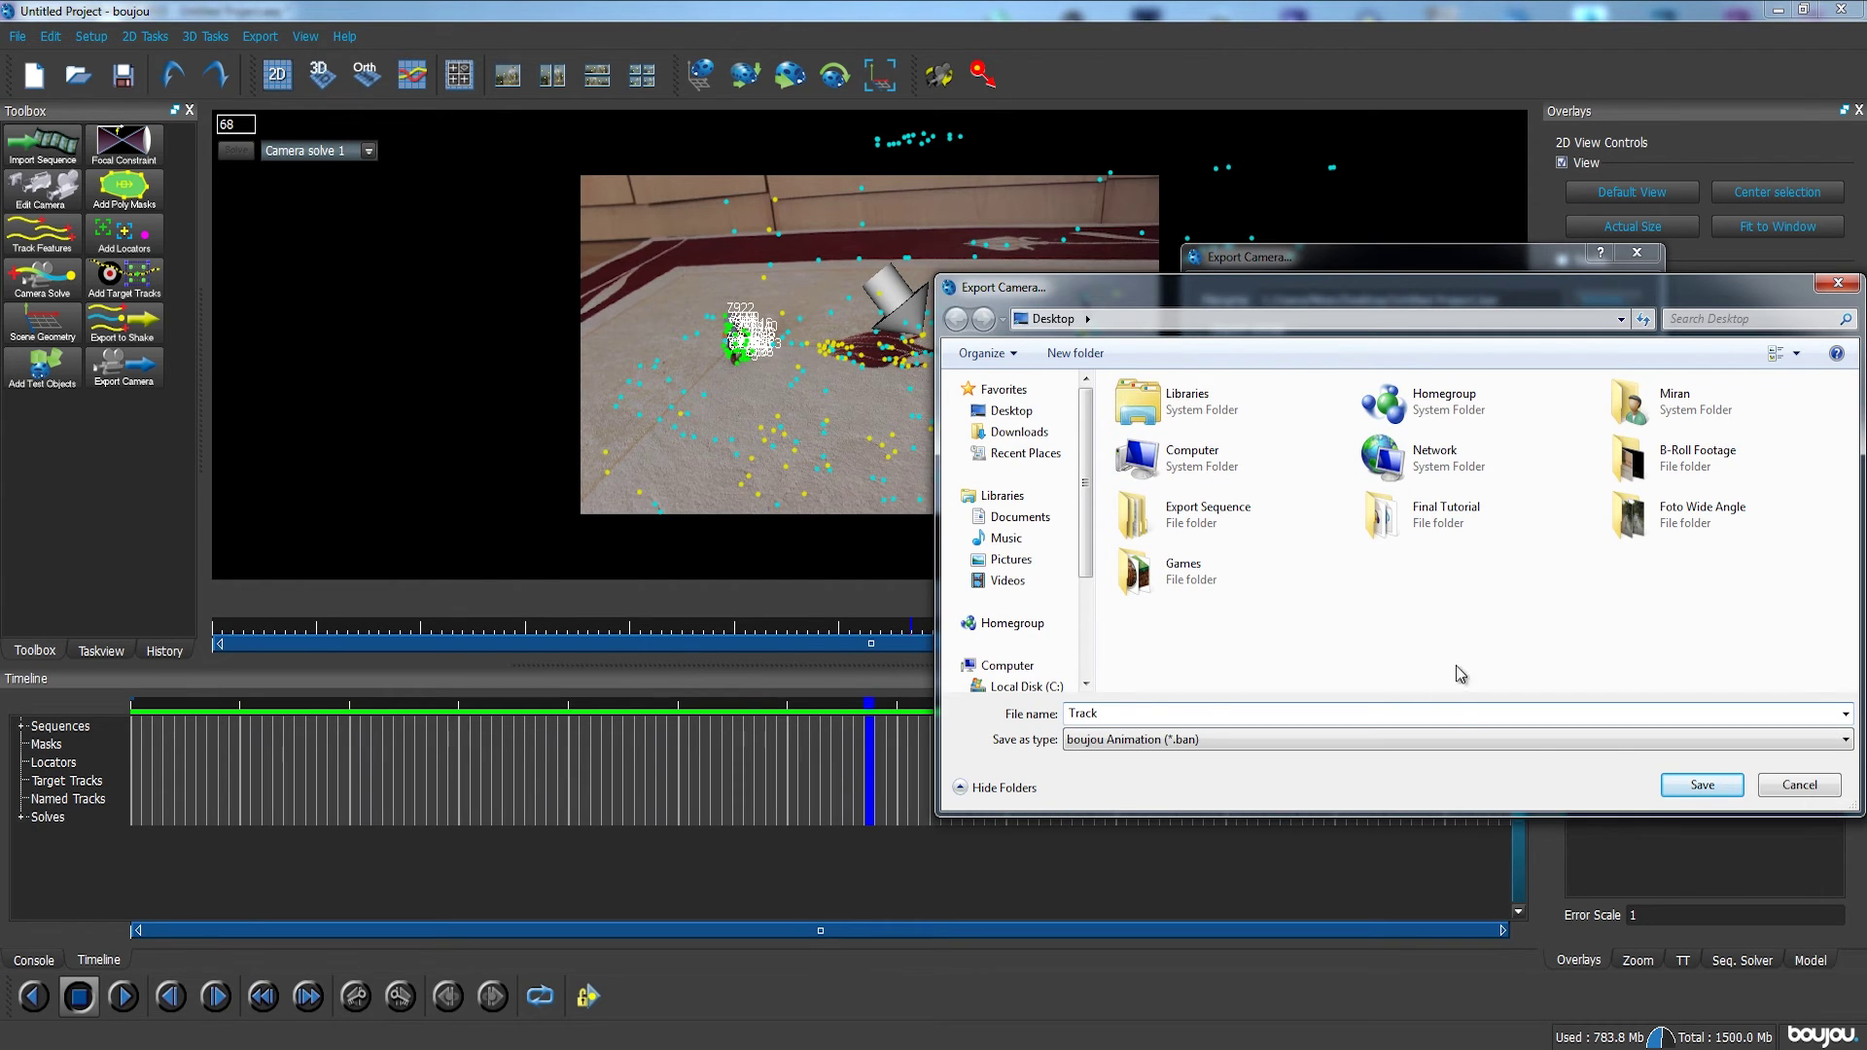
left_click(1701, 785)
left_click_drag(1435, 257, 1528, 193)
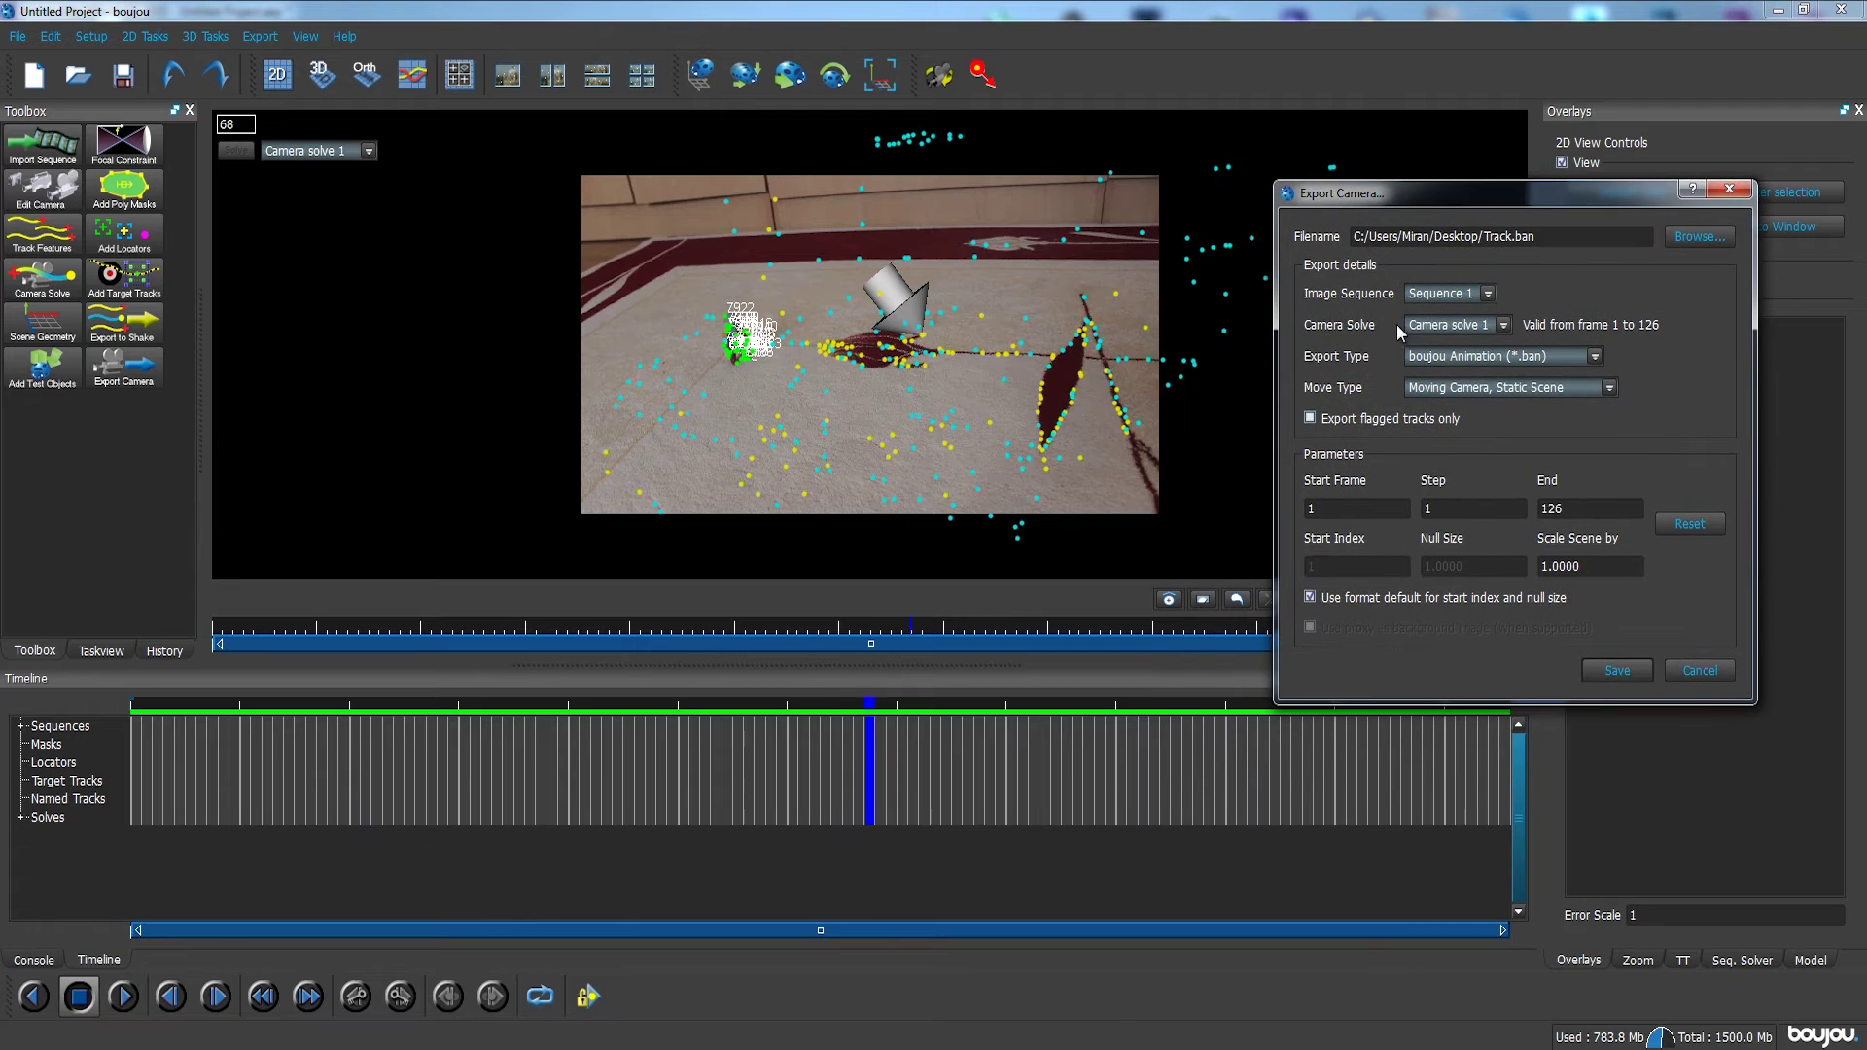
left_click(1439, 356)
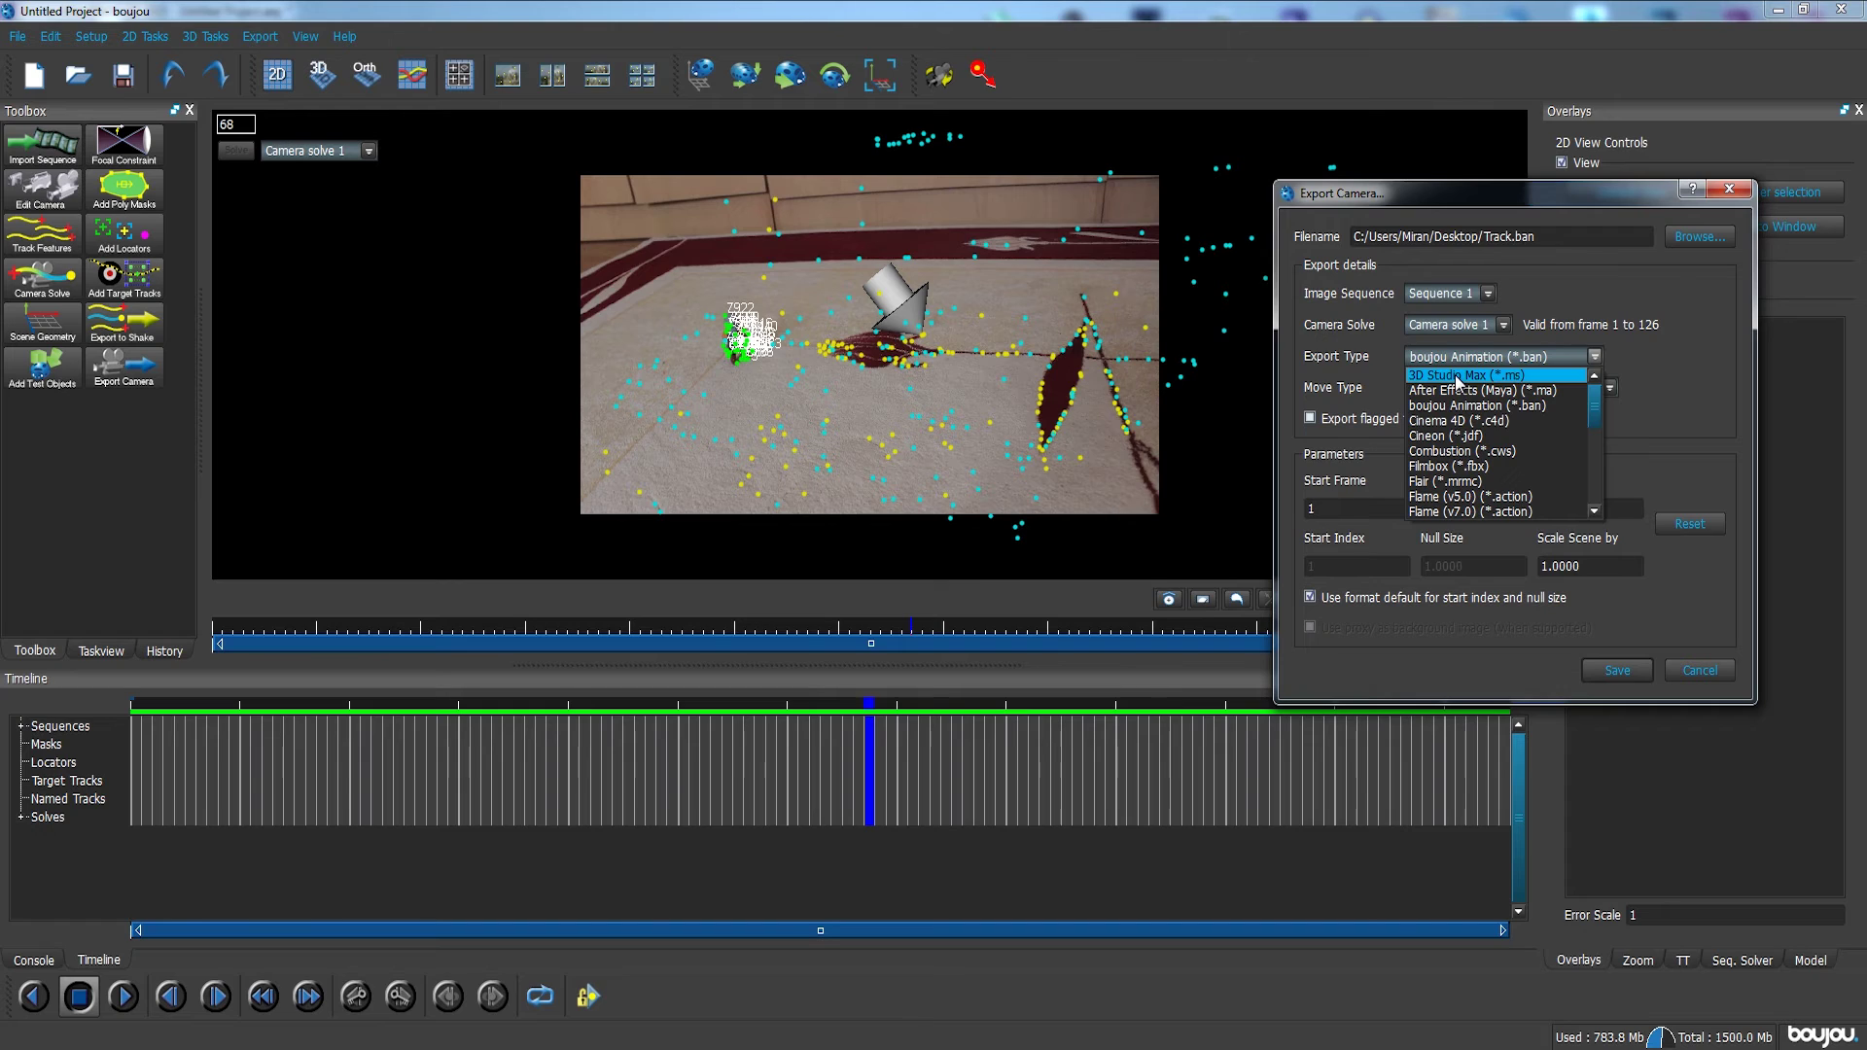
left_click(1475, 391)
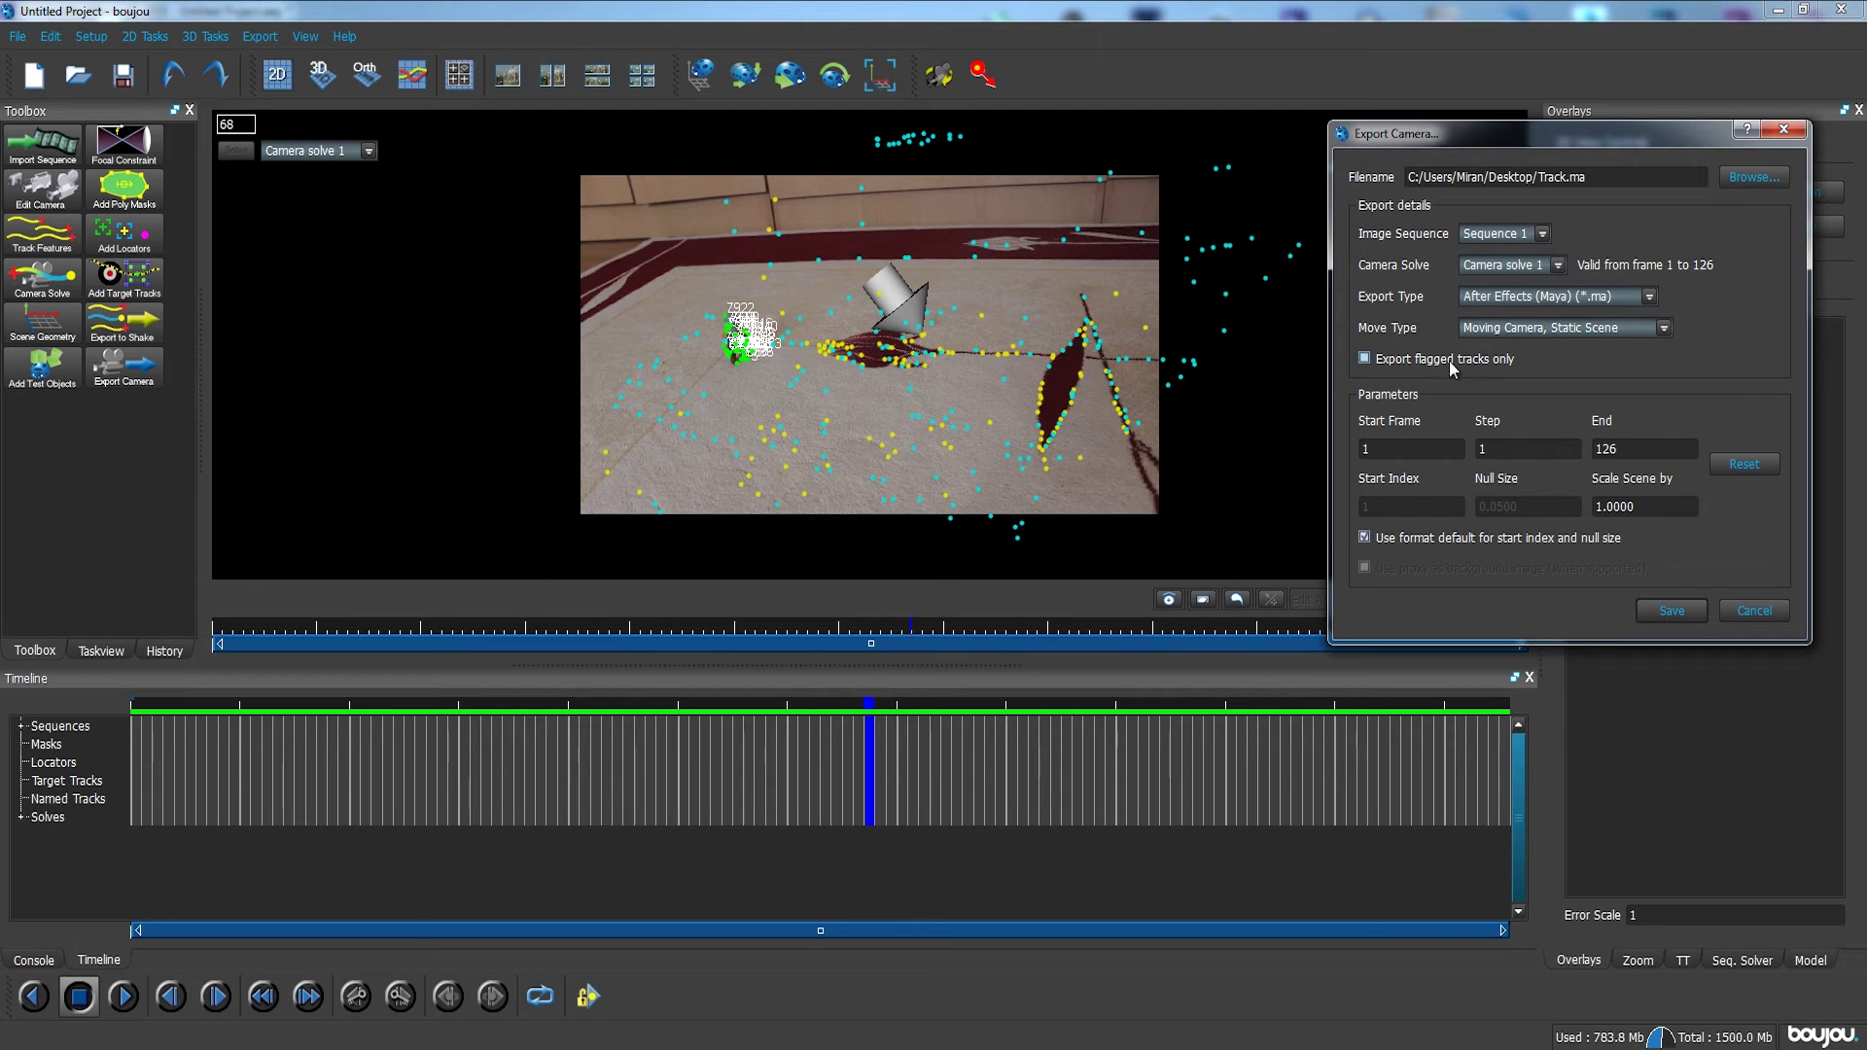
Flag the test arrow and nearby carpet tracks, including 7325, 4847 and 4276, for export
left_click(1784, 130)
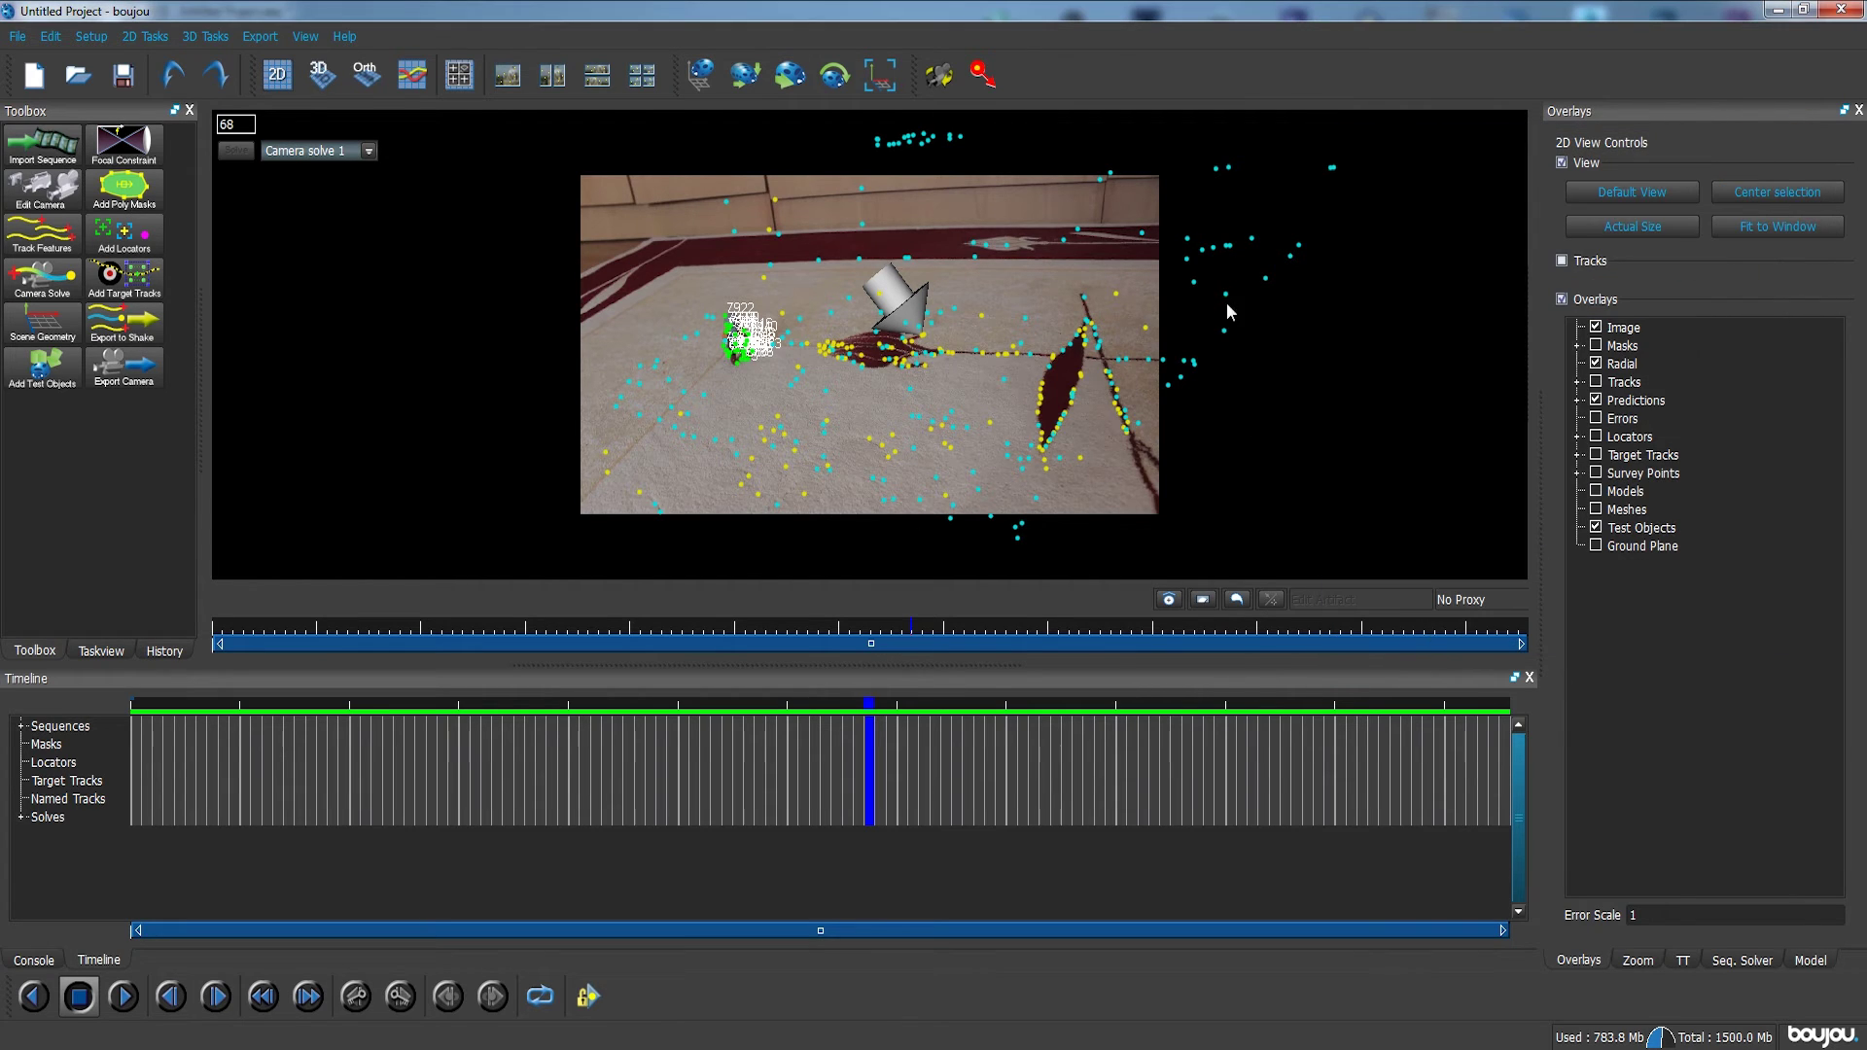
left_click_drag(1391, 153, 510, 578)
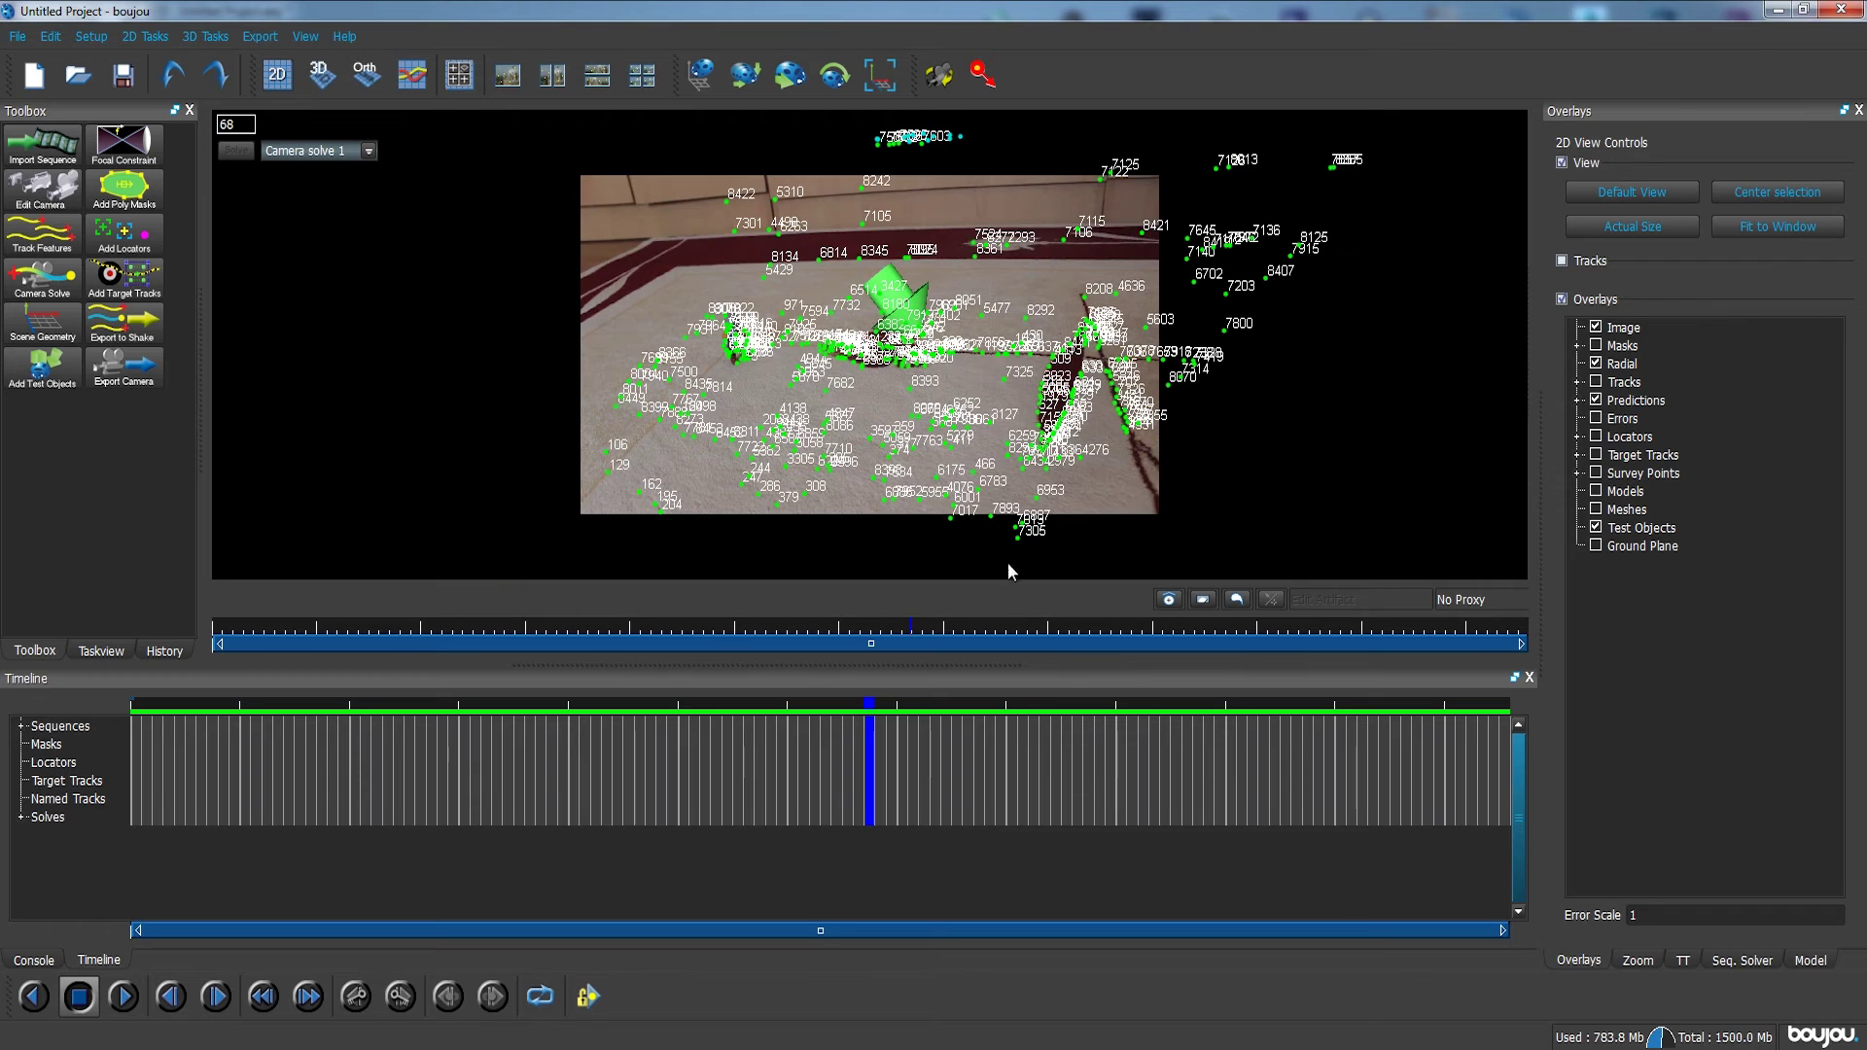
left_click(1001, 408)
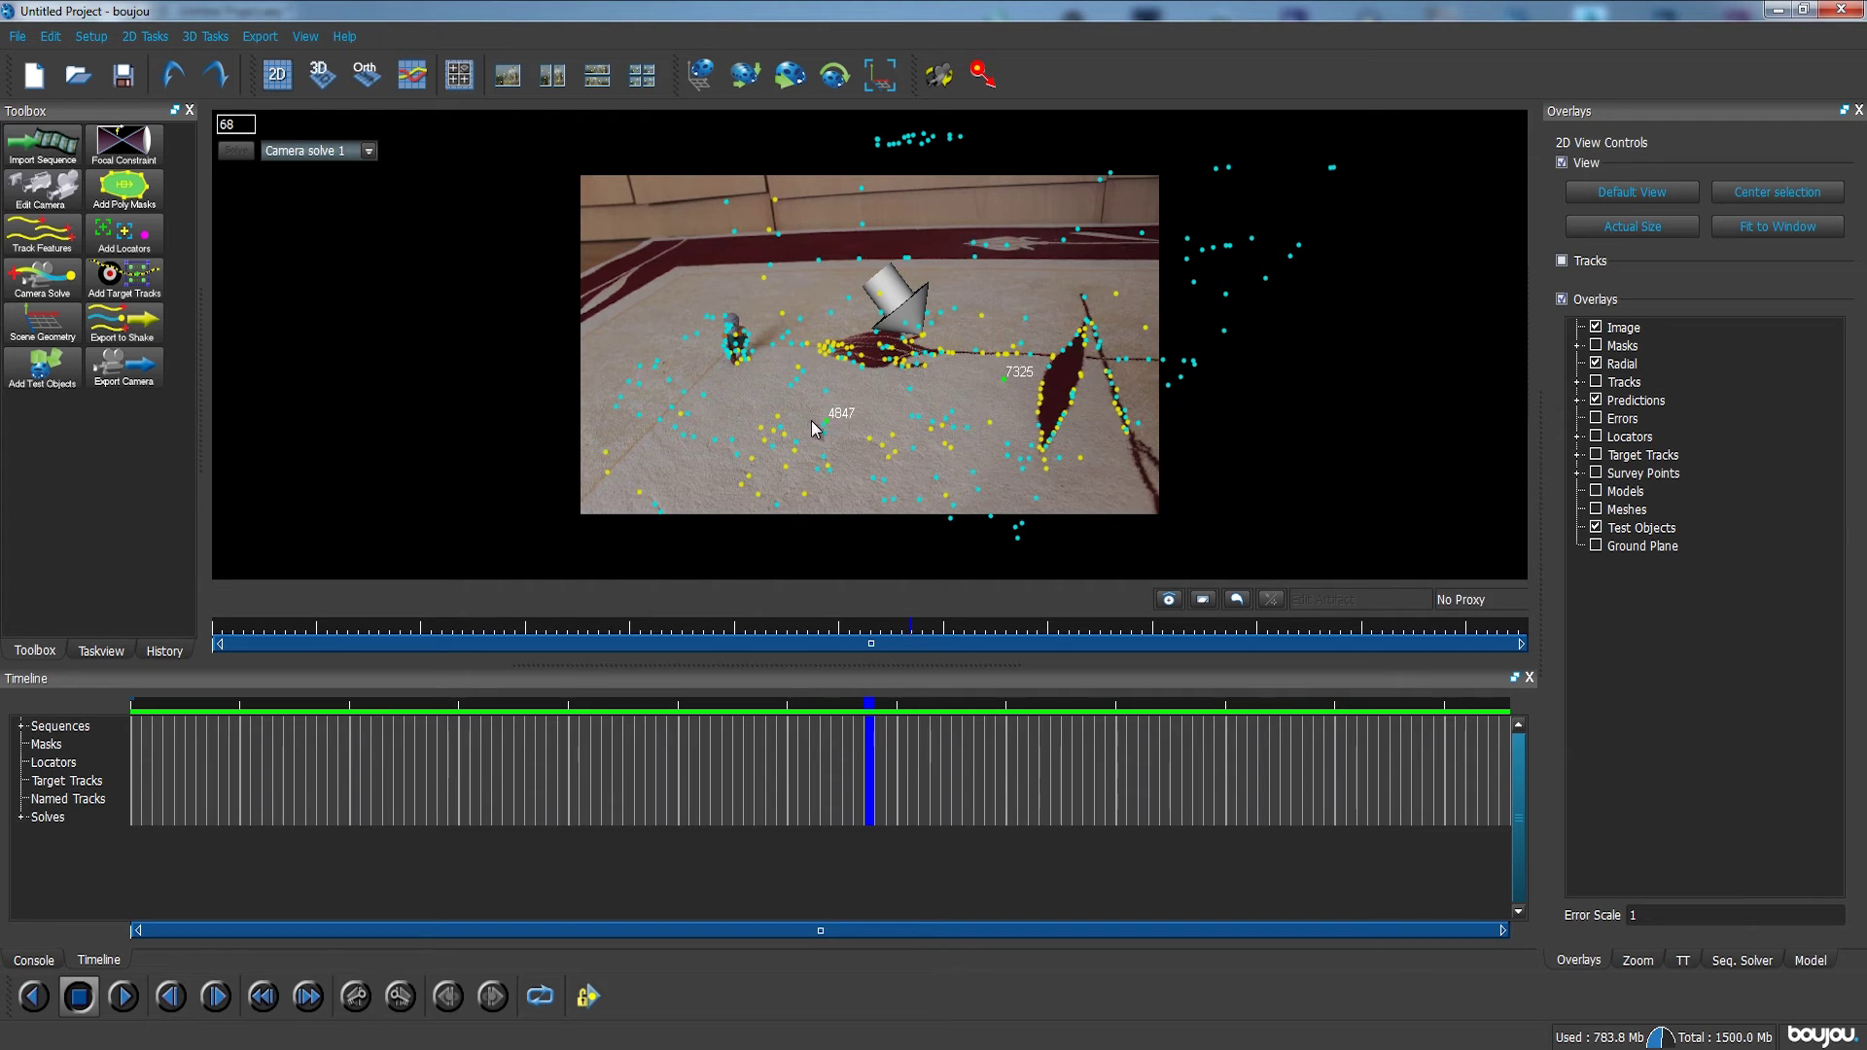
left_click(785, 311)
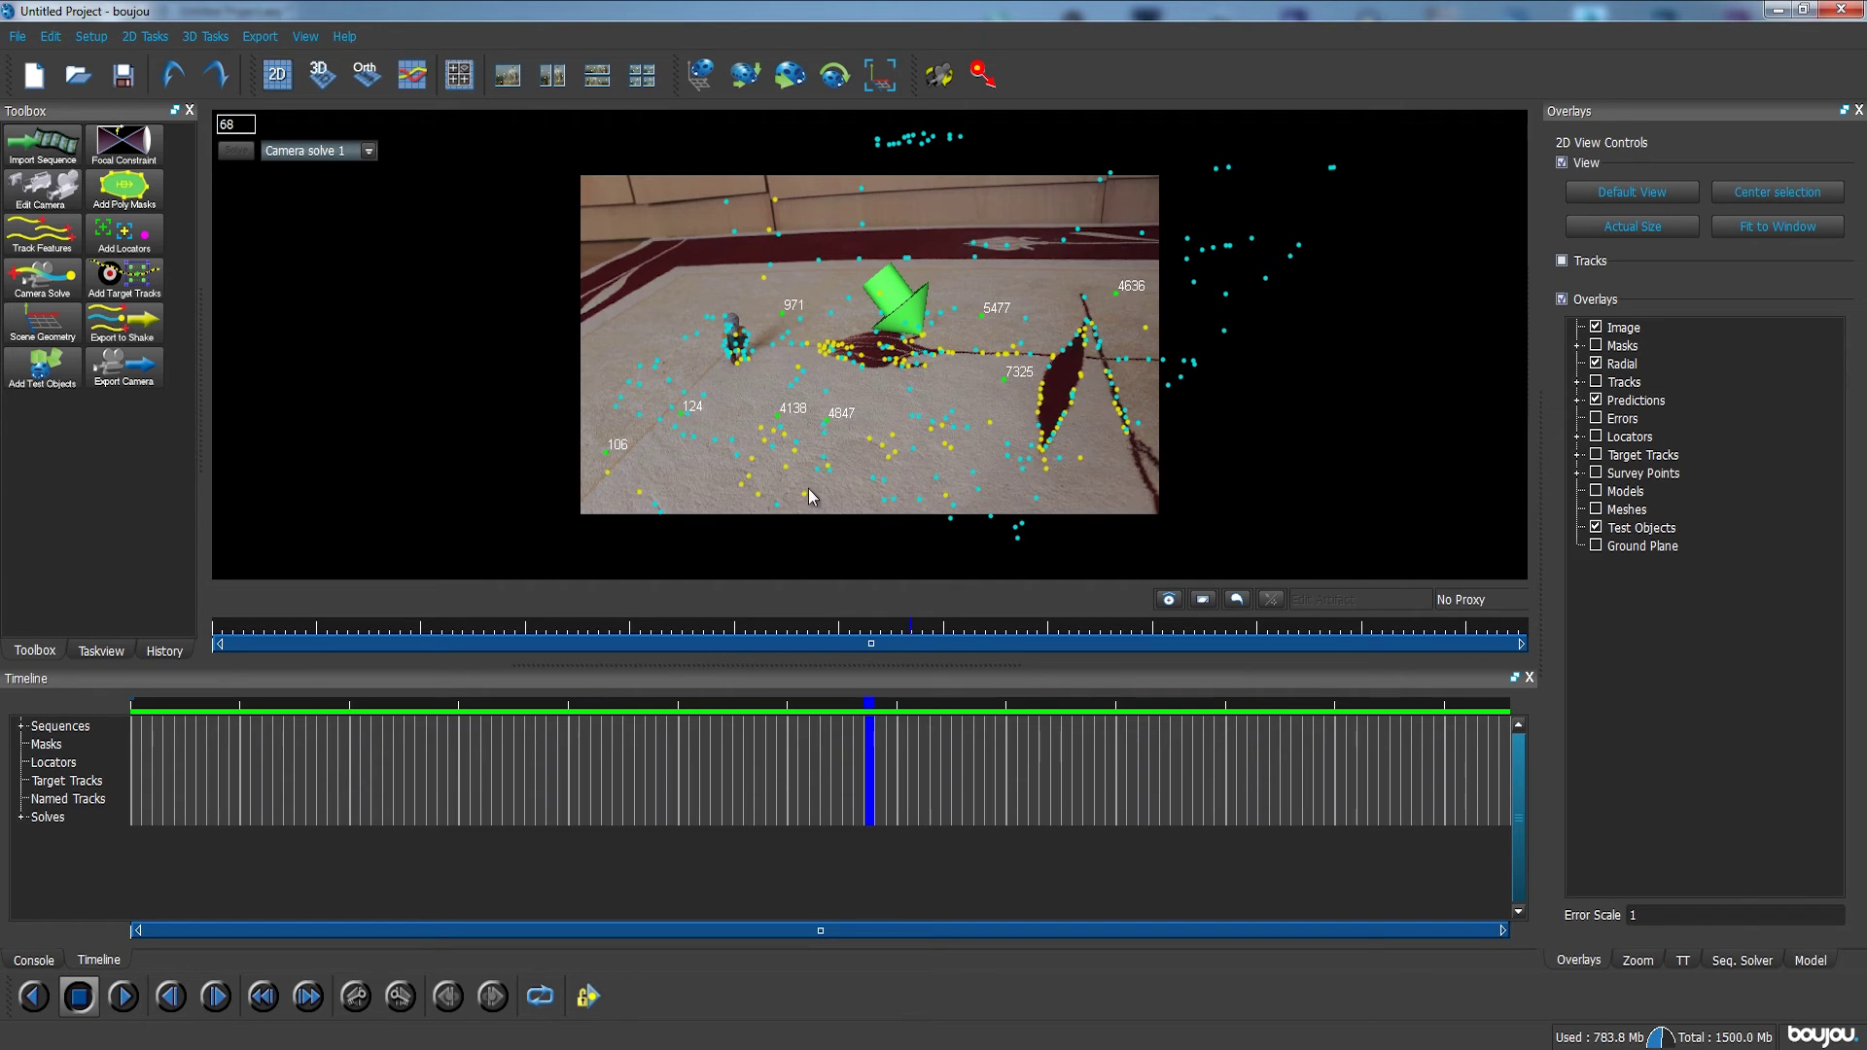
right_click(1006, 379)
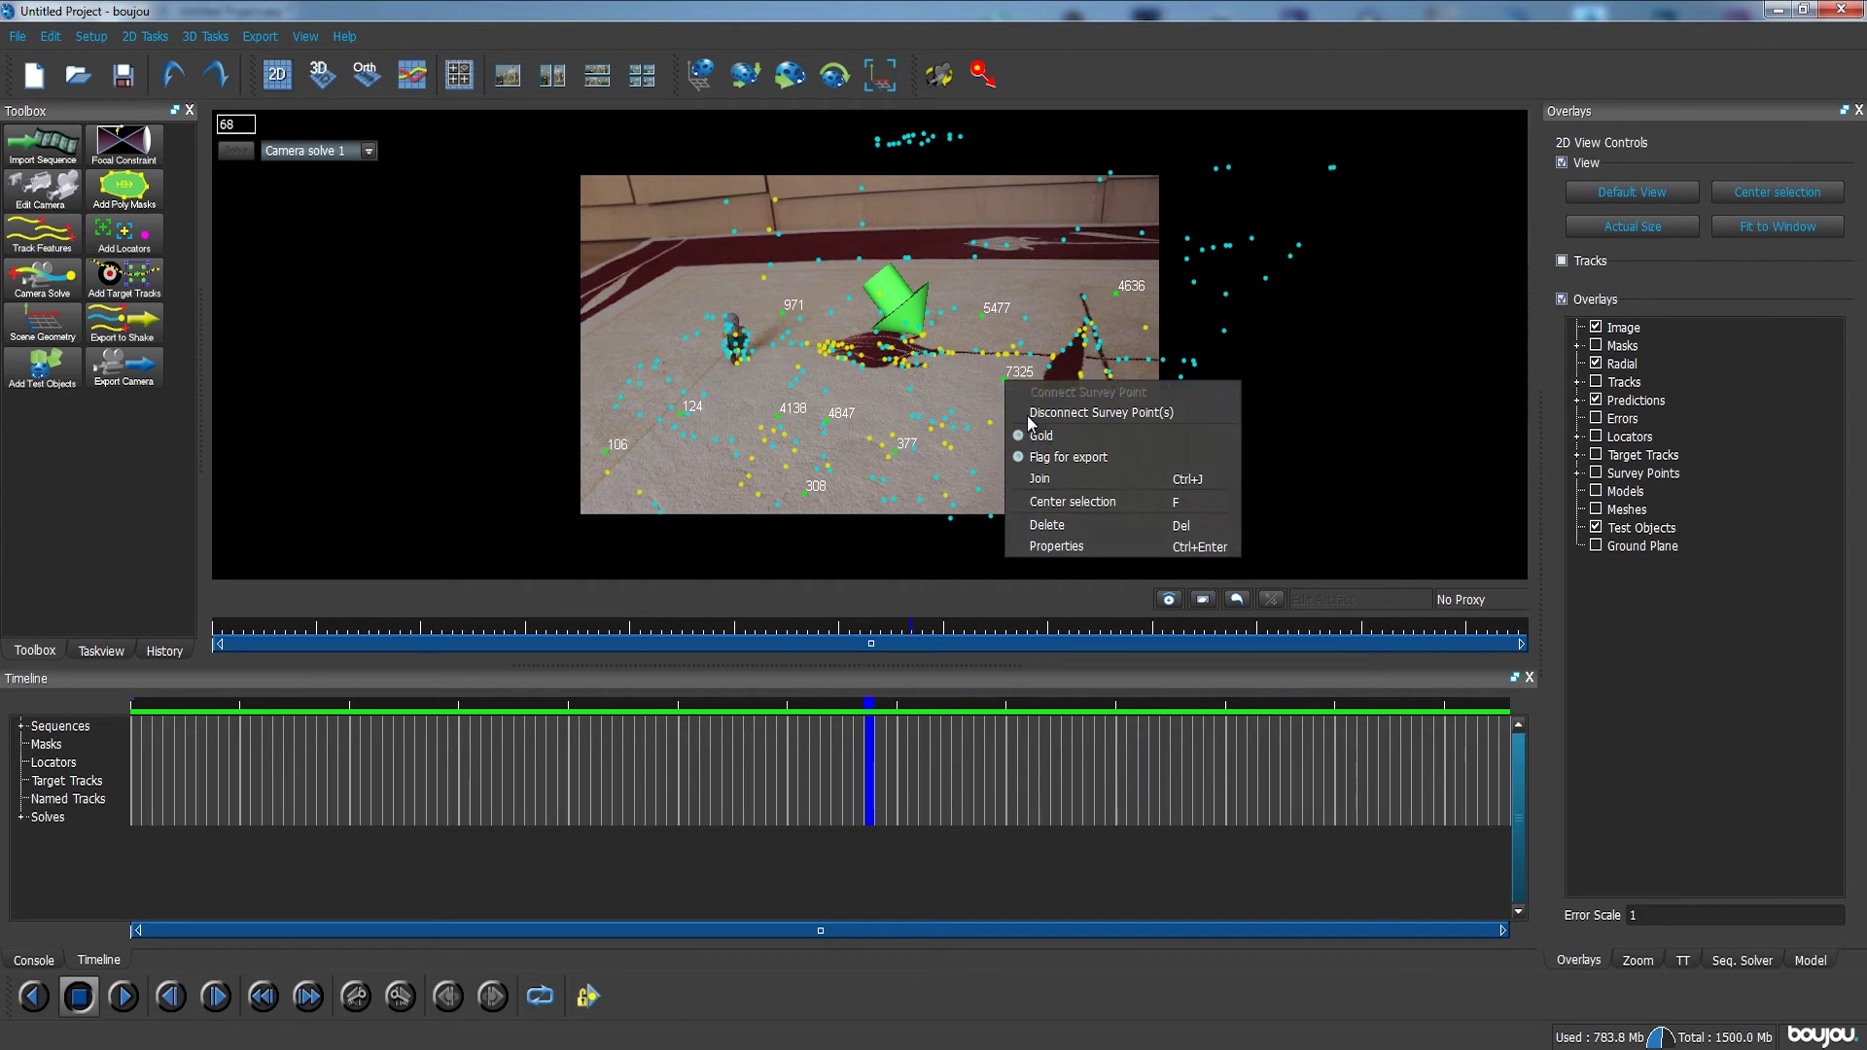
left_click(1061, 457)
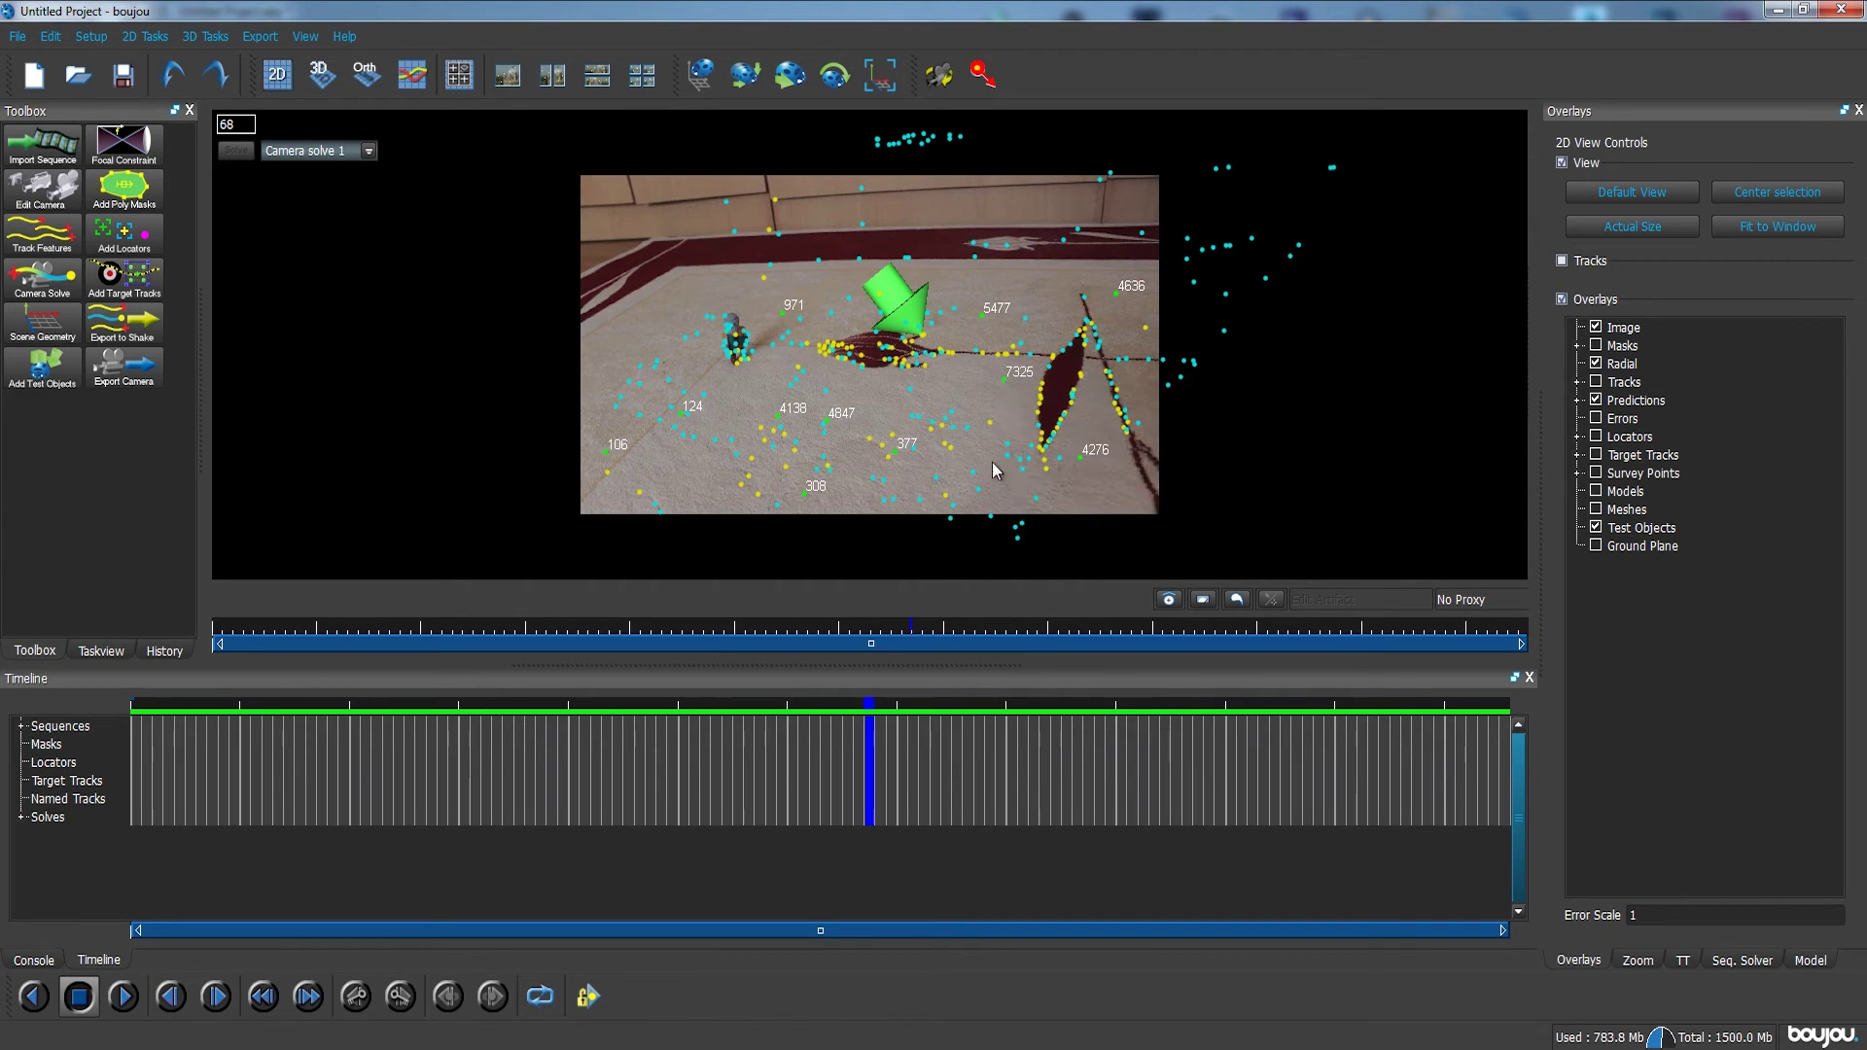
Set the export file to Track in After Effects (Maya) (*.ma) format
left_click(149, 378)
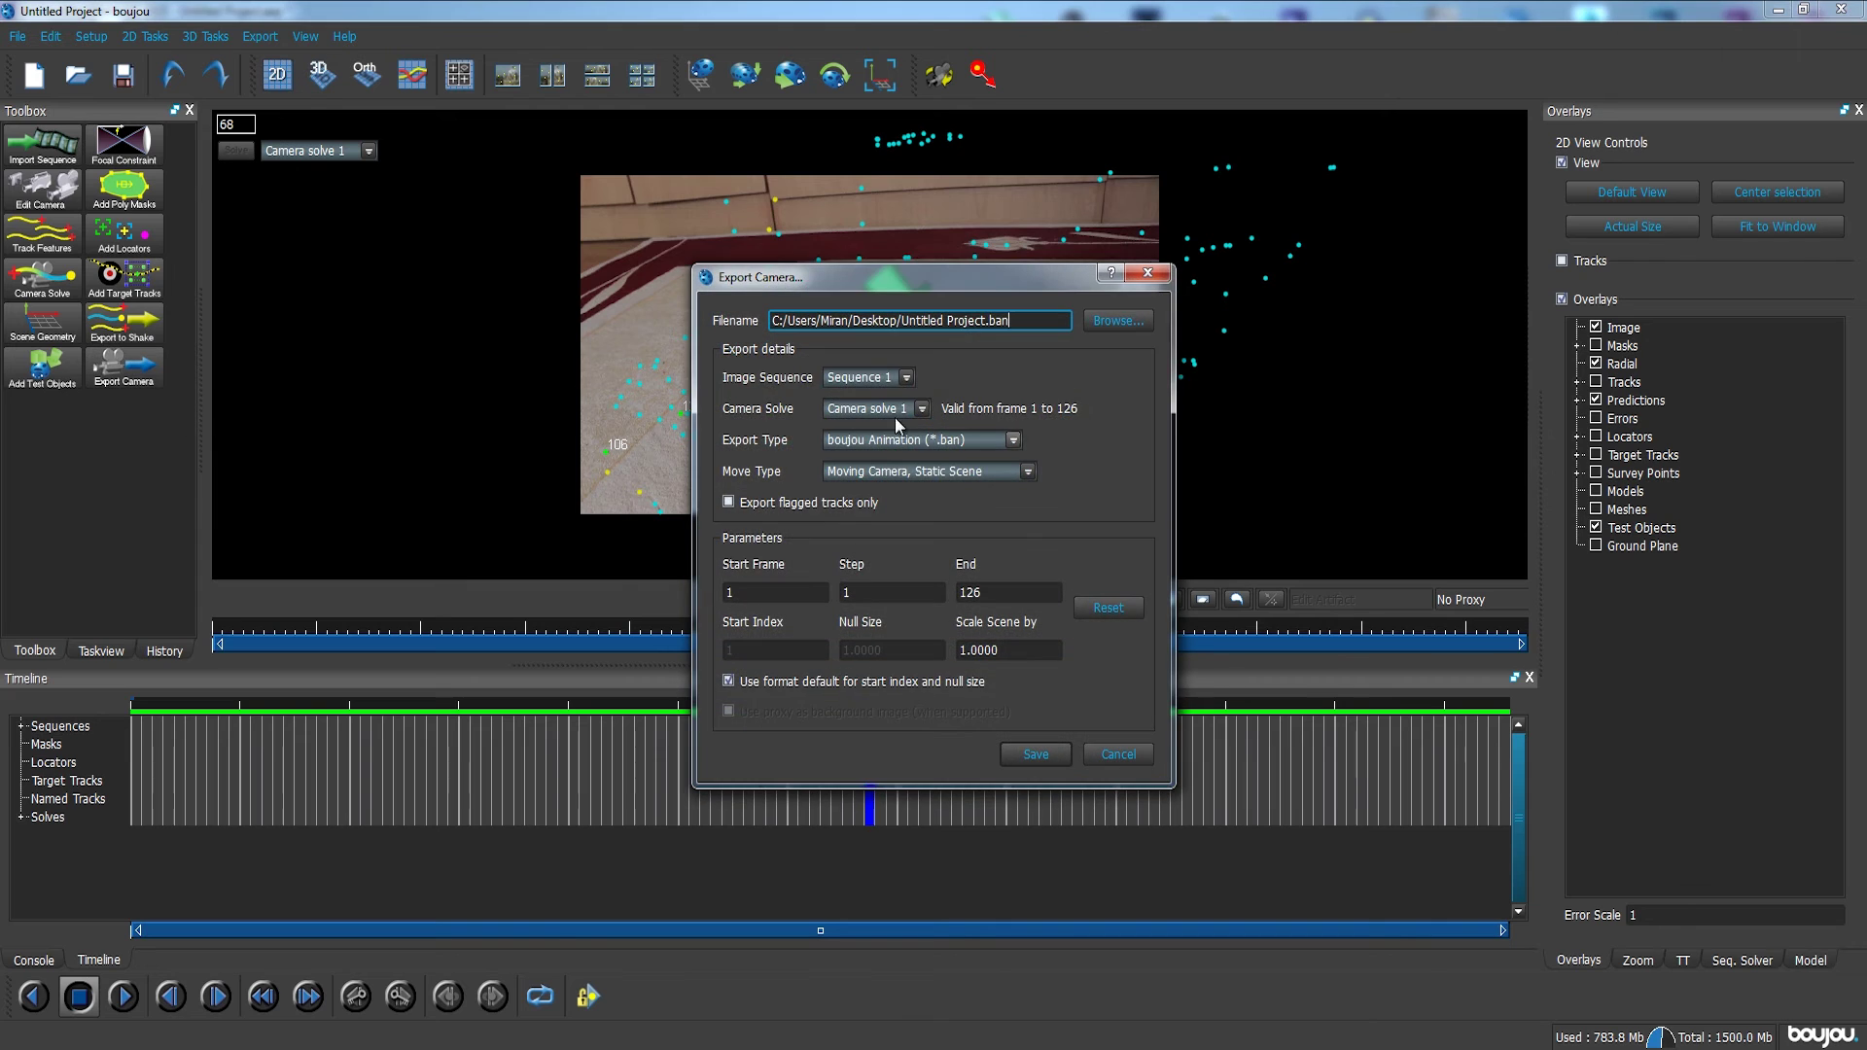
left_click(1106, 316)
type("Track")
key("Return")
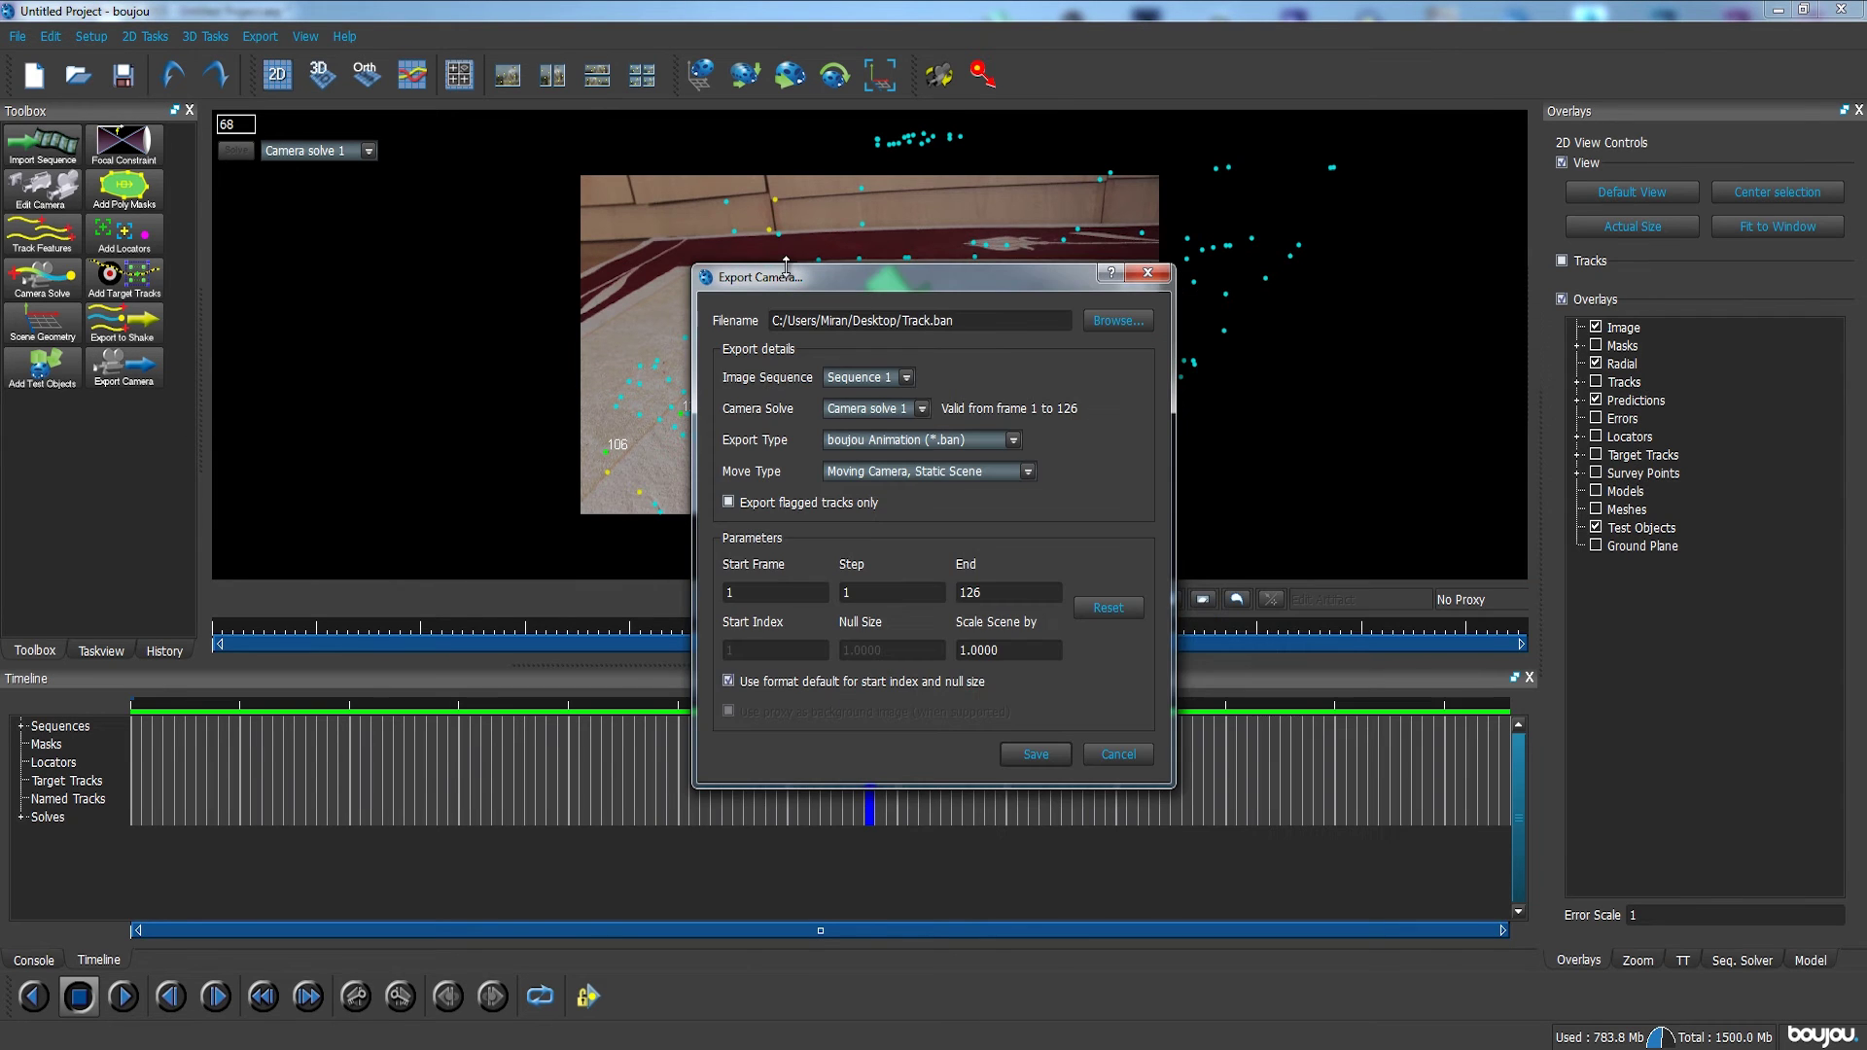
left_click(1410, 408)
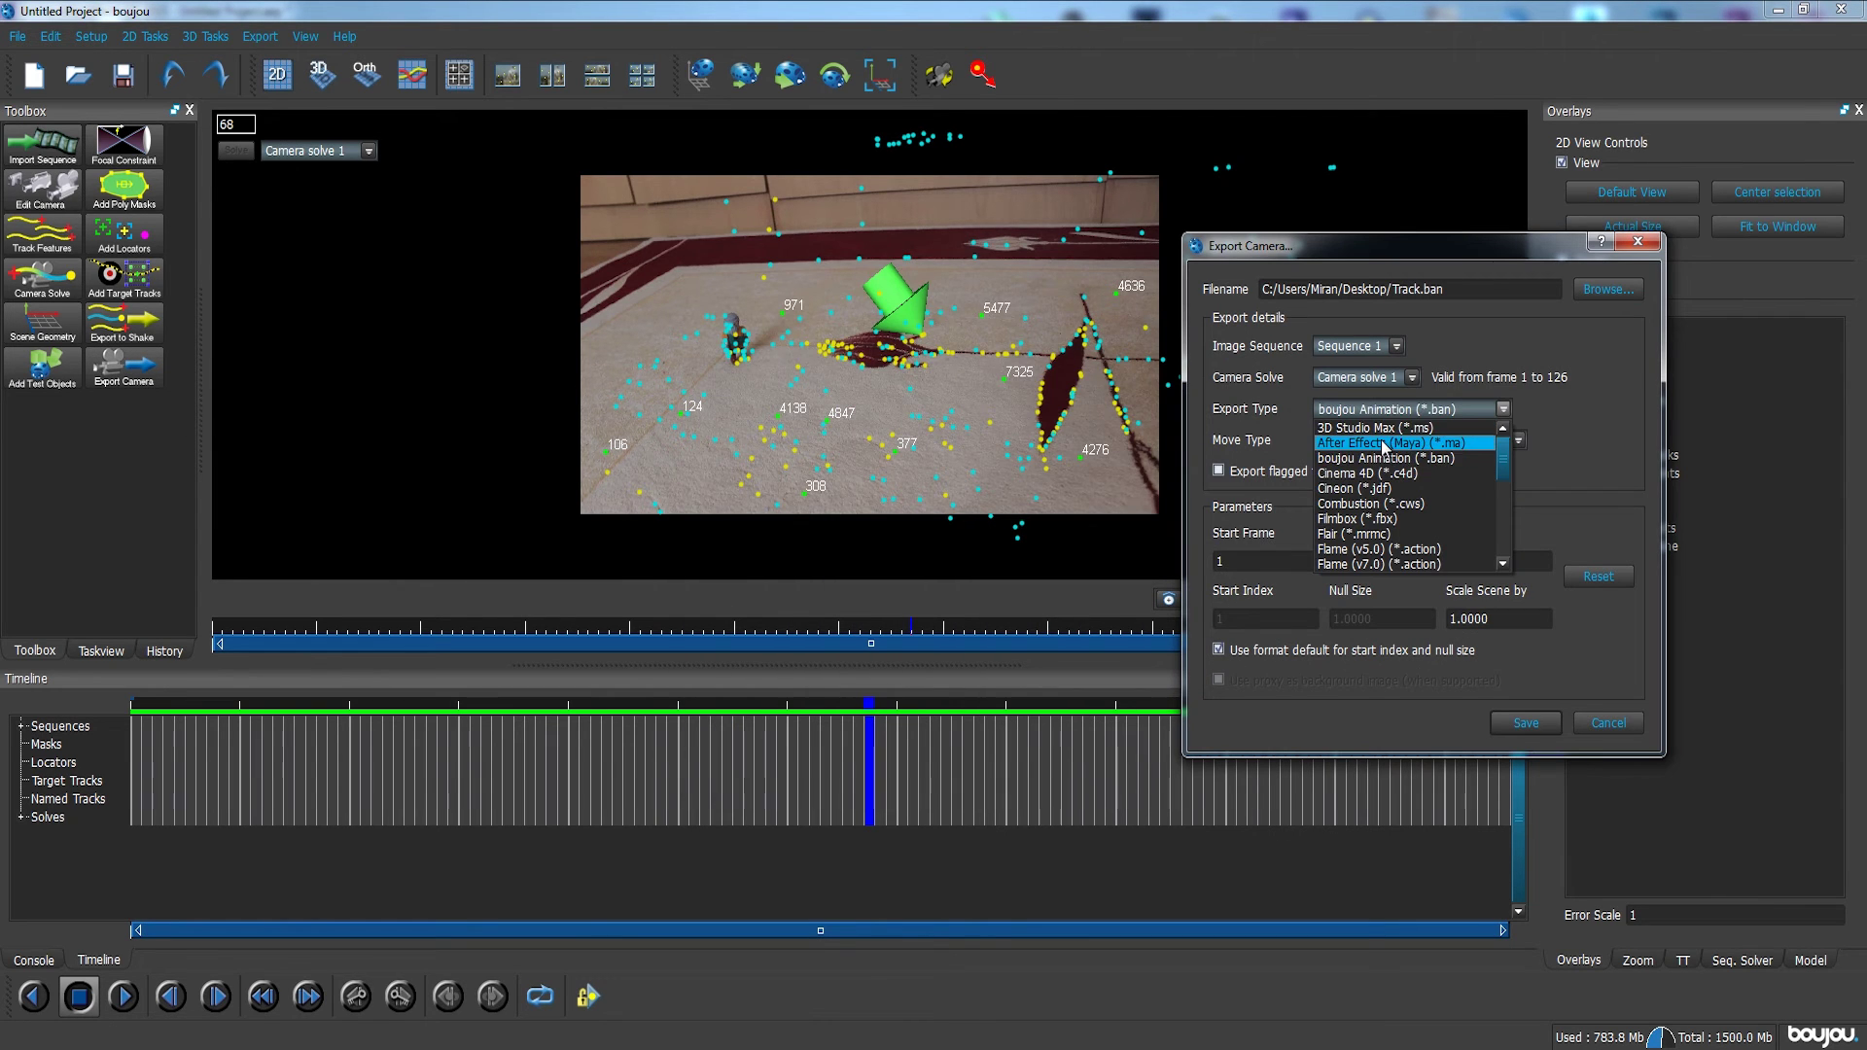
left_click(1384, 446)
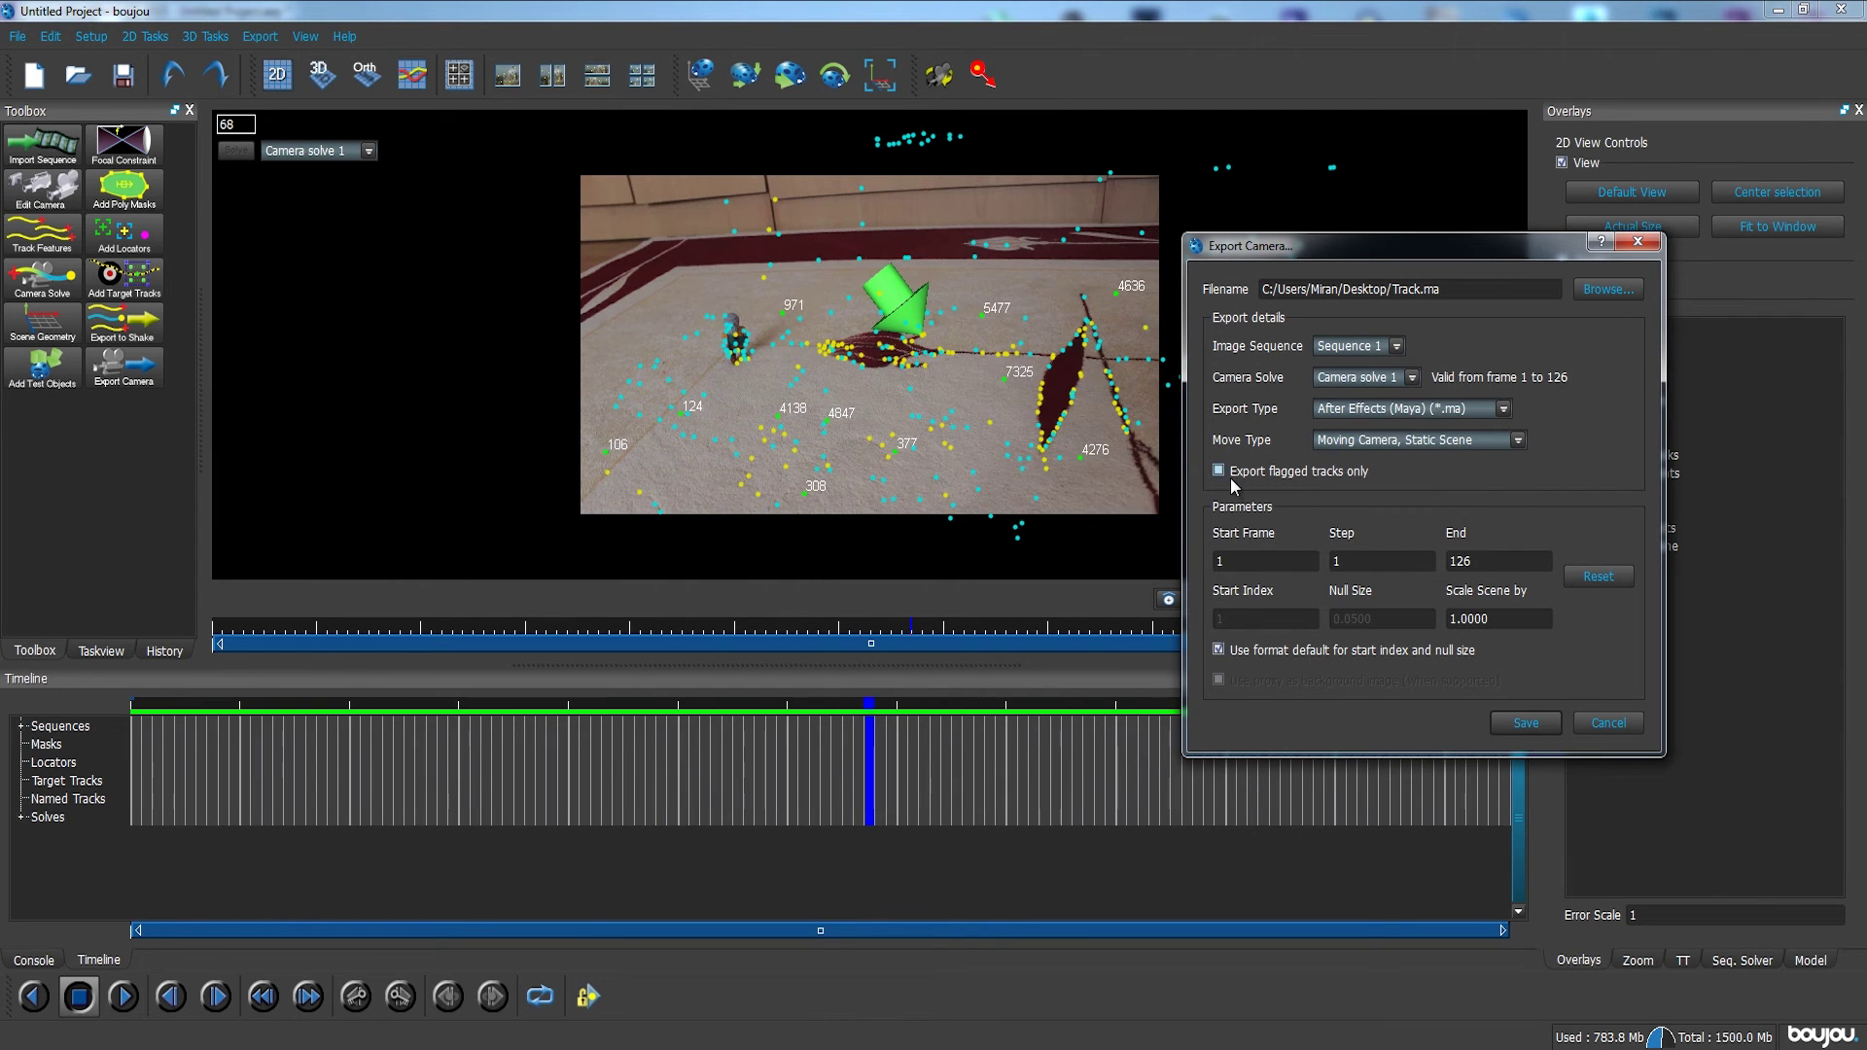
Export only flagged tracks with the scene scaled by 500 and save
left_click(1220, 471)
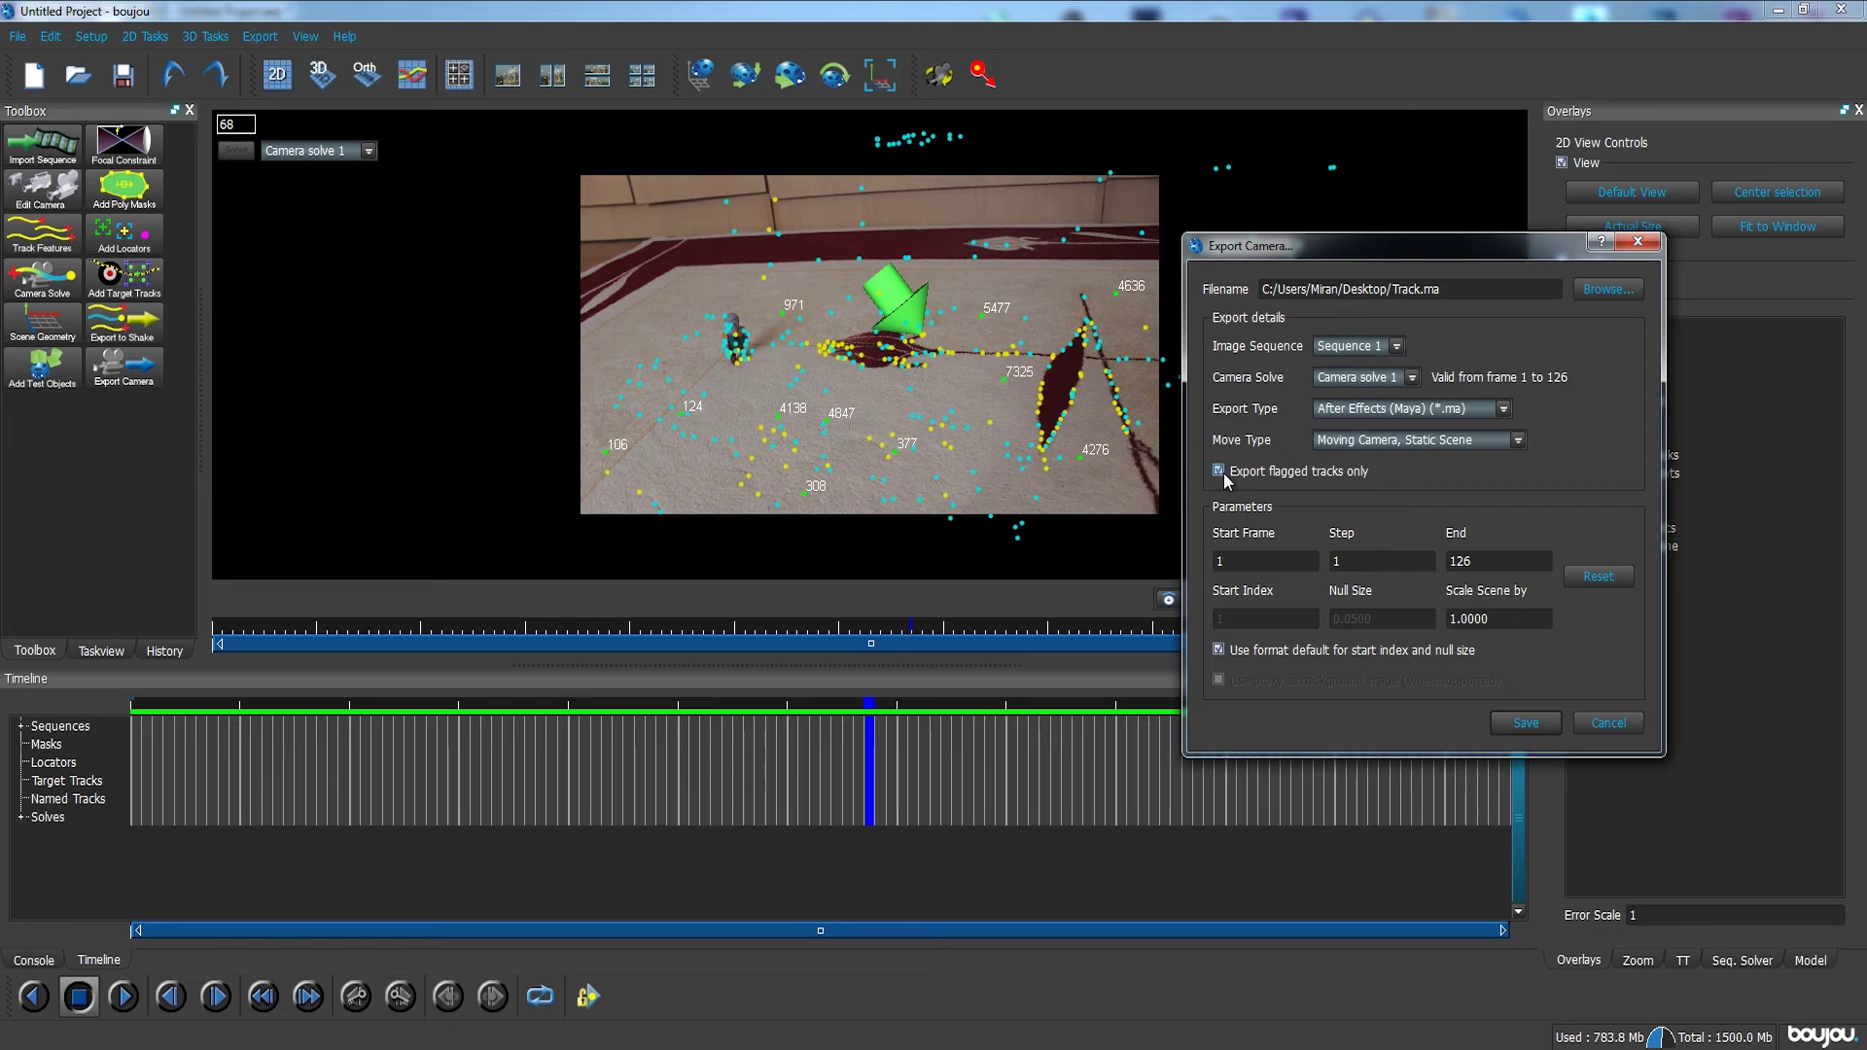
double_click(1522, 620)
type("500")
left_click_drag(1400, 252, 1441, 111)
left_click(1566, 625)
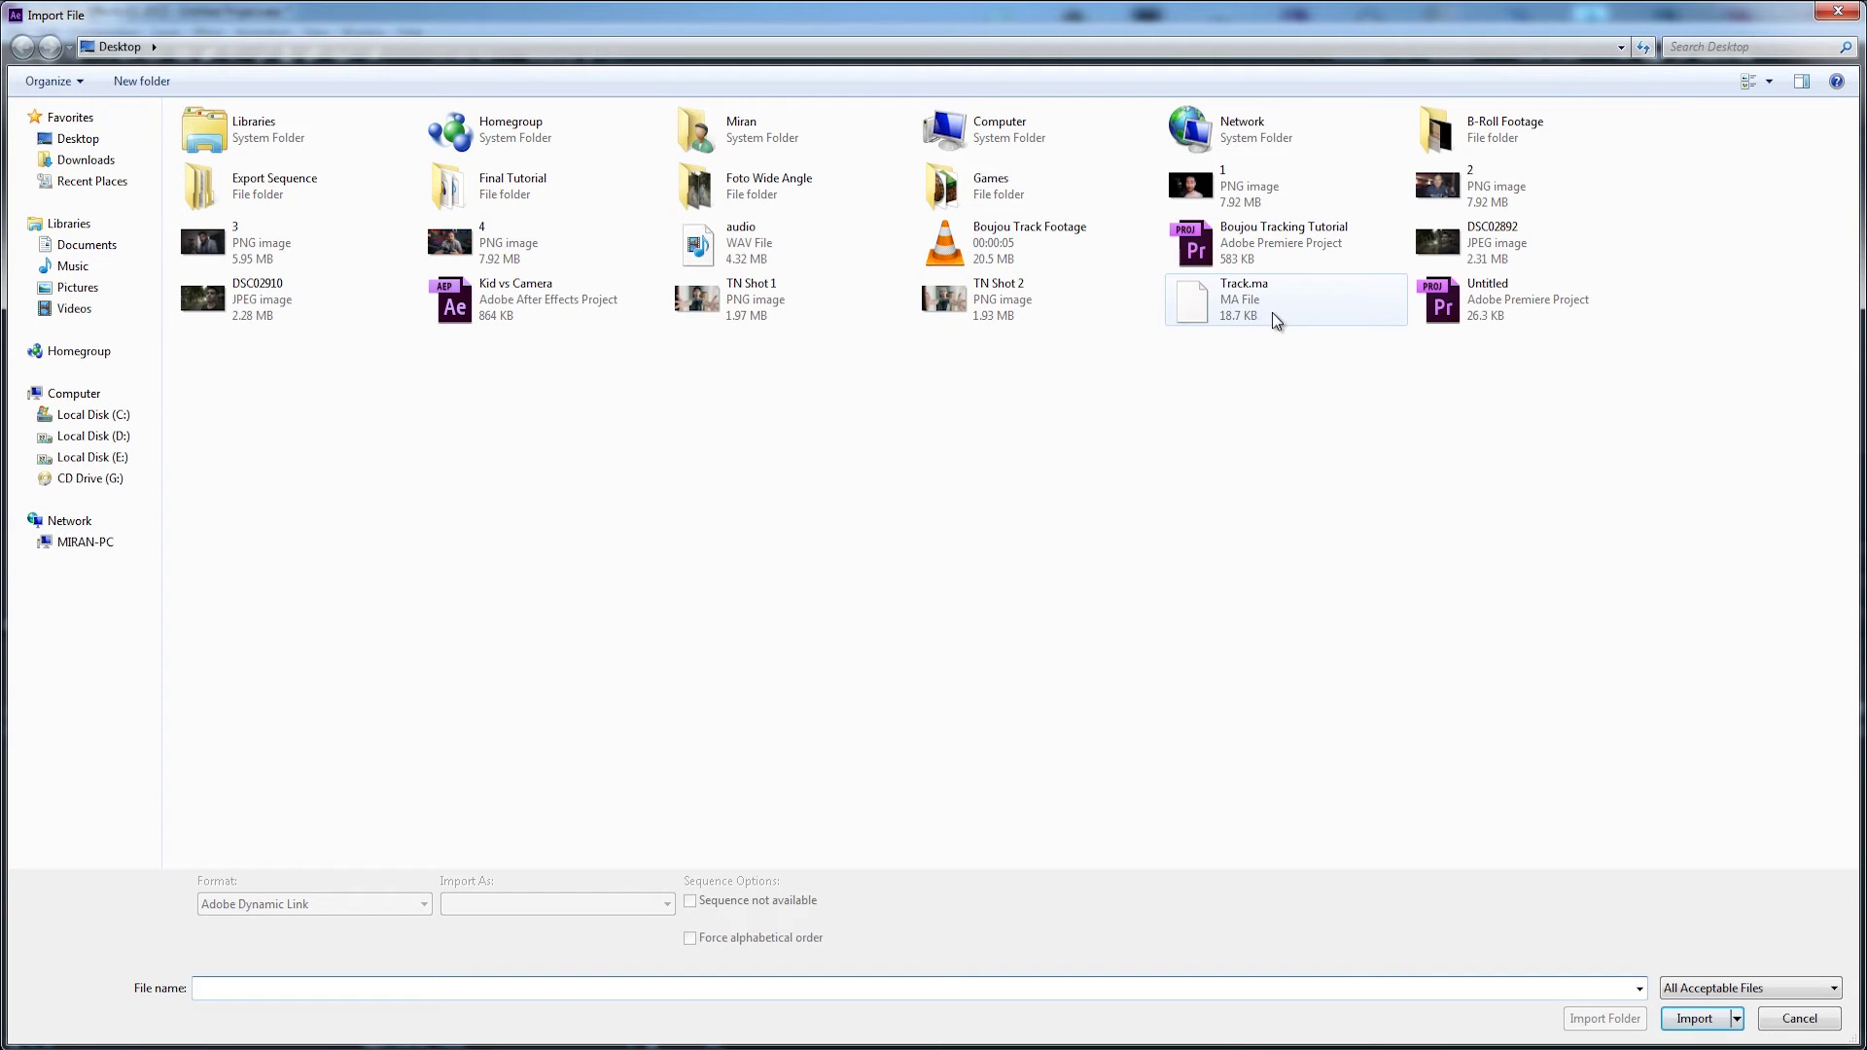
Import Track.ma and inspect its Solids folder of null_auto tracking nulls
left_click(1259, 313)
left_click(1692, 1017)
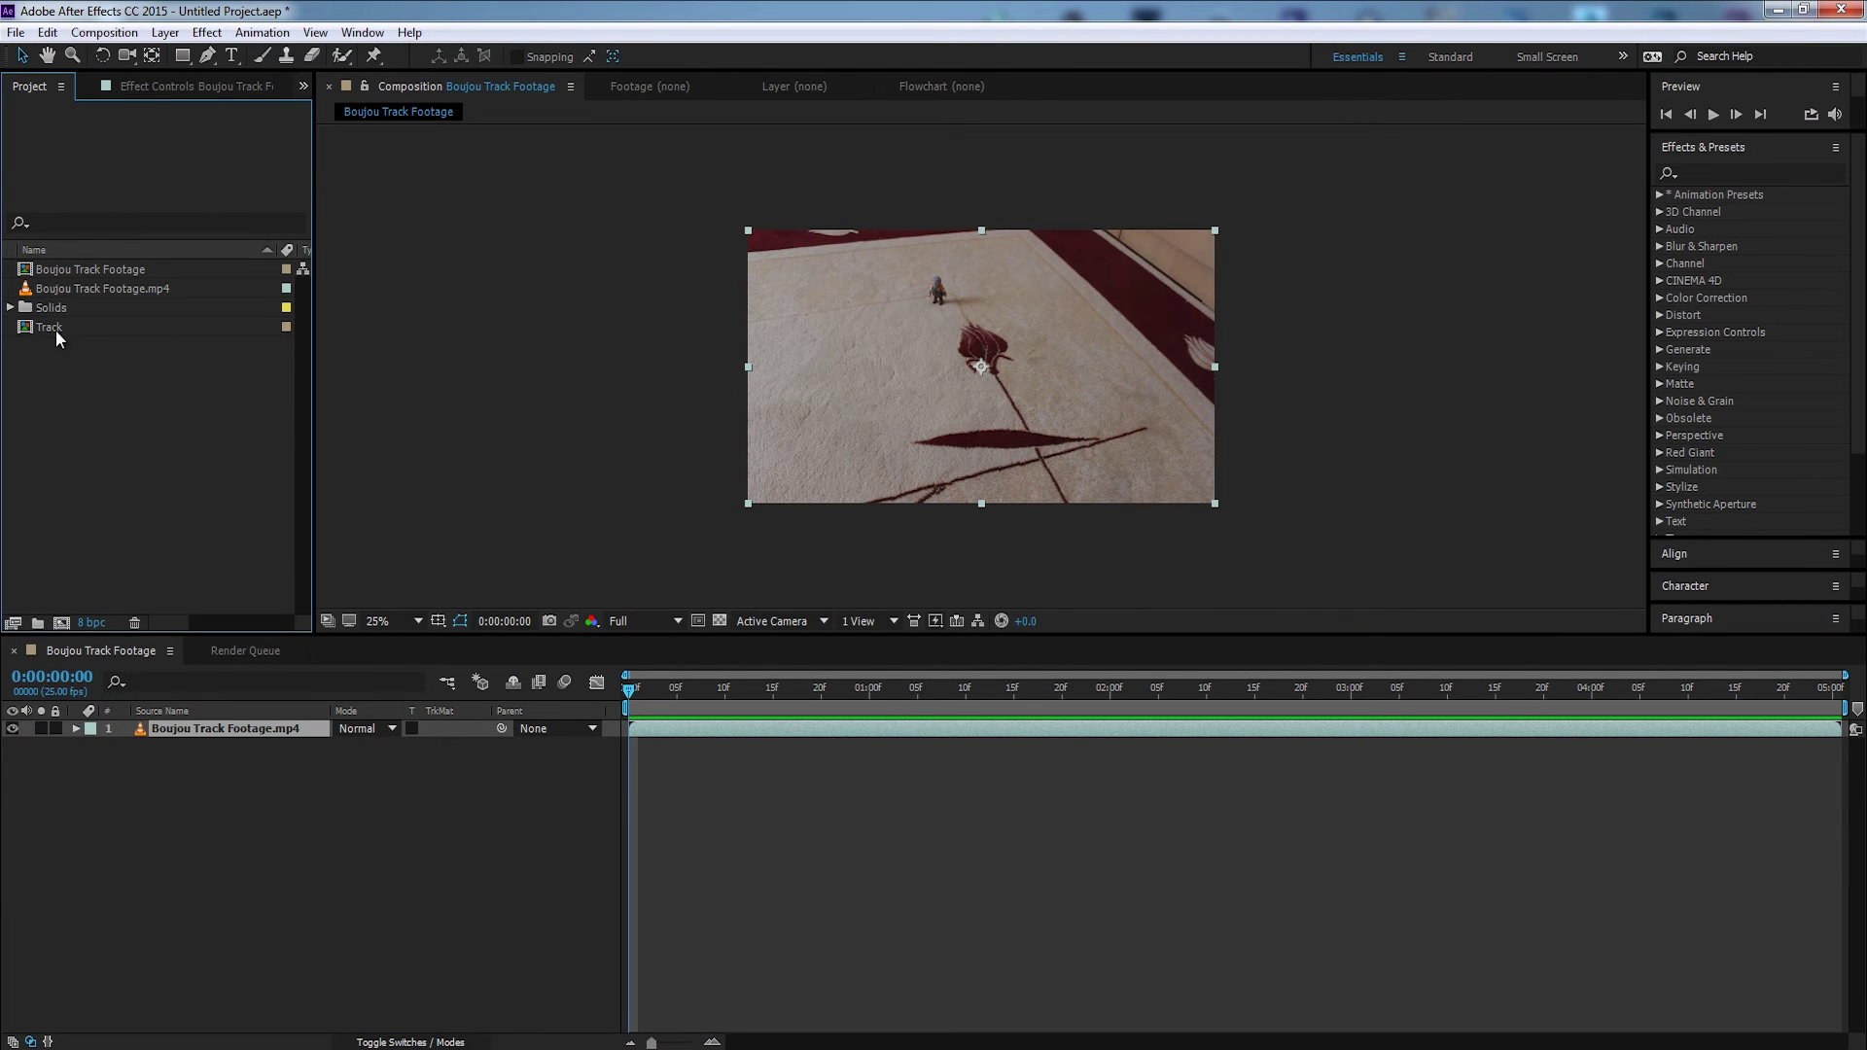
left_click(49, 327)
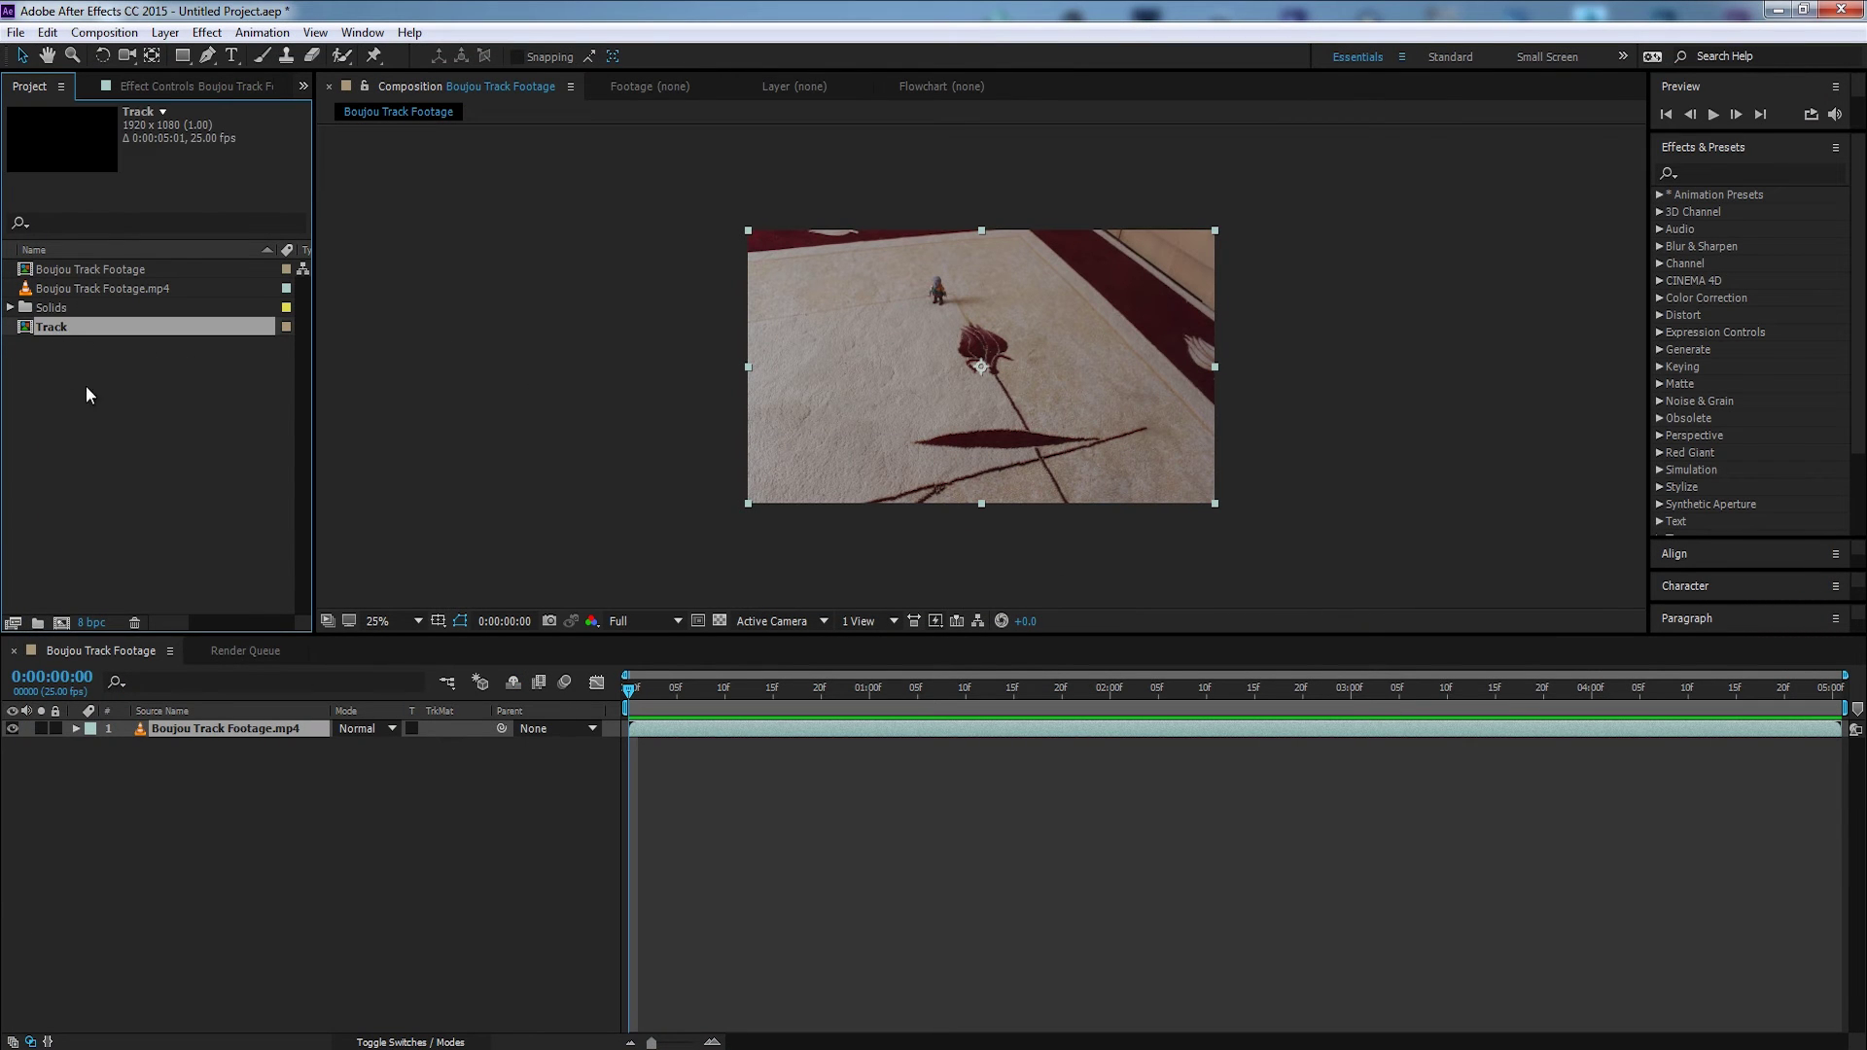
left_click(9, 308)
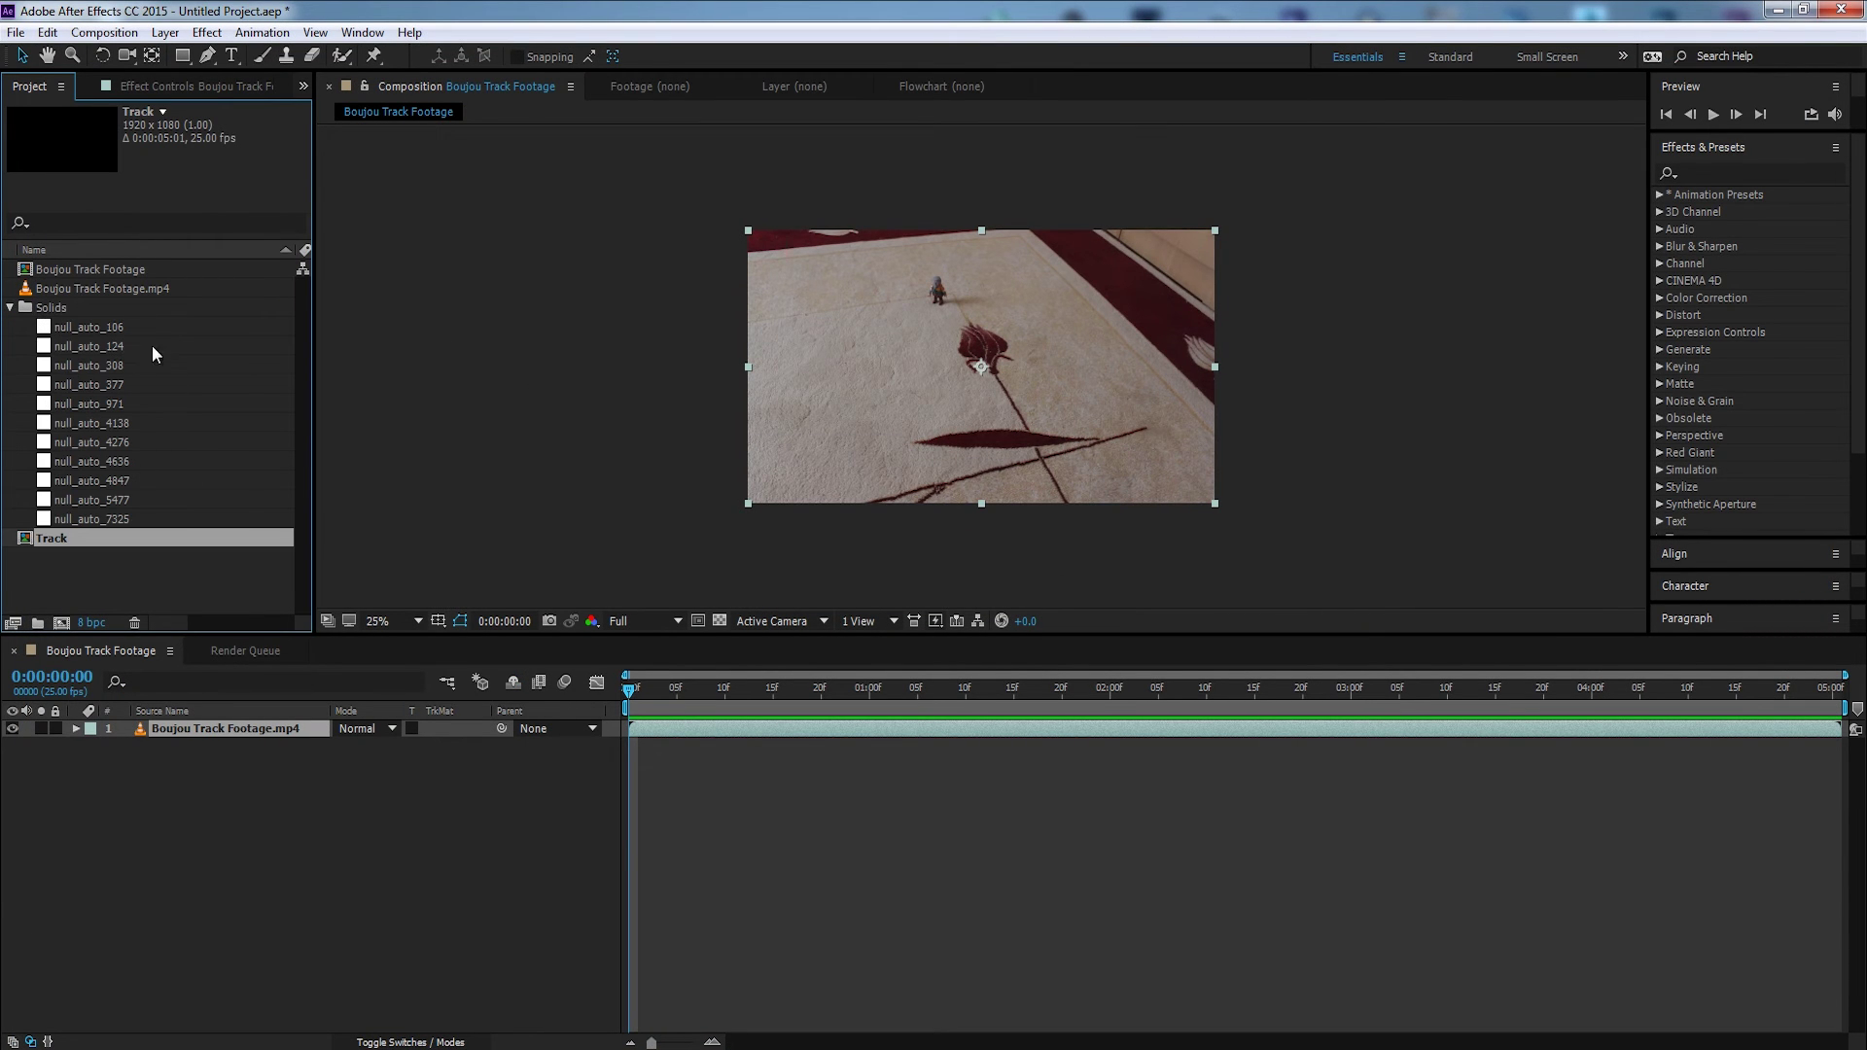
left_click(10, 307)
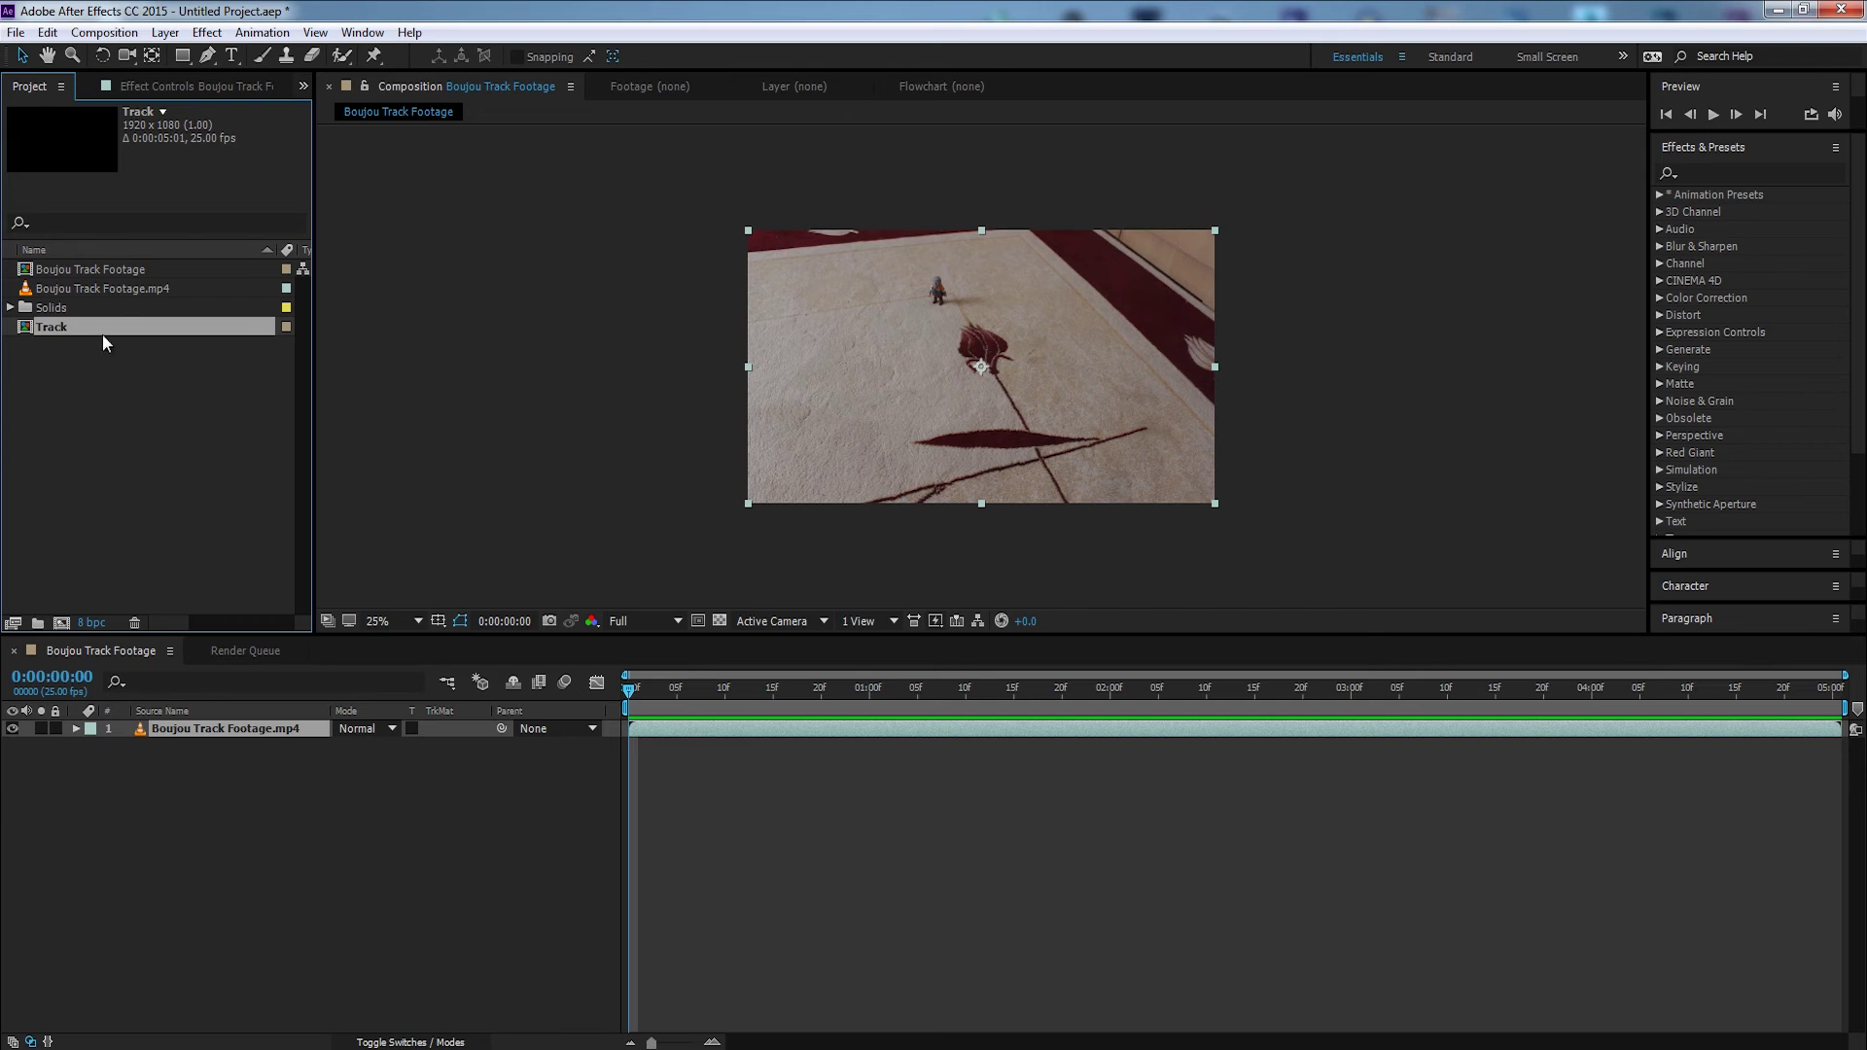
Open the Track comp, select the eleven null layers and scale them from 5% to 91%
double_click(63, 328)
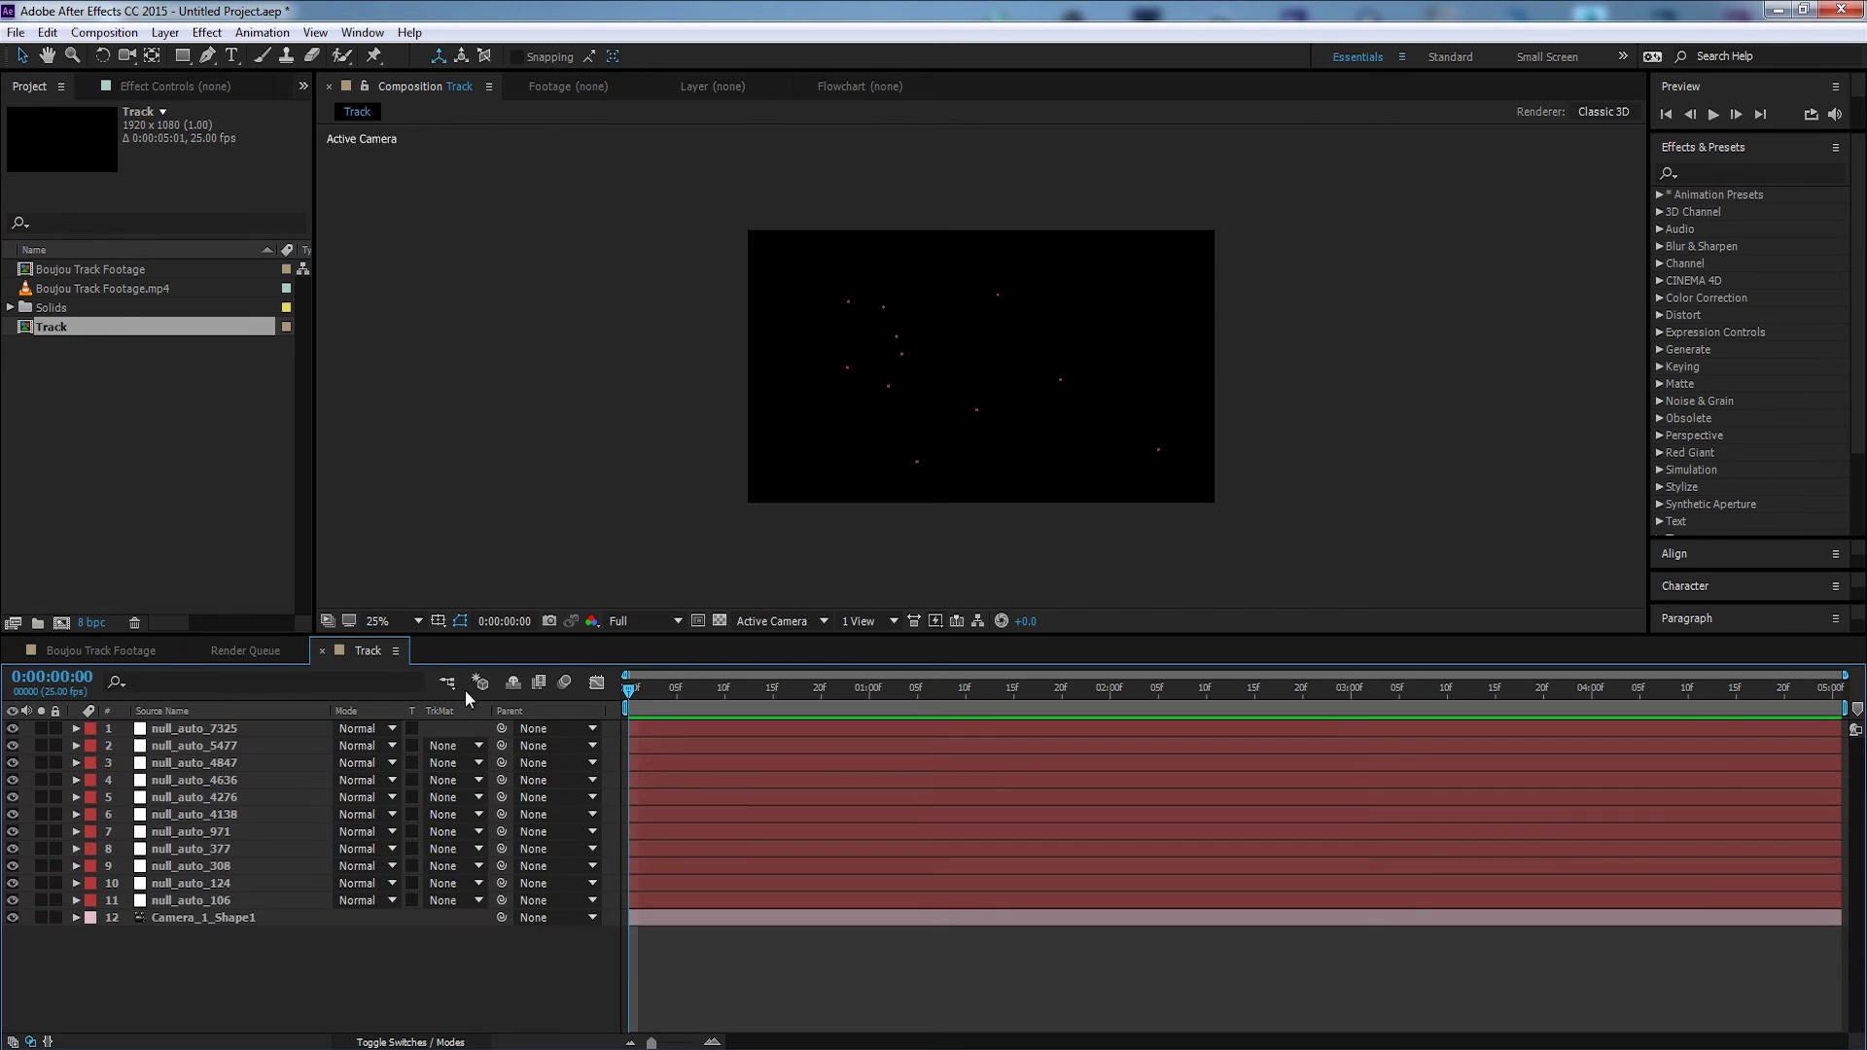
key("space")
key("space")
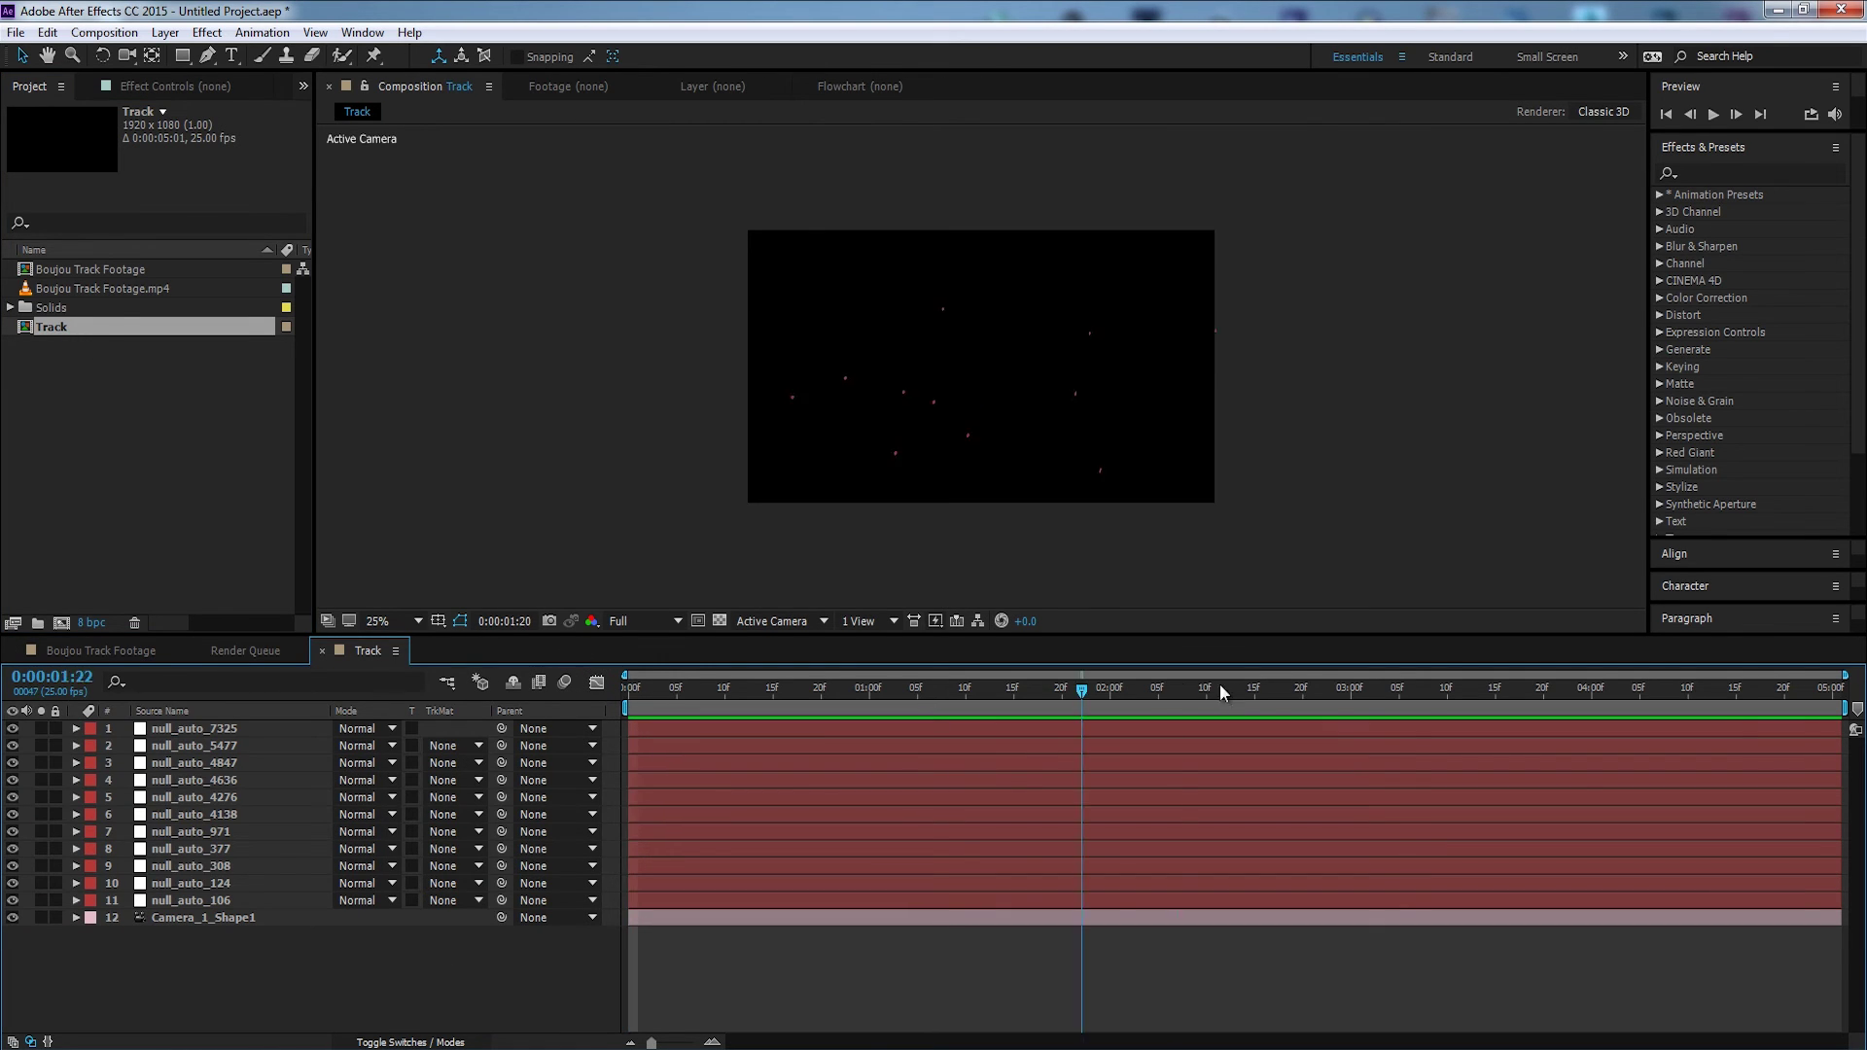
scroll(963, 398, "up", 2)
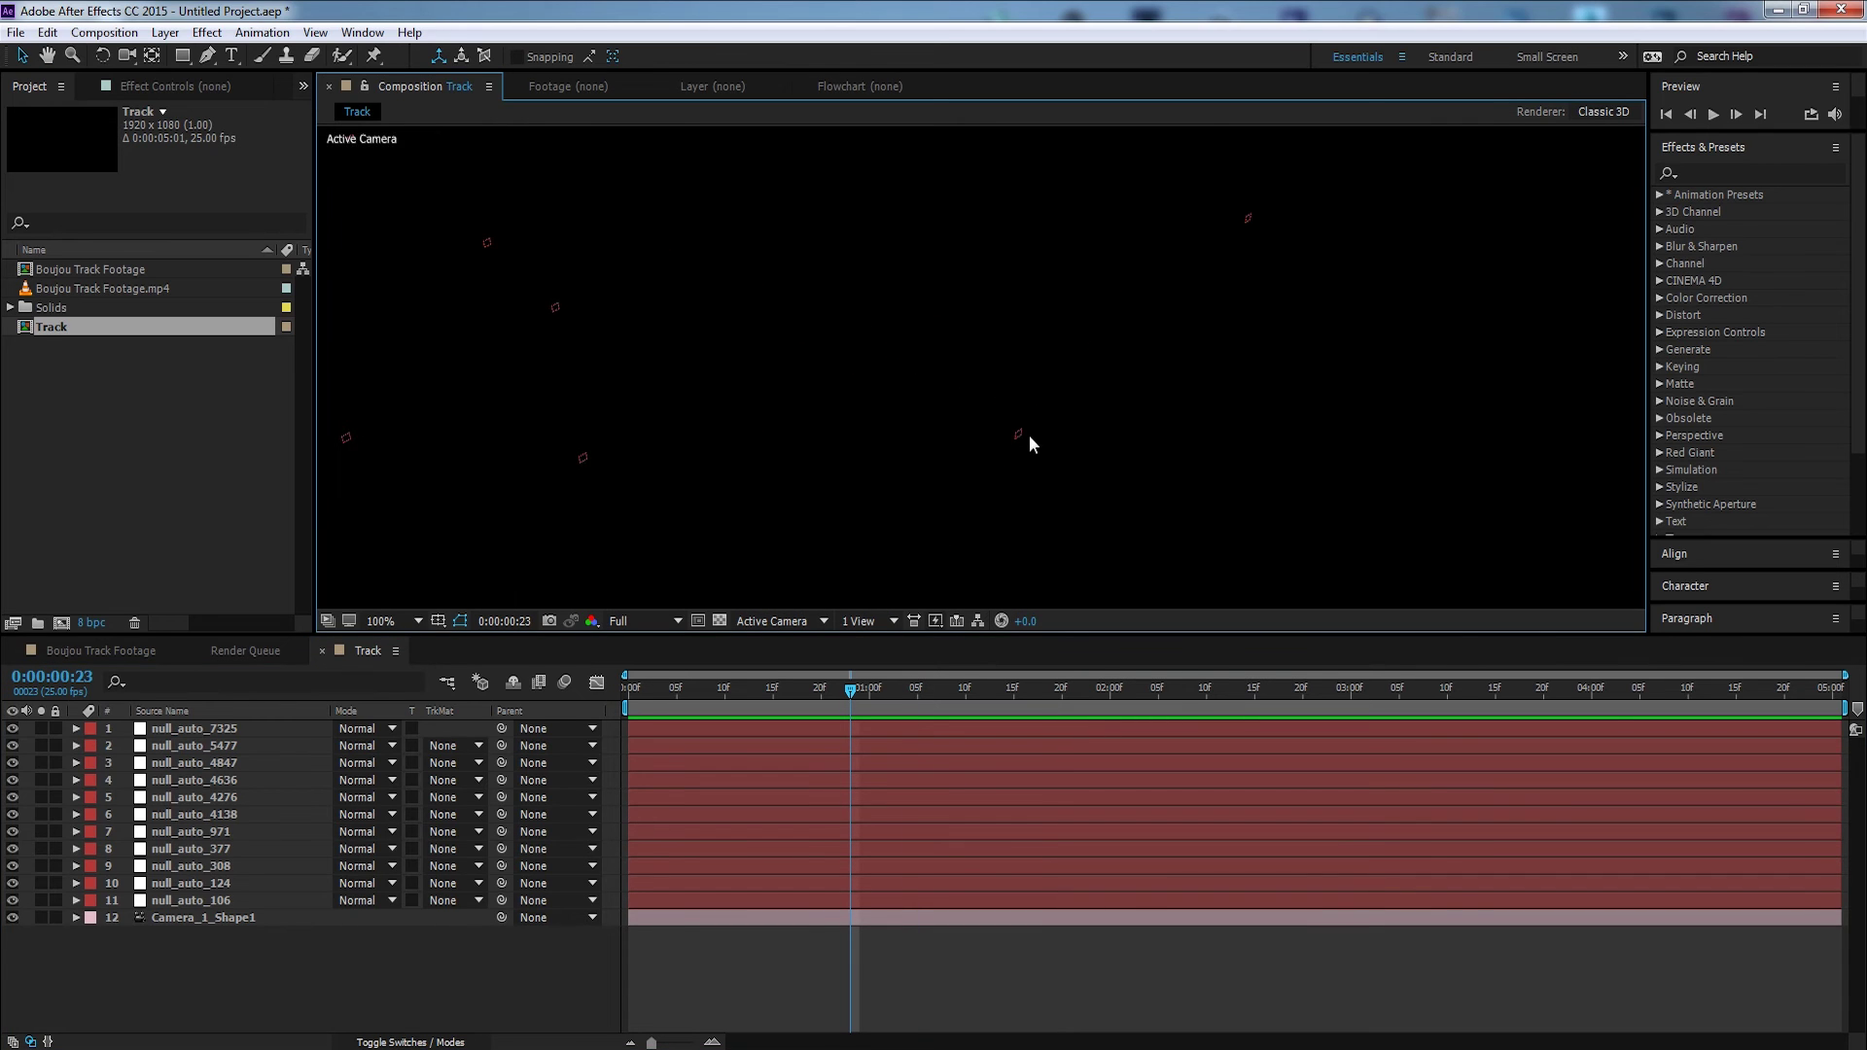
scroll(1029, 433, "down", 1)
left_click(229, 901)
scroll(795, 335, "down", 1)
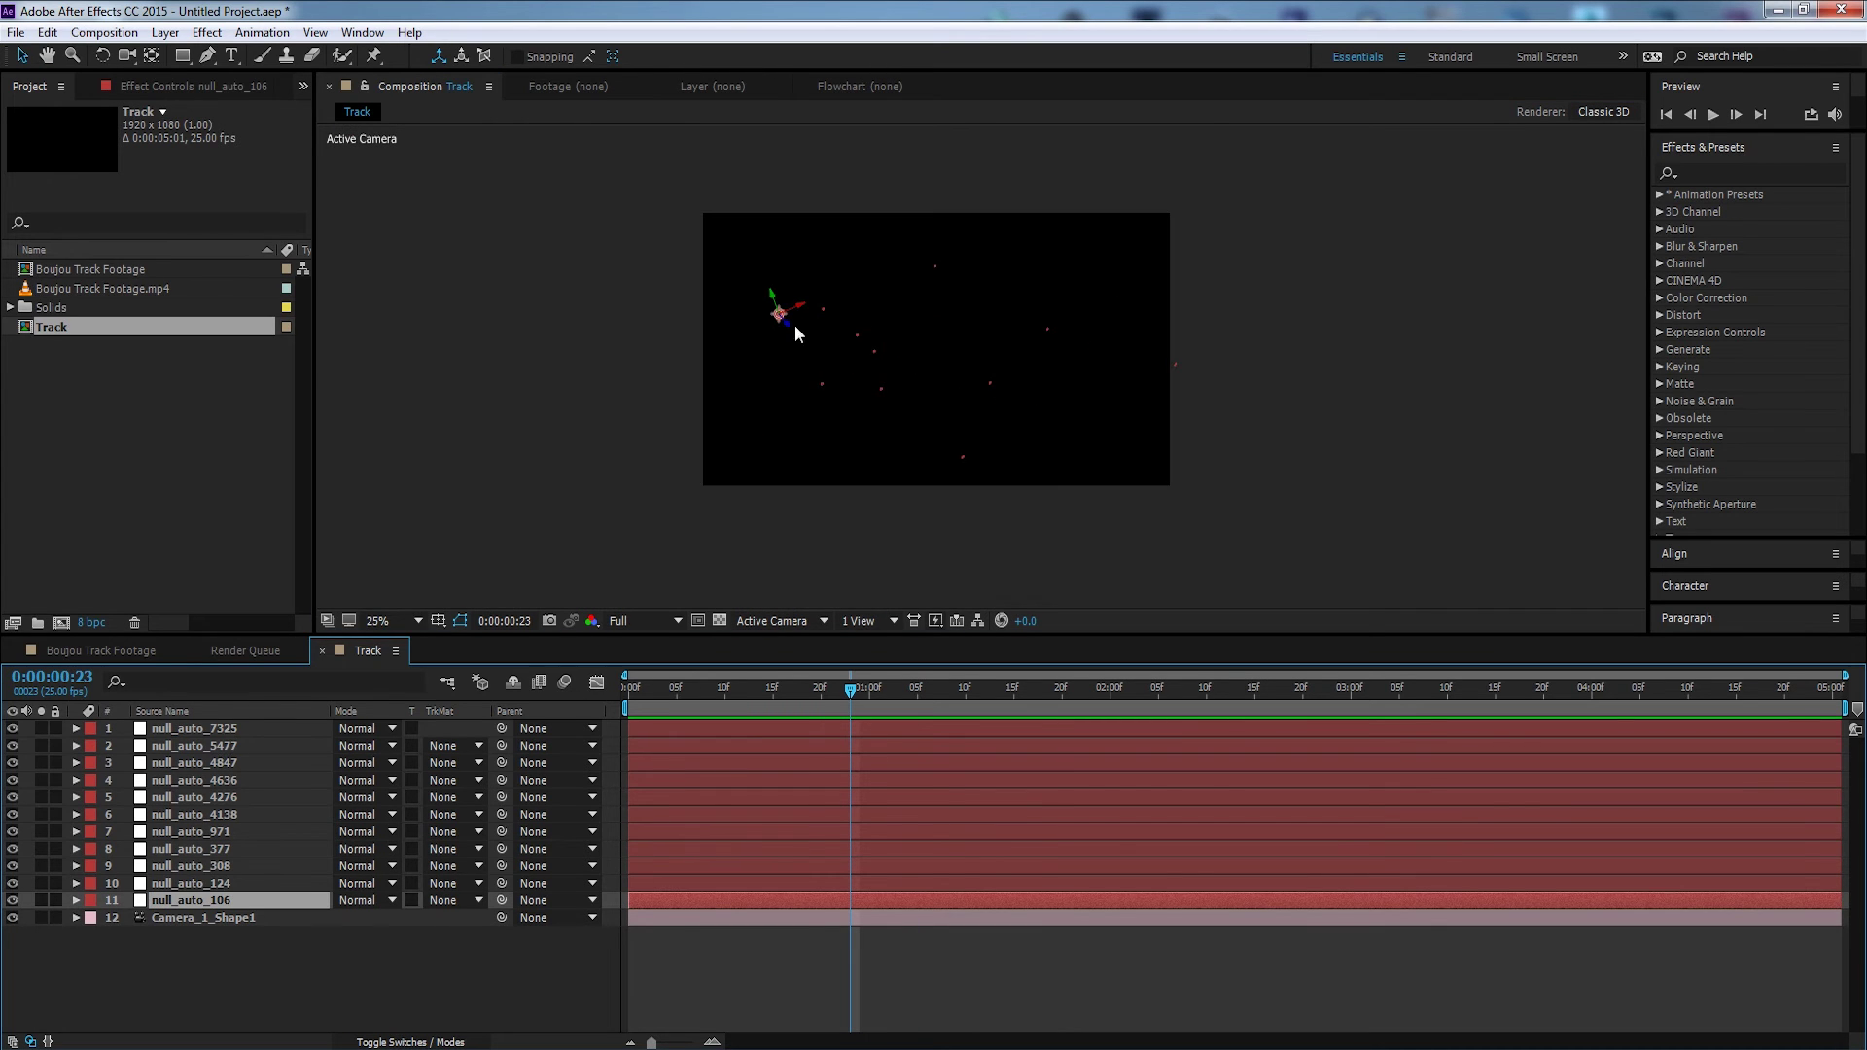
left_click(226, 731, "shift")
scroll(1007, 439, "up", 2)
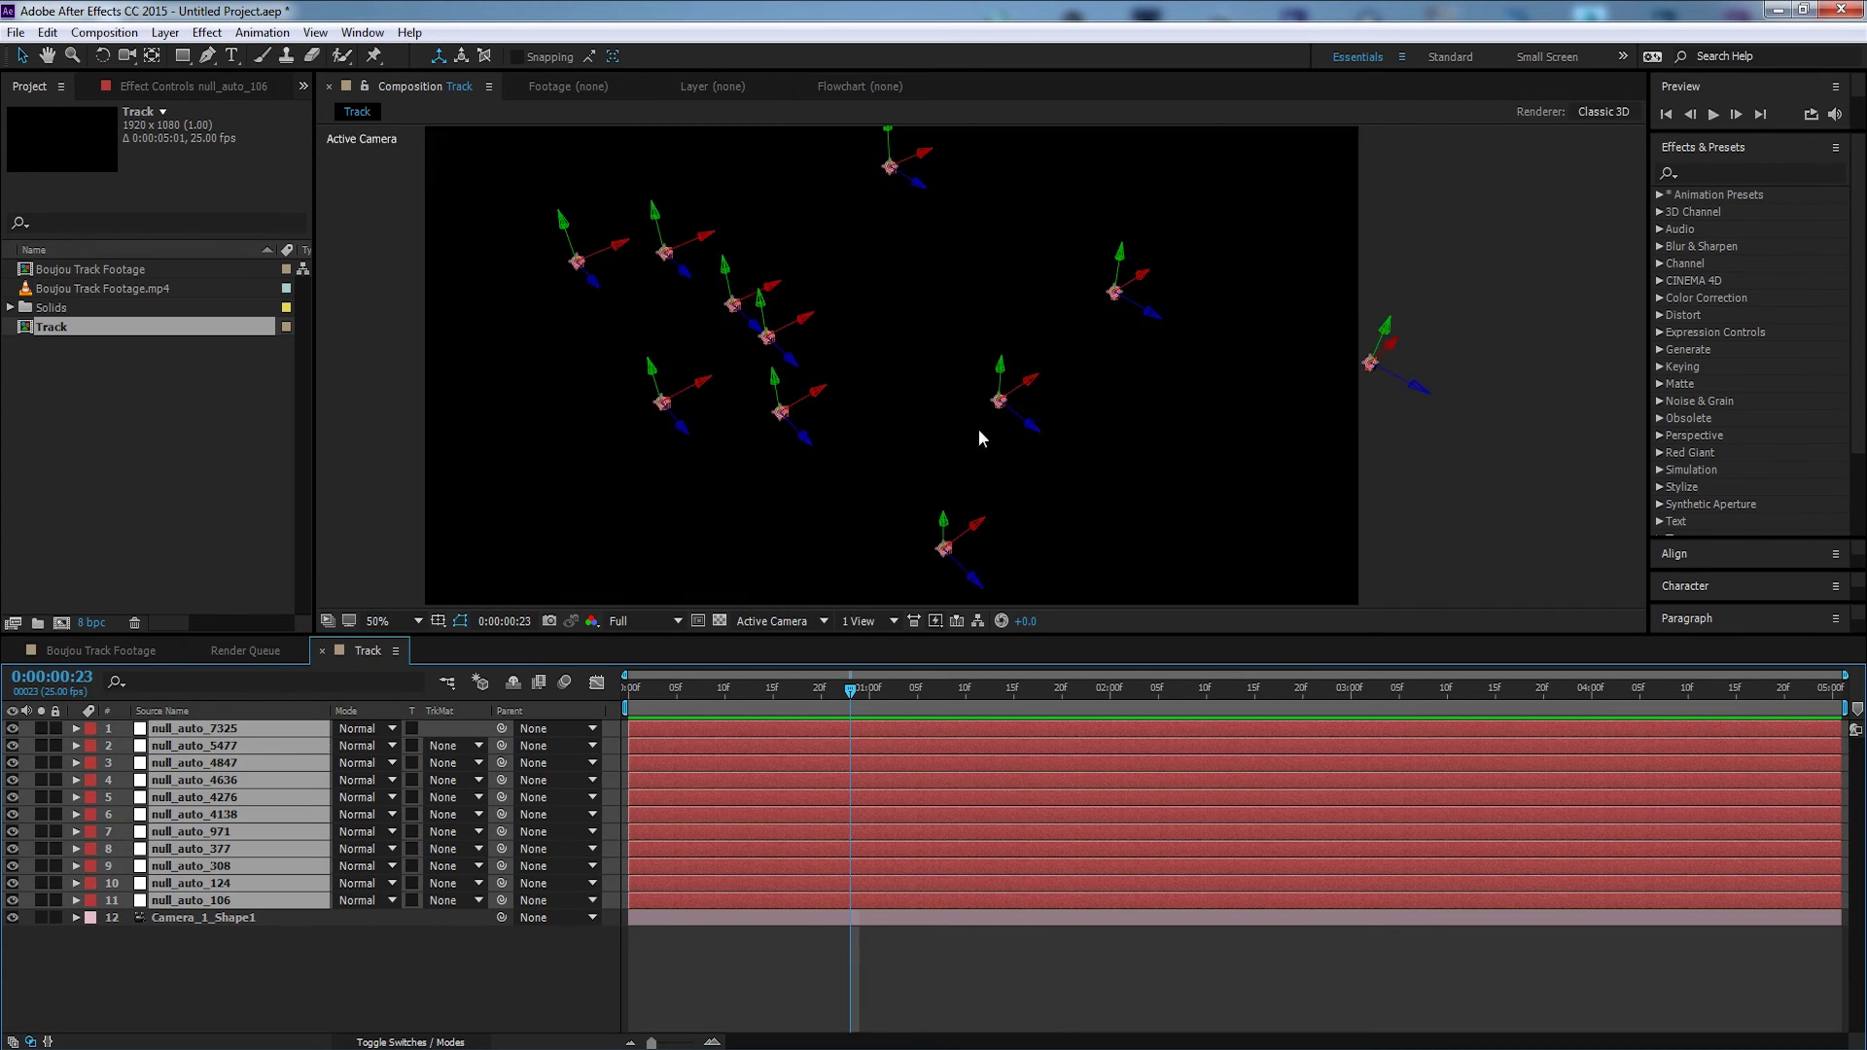
left_click_drag(851, 688, 916, 689)
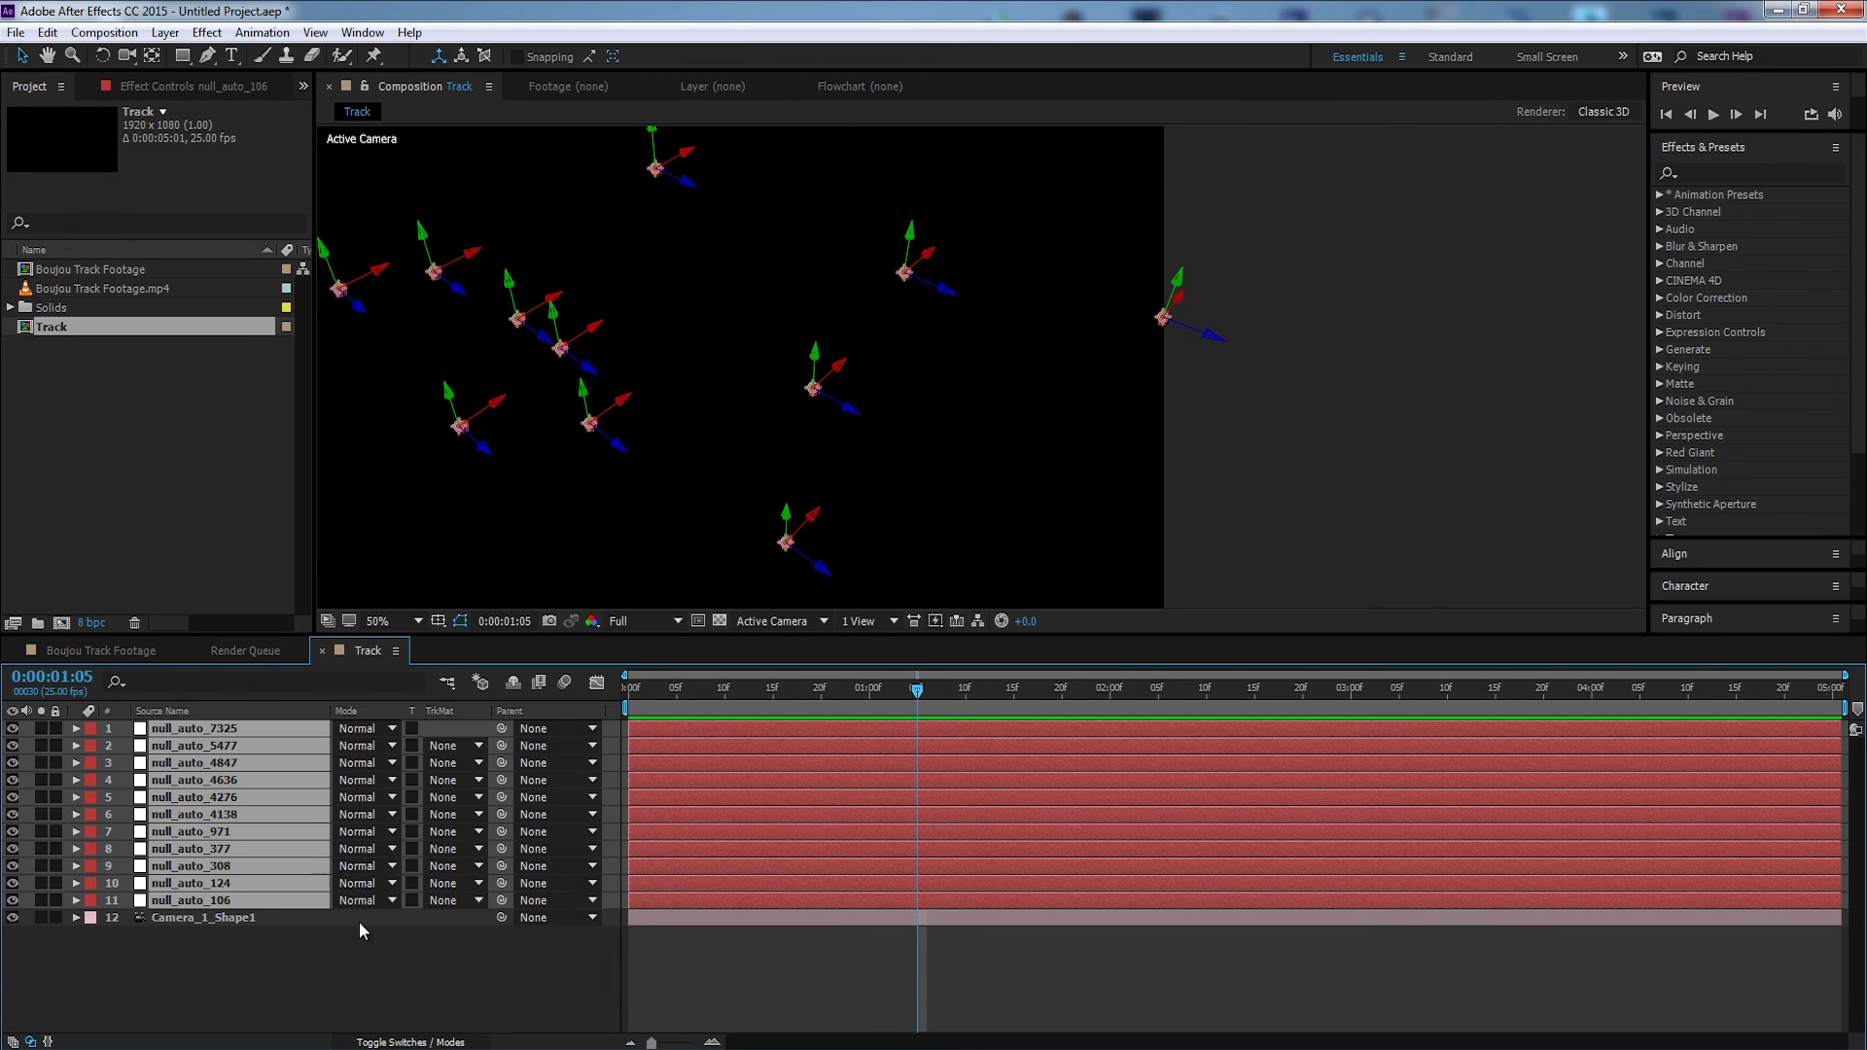
key("s")
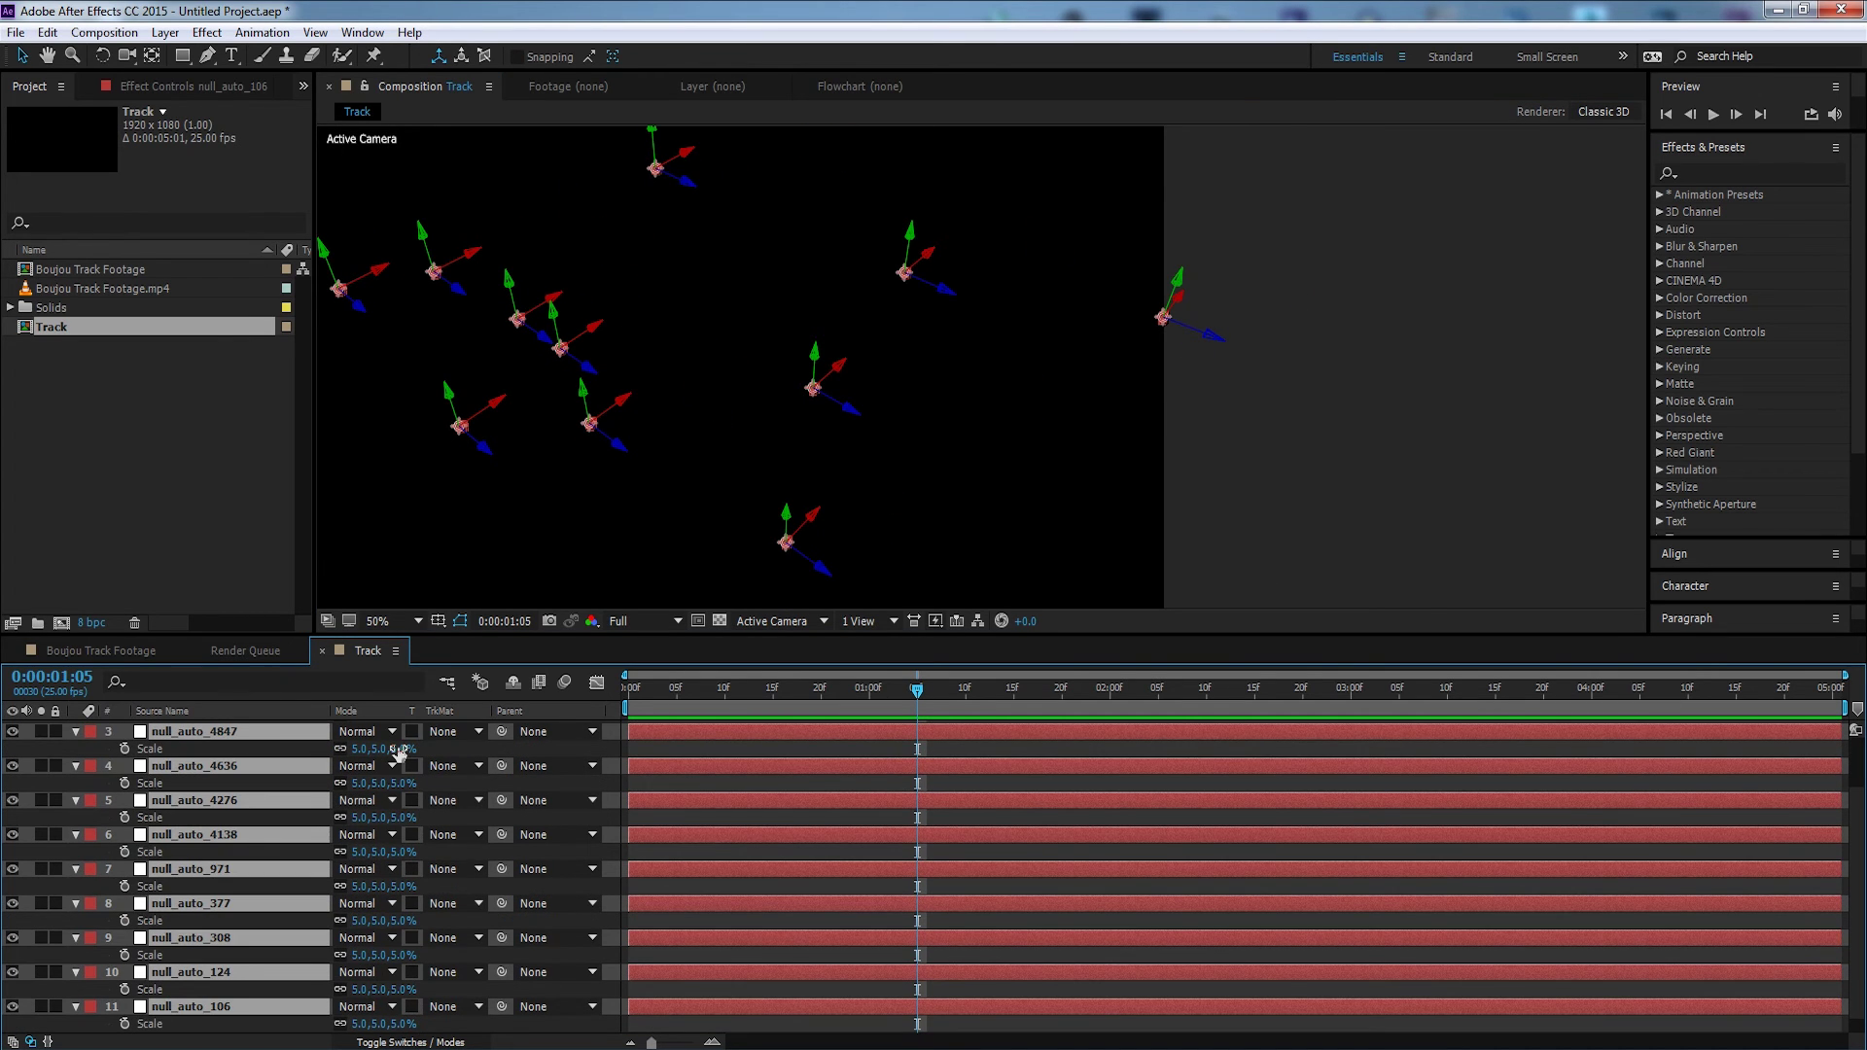
left_click_drag(398, 751, 911, 711)
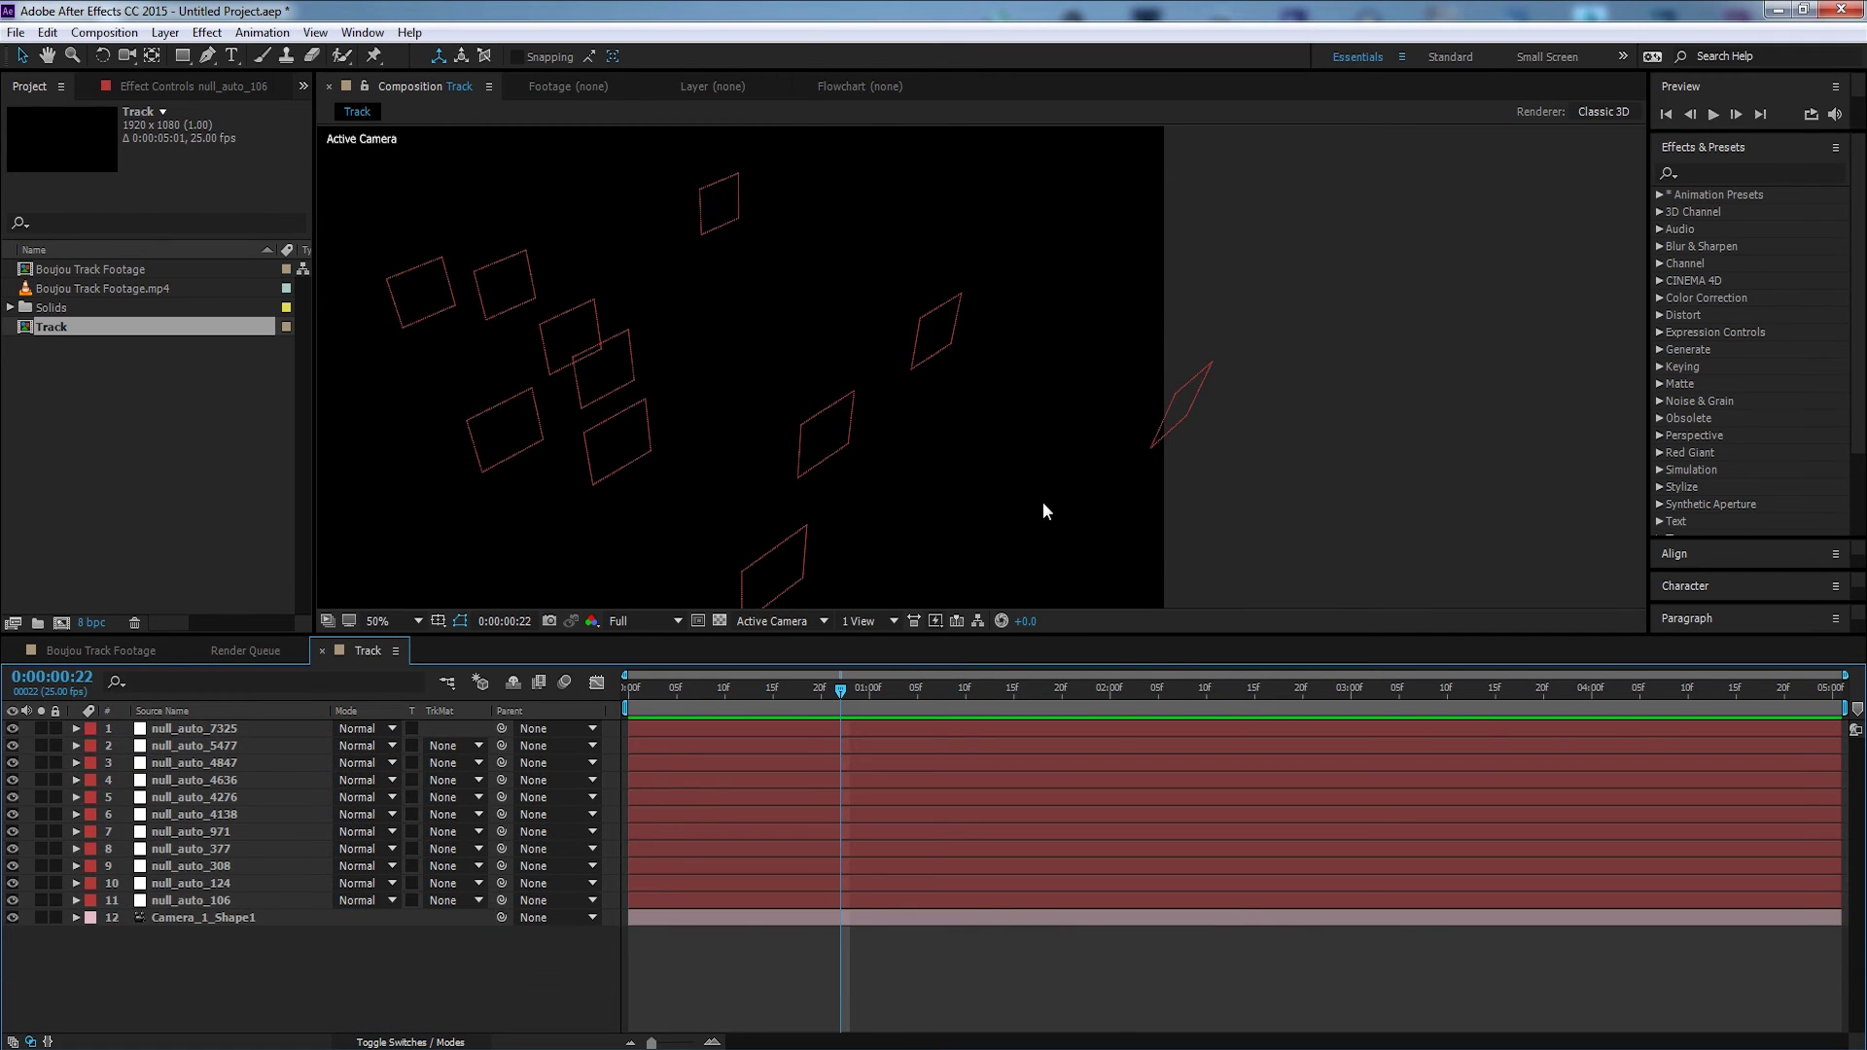
Select all eleven null layers plus the camera in the Track comp
key("comma")
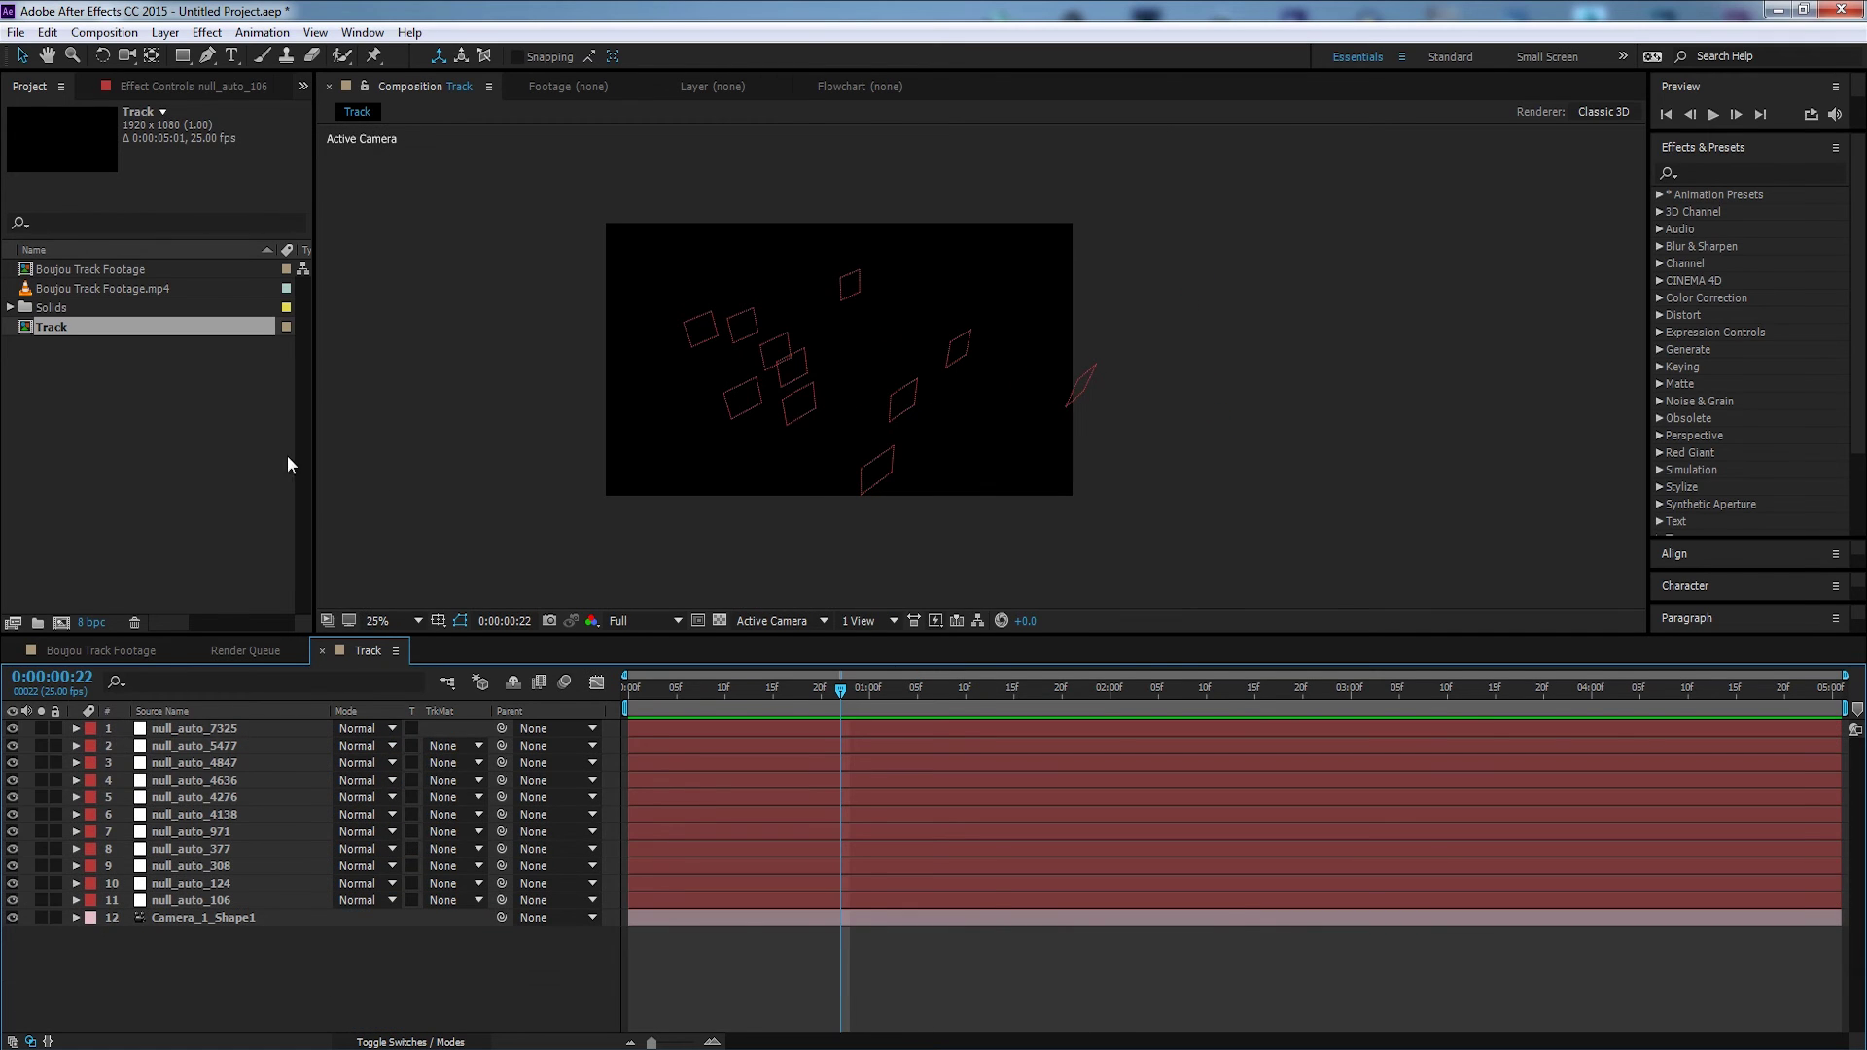
left_click(74, 652)
left_click(358, 653)
left_click(56, 651)
left_click(368, 650)
left_click_drag(321, 1007, 259, 733)
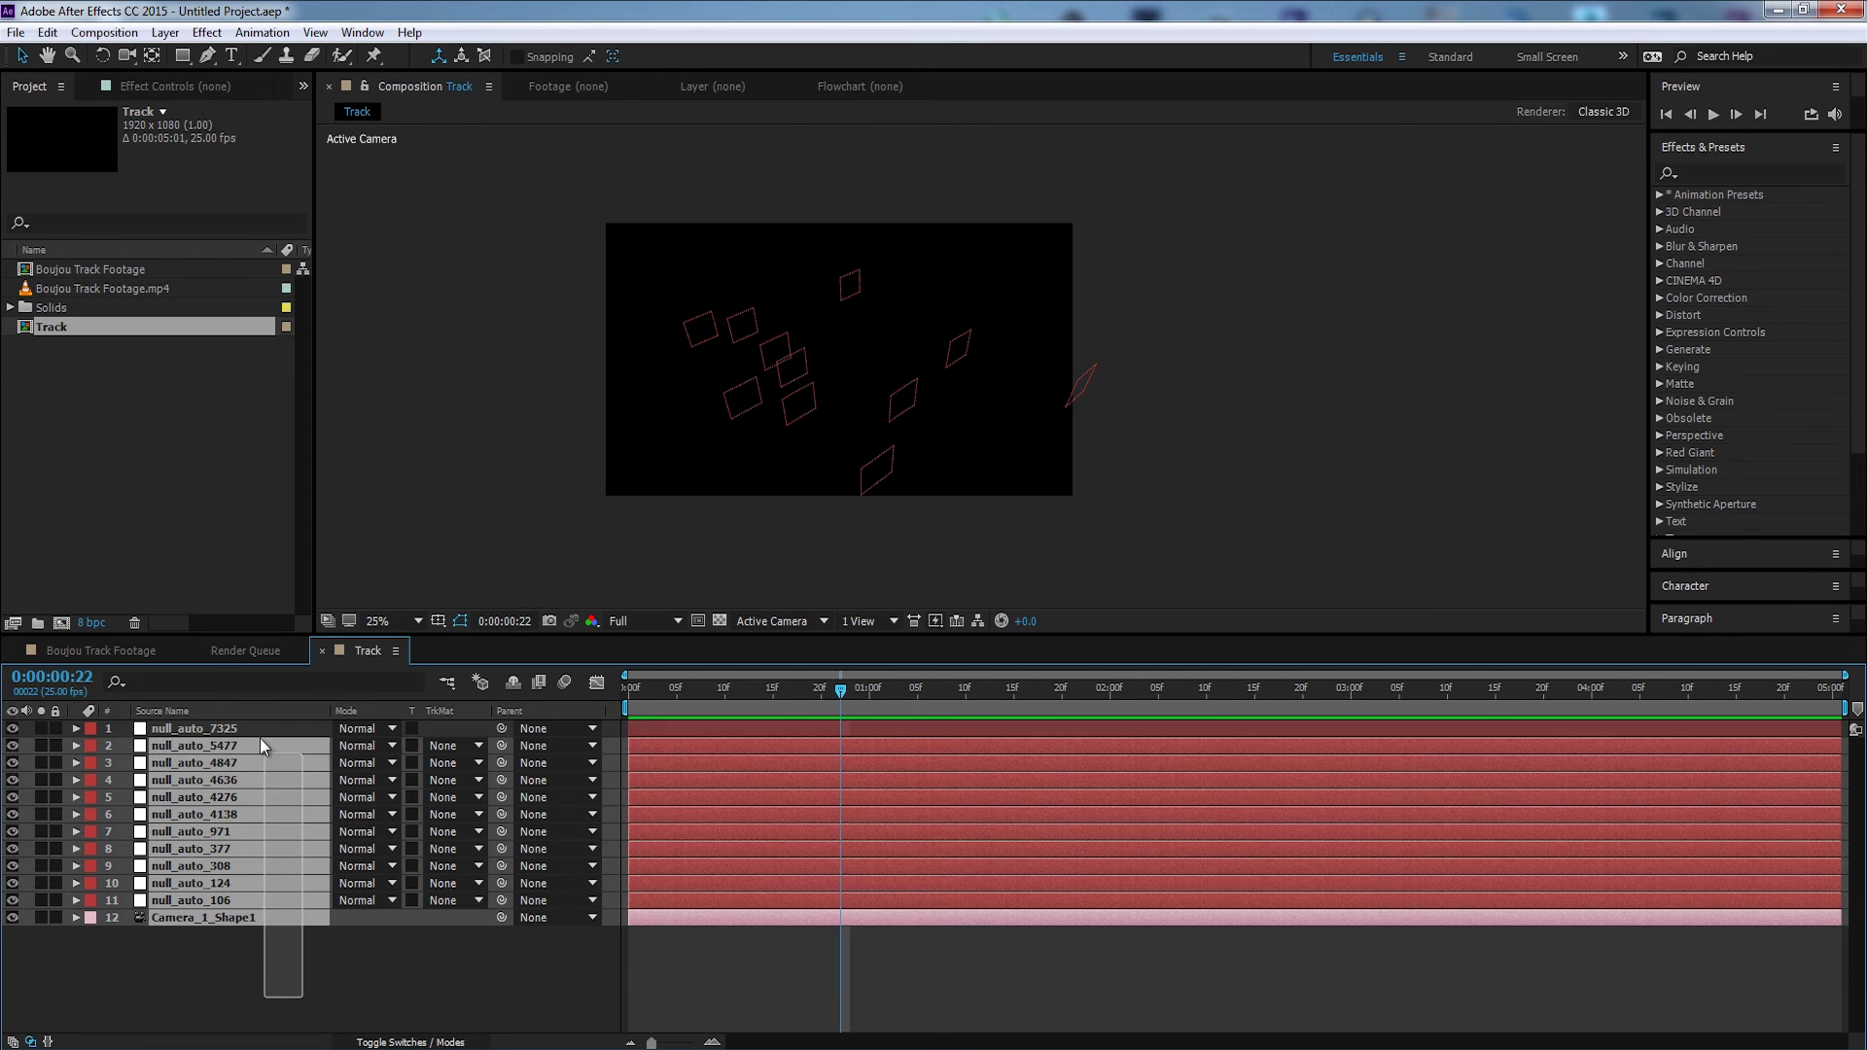
Paste the eleven nulls and camera into the Boujou Track Footage comp
left_click(97, 650)
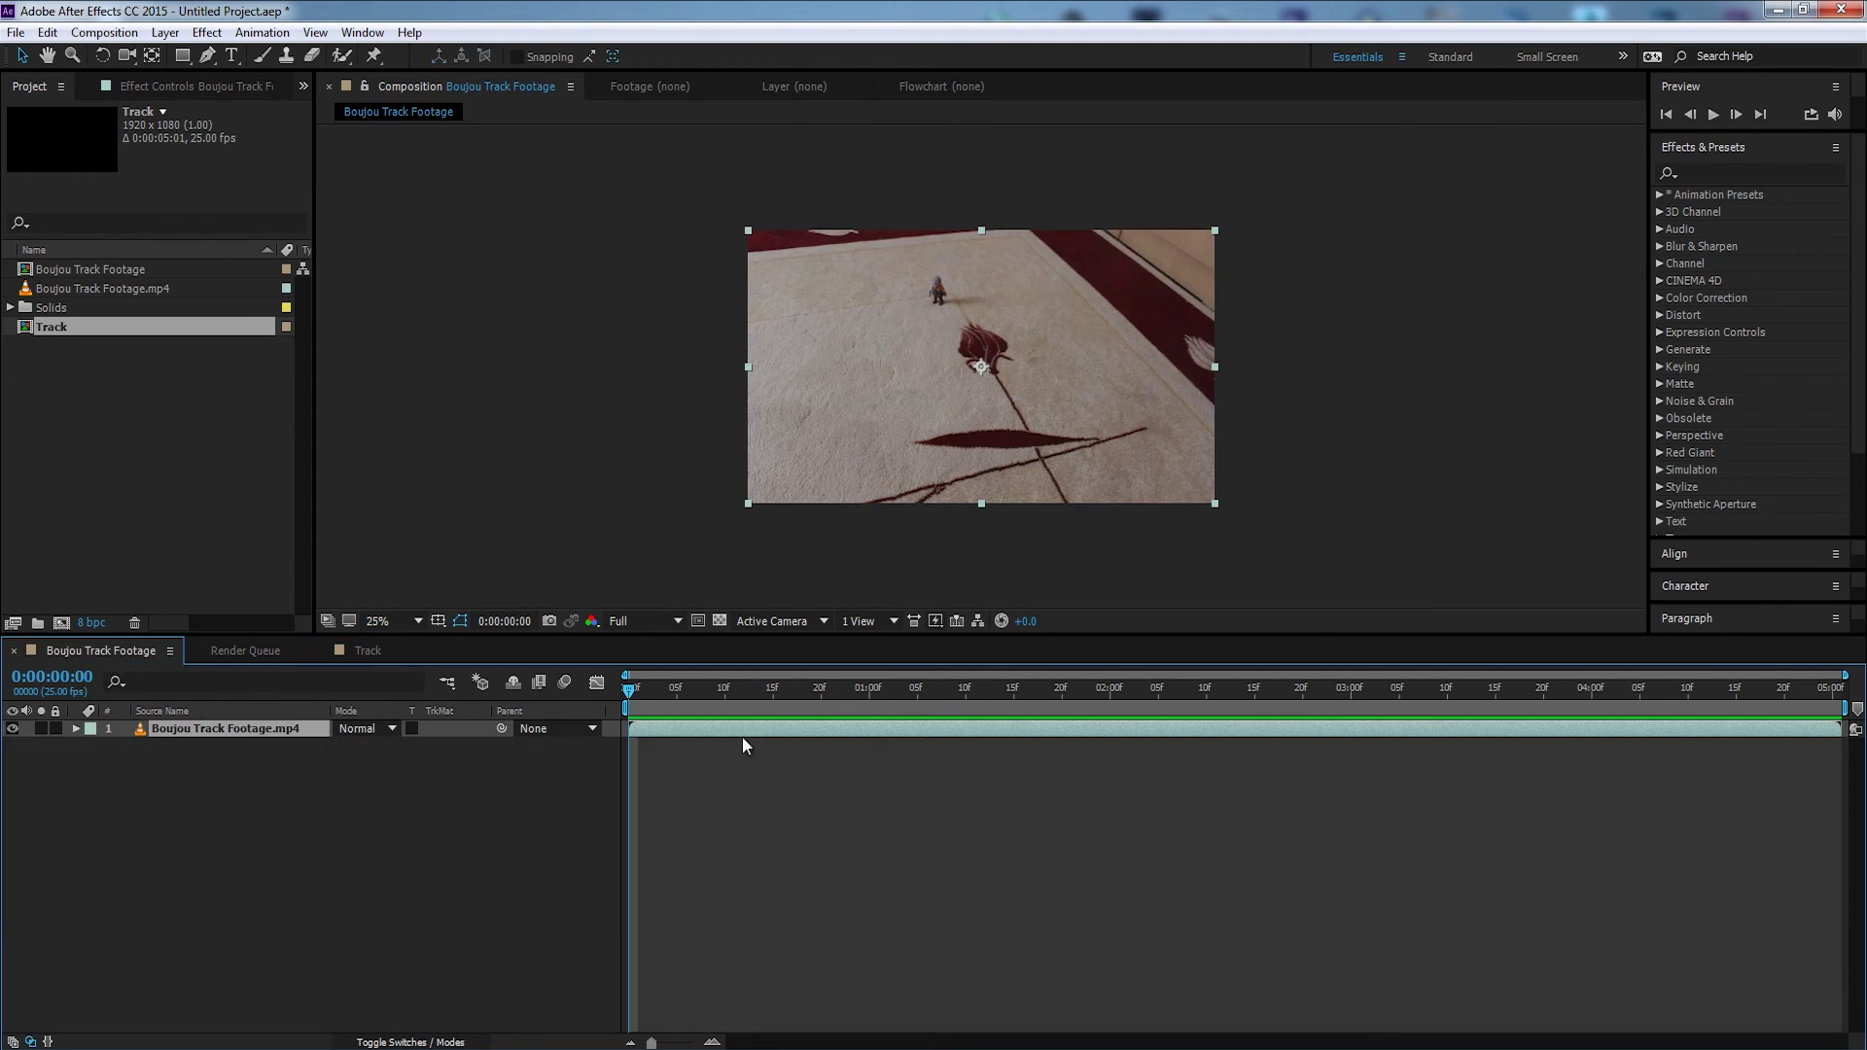
key("ctrl+v")
left_click_drag(953, 687, 1221, 678)
Create a 'TEST TEXT' text layer with a white fill
key("ctrl+alt+shift+t")
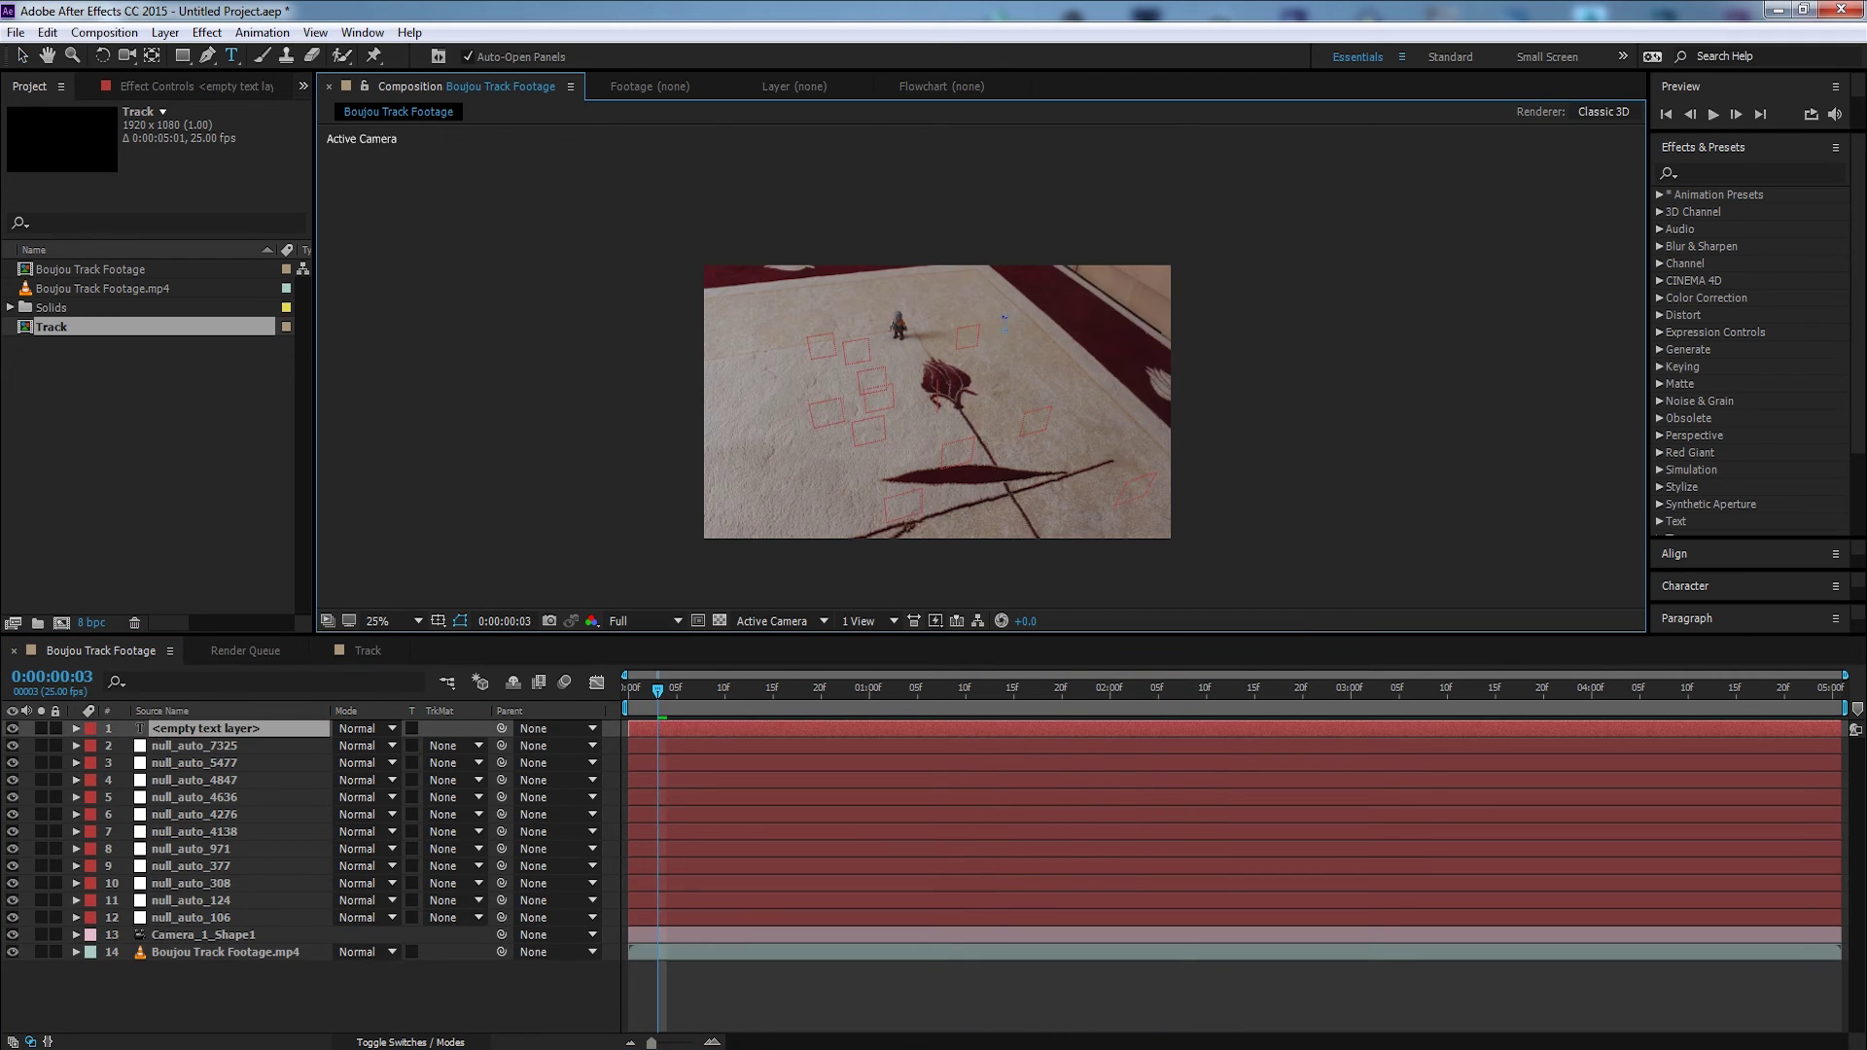
type("TEST TEXT")
left_click(1685, 585)
left_click(1817, 313)
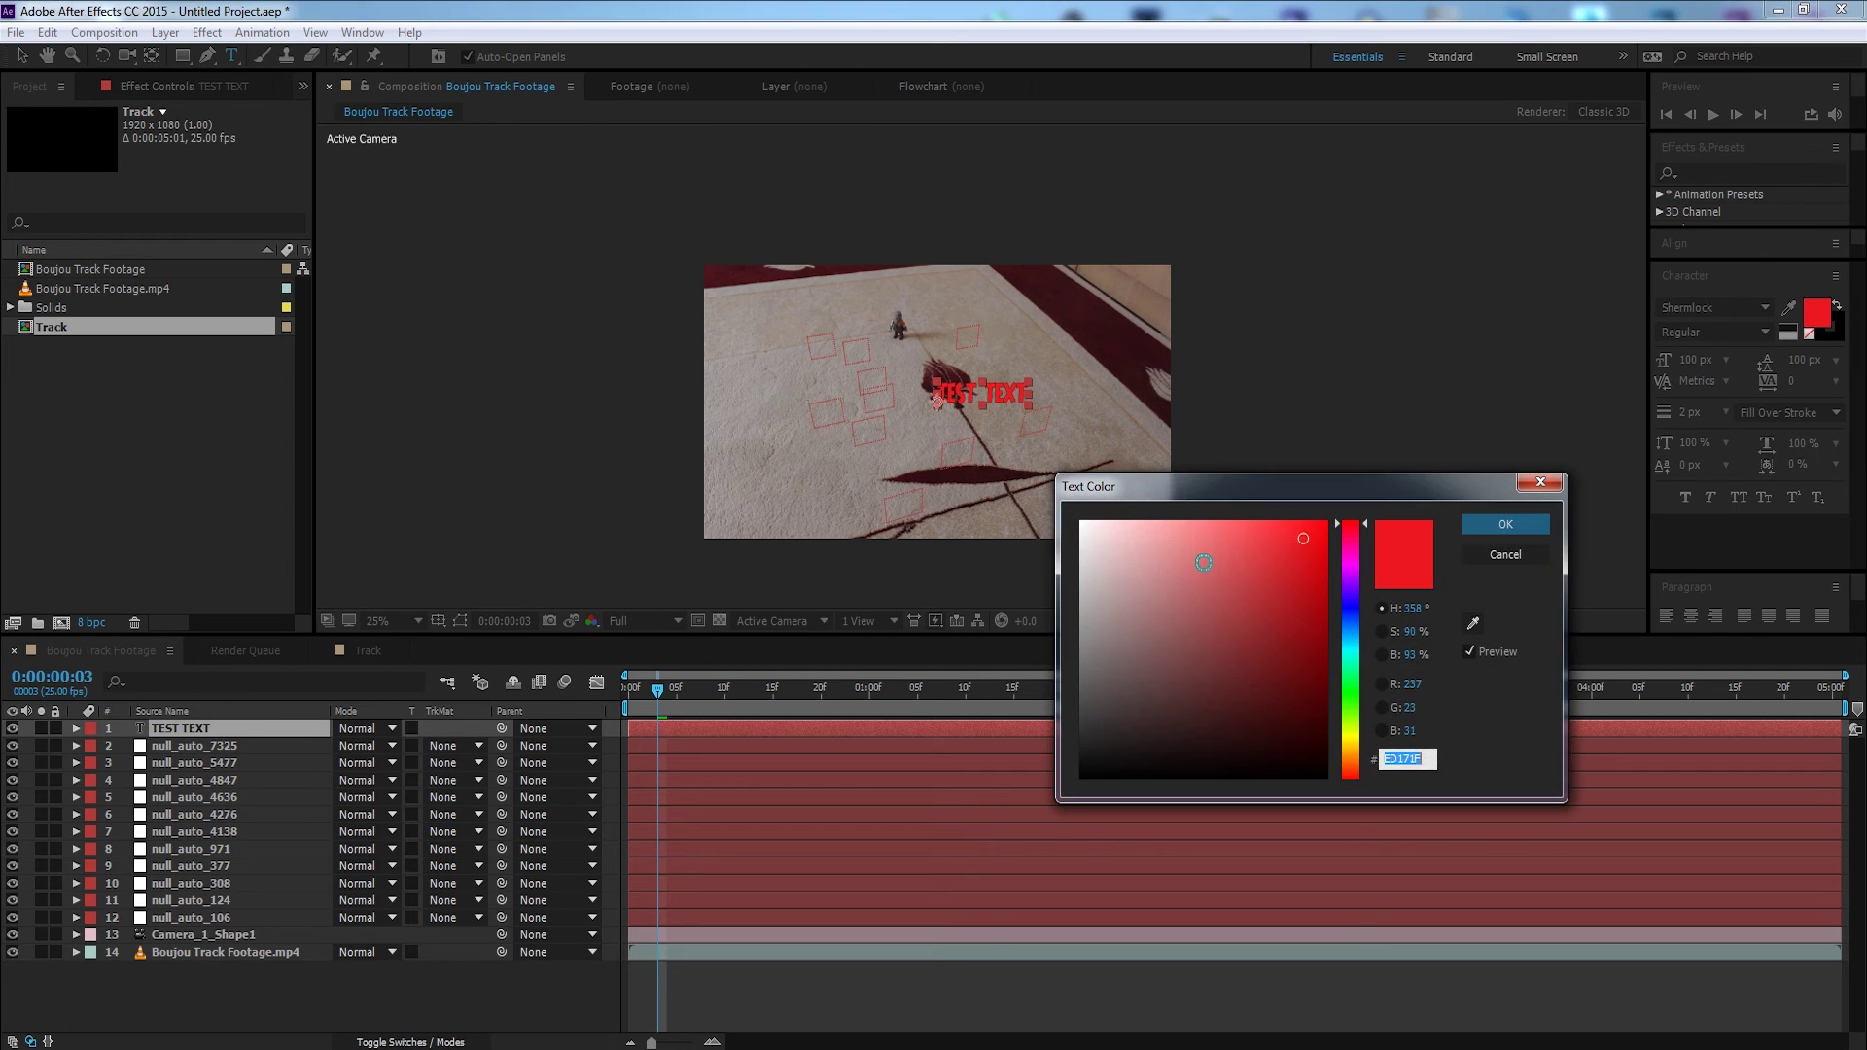
left_click(1078, 525)
left_click(1509, 530)
left_click(272, 729)
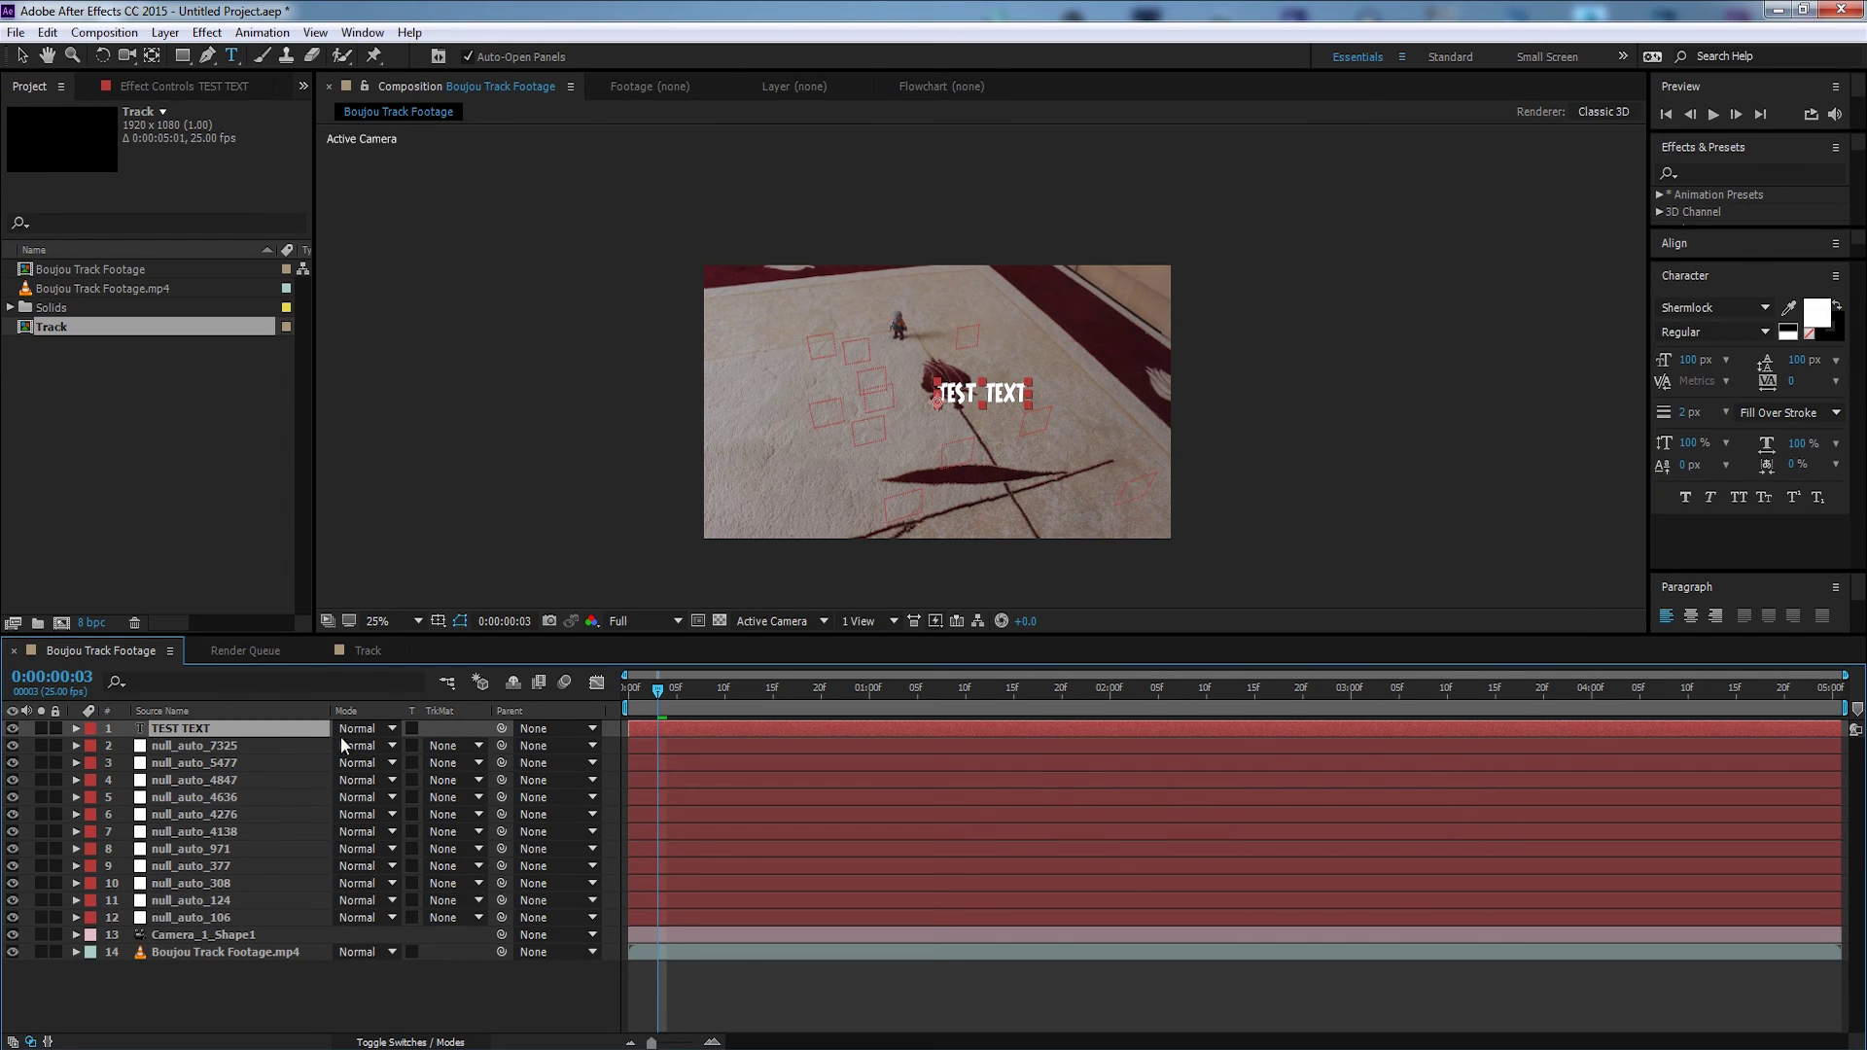
key("F4")
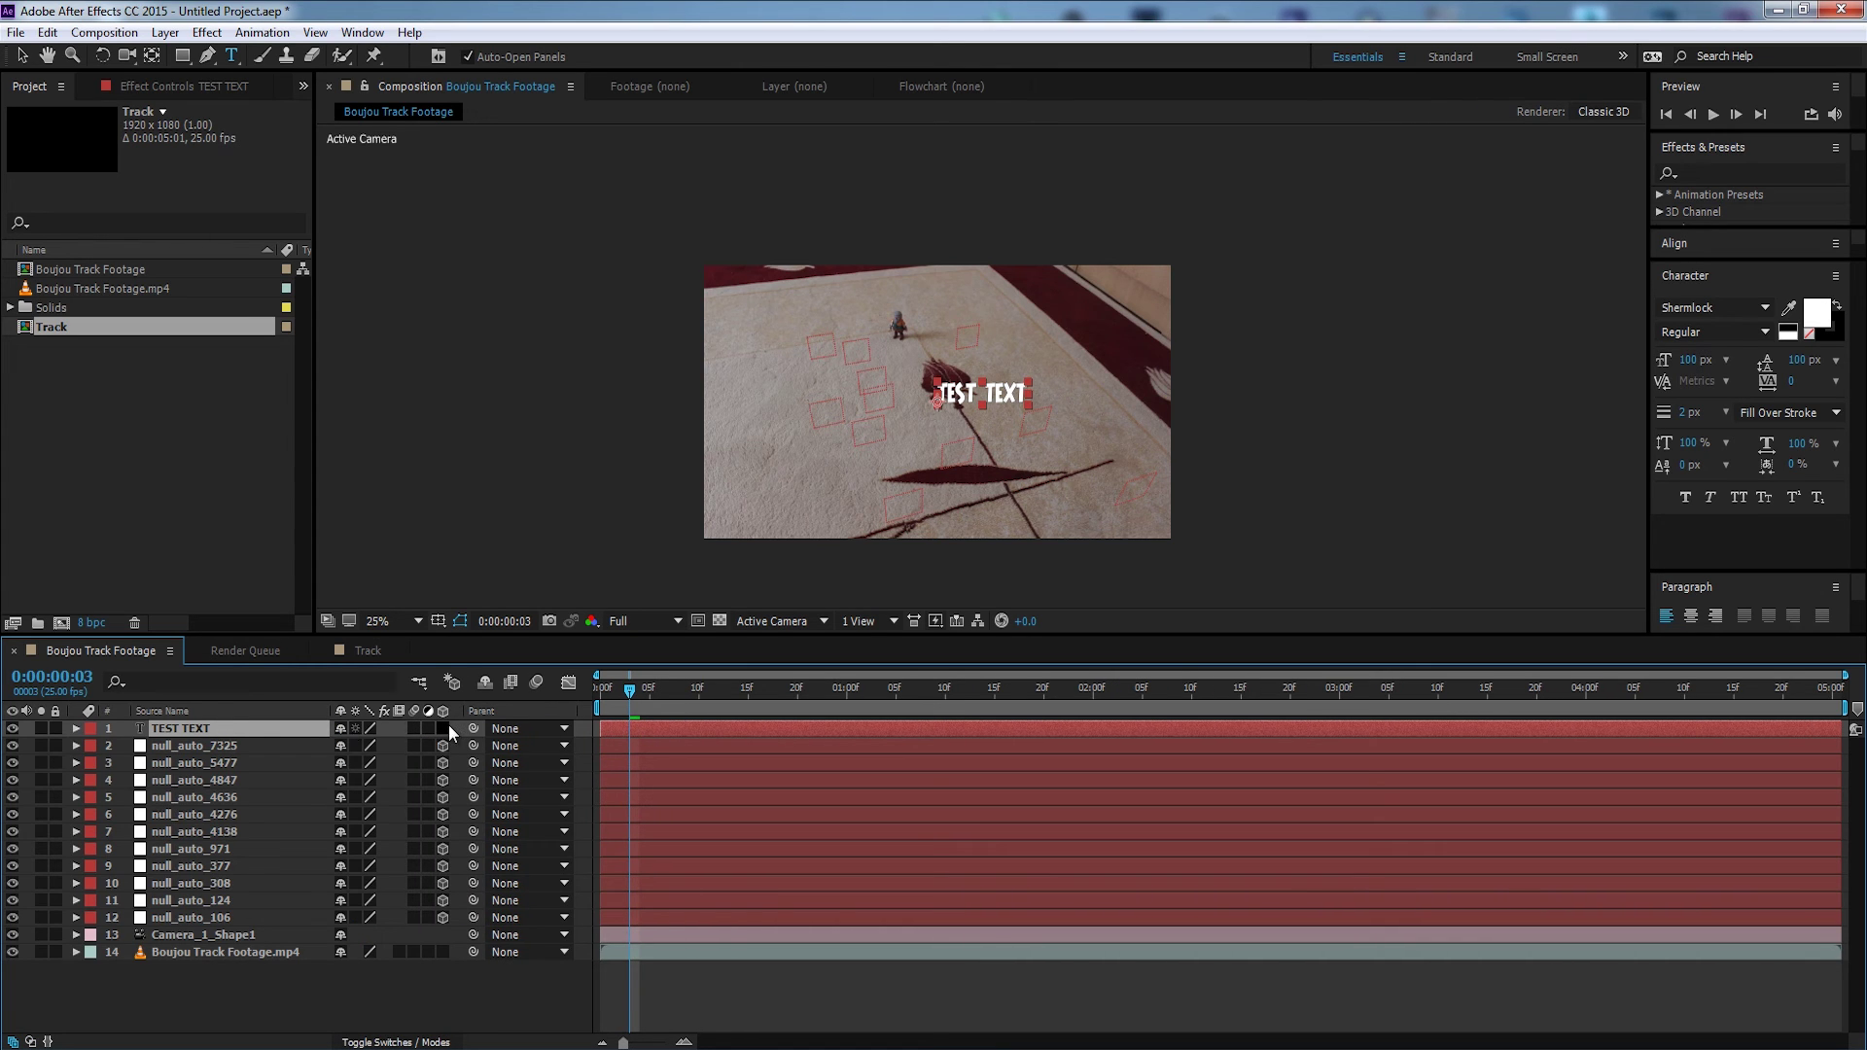
Make TEST TEXT a 3D layer at null_auto_377's Position and reveal its Scale
left_click(442, 728)
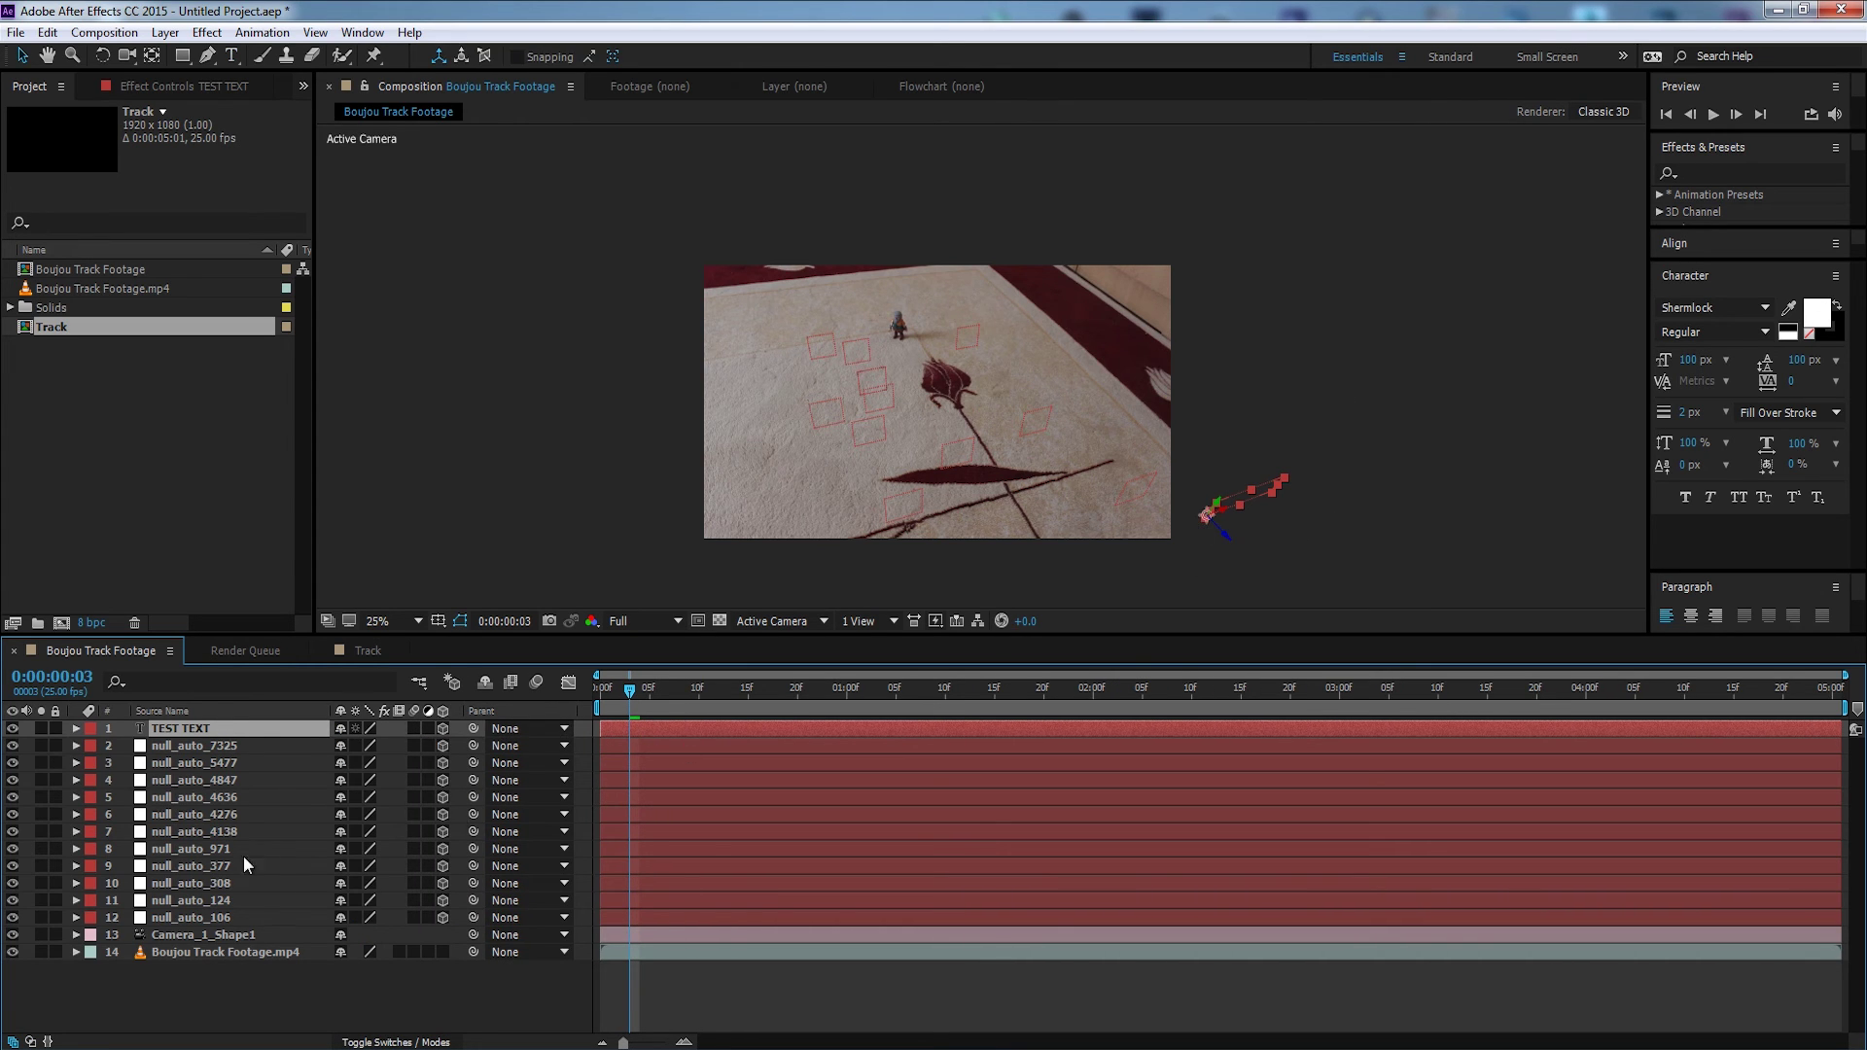
left_click_drag(1227, 541, 1113, 418)
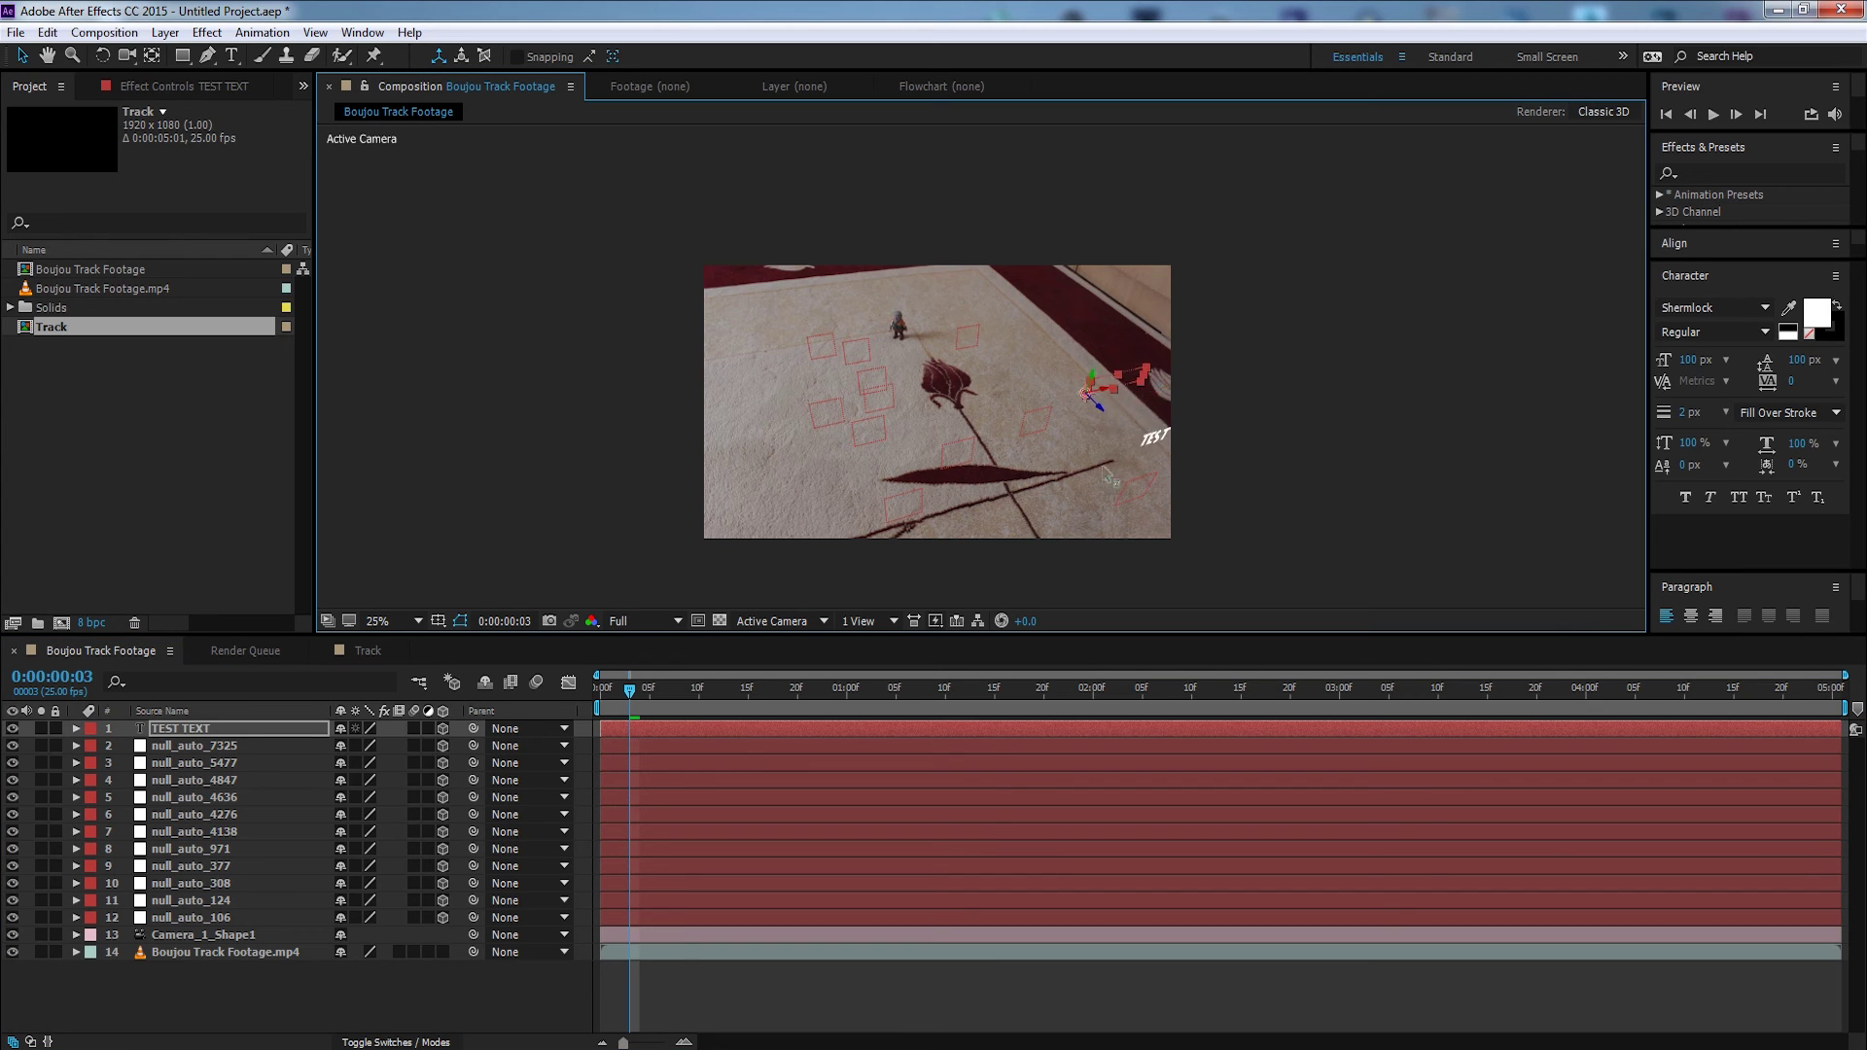
left_click(224, 867)
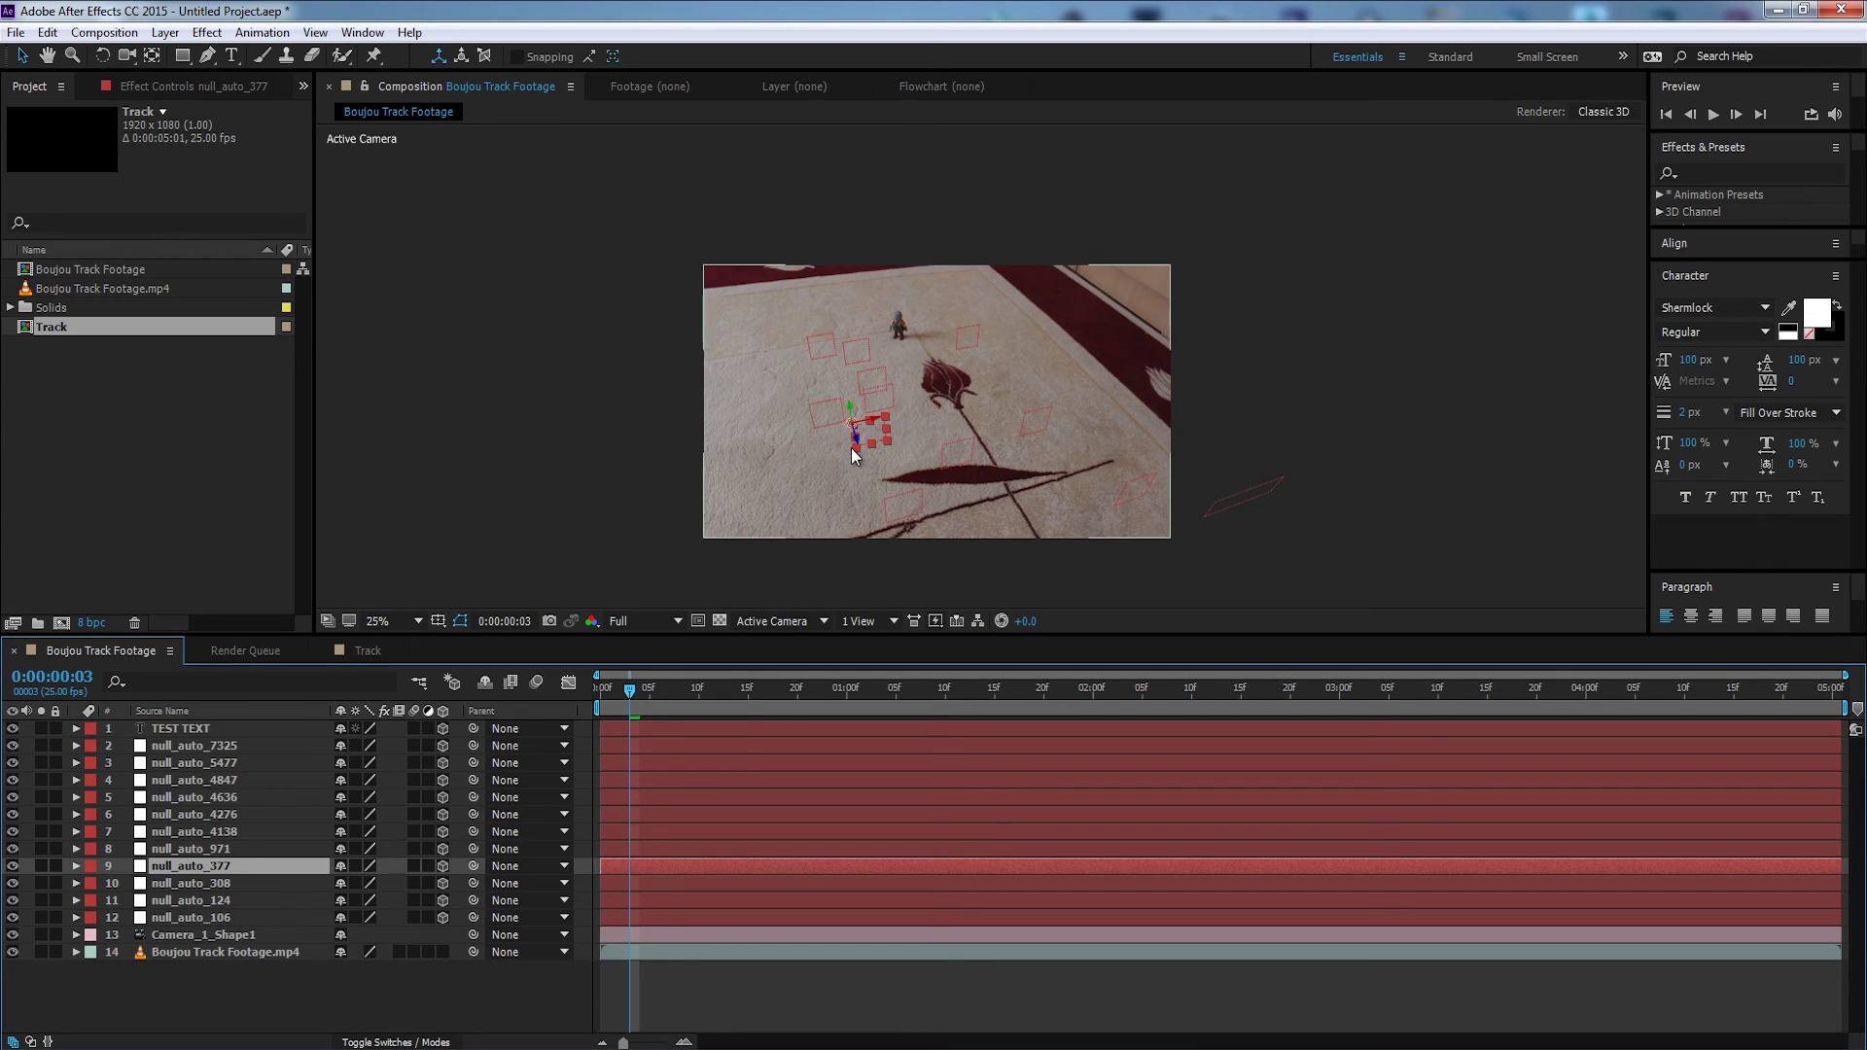
key("p")
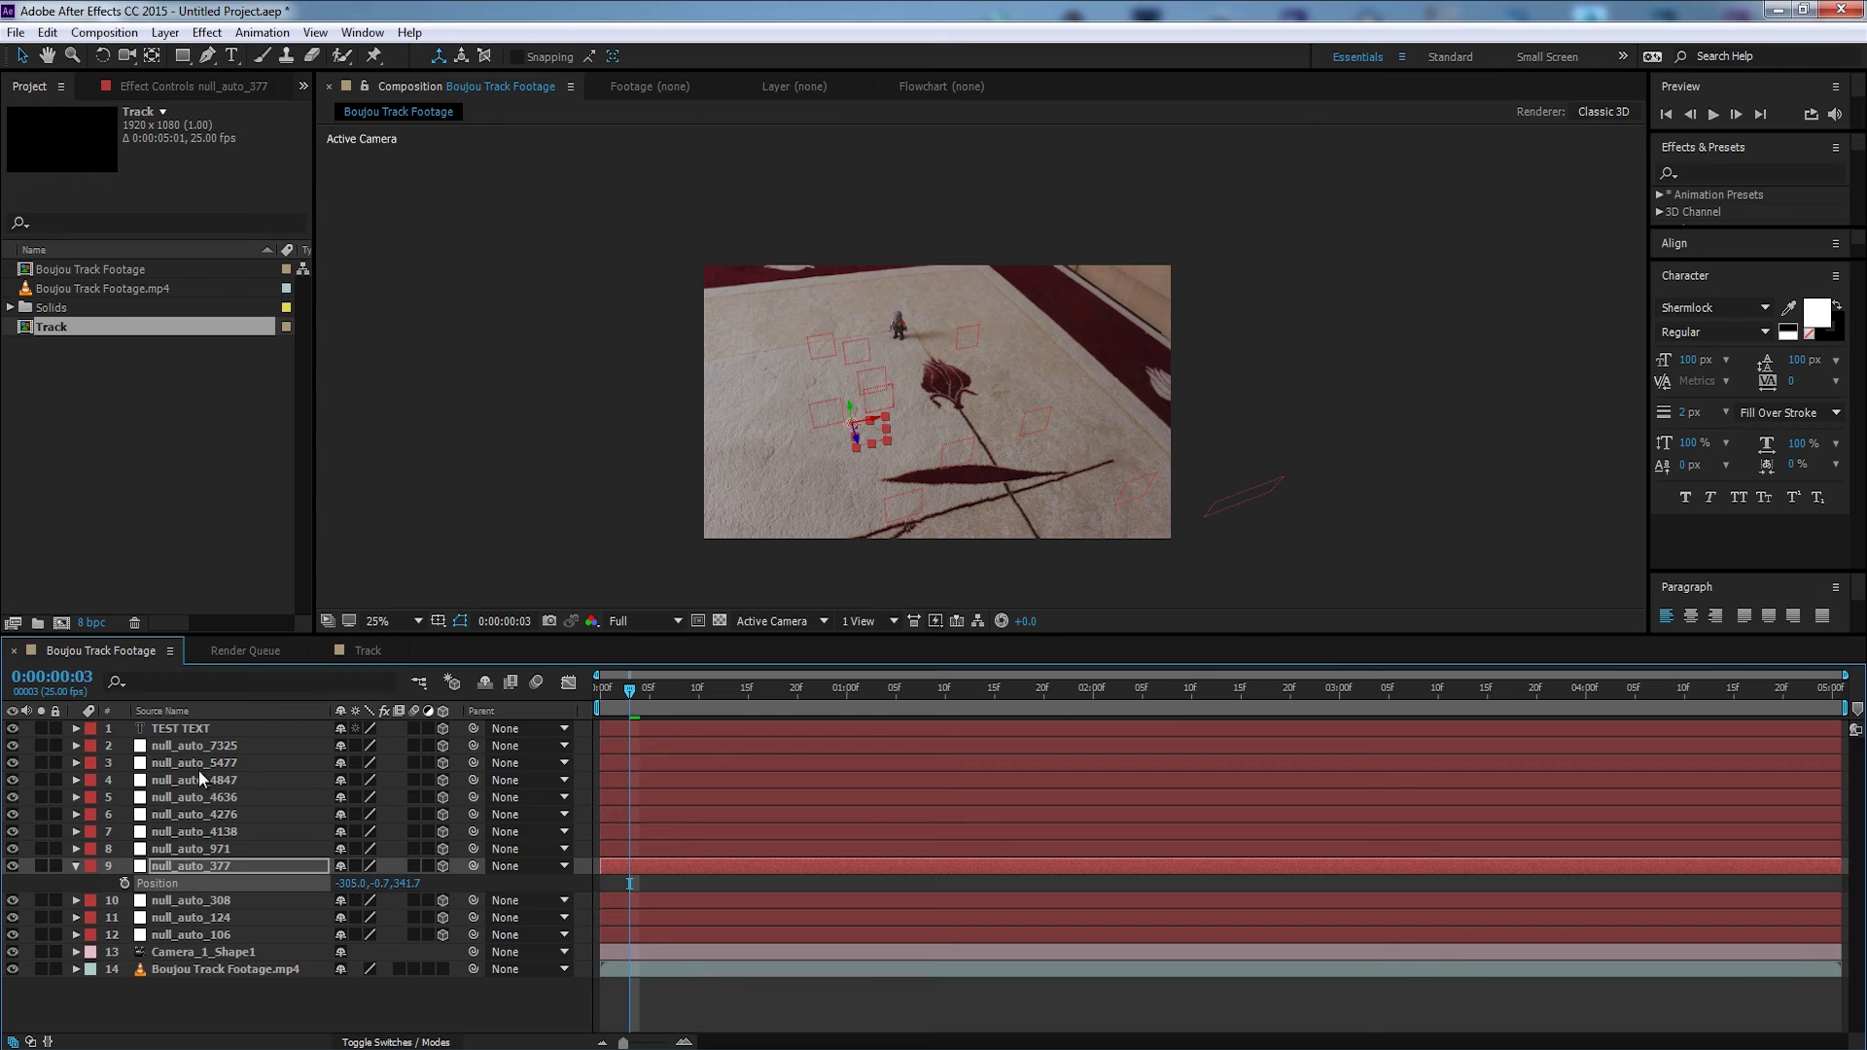
left_click(200, 729)
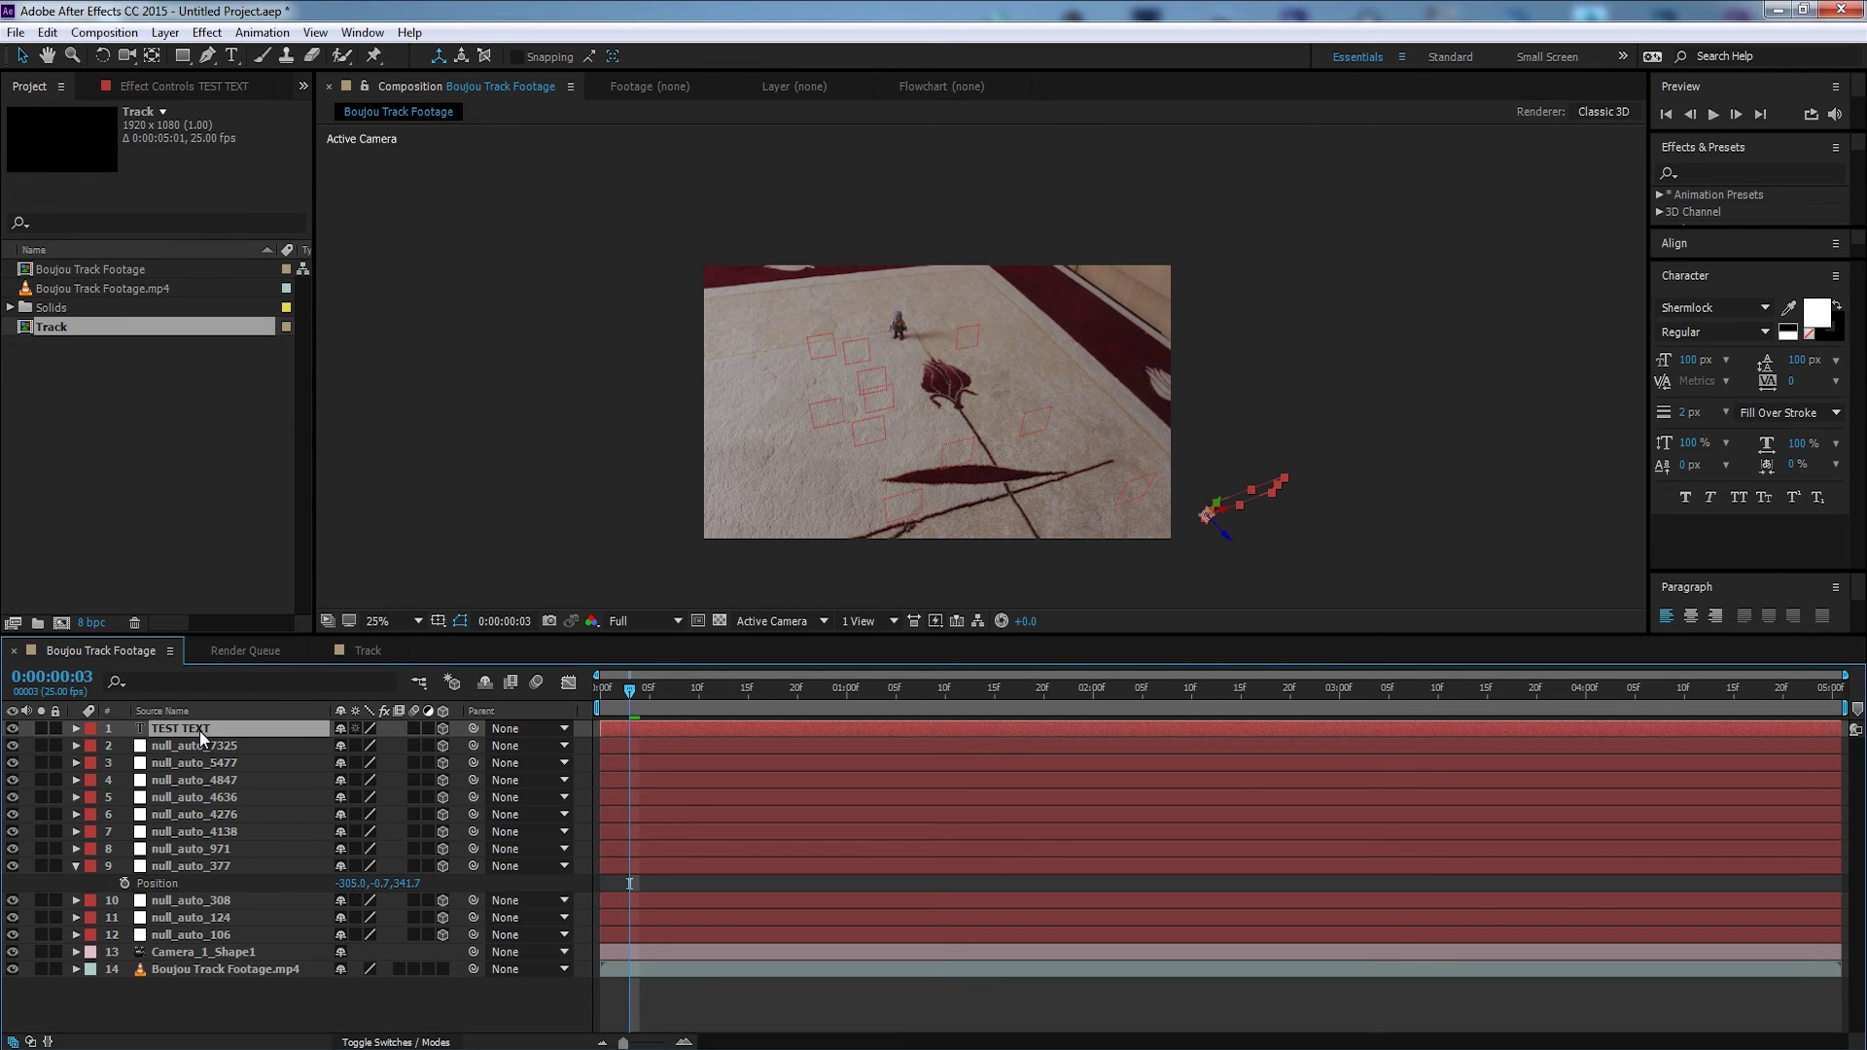
key("ctrl+v")
scroll(1011, 398, "up", 4)
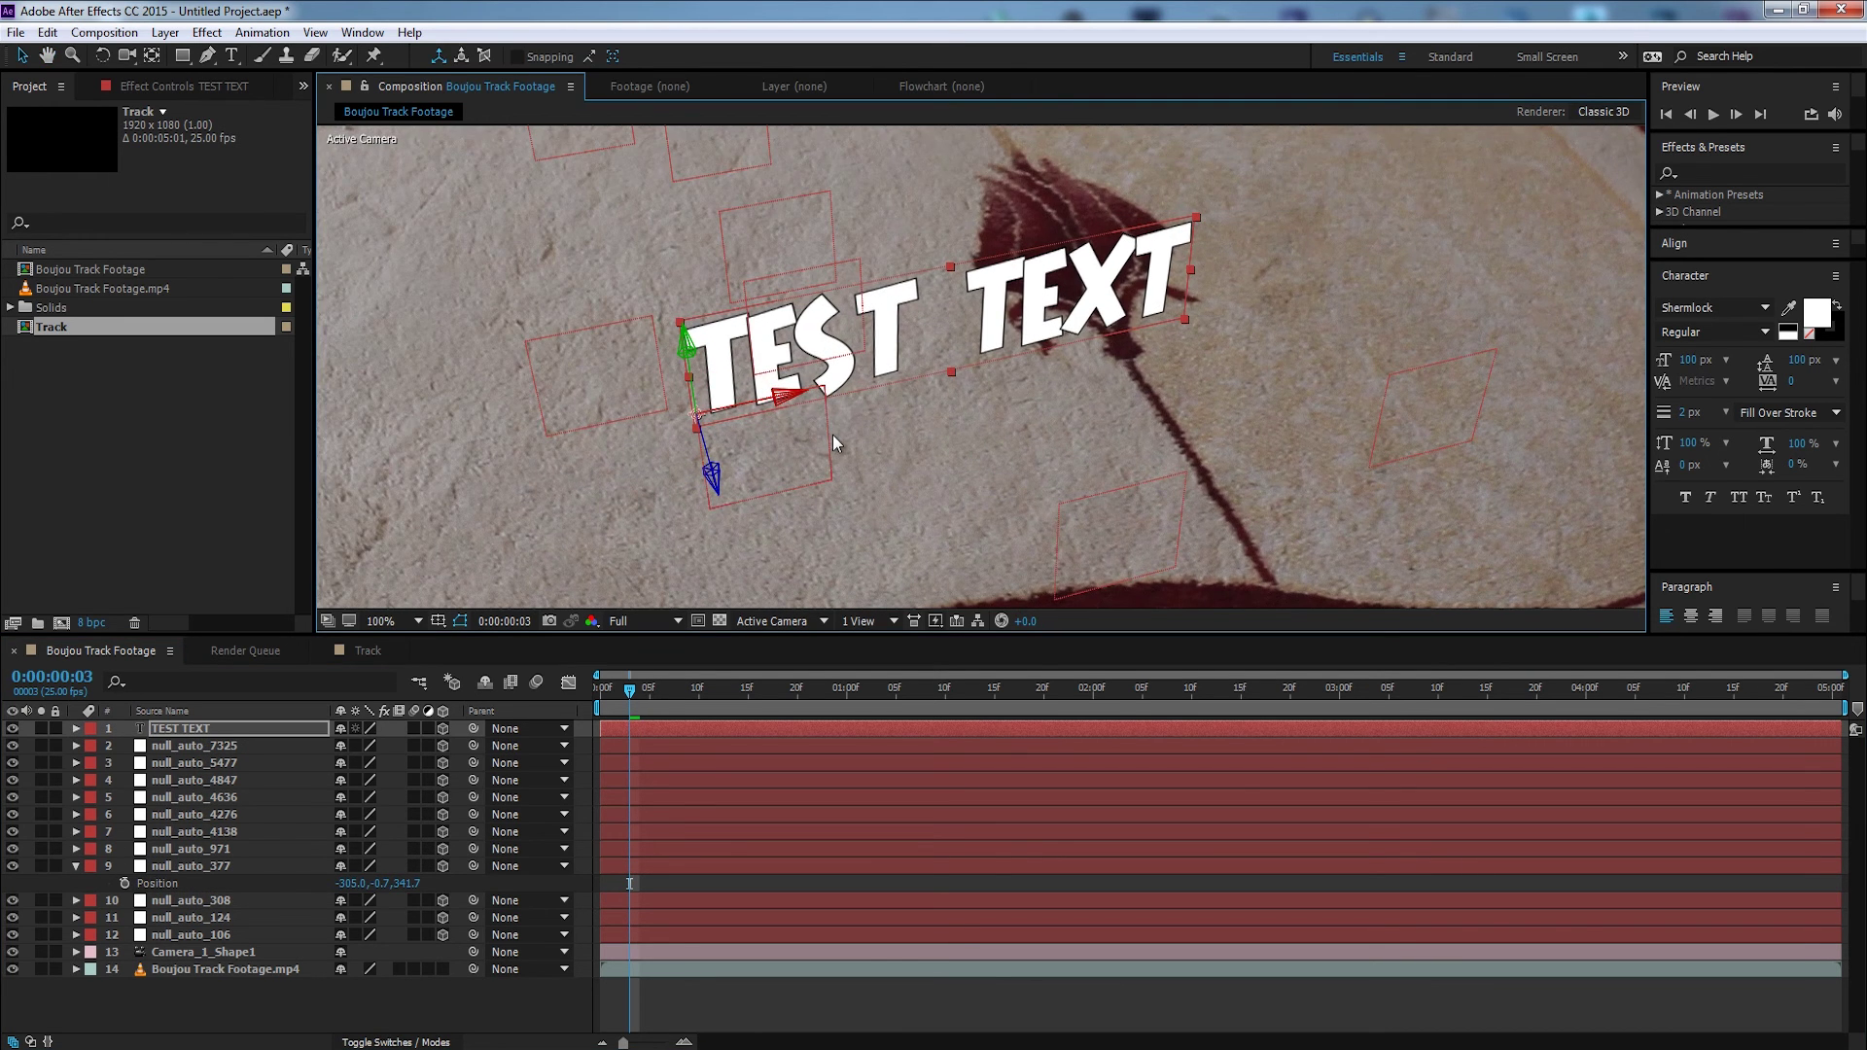
key("comma")
key("comma")
key("comma")
key("comma")
key("s")
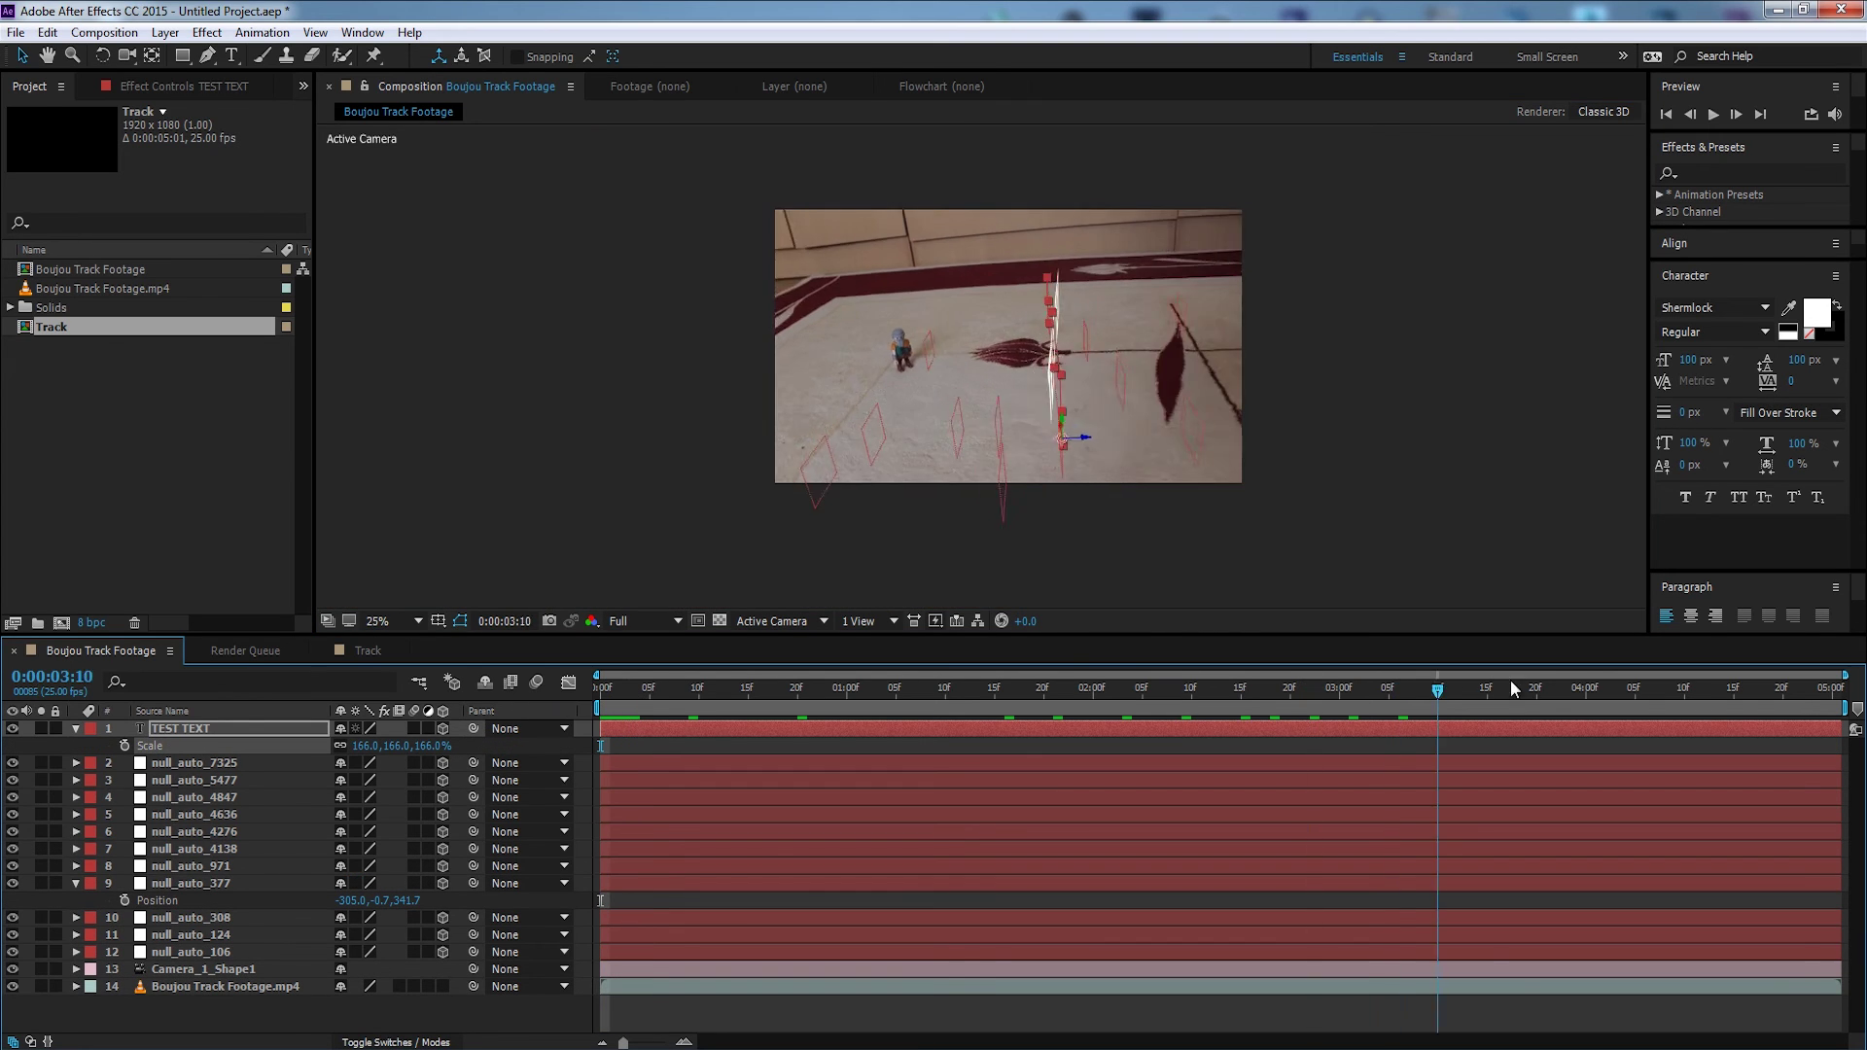
Preview the tracked TEST TEXT playing back in a maximized viewer
key("space")
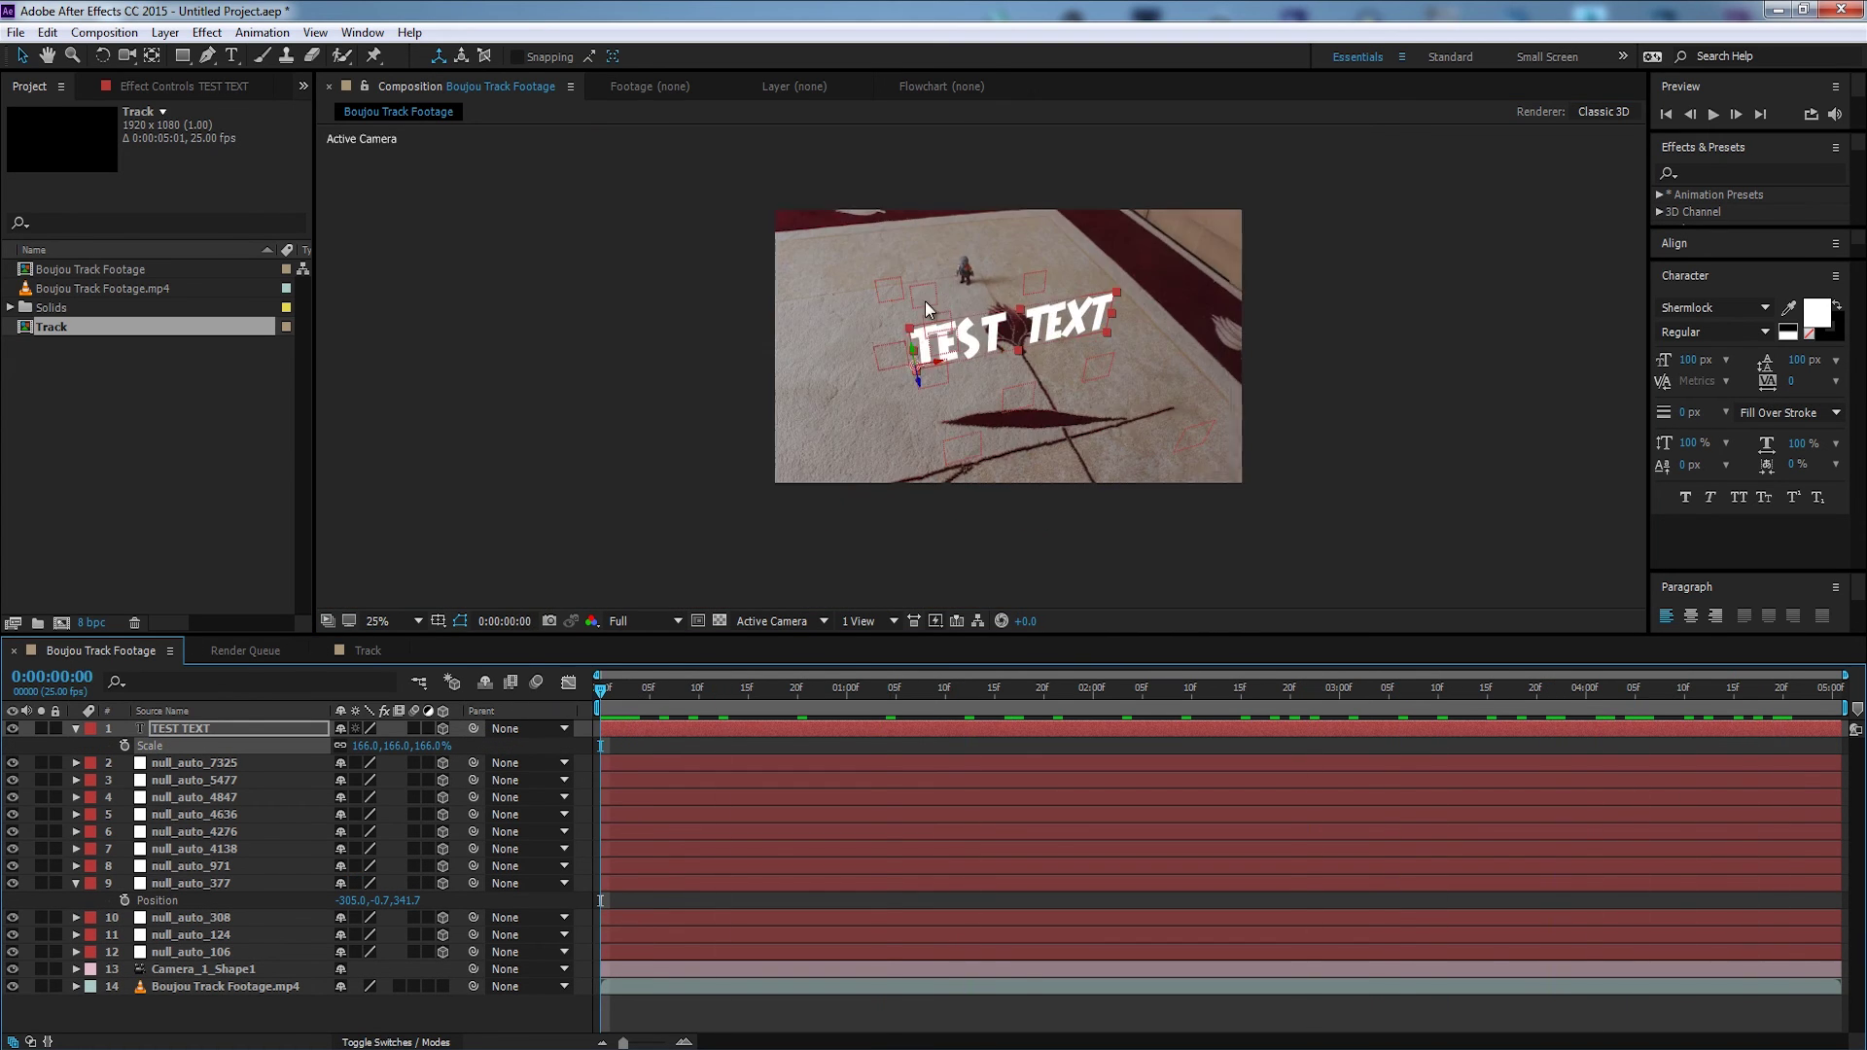
key("space")
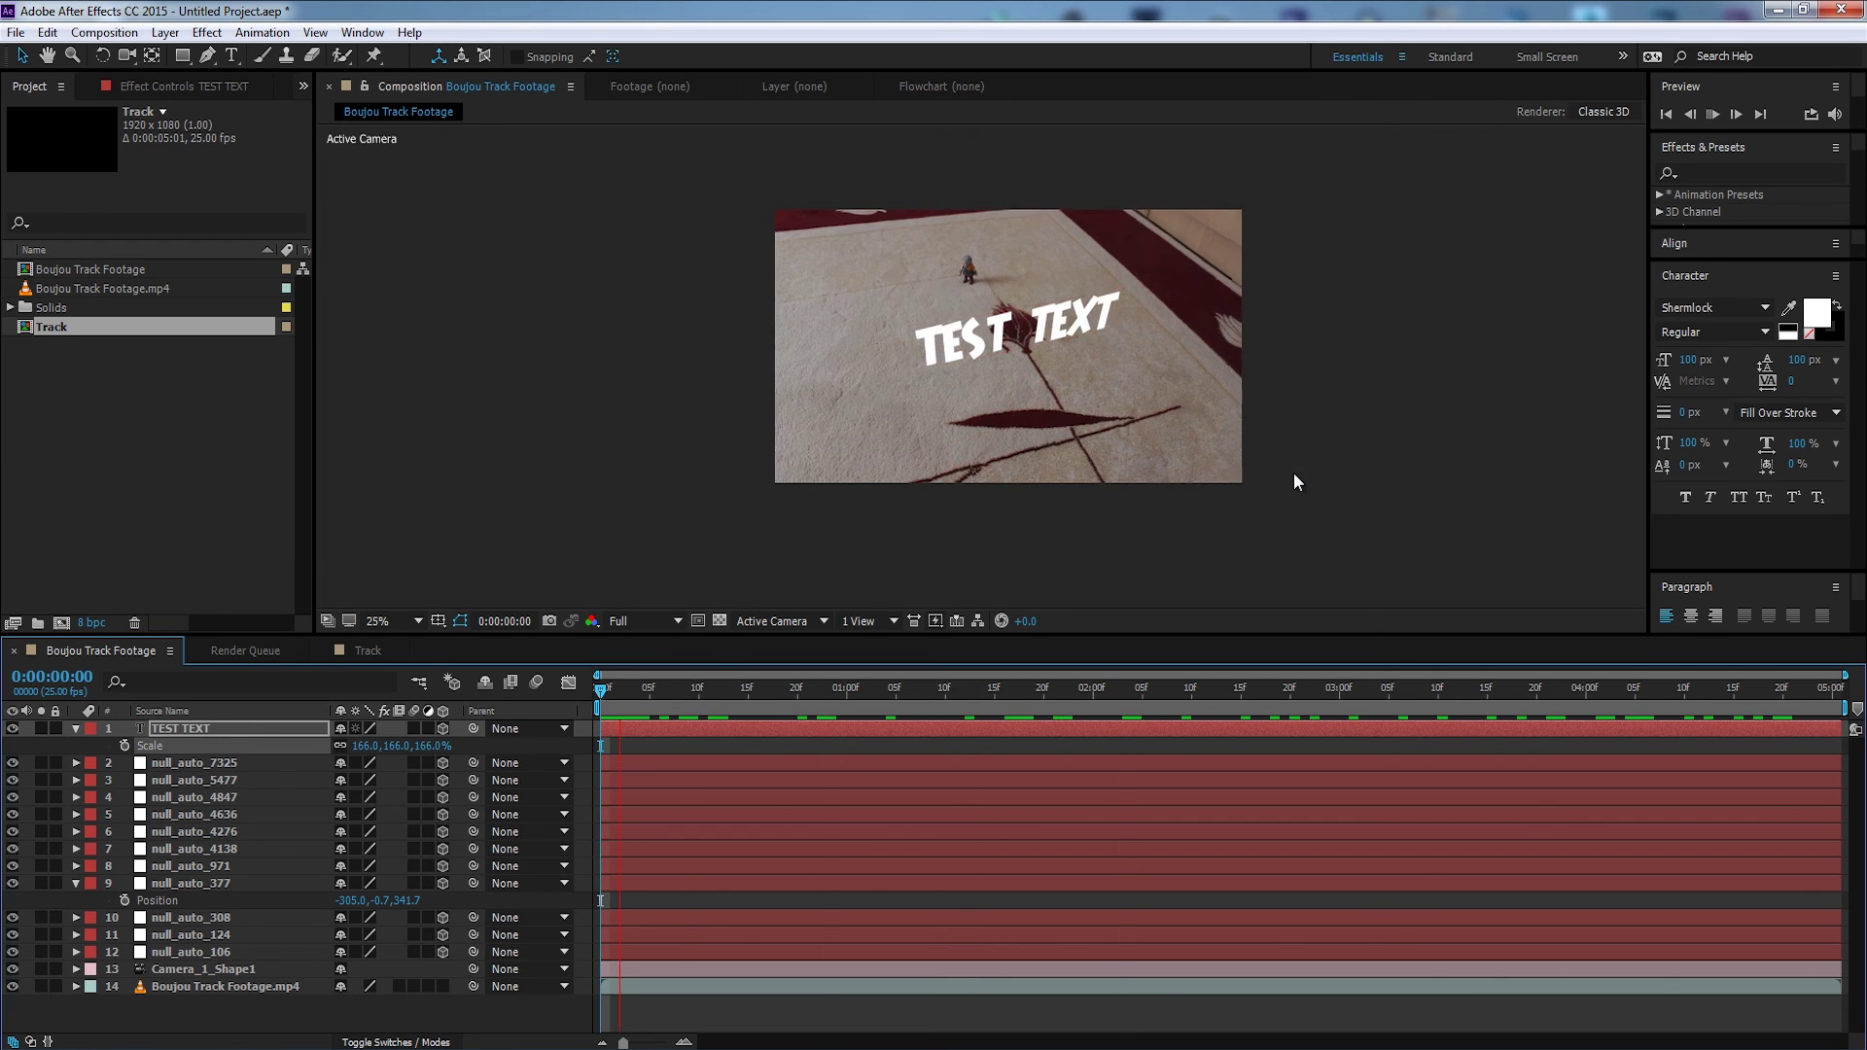
key("grave")
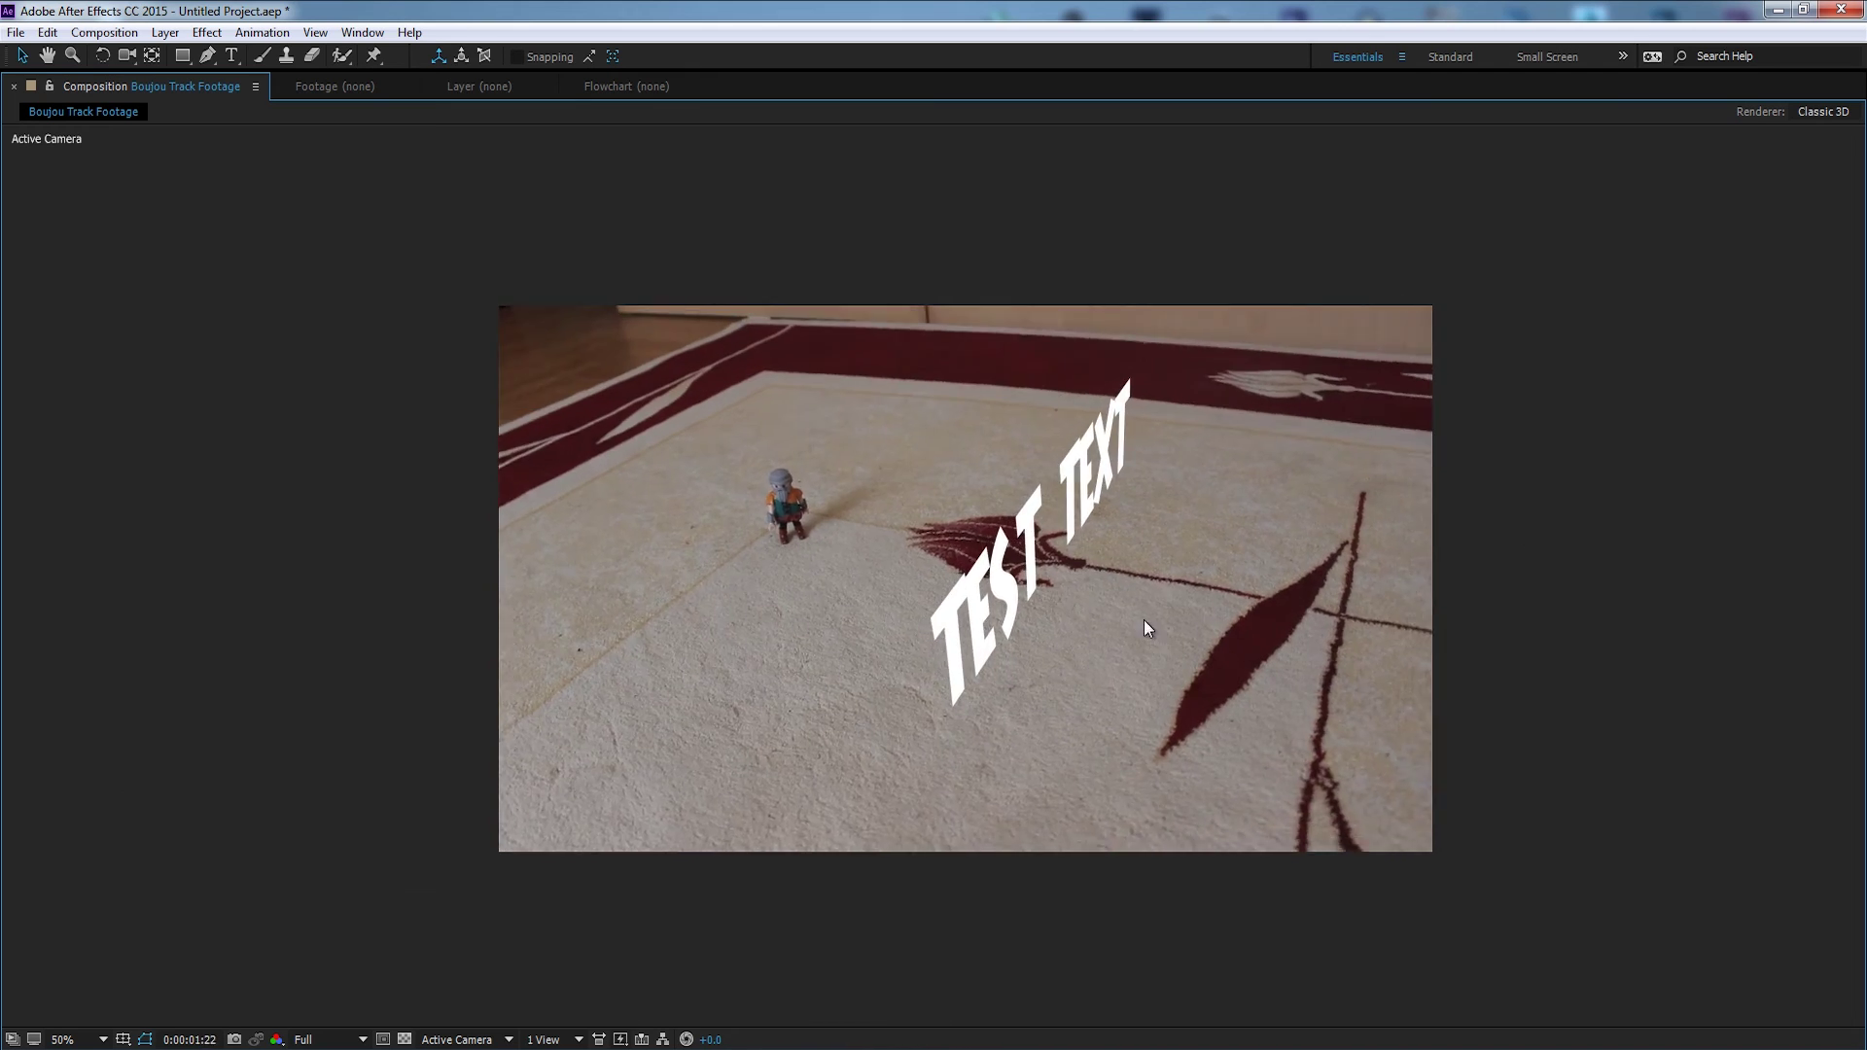
key("space")
key("grave")
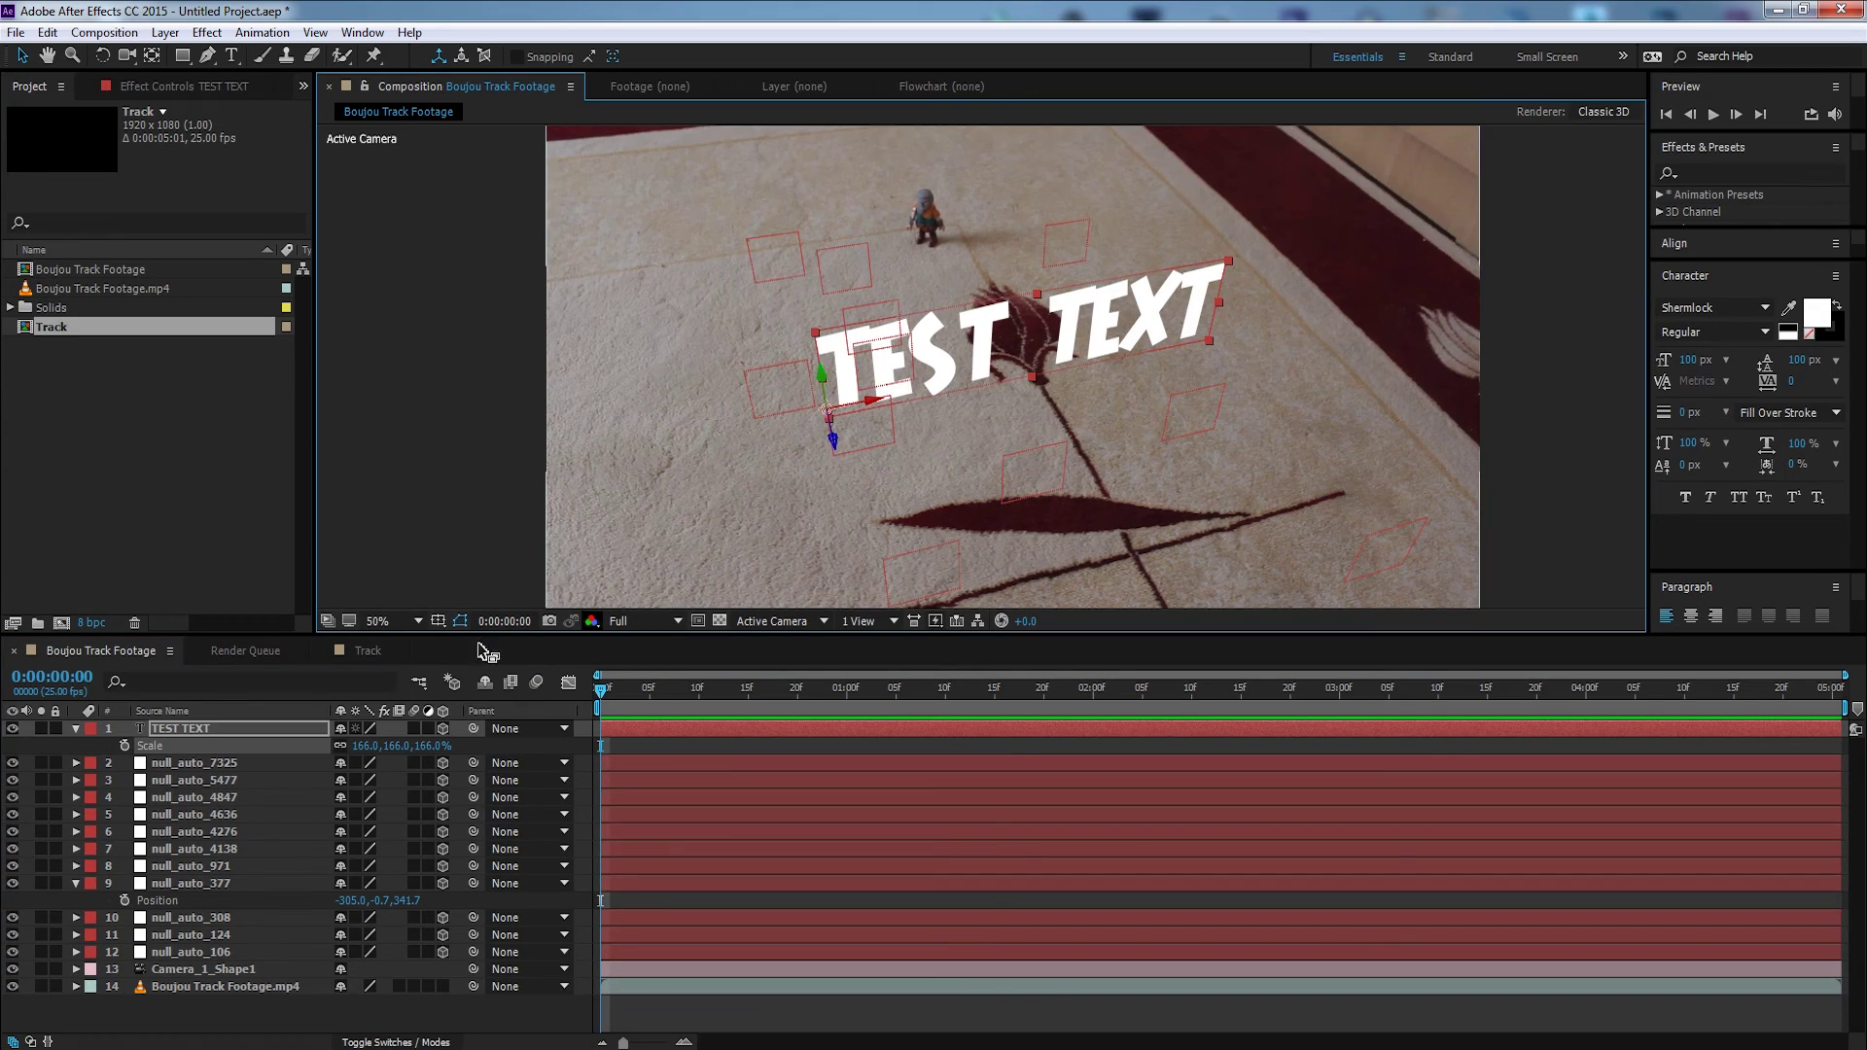
Enable motion blur on TEST TEXT and preview it again full-screen
left_click(414, 728)
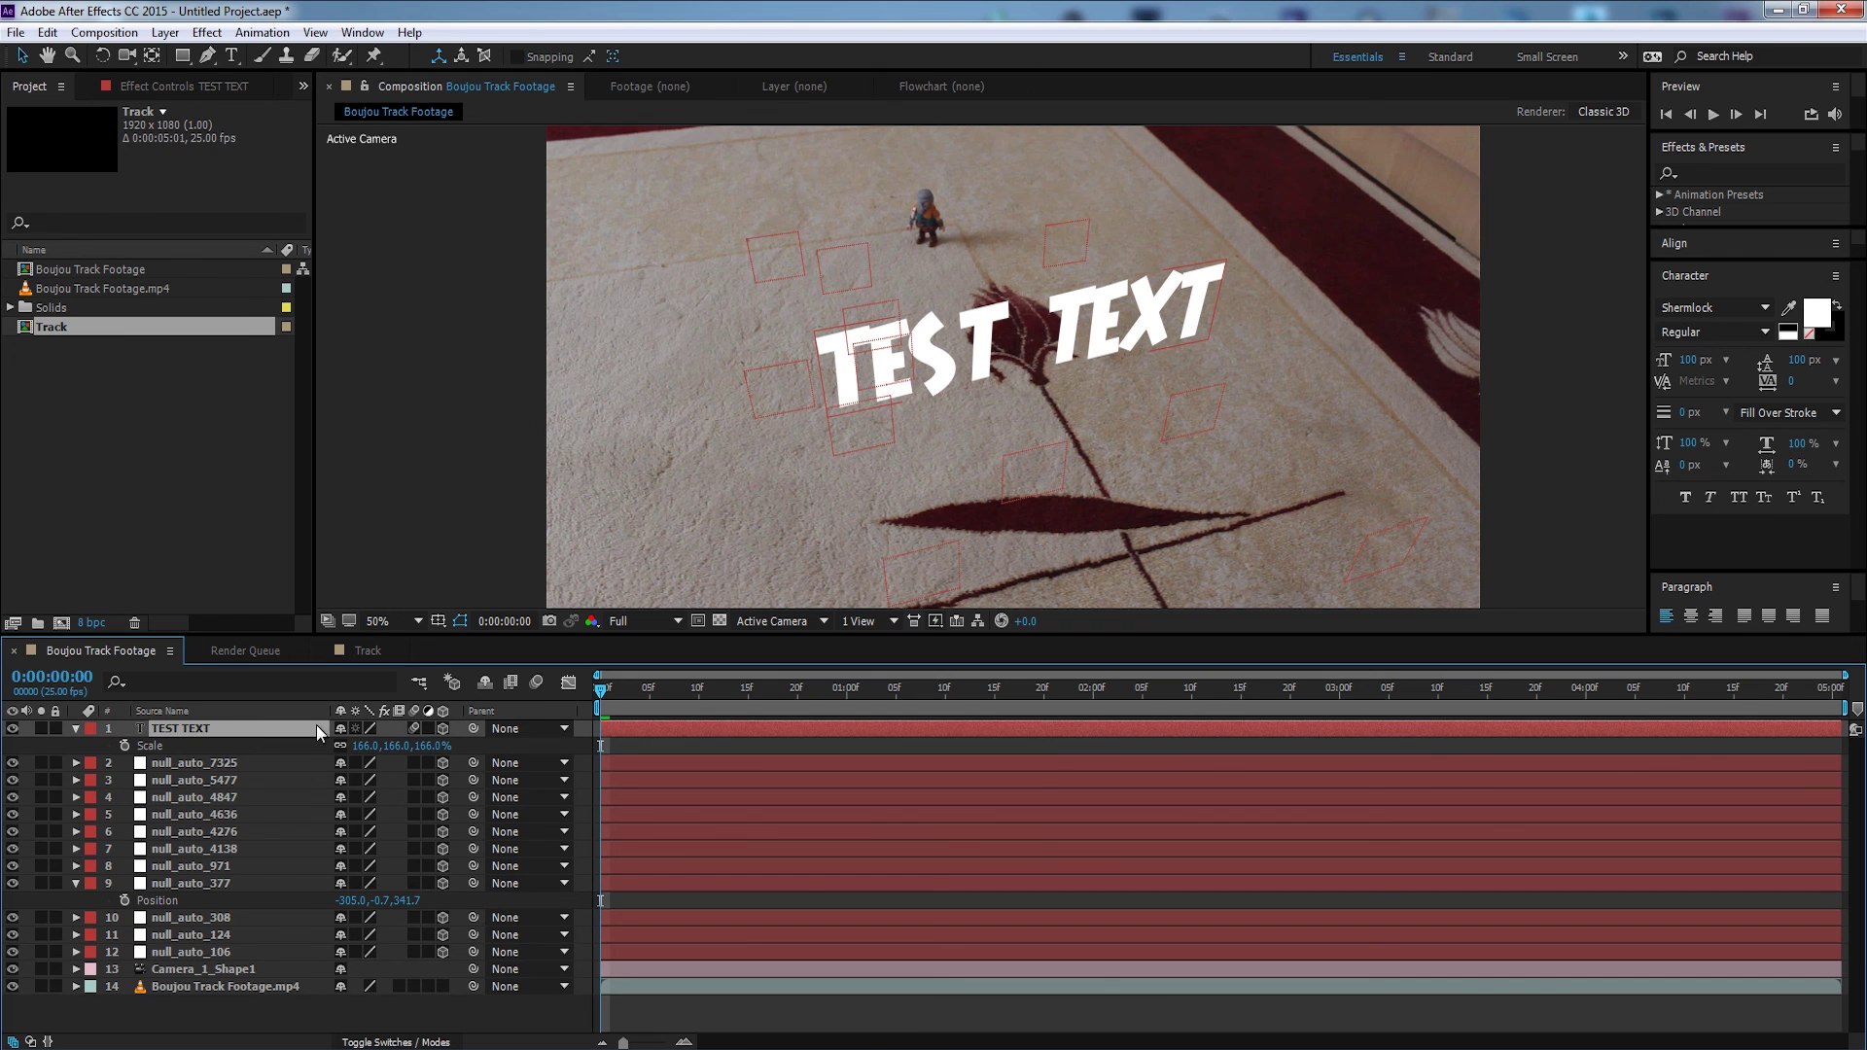
key("grave")
key("space")
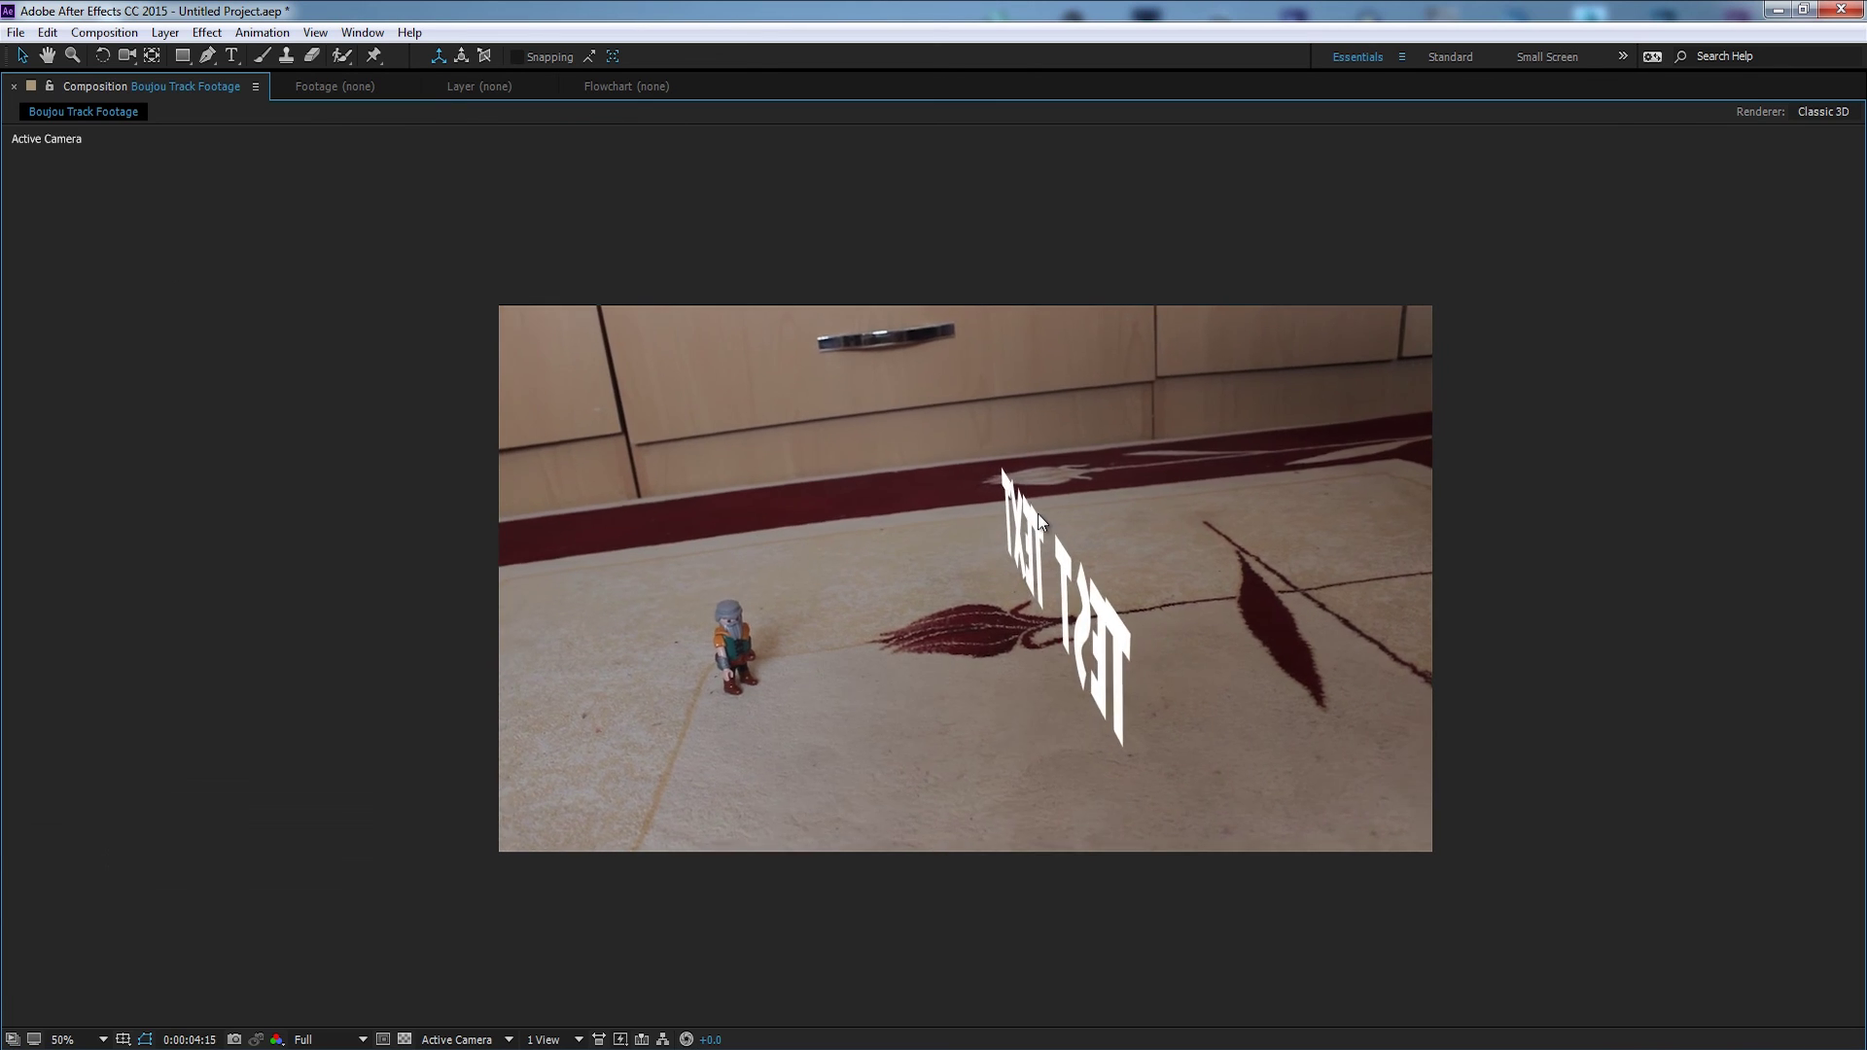
key("space")
key("grave")
Scrub to 0:00:04:13 and frame the footage to check the text stays on the carpet
left_click_drag(704, 685, 1713, 687)
key("comma")
key("comma")
key("comma")
key("comma")
left_click(76, 883)
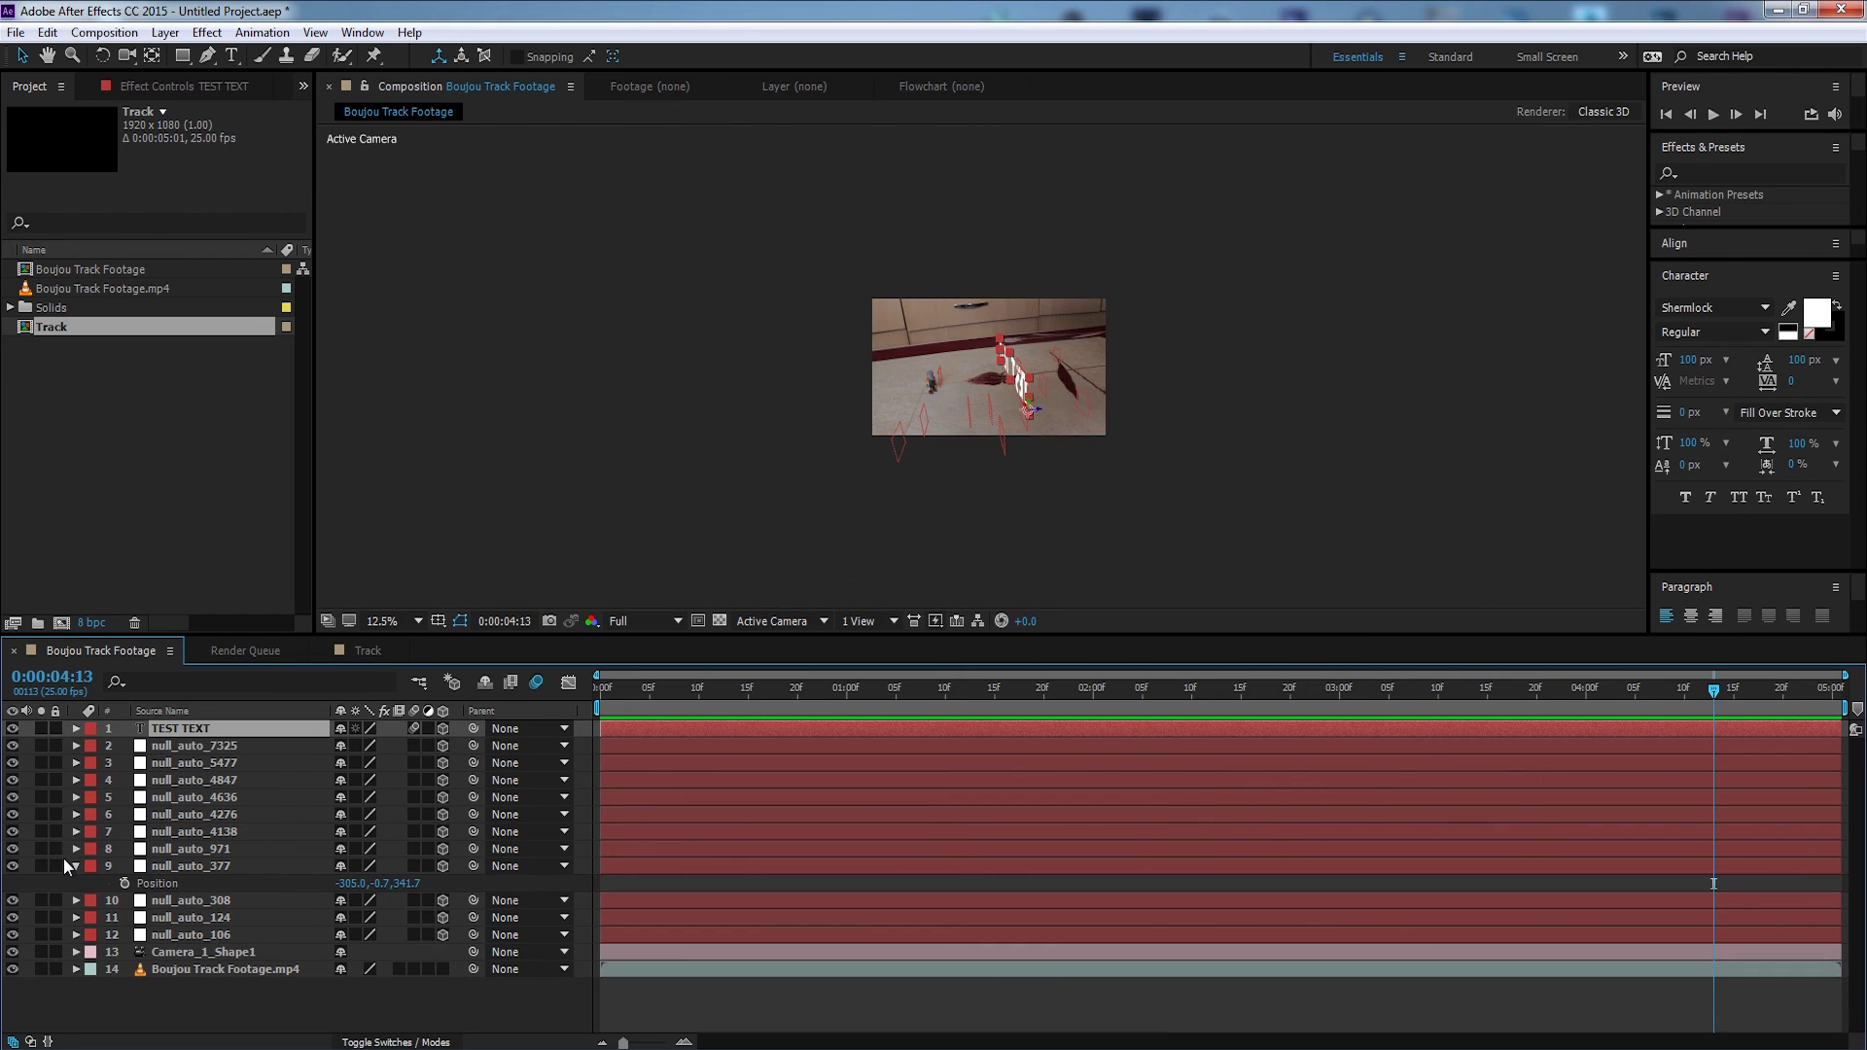
left_click(76, 728)
key("period")
key("grave")
key("period")
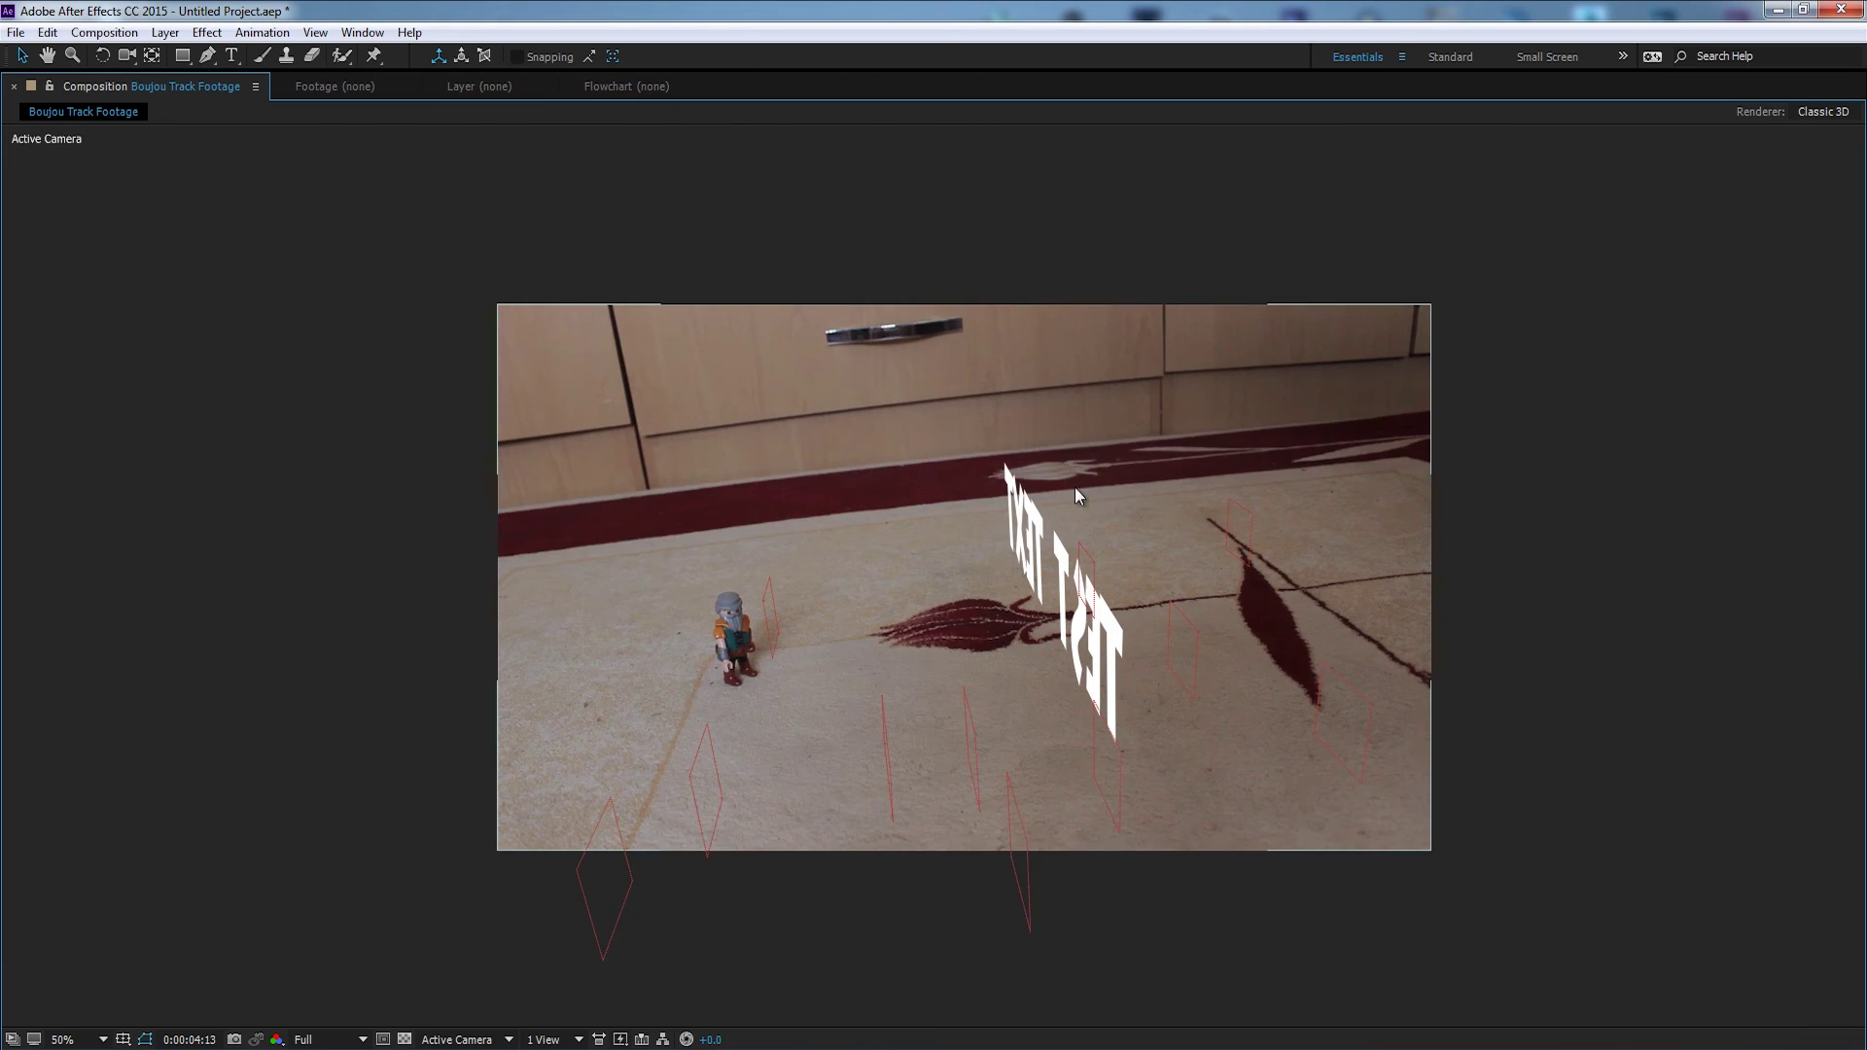
left_click_drag(1197, 486, 1121, 437)
Restore the panels, return to 0:00:00:00, and pan and zoom the comp to 25%
key("grave")
left_click_drag(1042, 686, 607, 732)
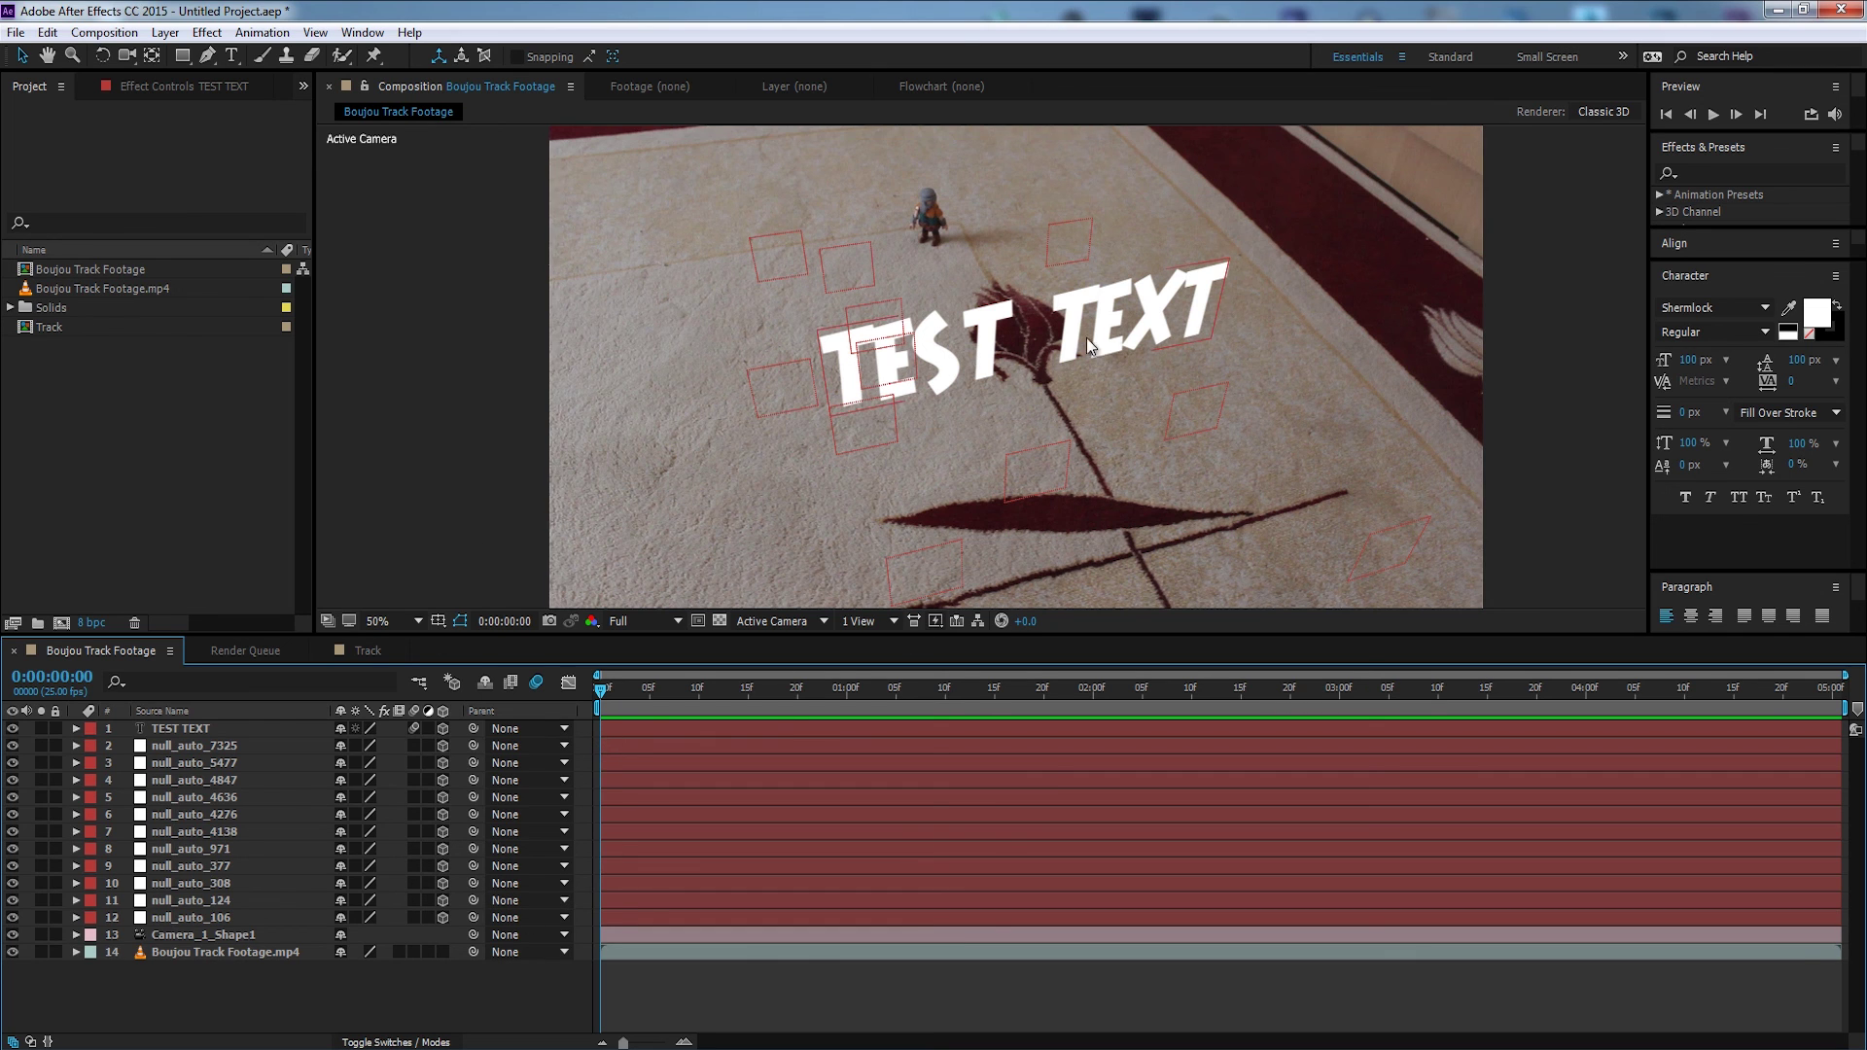
key("h")
left_click_drag(1114, 339, 1082, 441)
scroll(1082, 441, "down", 2)
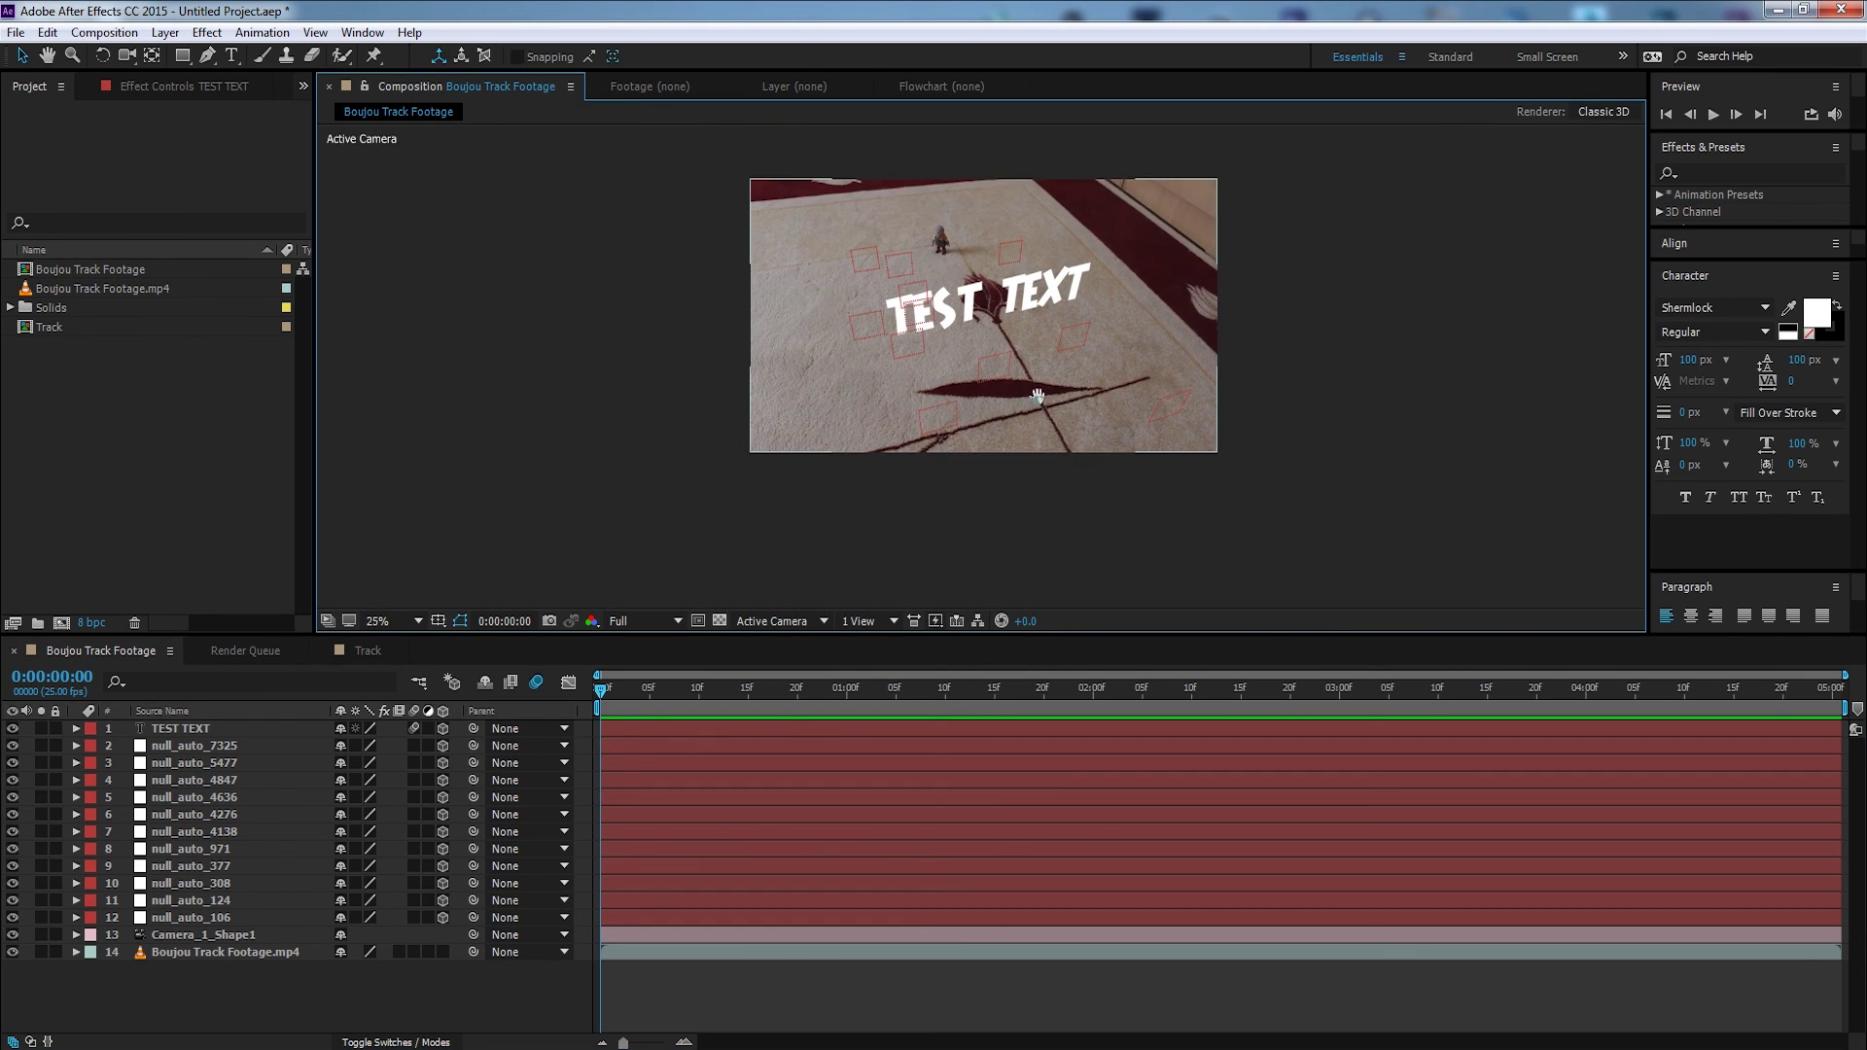